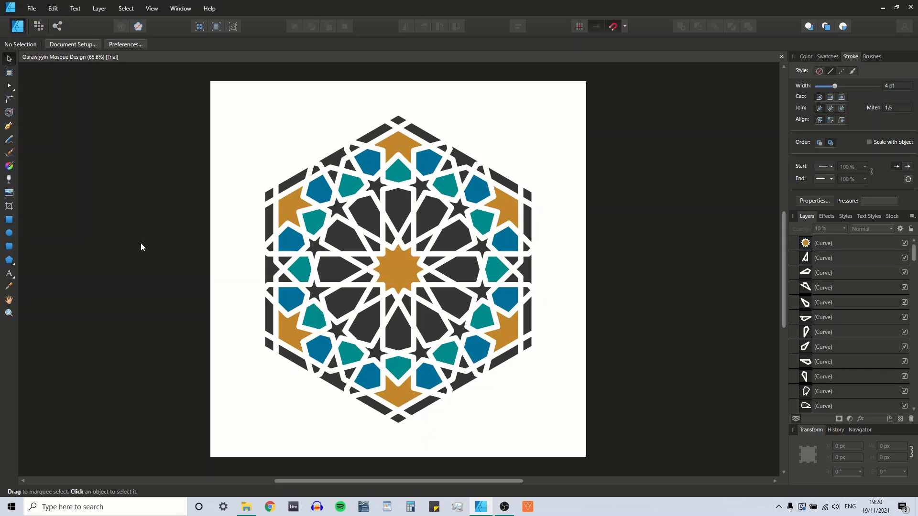
# Create a new 1200 × 1200 px document at 300 DPI from the Unnamed 4 preset
pyautogui.click(37, 10)
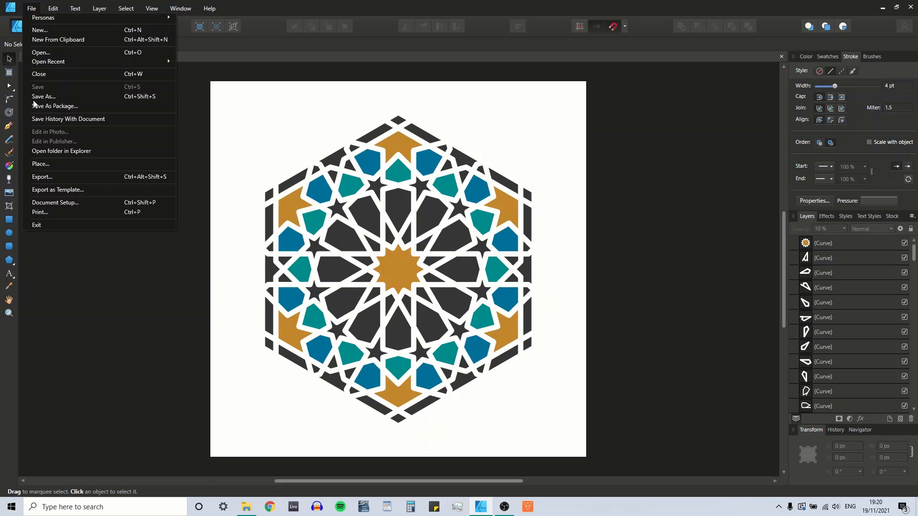
pyautogui.click(38, 30)
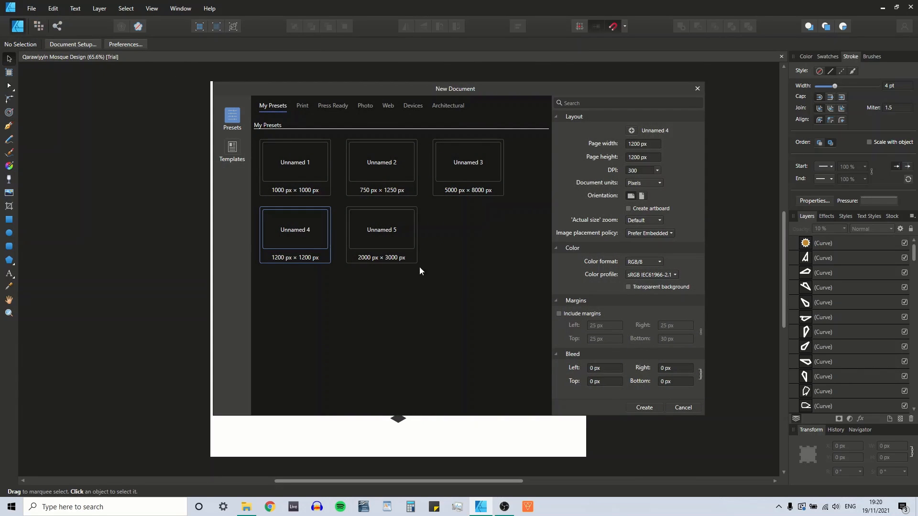
pyautogui.click(644, 409)
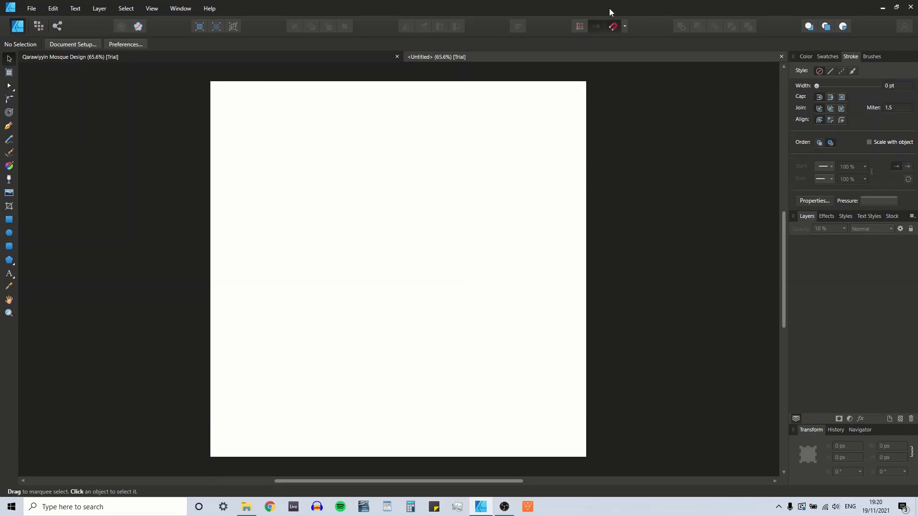
# Try the Page layouts and Page layouts with objects snapping presets
pyautogui.click(625, 26)
pyautogui.click(610, 64)
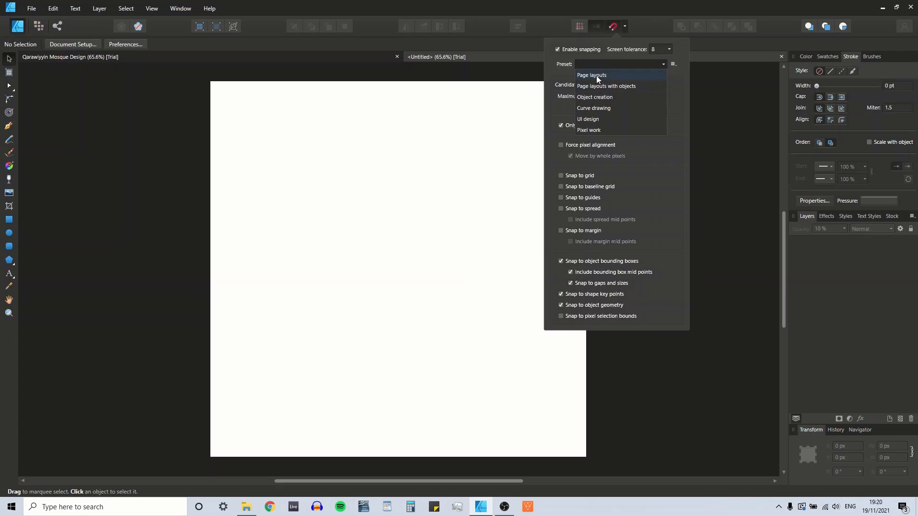
pyautogui.click(597, 77)
pyautogui.click(597, 65)
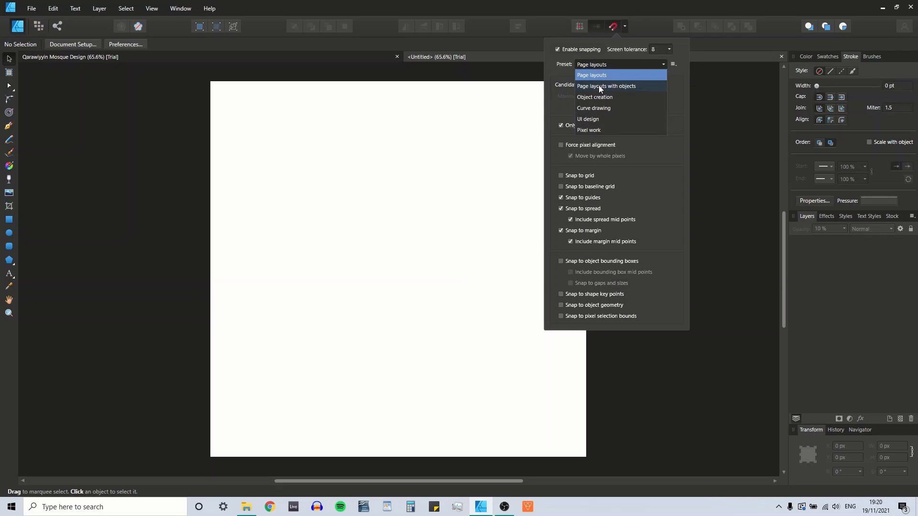
pyautogui.click(599, 87)
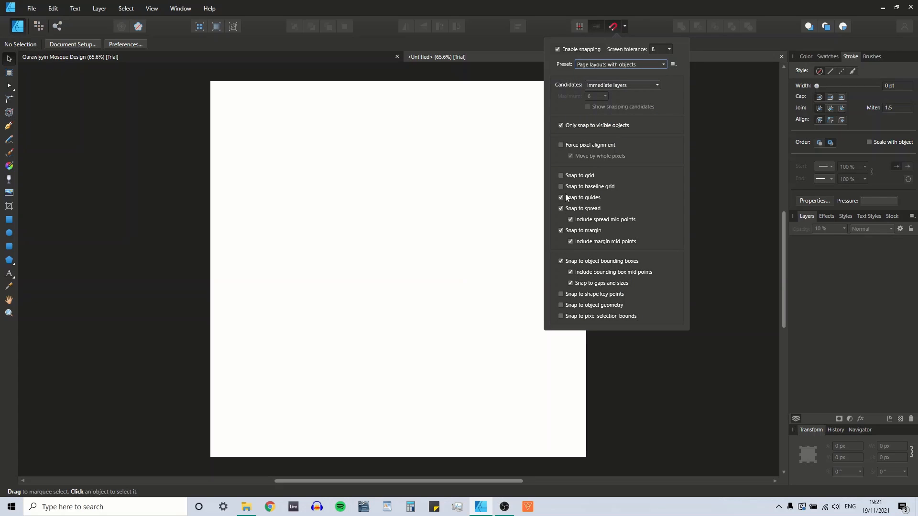
# Apply the Object creation snapping preset and also enable snapping to object geometry, grid and spread
pyautogui.click(613, 67)
pyautogui.click(596, 99)
pyautogui.click(560, 305)
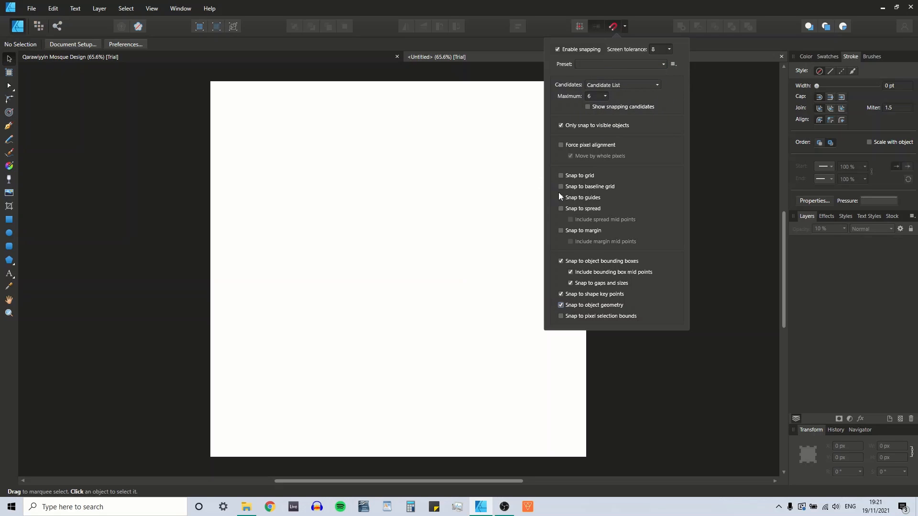
pyautogui.click(561, 176)
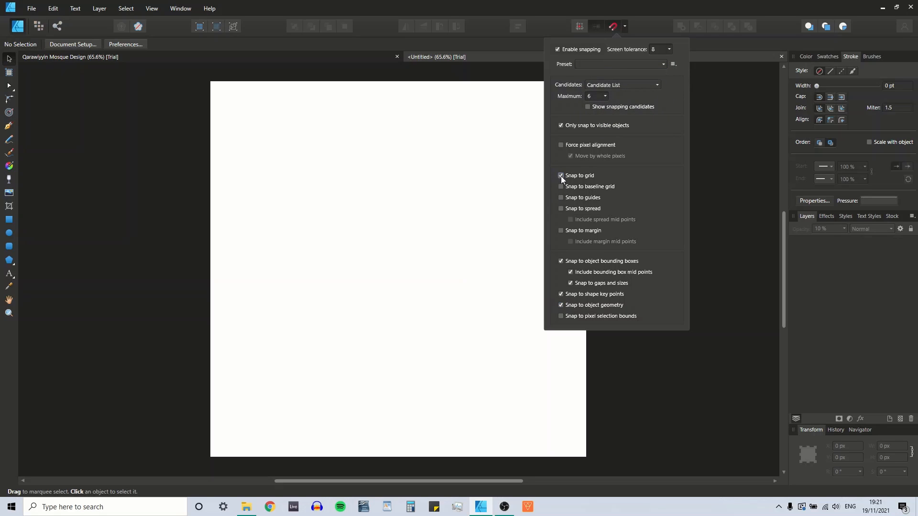
pyautogui.click(560, 209)
pyautogui.click(92, 186)
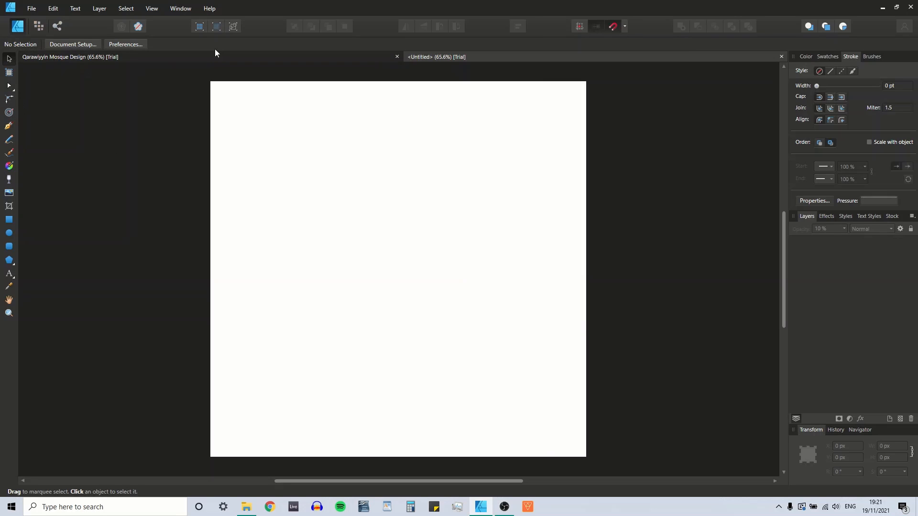
# Show the grid and draw a 1000 × 1000 px circle centred on the page
pyautogui.click(149, 8)
pyautogui.click(162, 118)
pyautogui.click(9, 233)
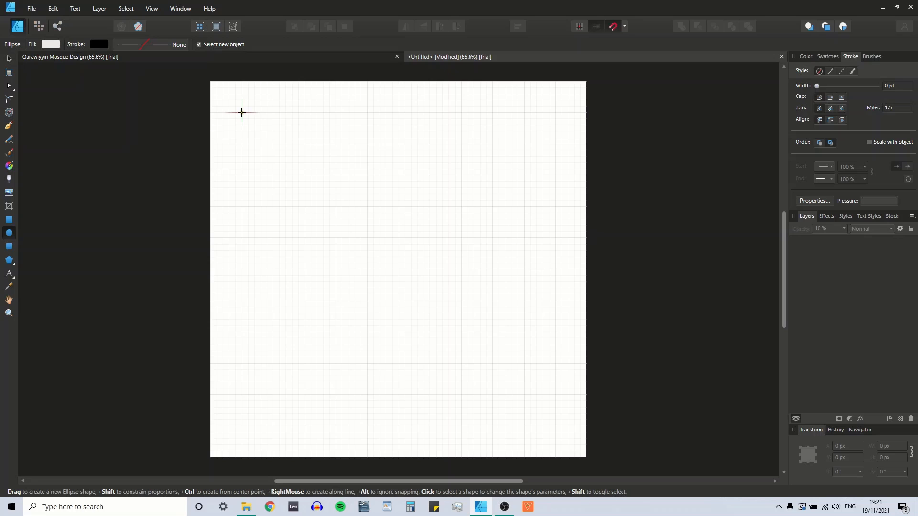
pyautogui.moveTo(241, 112); pyautogui.dragTo(555, 426)
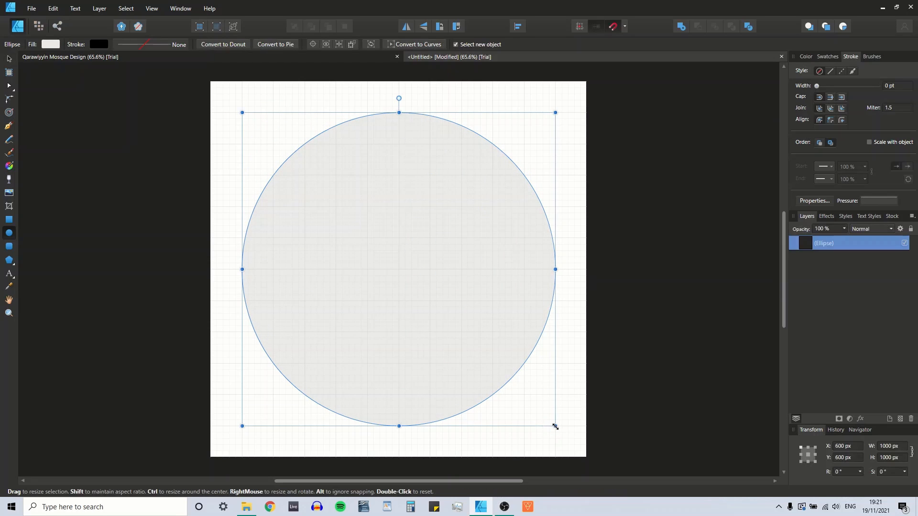
pyautogui.click(554, 424)
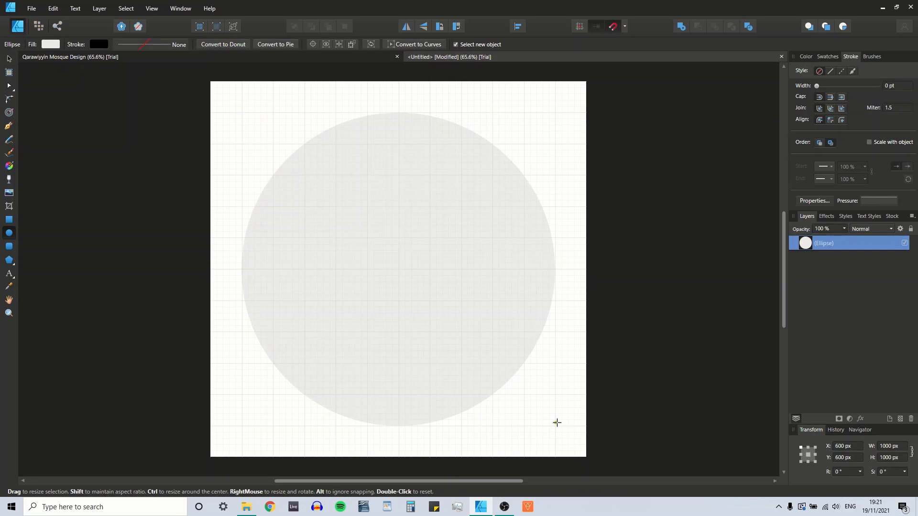
# Draw a six-sided polygon inscribed in the circle, with its bounding box 1000 × 1000 px
pyautogui.click(9, 260)
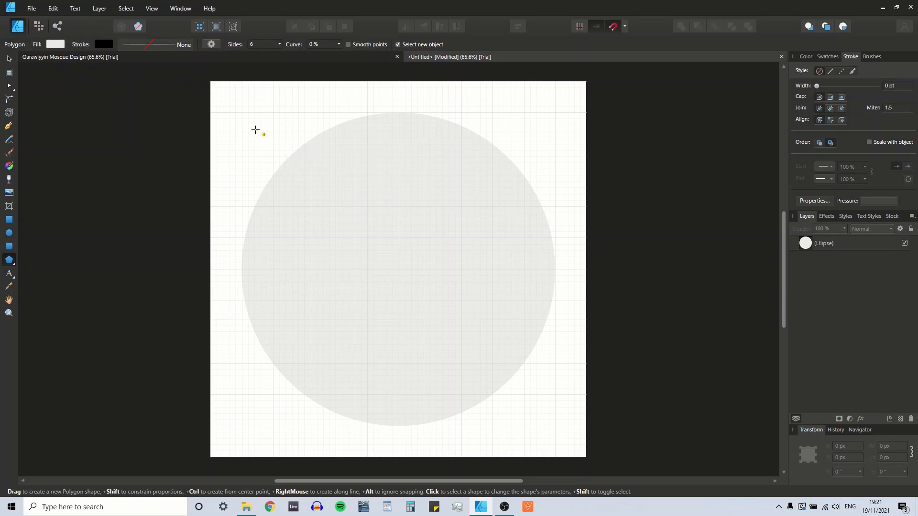
pyautogui.moveTo(242, 113); pyautogui.dragTo(555, 426)
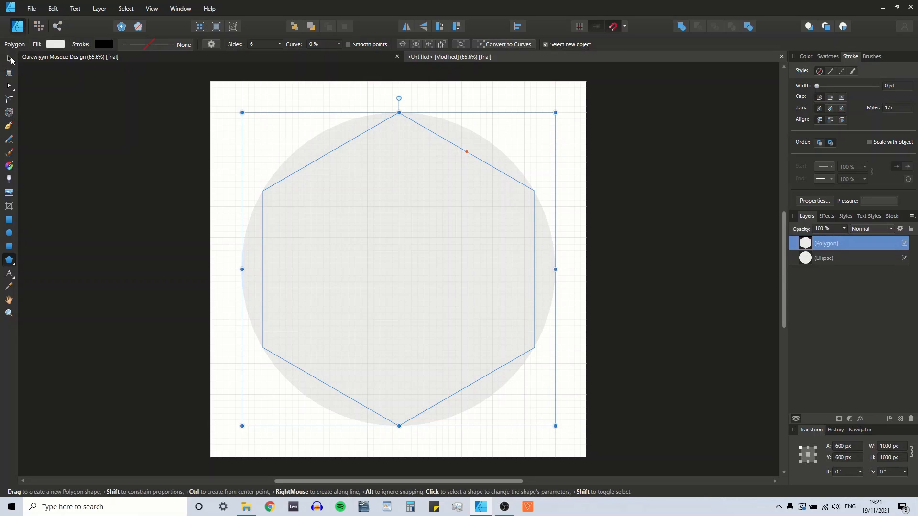
pyautogui.click(9, 59)
pyautogui.click(268, 124)
# Select both the circle and the hexagon and remove their fill
pyautogui.moveTo(220, 97)
pyautogui.mouseDown()
pyautogui.moveTo(589, 430)
pyautogui.moveTo(572, 453)
pyautogui.mouseUp()
pyautogui.click(806, 56)
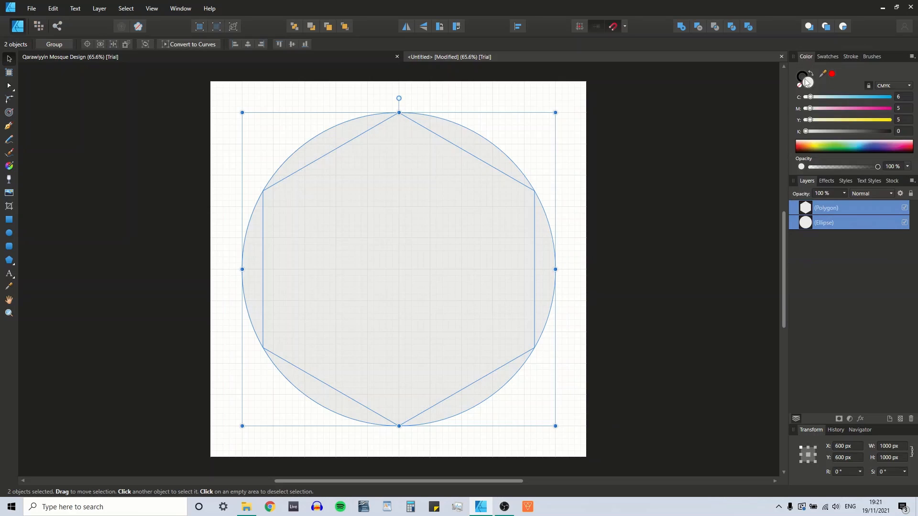
pyautogui.click(799, 86)
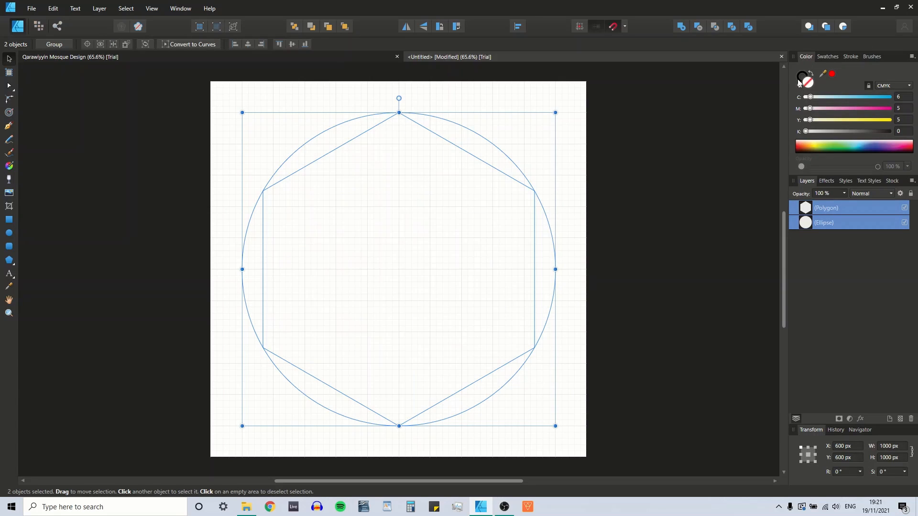
# Set the stroke width of the circle and hexagon to 0.2 pt and deselect them
pyautogui.click(850, 56)
pyautogui.click(892, 86)
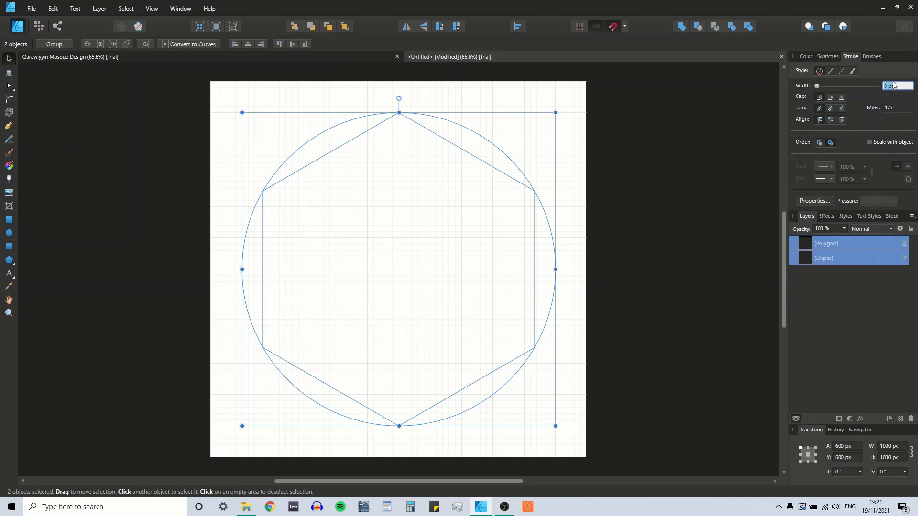
pyautogui.press('BackSpace')
pyautogui.write('2')
pyautogui.press('Return')
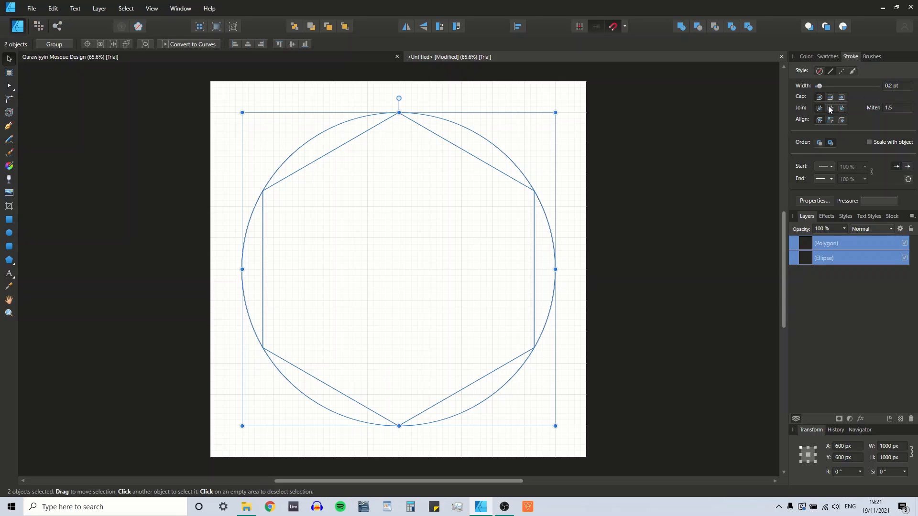
pyautogui.click(667, 111)
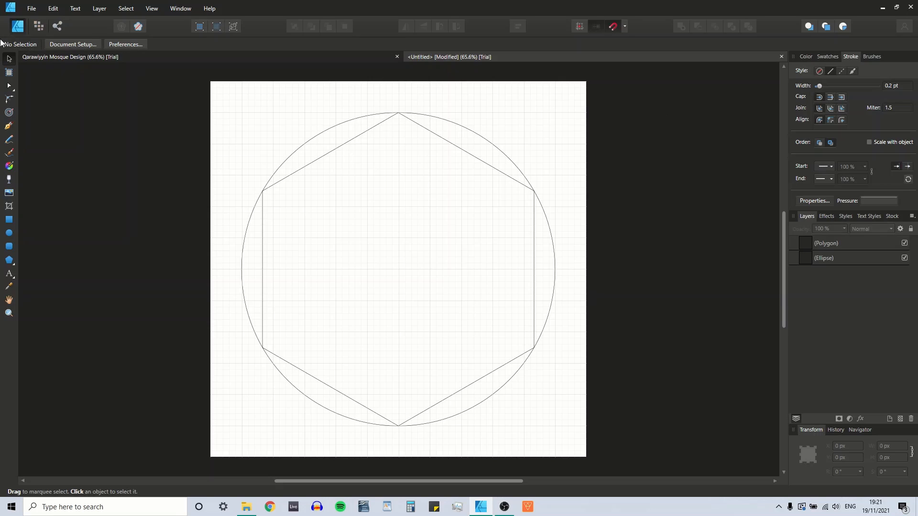
# Draw a vertical line with the Pen tool through the circle's centre, from the page's top edge to its bottom edge
pyautogui.click(7, 128)
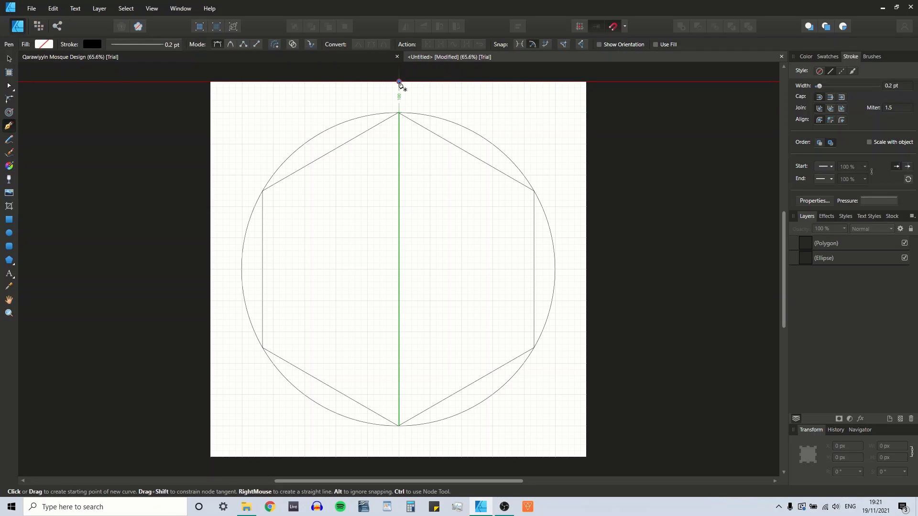
pyautogui.click(399, 82)
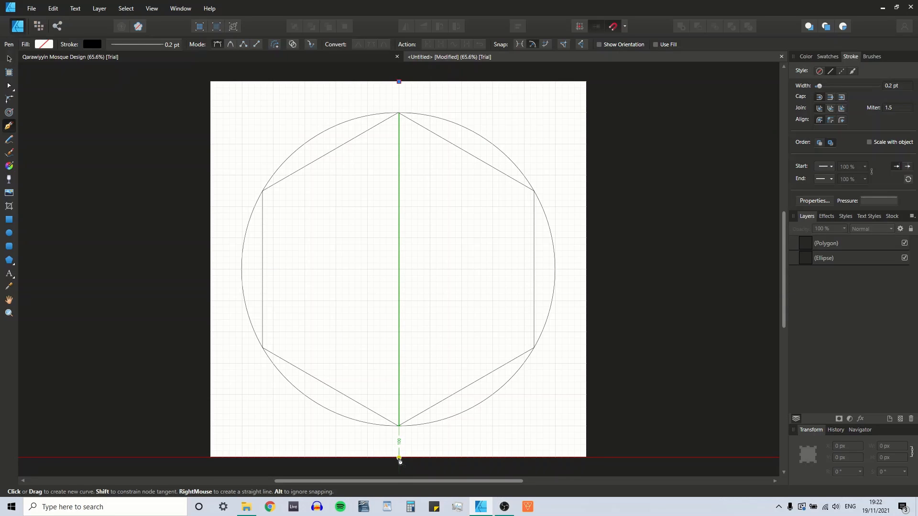
pyautogui.click(399, 457)
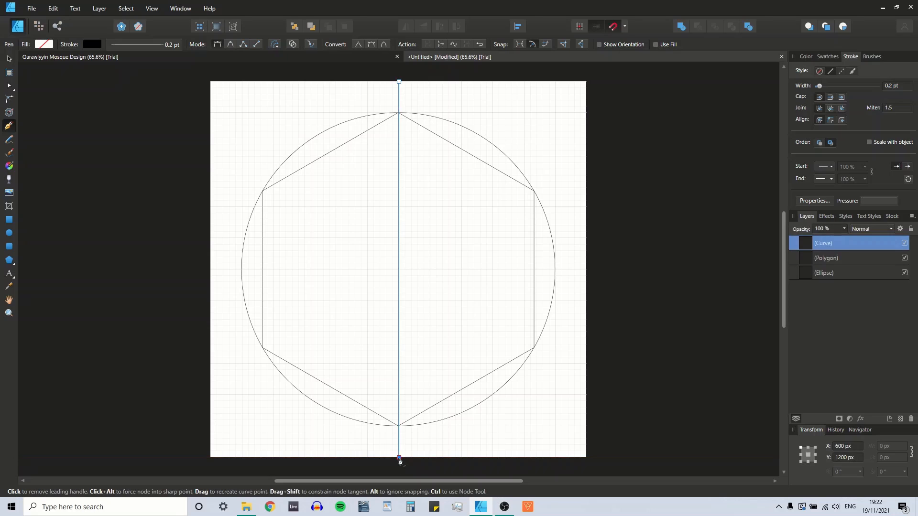
pyautogui.press('Escape')
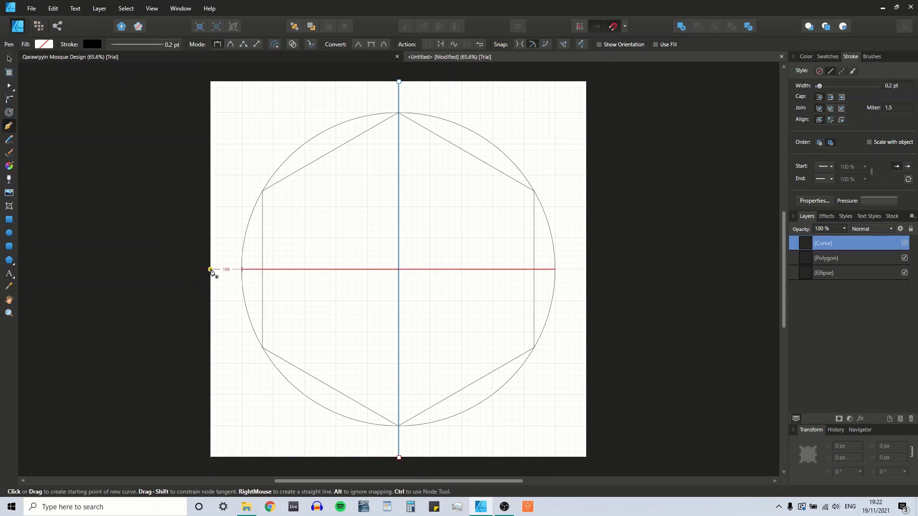
# Draw a horizontal line through the circle's centre, spanning the page from its left edge to its right edge
pyautogui.click(211, 269)
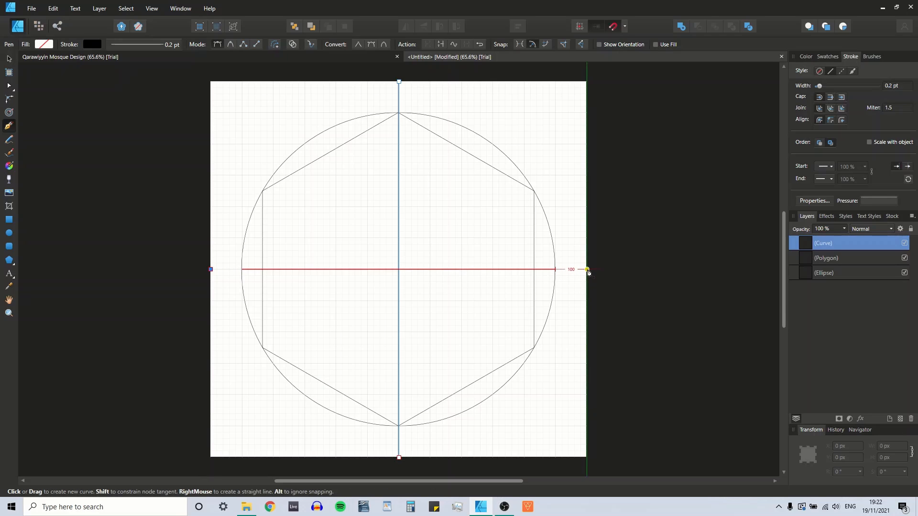
pyautogui.click(587, 270)
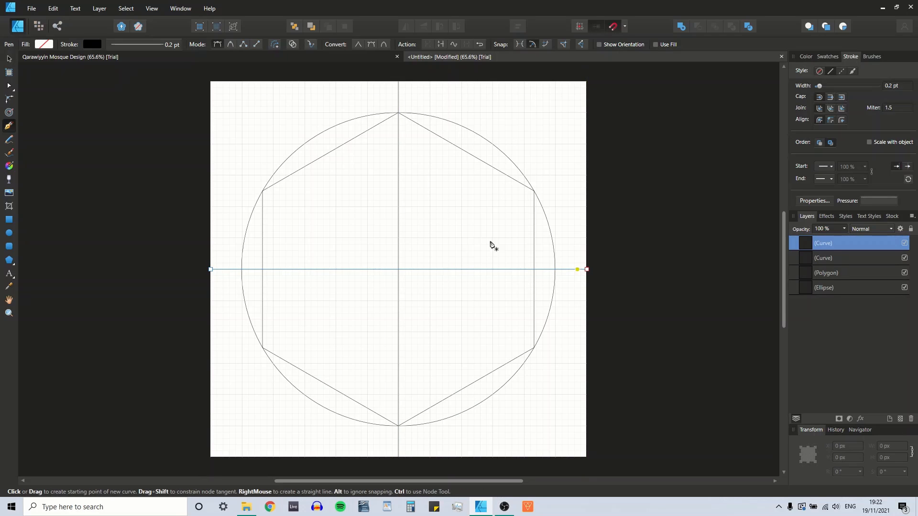
pyautogui.click(9, 59)
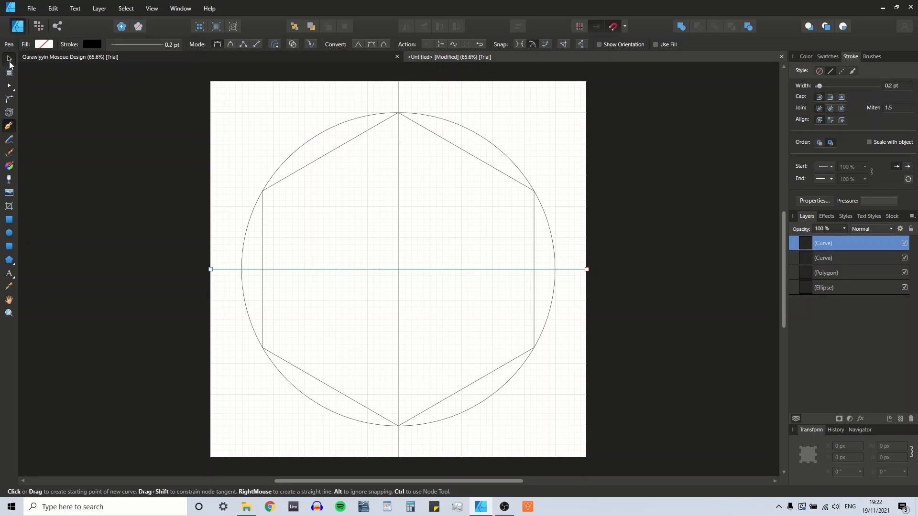
# Duplicate the vertical and horizontal centre lines together and rotate the copies by 30°
pyautogui.click(398, 99)
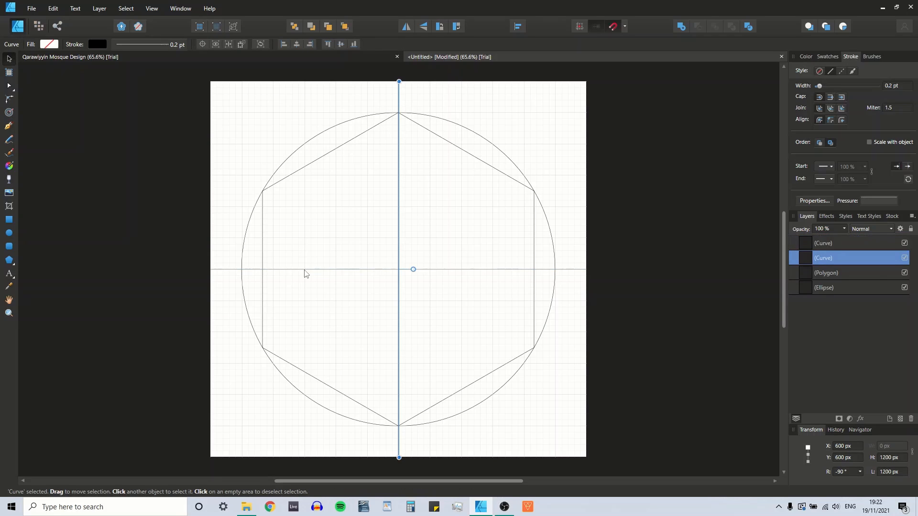
pyautogui.keyDown('shift'); pyautogui.click(303, 269); pyautogui.keyUp('shift')
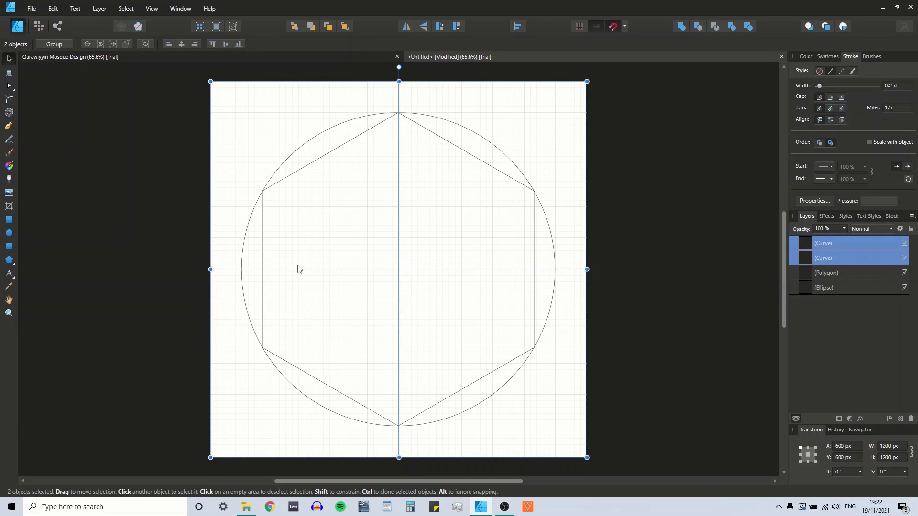
pyautogui.hotkey('ctrl', 'j')
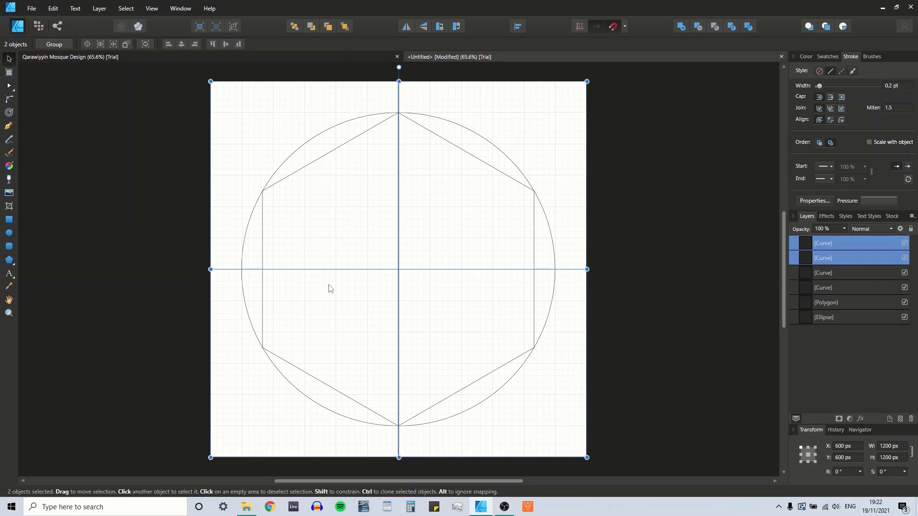
pyautogui.click(846, 472)
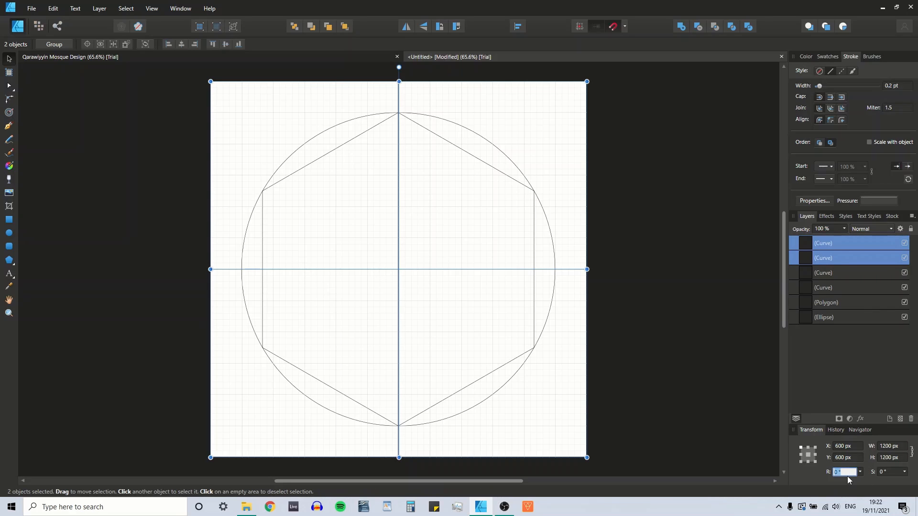
pyautogui.write('30')
pyautogui.press('Return')
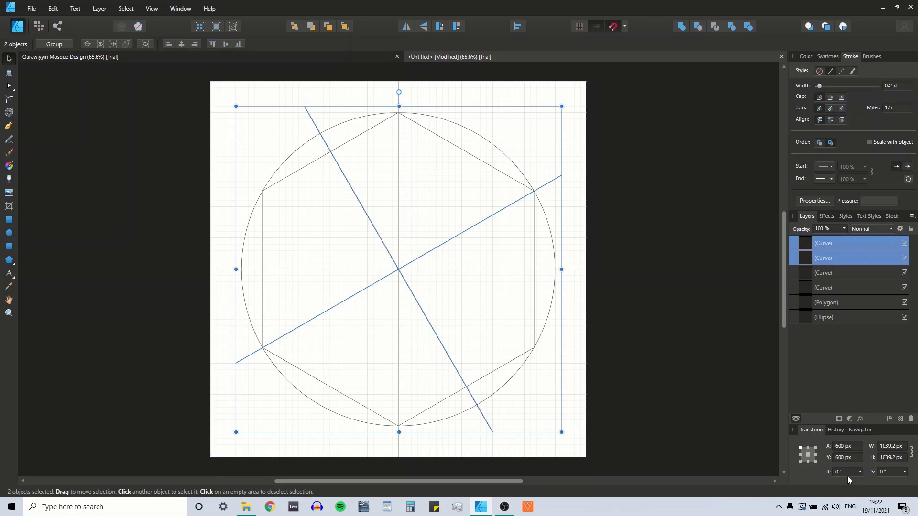
# Paste another copy of the vertical and horizontal lines, rotate it by -30°, and deselect it
pyautogui.hotkey('ctrl', 'v')
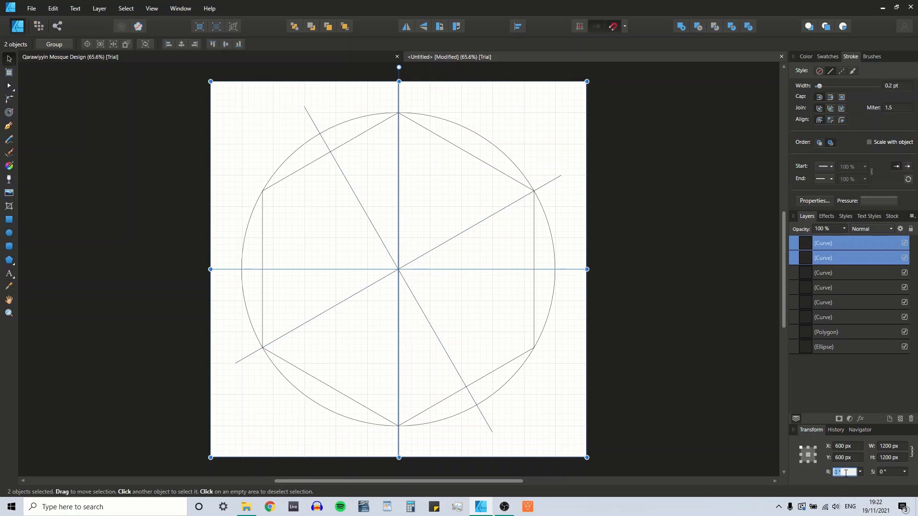
pyautogui.write('-30')
pyautogui.press('Return')
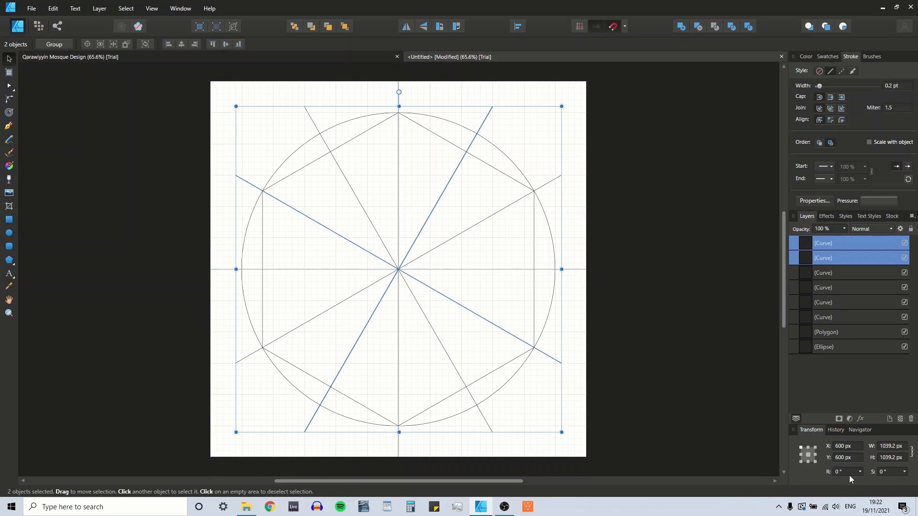
pyautogui.click(269, 122)
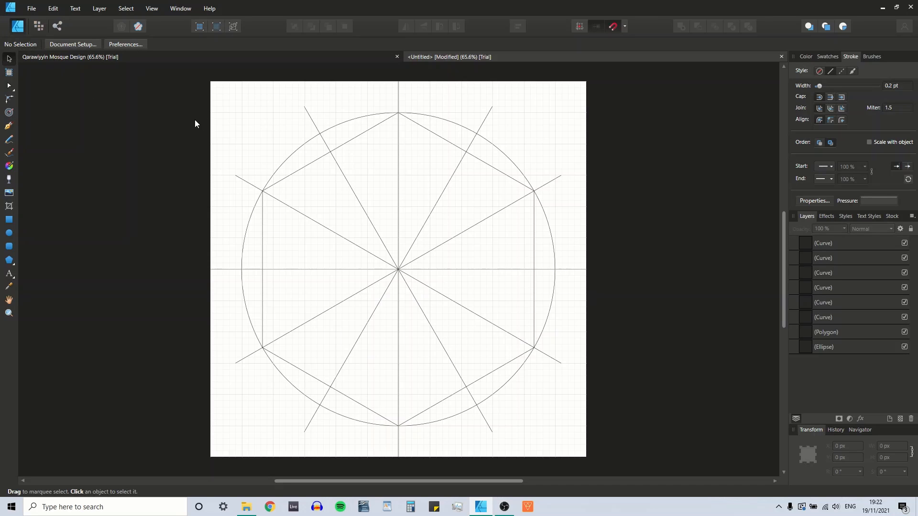
# Duplicate the hexagon inside the circle, rotate the copy by 30° and deselect it
pyautogui.click(306, 167)
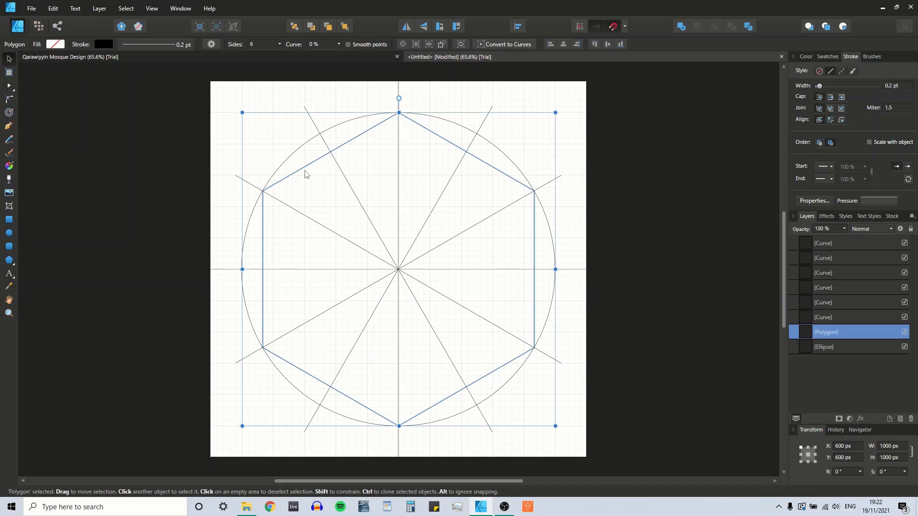
pyautogui.hotkey('ctrl', 'j')
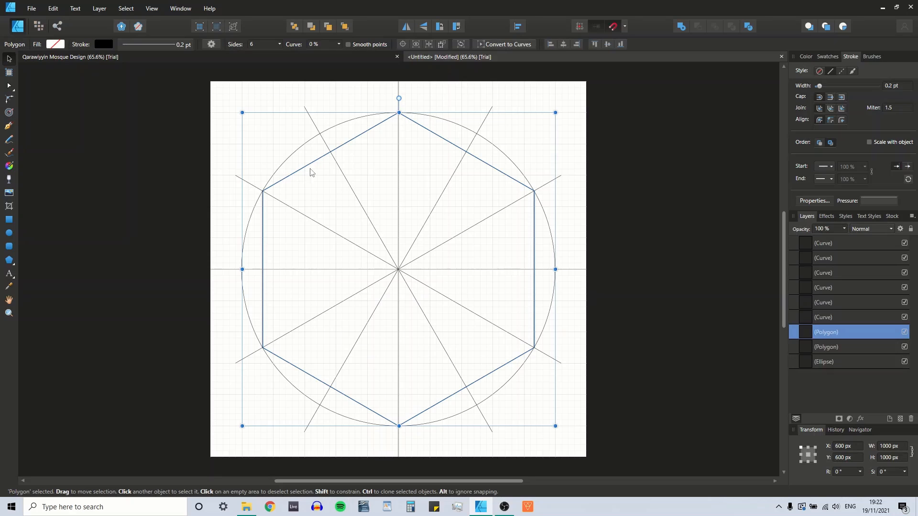
pyautogui.click(843, 472)
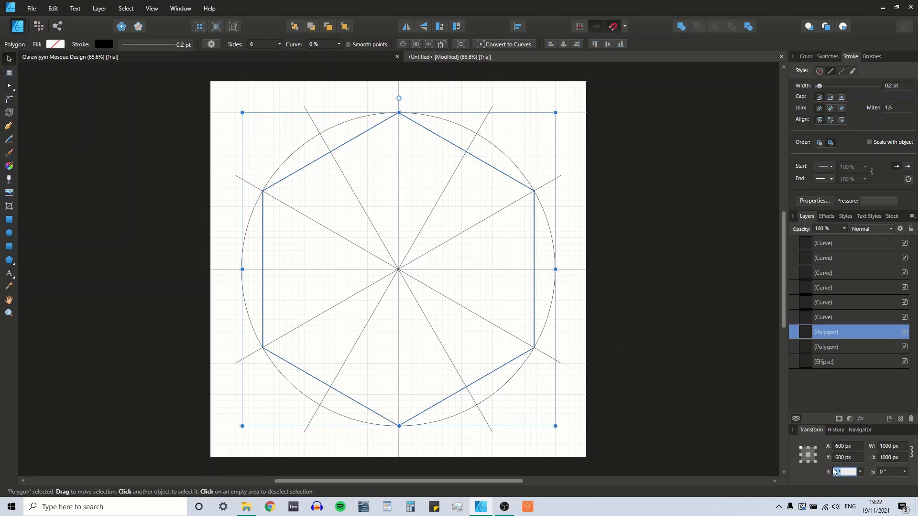
pyautogui.write('30')
pyautogui.press('Return')
pyautogui.click(685, 274)
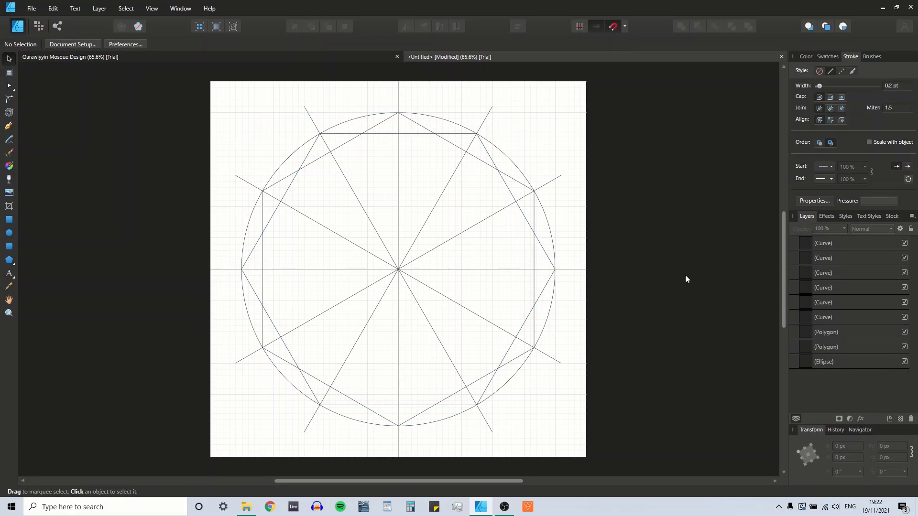
# Group all the lines, both hexagons and the circle into one group, and clear the selection
pyautogui.click(831, 240)
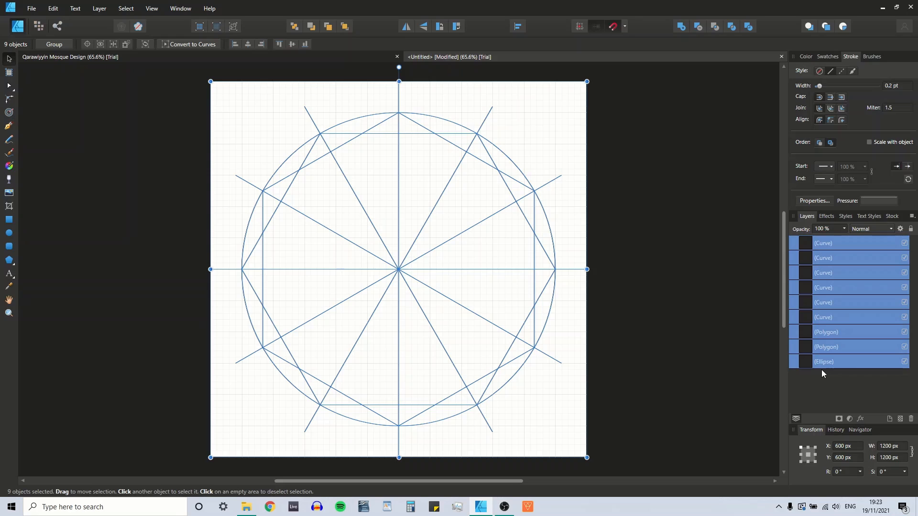
pyautogui.hotkey('ctrl', 'g')
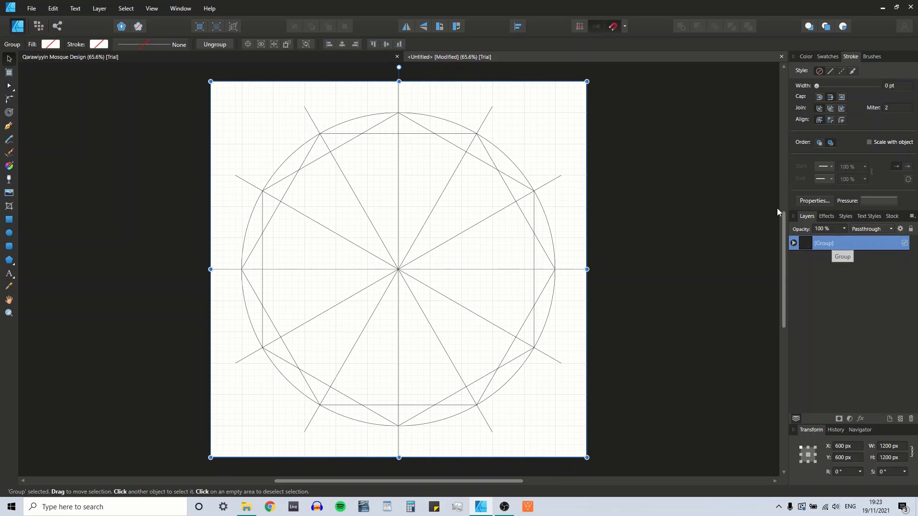
pyautogui.click(9, 126)
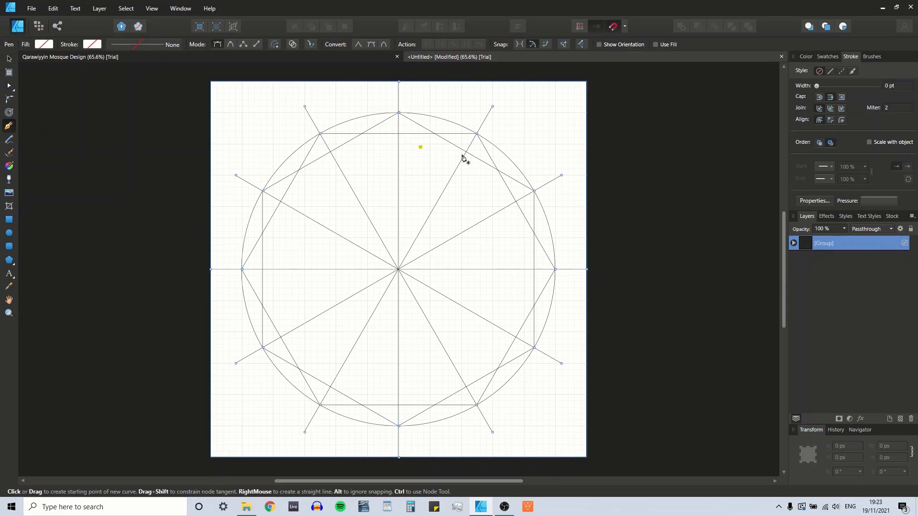
pyautogui.click(8, 58)
pyautogui.click(170, 201)
# Turn off snapping to the grid and hide the grid on the page
pyautogui.click(8, 127)
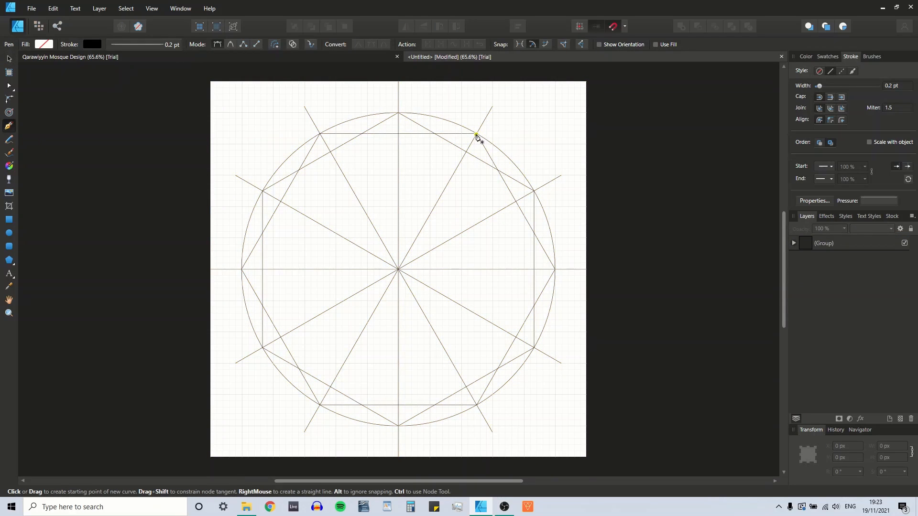
pyautogui.click(477, 135)
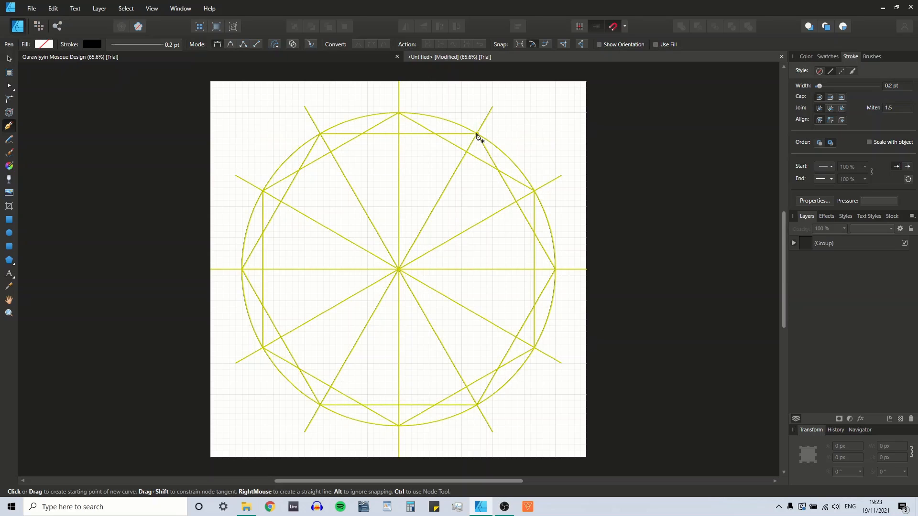
pyautogui.click(625, 26)
pyautogui.click(561, 176)
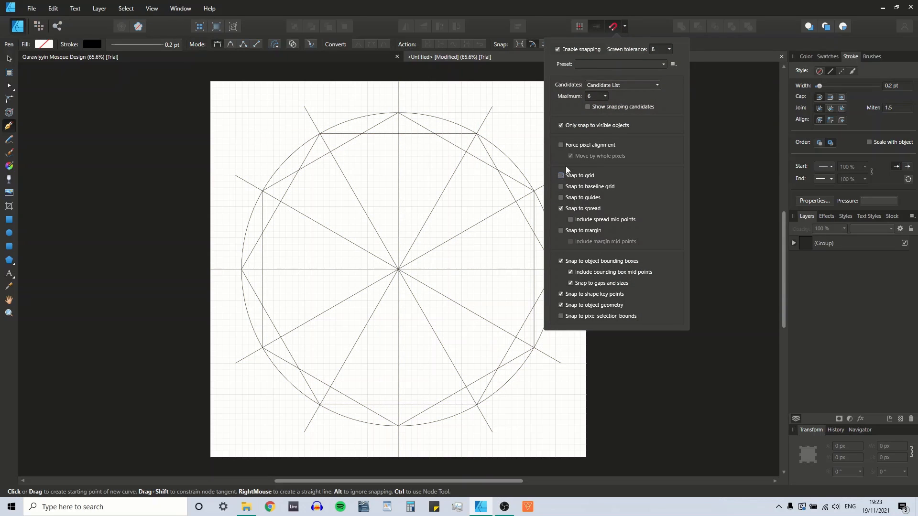
pyautogui.click(152, 9)
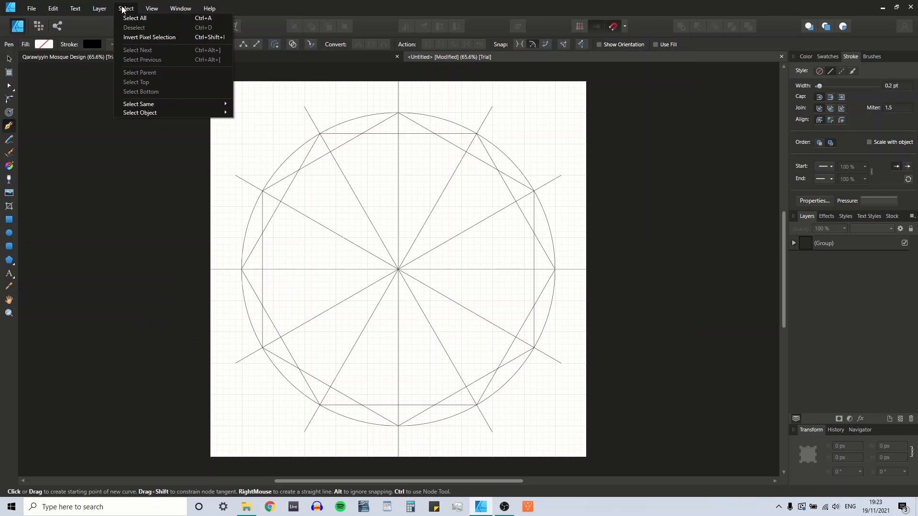
pyautogui.click(163, 125)
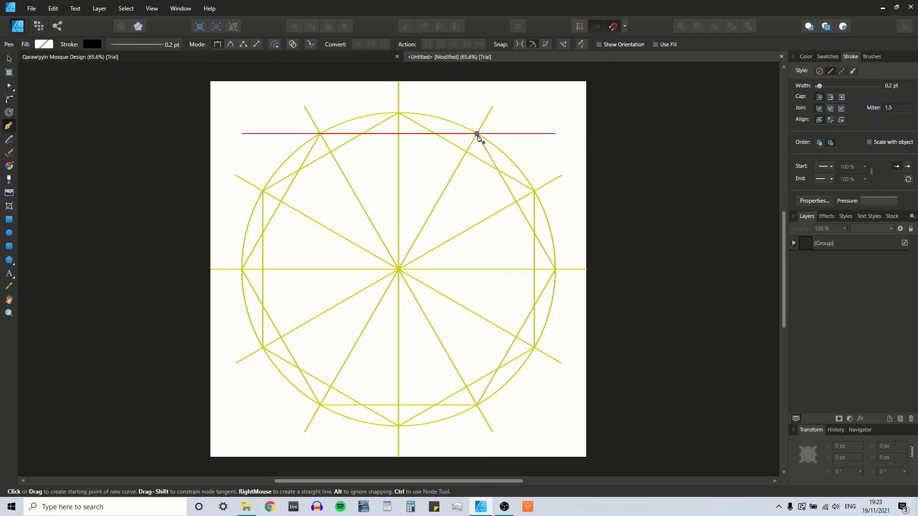
# Draw a closed tilted square with the Pen tool through every third hexagon corner on the circle, starting one corner clockwise from the topmost
pyautogui.click(477, 134)
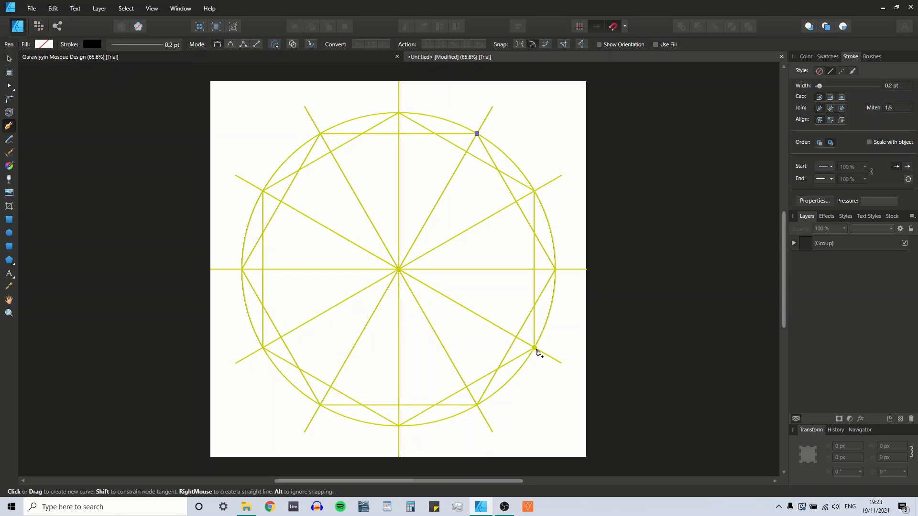
pyautogui.click(534, 348)
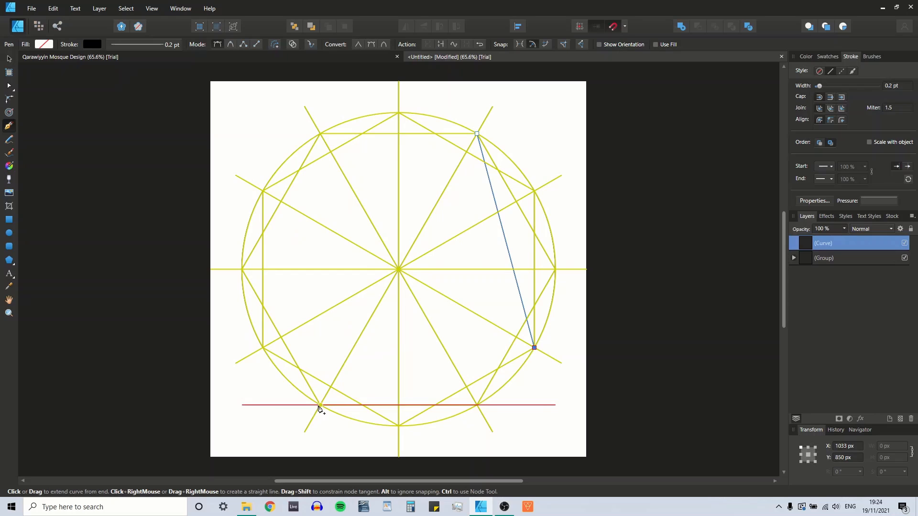
pyautogui.click(320, 405)
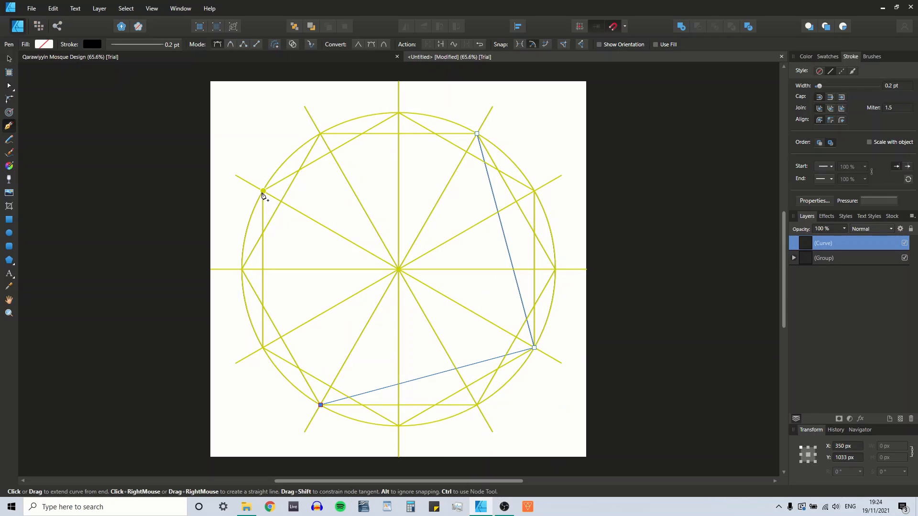
pyautogui.click(263, 190)
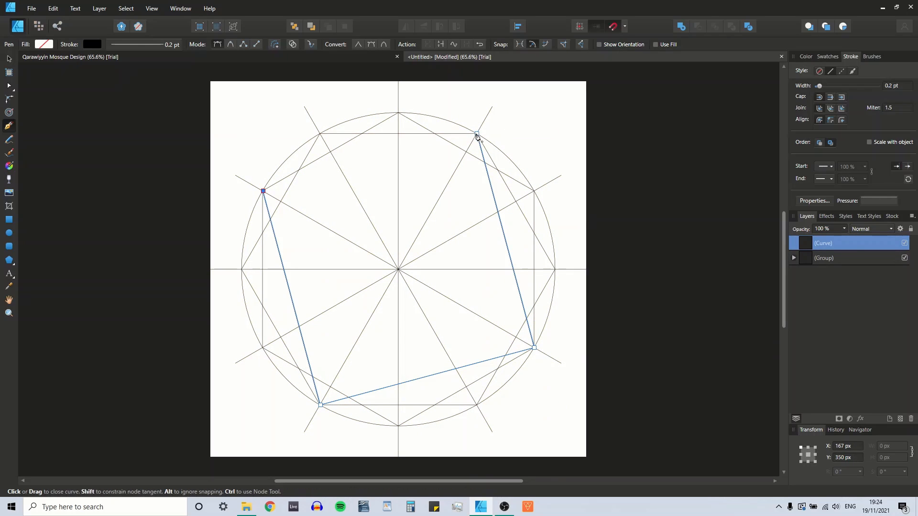
pyautogui.click(477, 134)
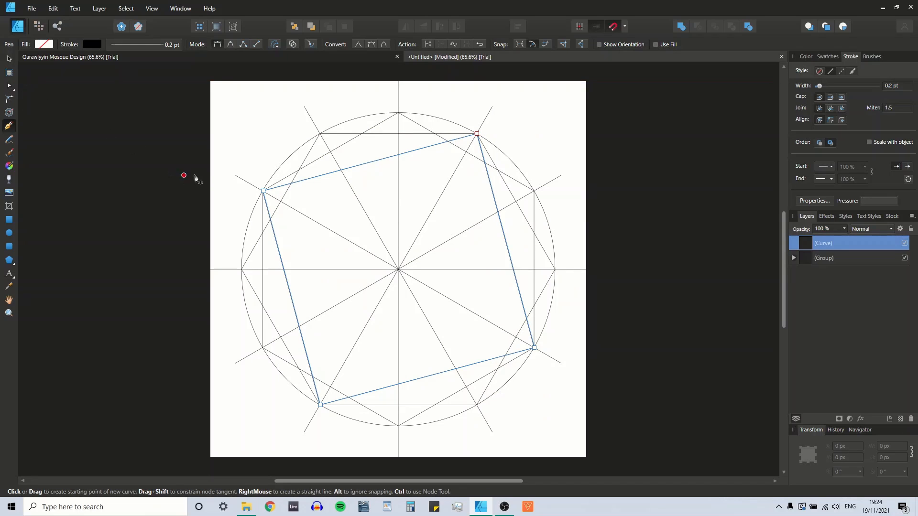
pyautogui.click(9, 59)
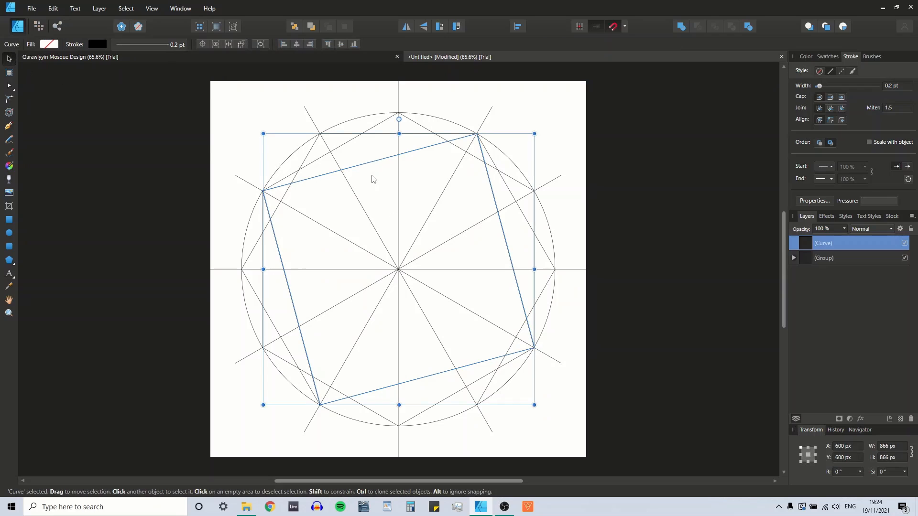
# Duplicate the tilted square in place around the circle's centre and rotate the copy by 30°
pyautogui.moveTo(355, 151); pyautogui.dragTo(381, 179)
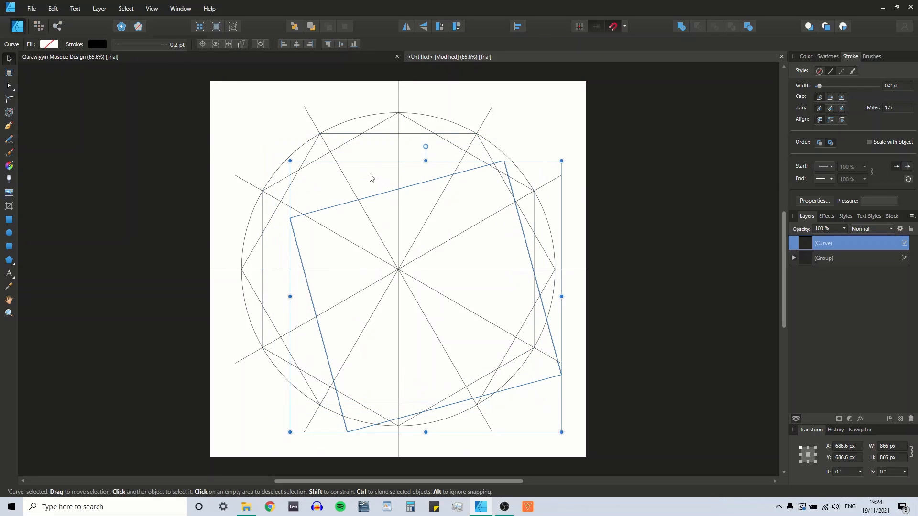
pyautogui.hotkey('ctrl', 'z')
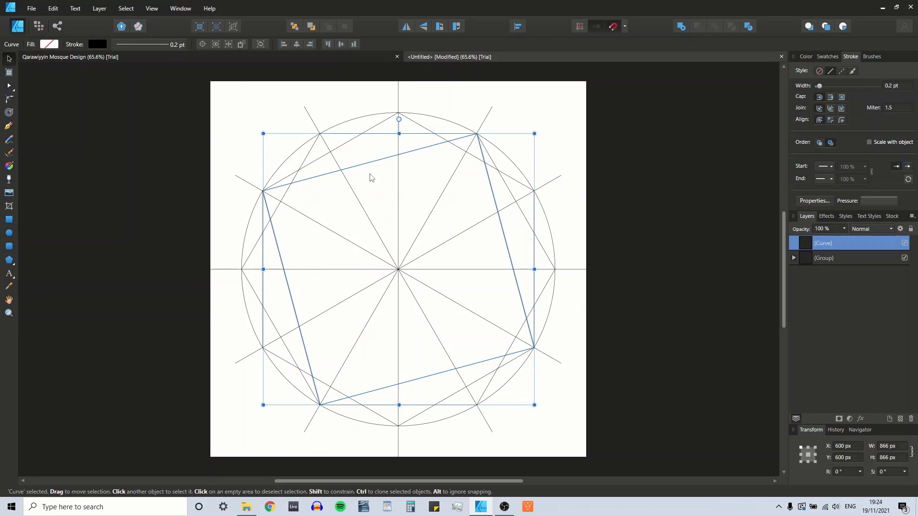
pyautogui.hotkey('ctrl', 'j')
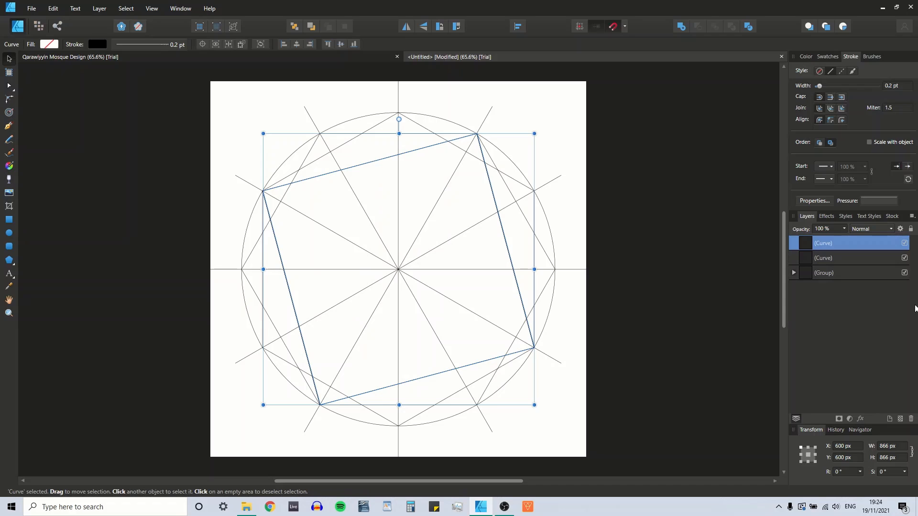
pyautogui.click(843, 472)
pyautogui.write('30')
pyautogui.press('Return')
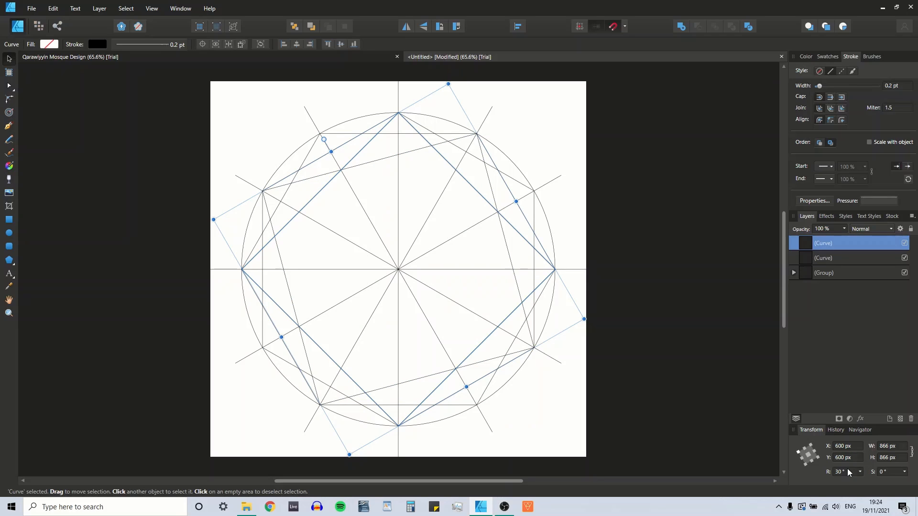
# Add another copy of the unrotated tilted square, rotate it by 60° and deselect it
pyautogui.hotkey('ctrl', 'j')
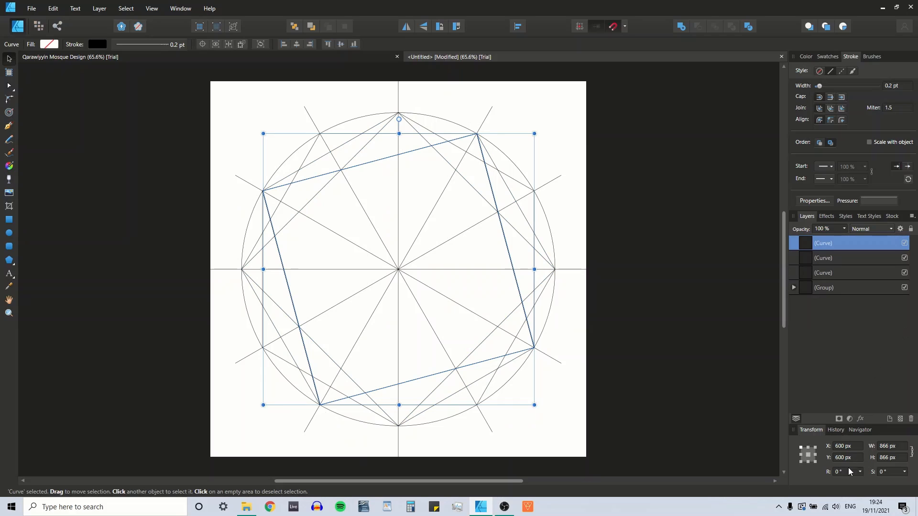
pyautogui.click(845, 472)
pyautogui.write('60')
pyautogui.press('Return')
pyautogui.click(114, 146)
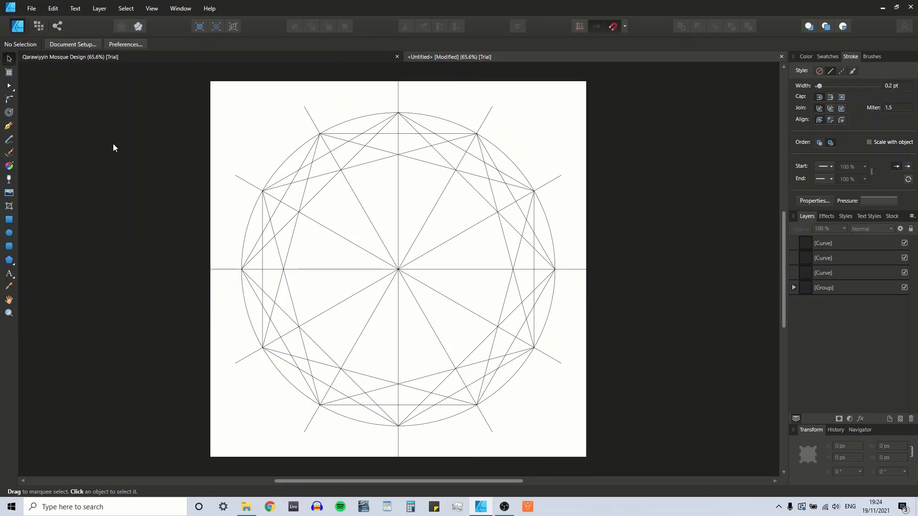
# Move the three square curves into the existing construction group and clear the selection
pyautogui.click(829, 250)
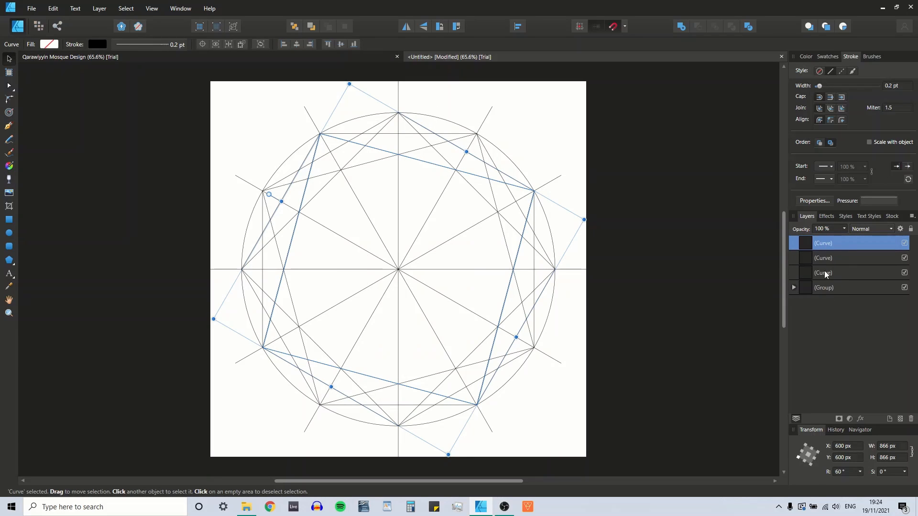
pyautogui.keyDown('shift'); pyautogui.click(824, 273); pyautogui.keyUp('shift')
pyautogui.moveTo(826, 275); pyautogui.dragTo(827, 294)
pyautogui.click(77, 160)
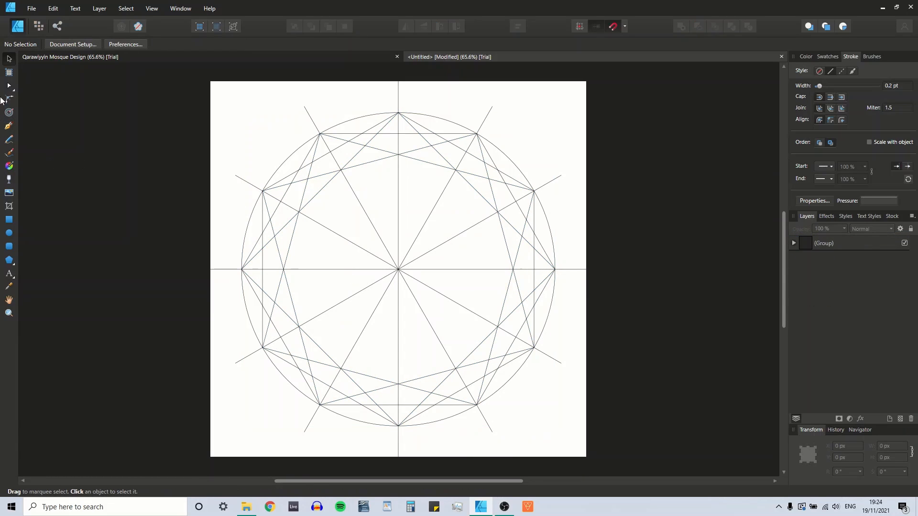
pyautogui.click(845, 248)
pyautogui.click(654, 235)
pyautogui.click(828, 244)
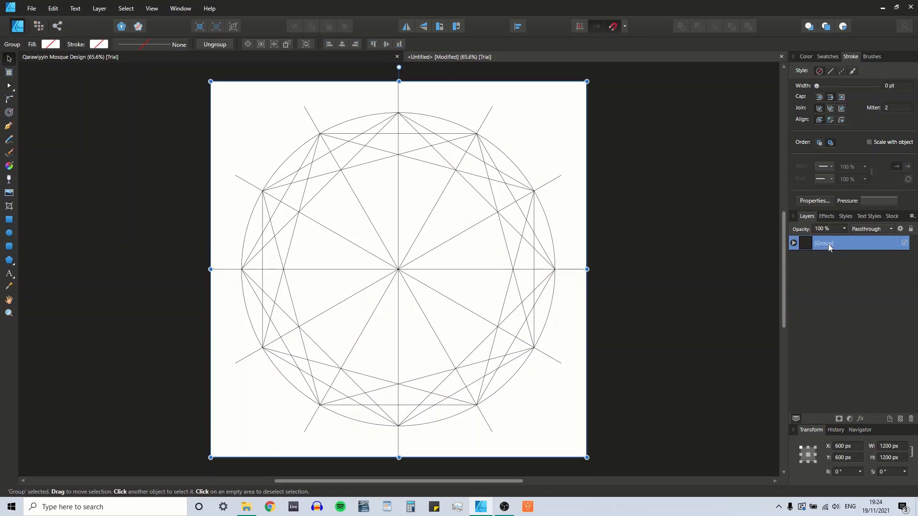
pyautogui.click(662, 241)
# Draw a closed diamond with the Pen tool through the four inner square intersections on the vertical and horizontal centre lines
pyautogui.click(8, 125)
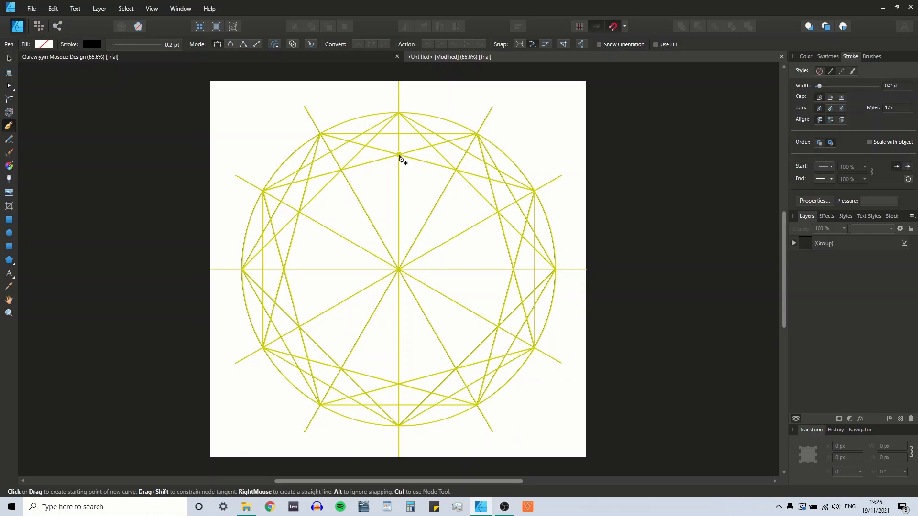
pyautogui.click(399, 155)
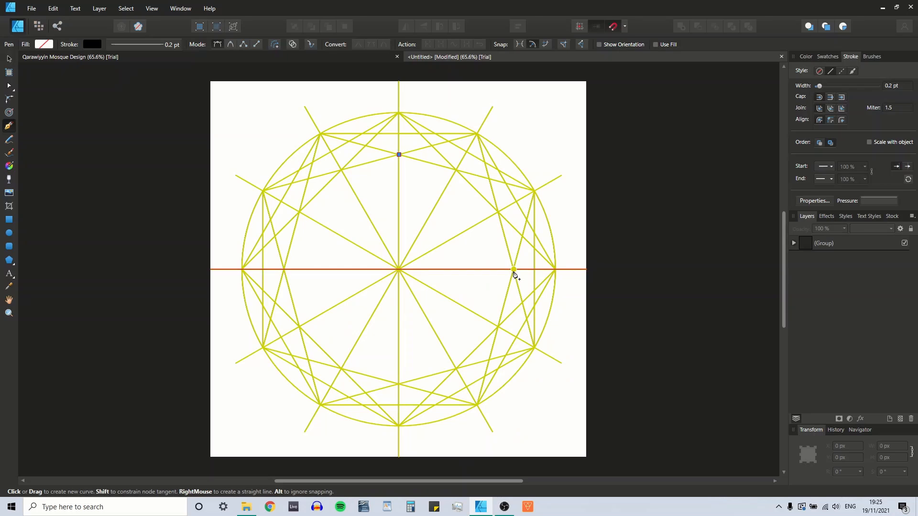
pyautogui.click(514, 269)
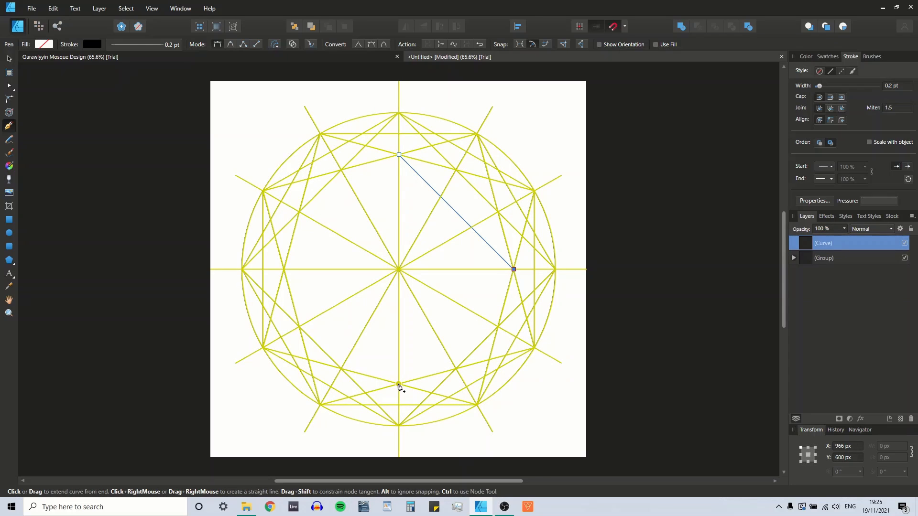
pyautogui.click(399, 385)
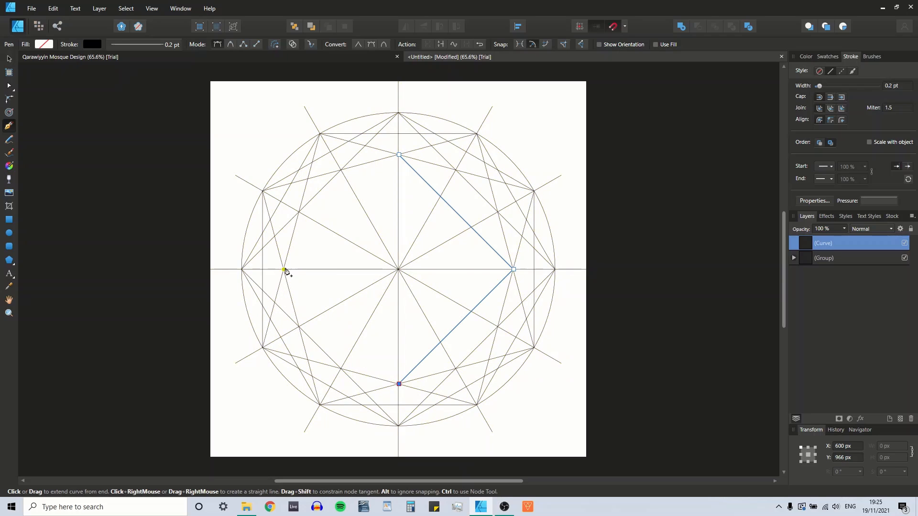
pyautogui.click(284, 269)
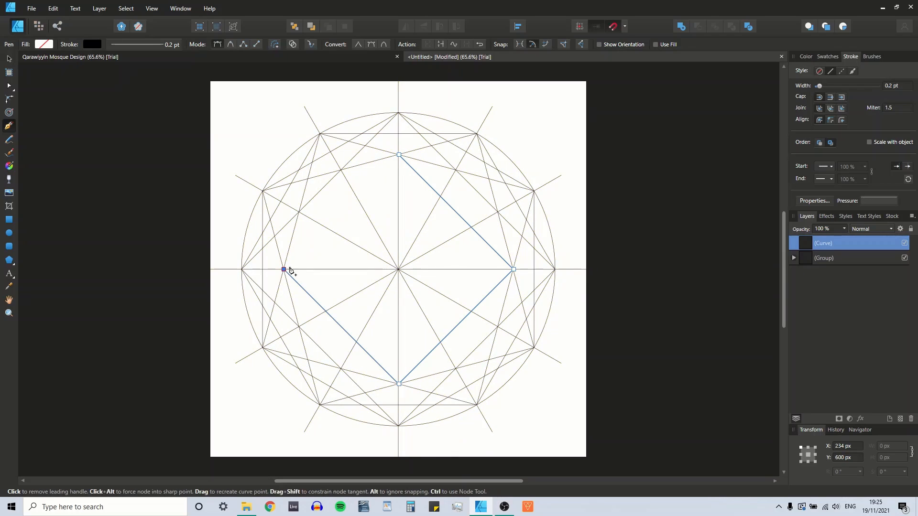
pyautogui.click(399, 155)
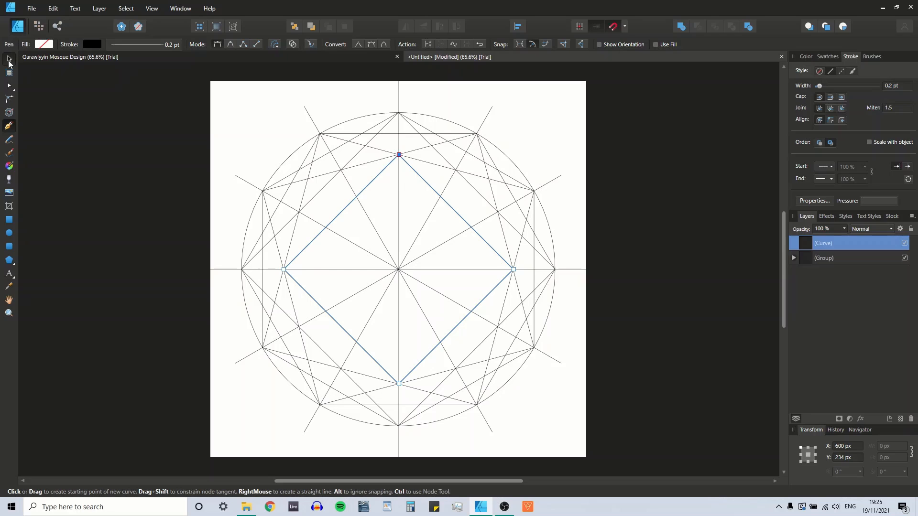
pyautogui.press('v')
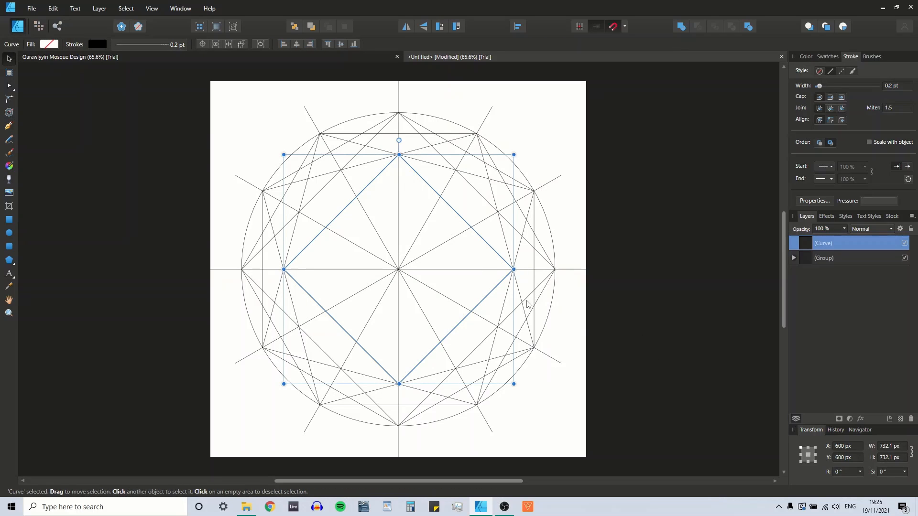
# Duplicate the diamond in place around the circle's centre and rotate the copy by 30°
pyautogui.click(846, 472)
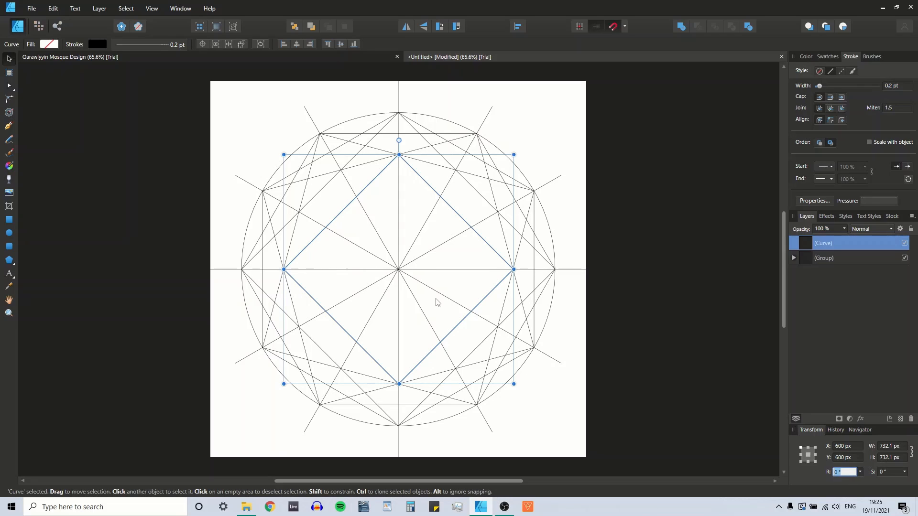
pyautogui.press('Right')
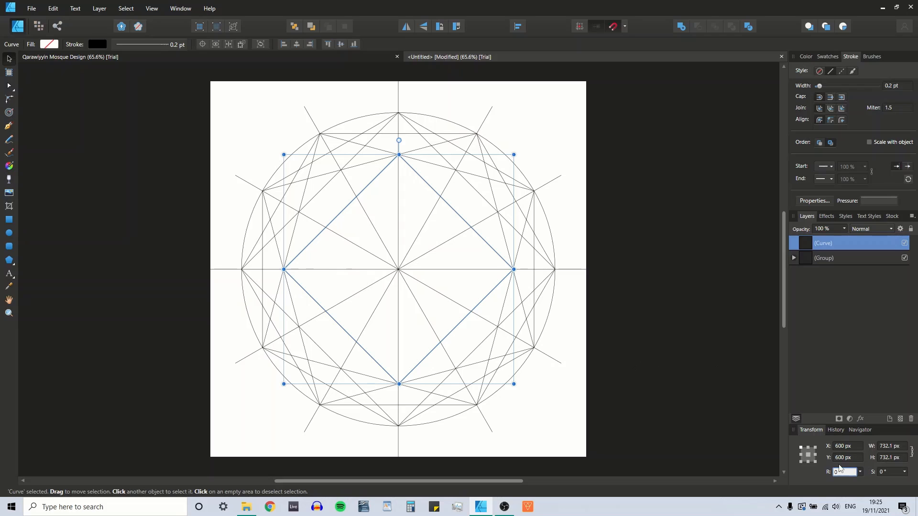
pyautogui.click(646, 222)
pyautogui.click(427, 183)
pyautogui.hotkey('ctrl', 'j')
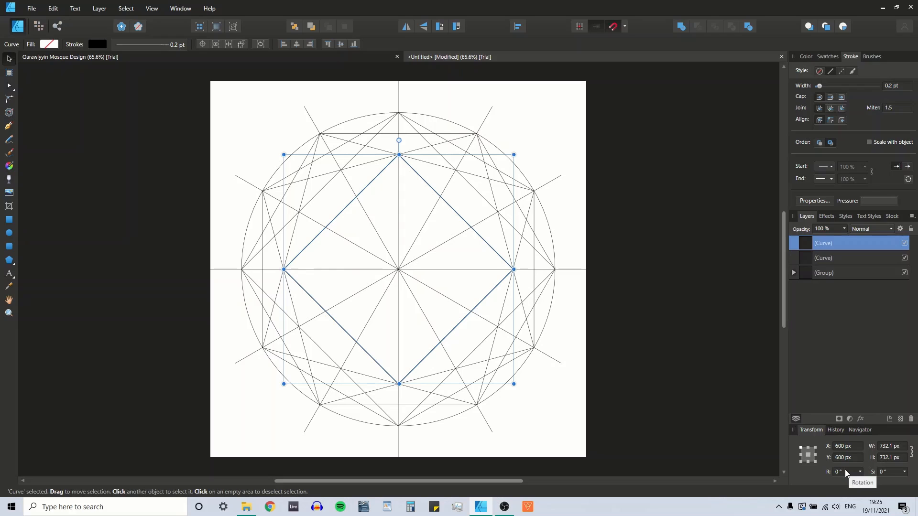
pyautogui.click(847, 472)
pyautogui.doubleClick(848, 473)
pyautogui.write('30')
pyautogui.press('Return')
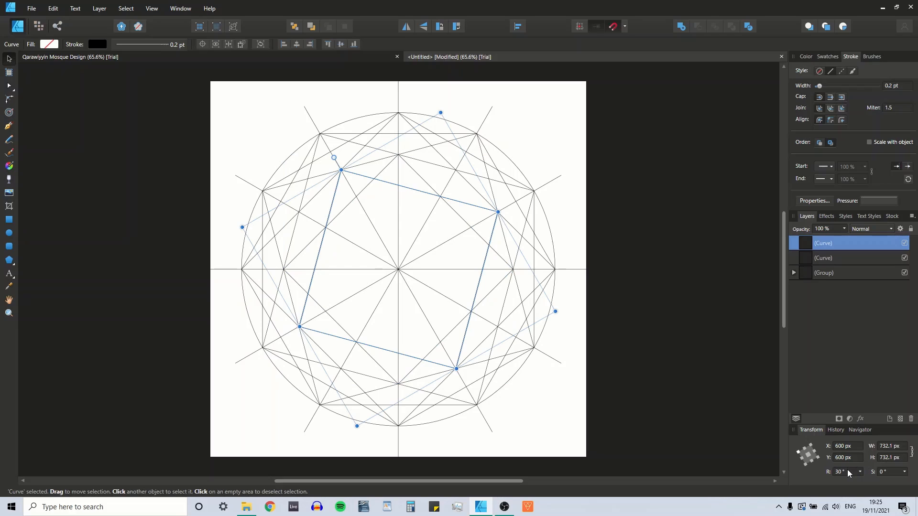
# Add another copy of the unrotated diamond, rotate it by 60° and clear the selection
pyautogui.hotkey('ctrl', 'v')
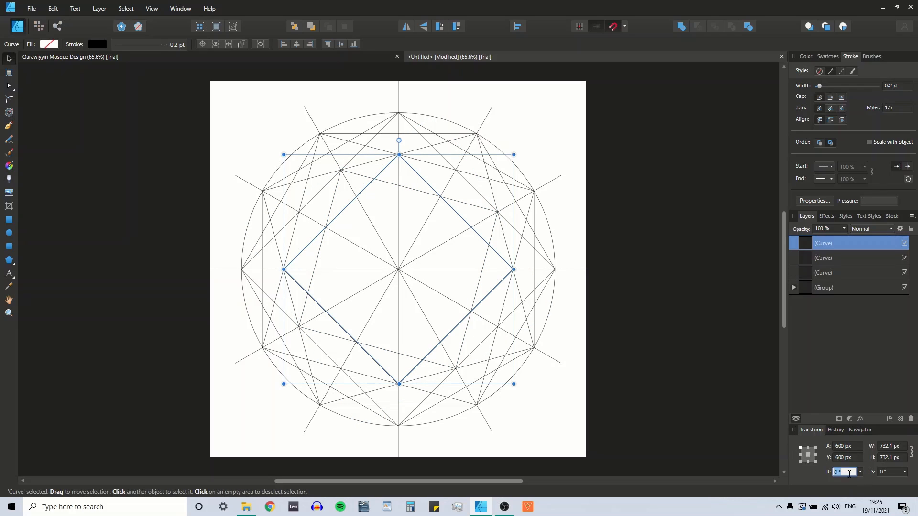
pyautogui.write('60')
pyautogui.press('Return')
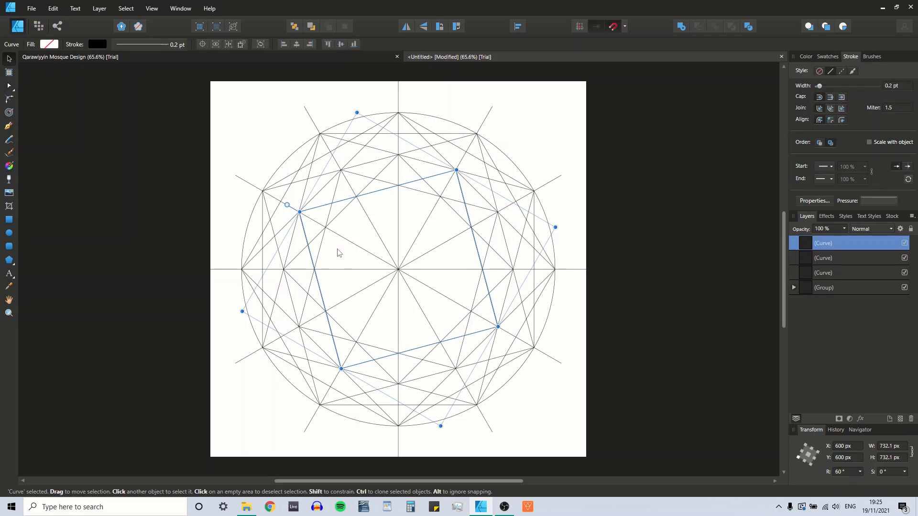
pyautogui.click(83, 251)
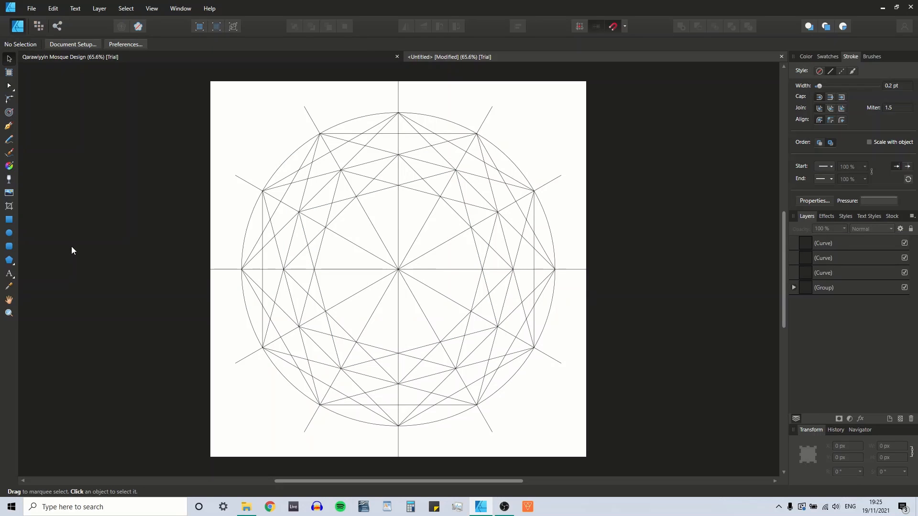
pyautogui.click(8, 126)
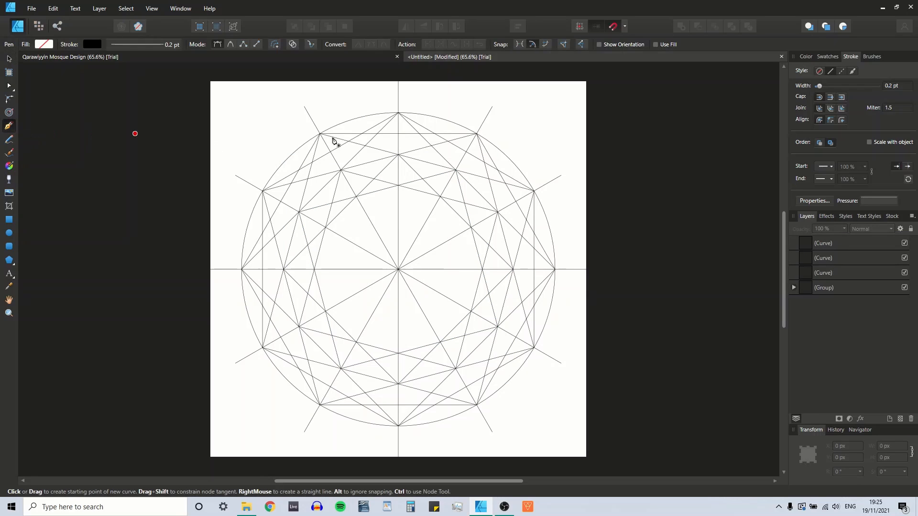
pyautogui.click(400, 186)
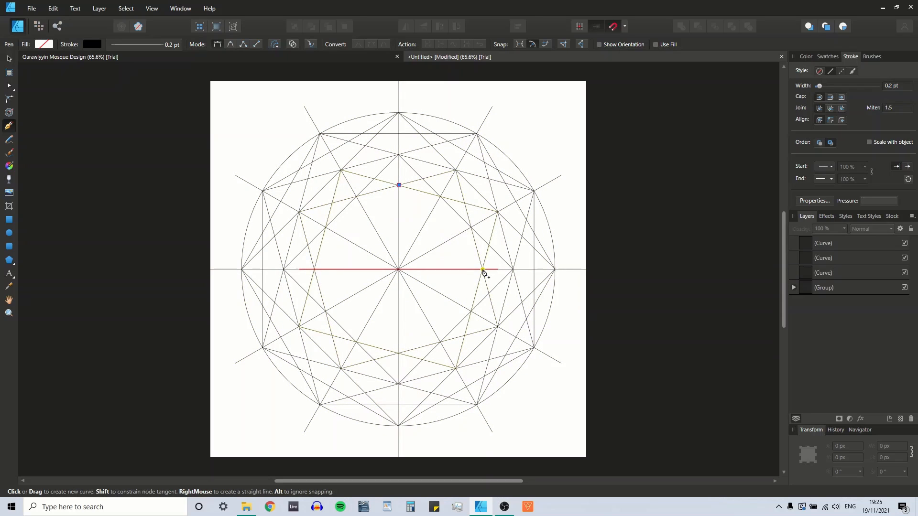
pyautogui.click(483, 270)
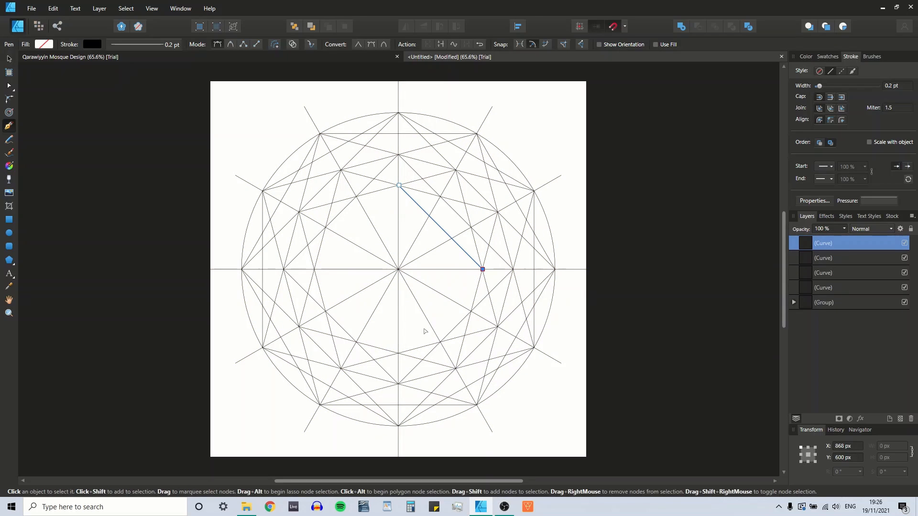
pyautogui.hotkey('ctrl', 'z')
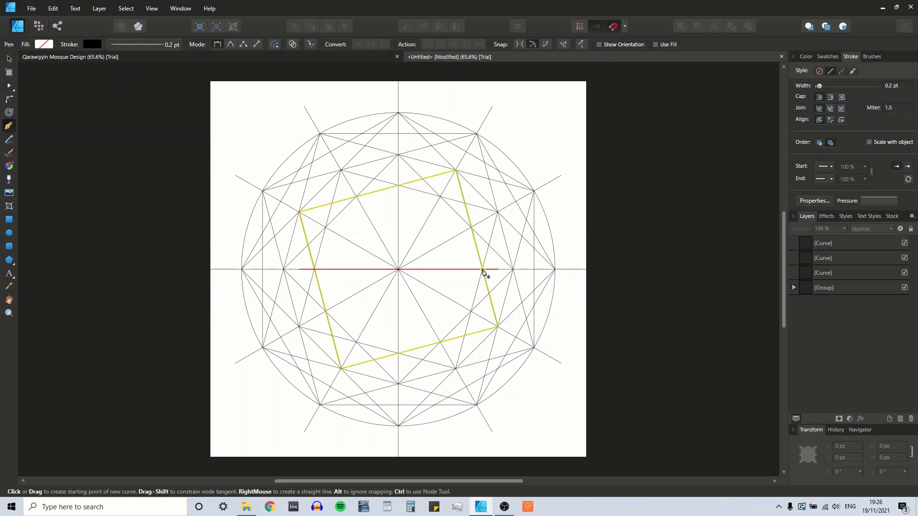
# Draw a smaller closed diamond, about 536 px wide, with the Pen tool through the innermost square intersections on the vertical and horizontal centre lines
pyautogui.click(482, 269)
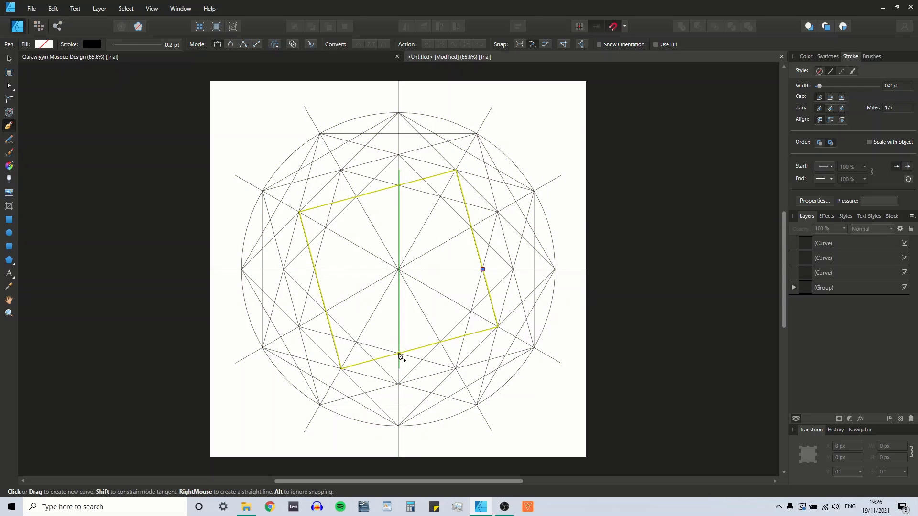
pyautogui.click(399, 354)
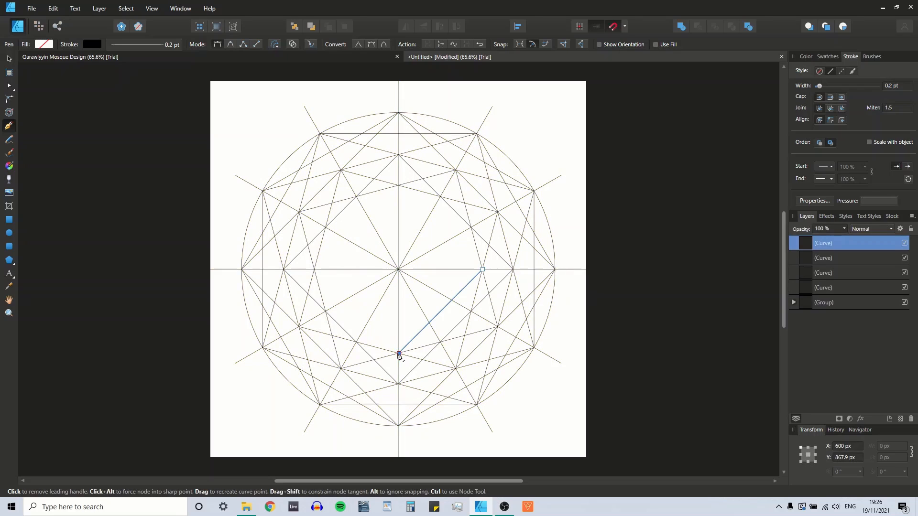
pyautogui.click(315, 270)
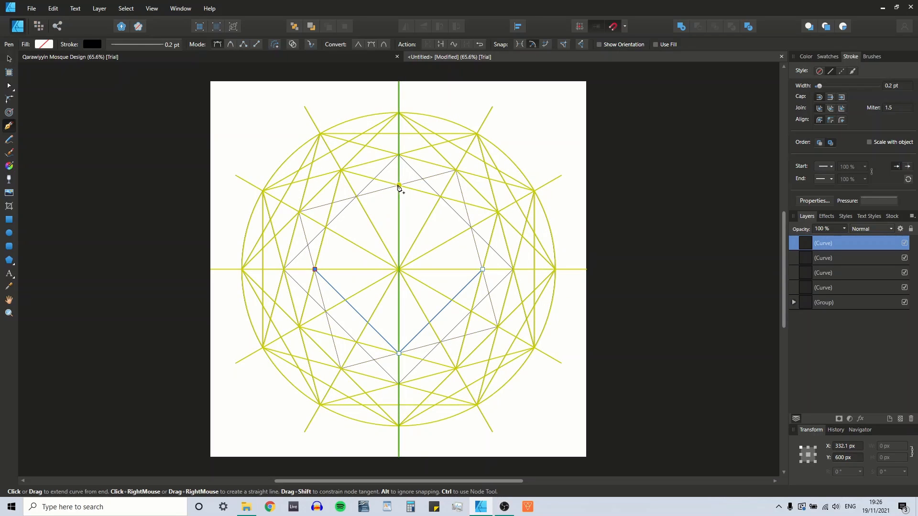
pyautogui.click(398, 186)
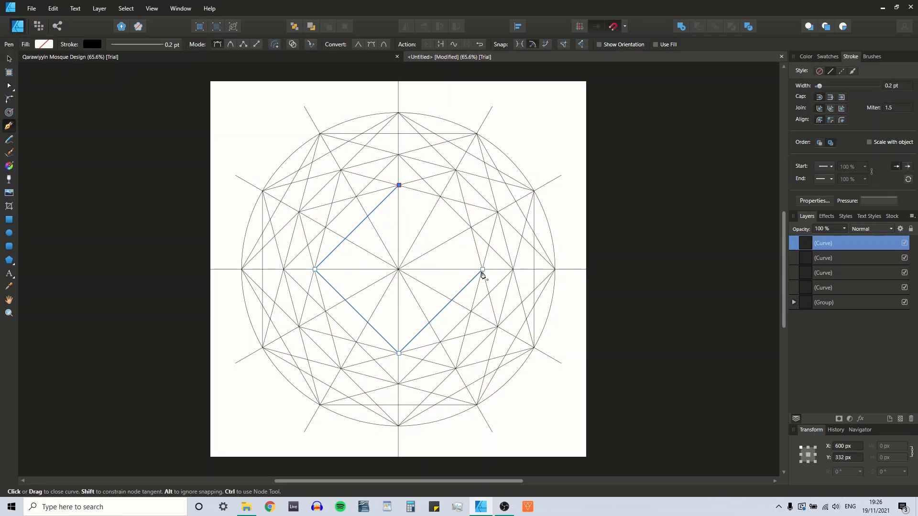
pyautogui.click(482, 270)
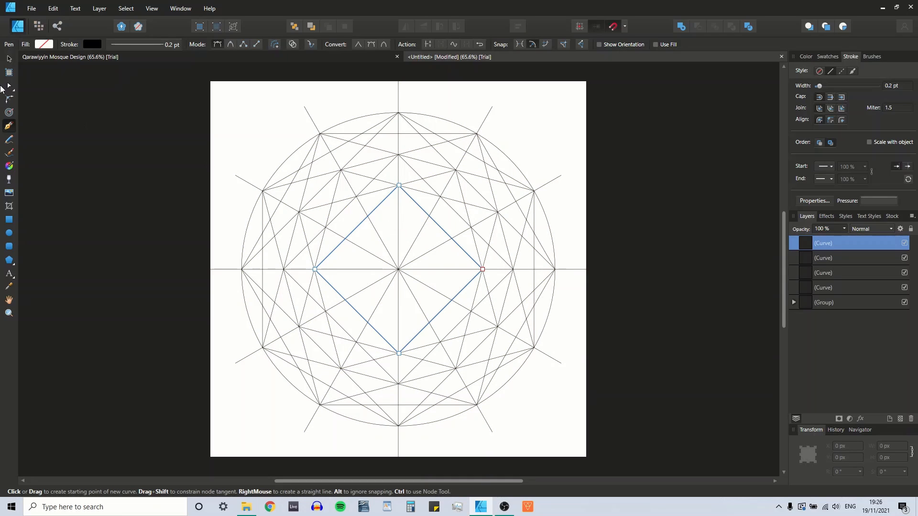
# Duplicate the new smaller diamond in place and rotate the copy by 30°
pyautogui.click(8, 59)
pyautogui.click(405, 220)
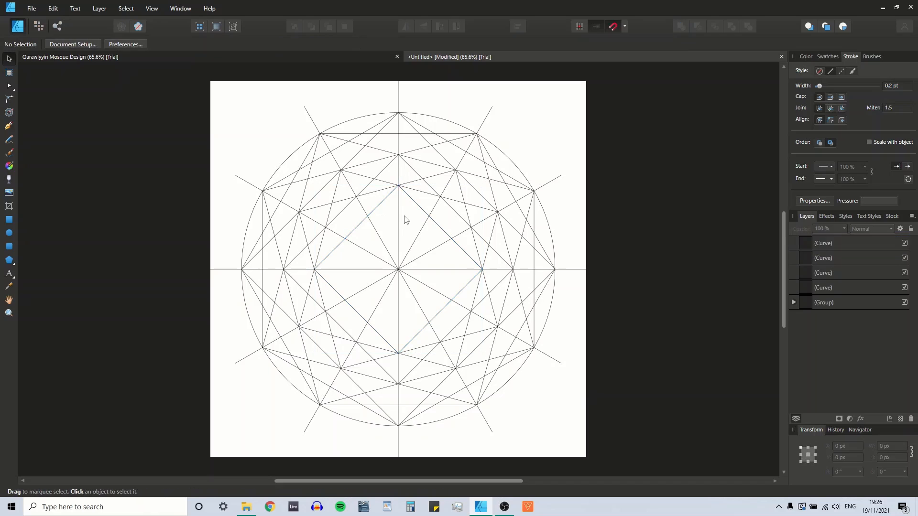
pyautogui.click(415, 204)
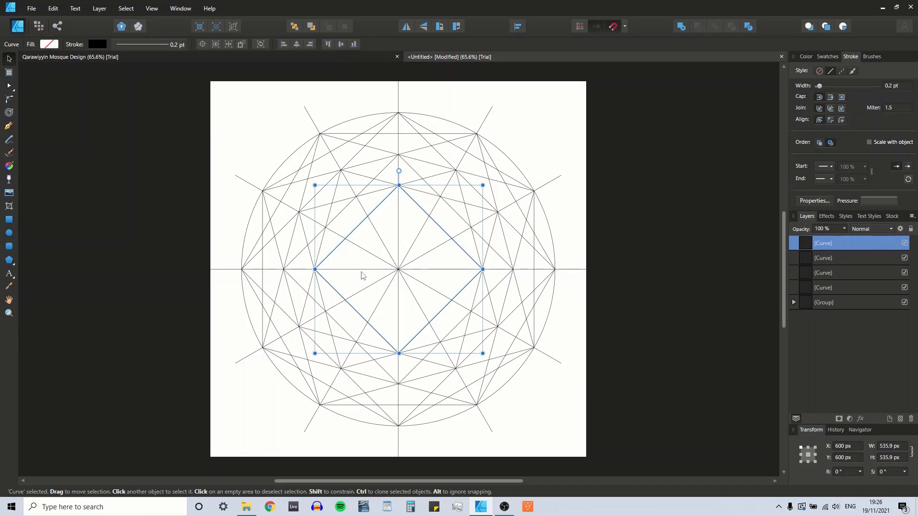
pyautogui.hotkey('ctrl', 'j')
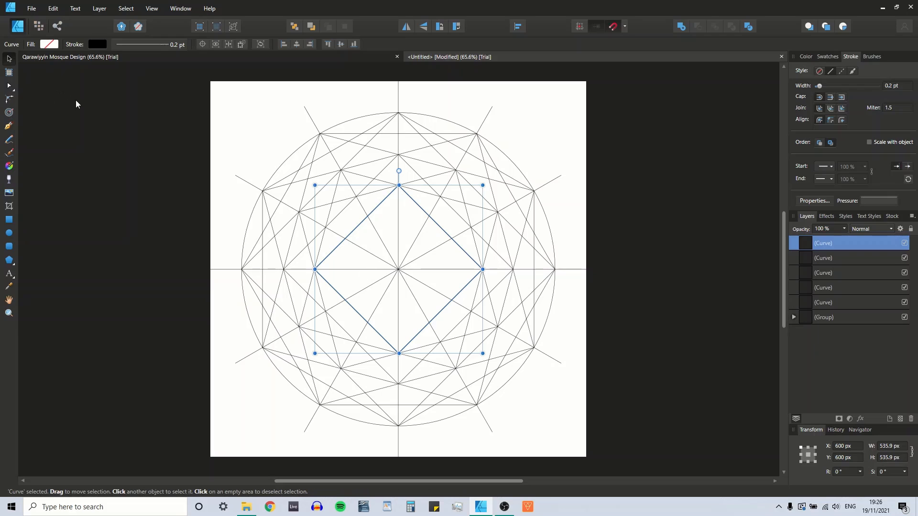
pyautogui.click(850, 473)
pyautogui.write('30')
pyautogui.press('Return')
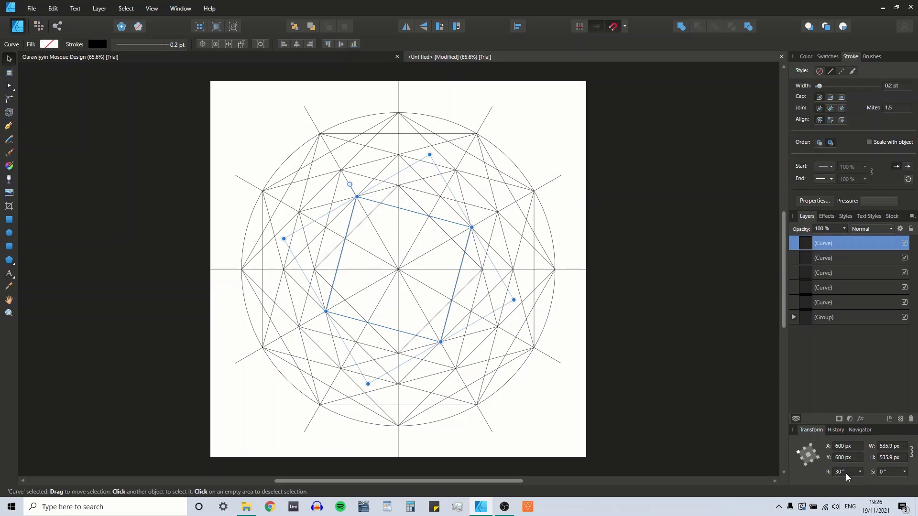
# Add another copy of the unrotated smaller diamond, rotate it by 60° and deselect it
pyautogui.hotkey('ctrl', 'j')
pyautogui.click(845, 474)
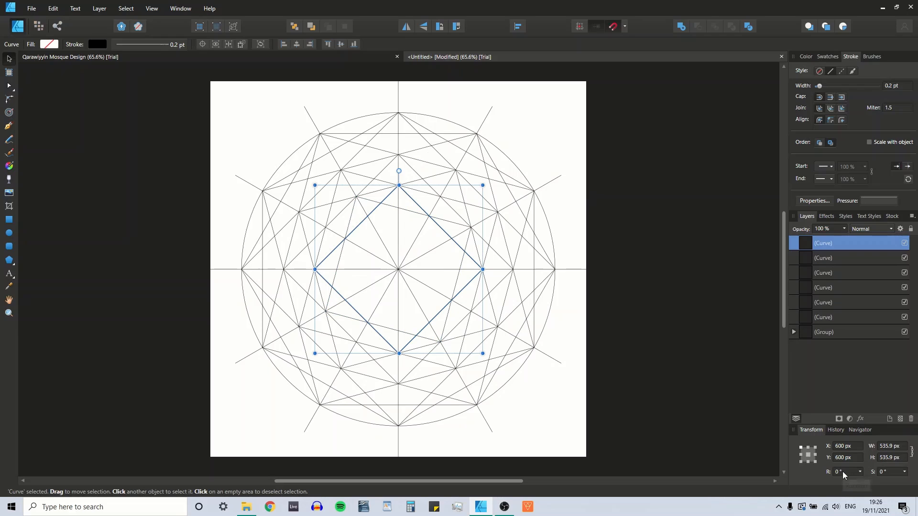
pyautogui.write('60')
pyautogui.press('Return')
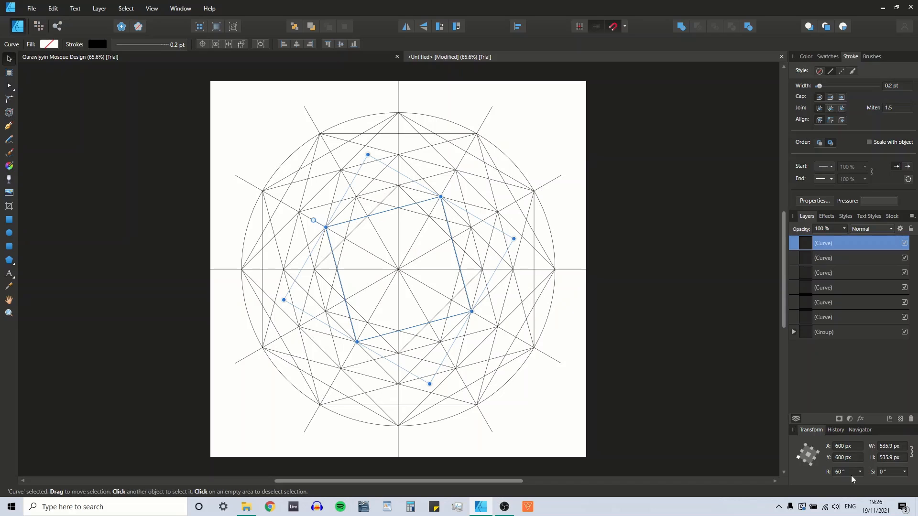
pyautogui.click(146, 212)
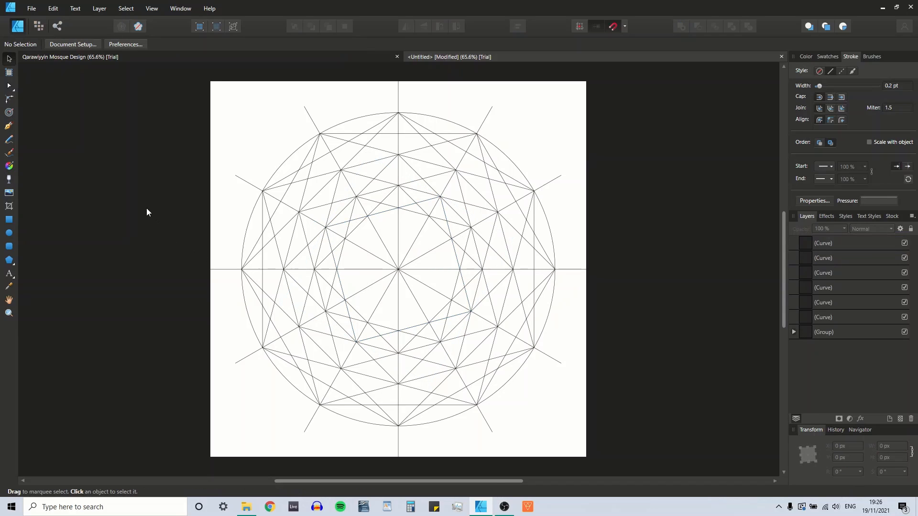
# Move the six loose square curves into the existing construction group and clear the selection
pyautogui.click(824, 244)
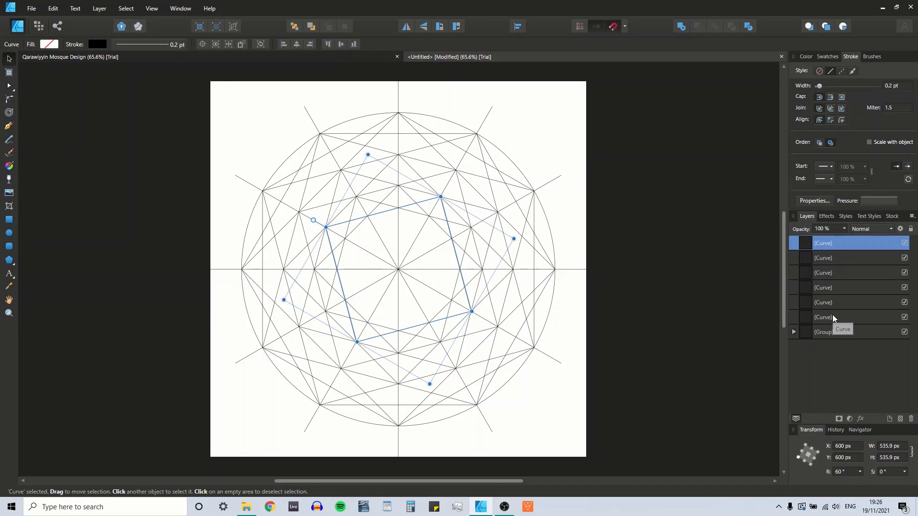
pyautogui.keyDown('shift'); pyautogui.click(832, 317); pyautogui.keyUp('shift')
pyautogui.moveTo(830, 320); pyautogui.dragTo(831, 336)
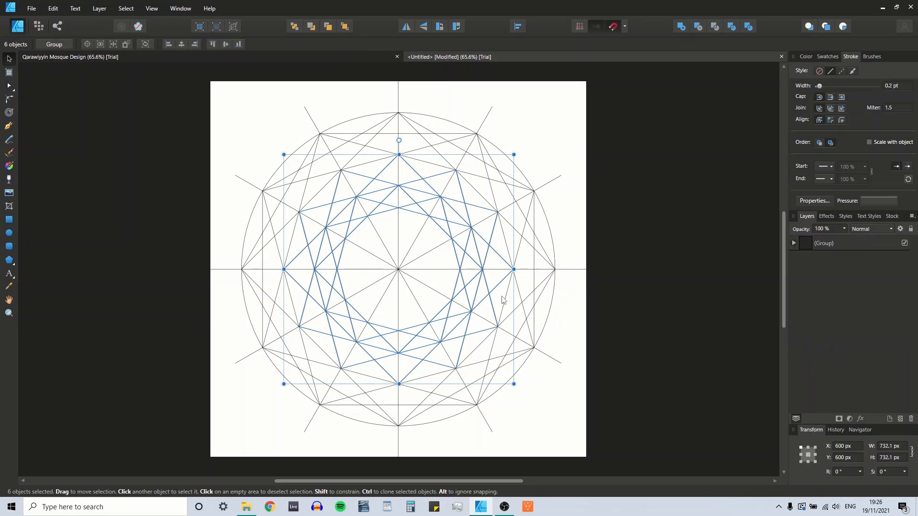
pyautogui.click(649, 228)
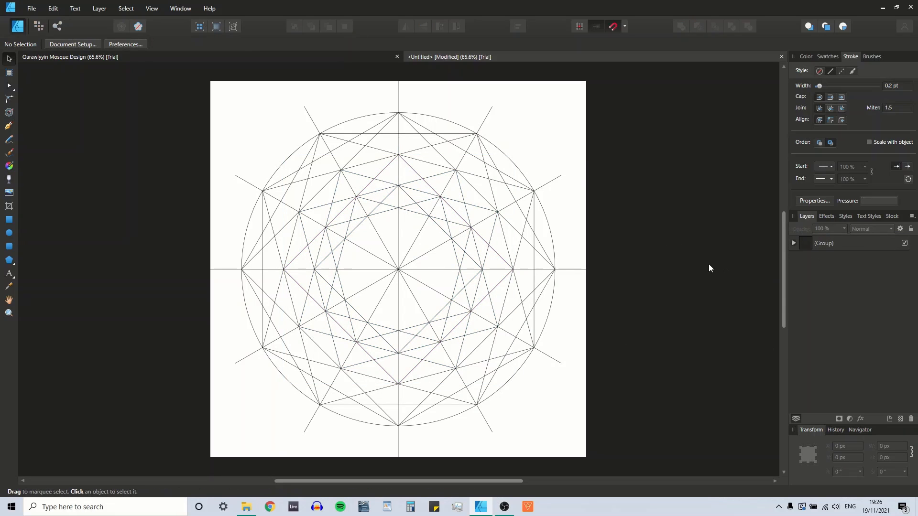
pyautogui.click(858, 245)
pyautogui.click(722, 244)
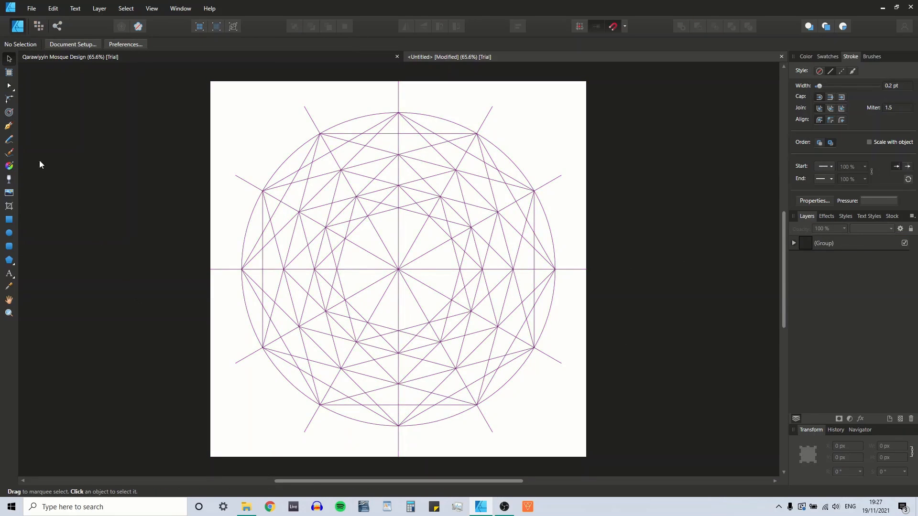
# Draw a line at -75° along the innermost square's steep right-hand side and extend it to the page's upper and lower edges, about 1242 px long
pyautogui.click(9, 126)
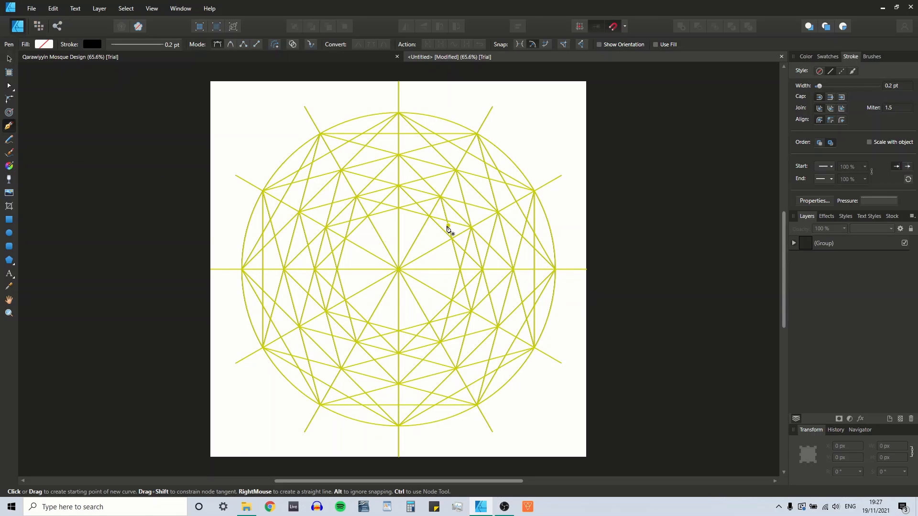
pyautogui.click(449, 225)
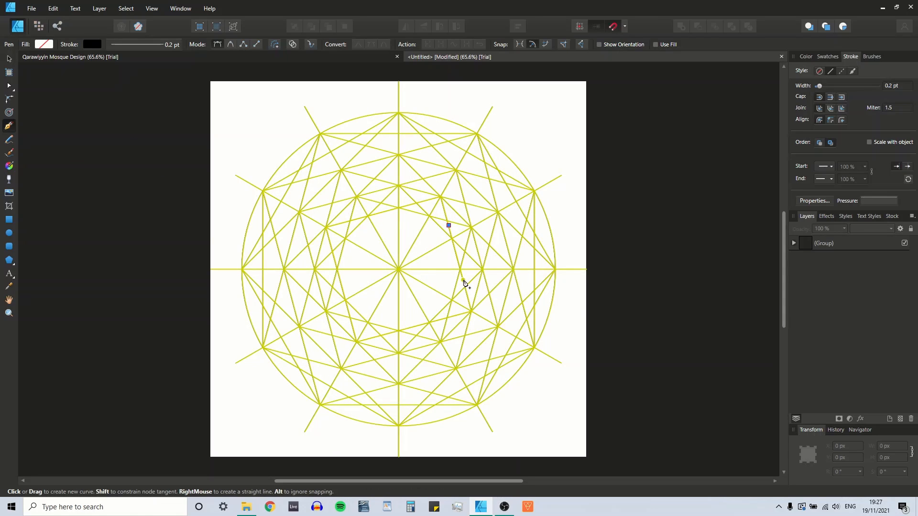
pyautogui.click(463, 280)
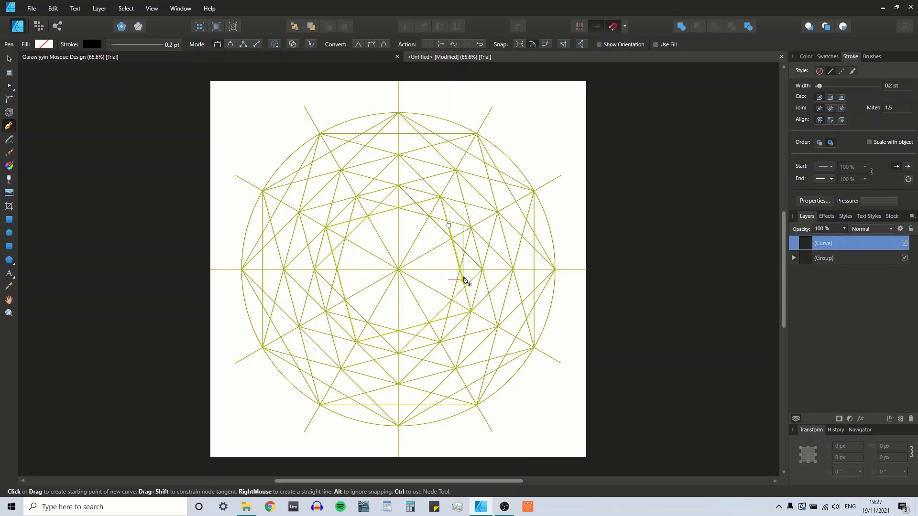
pyautogui.press('v')
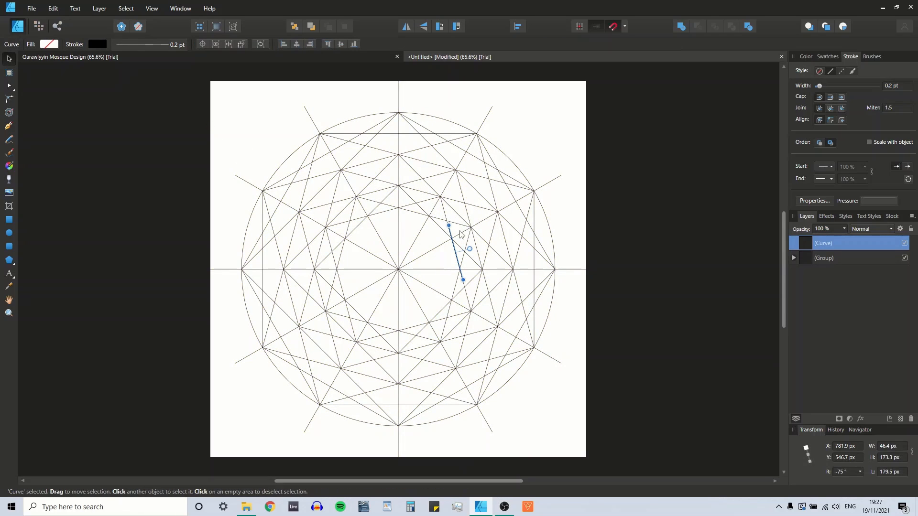
pyautogui.moveTo(448, 225); pyautogui.dragTo(410, 82)
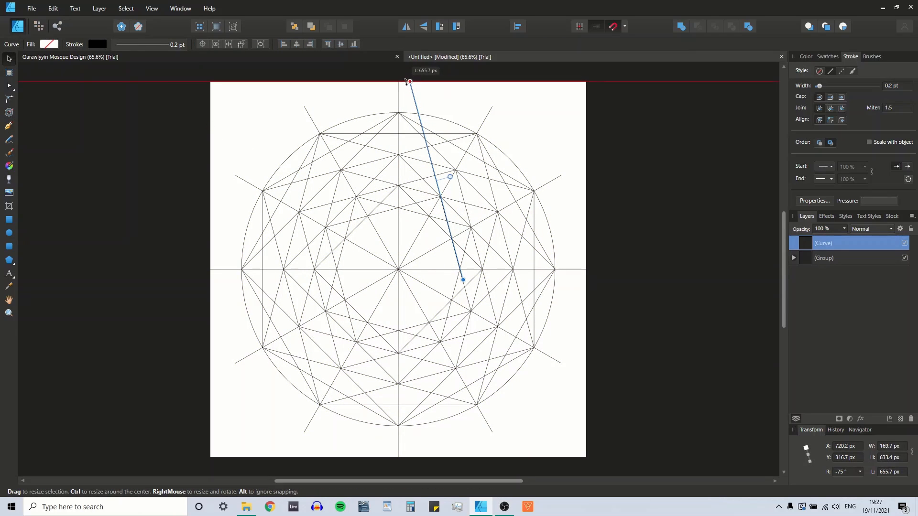
pyautogui.moveTo(463, 280); pyautogui.dragTo(511, 457)
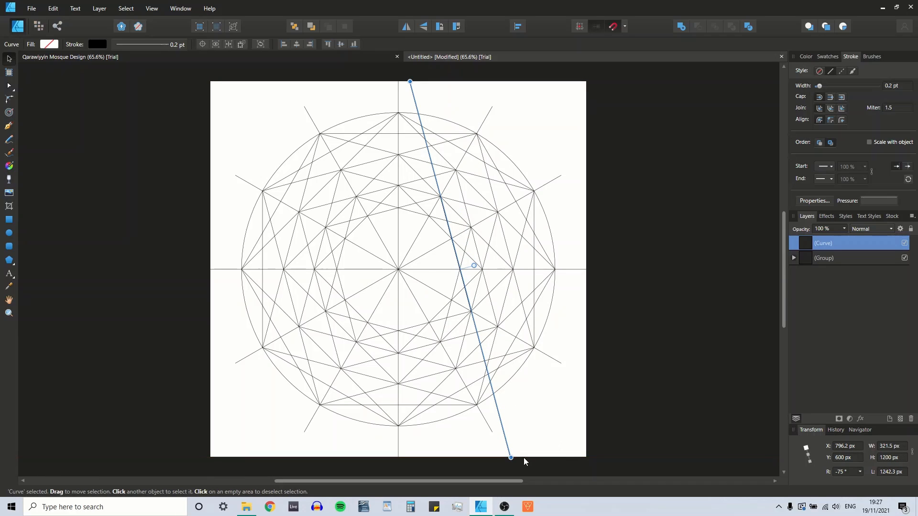
# Draw a second line at -75° just outside the first one and extend it to the page's upper and lower edges, about 1242 px long
pyautogui.click(9, 126)
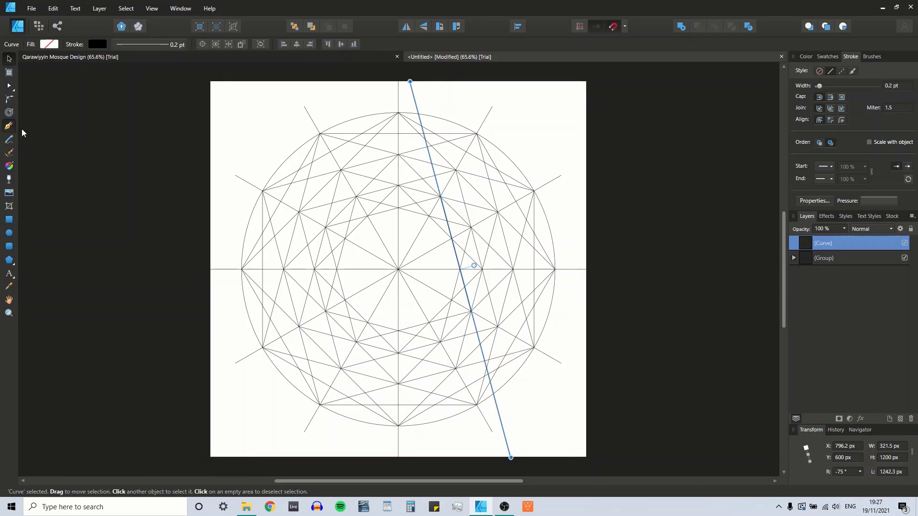
pyautogui.click(467, 210)
pyautogui.click(487, 286)
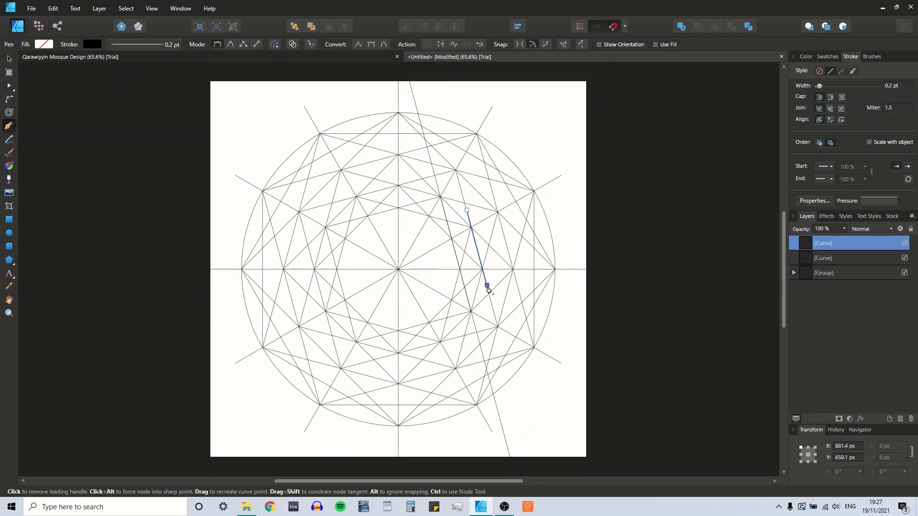
pyautogui.click(9, 58)
pyautogui.moveTo(466, 205); pyautogui.dragTo(443, 83)
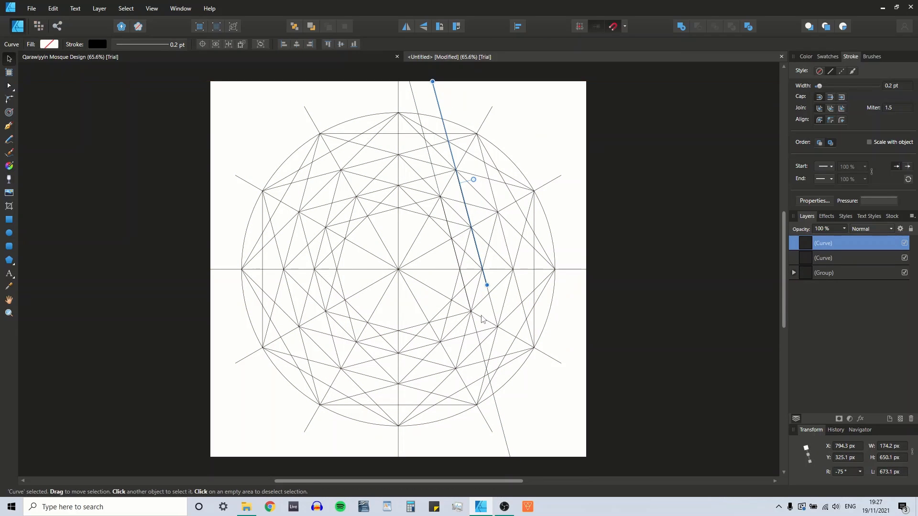
pyautogui.moveTo(486, 285); pyautogui.dragTo(534, 457)
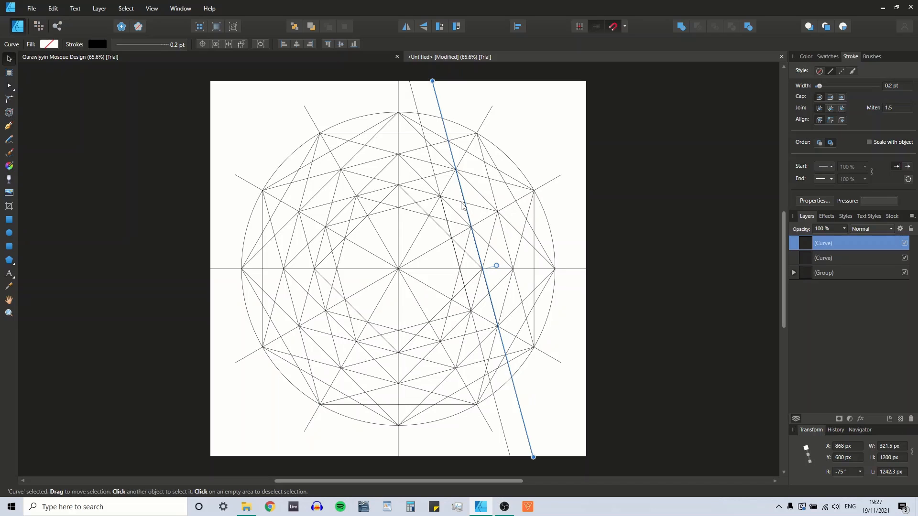
pyautogui.click(421, 222)
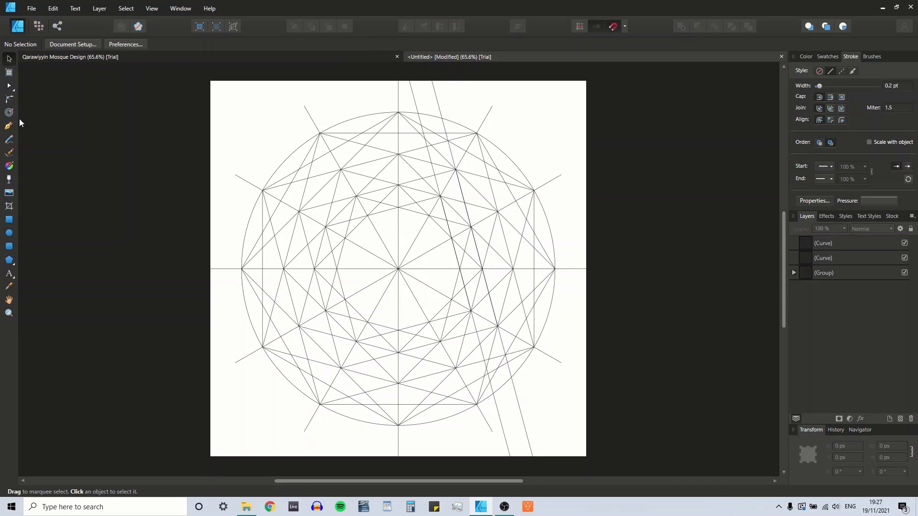
# Draw a parallel line along the innermost square's opposite, left-hand side, extend it to the page's upper and lower edges, and deselect it
pyautogui.click(8, 126)
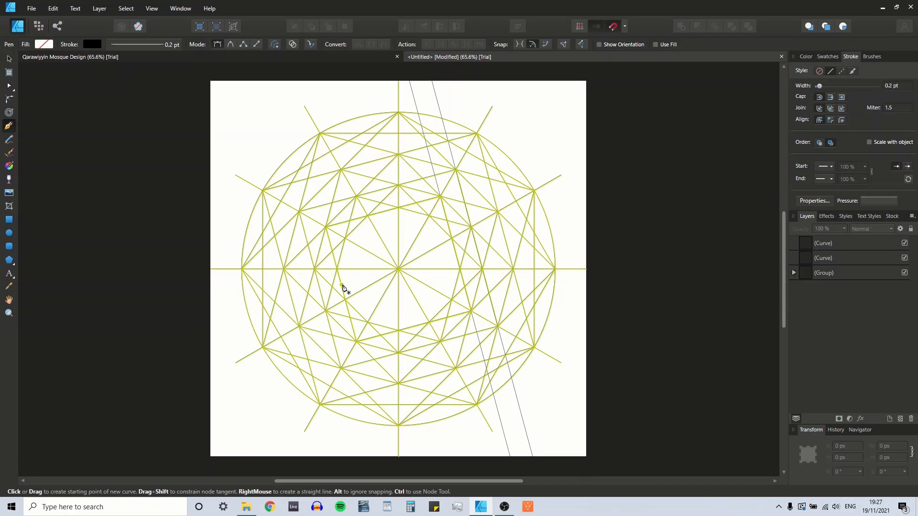
pyautogui.click(343, 287)
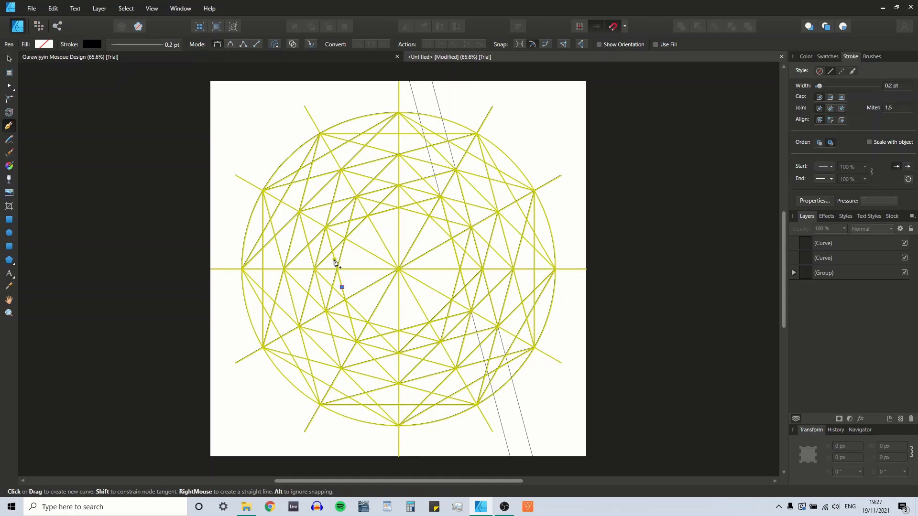
pyautogui.click(335, 260)
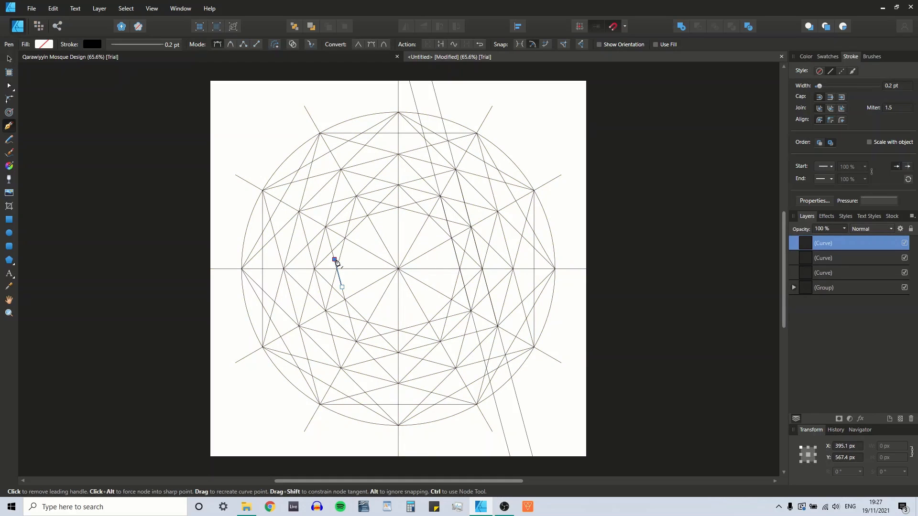
pyautogui.press('v')
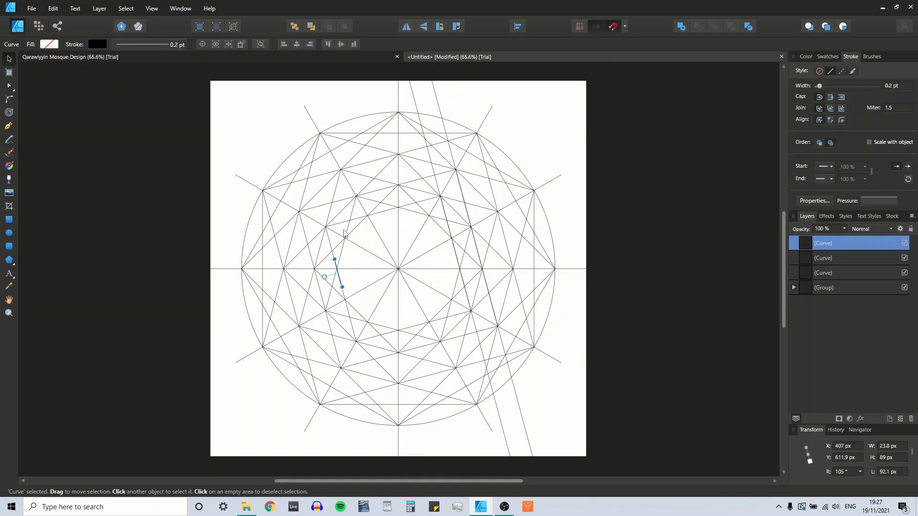
pyautogui.moveTo(334, 260); pyautogui.dragTo(283, 83)
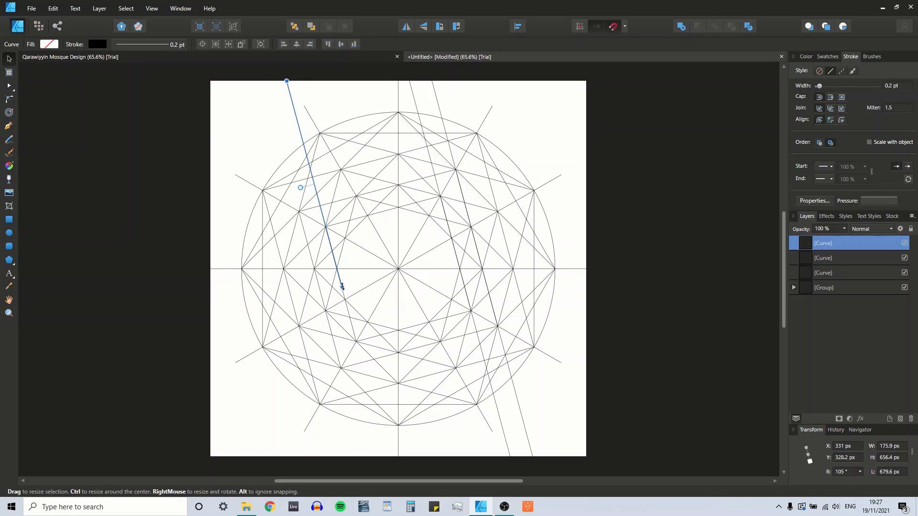
pyautogui.moveTo(342, 287); pyautogui.dragTo(387, 457)
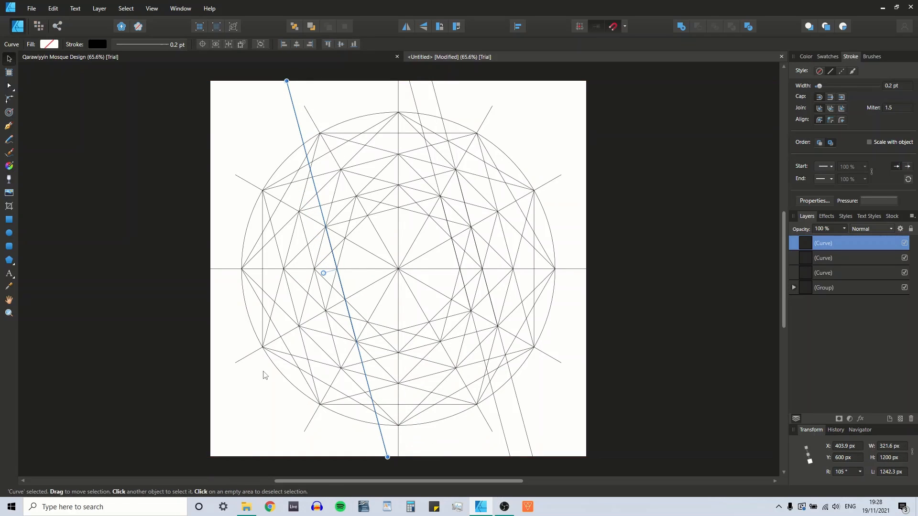
pyautogui.click(9, 126)
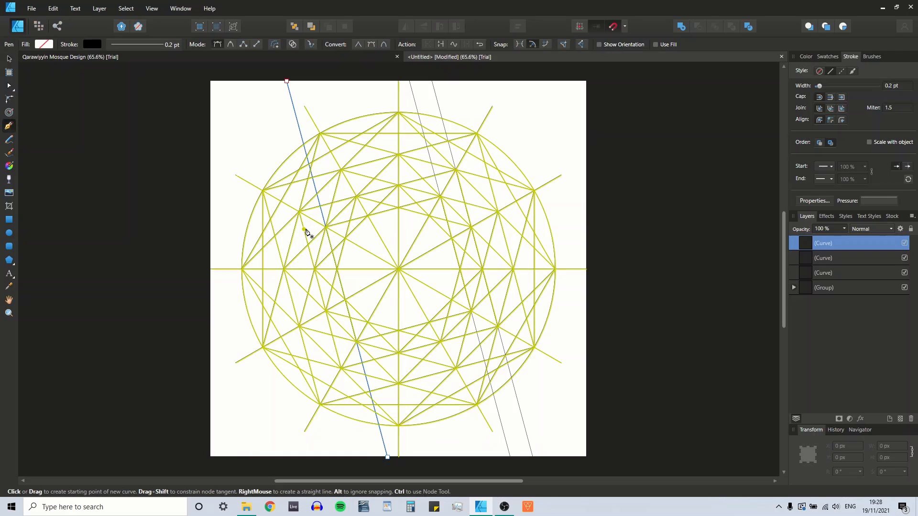
pyautogui.click(8, 59)
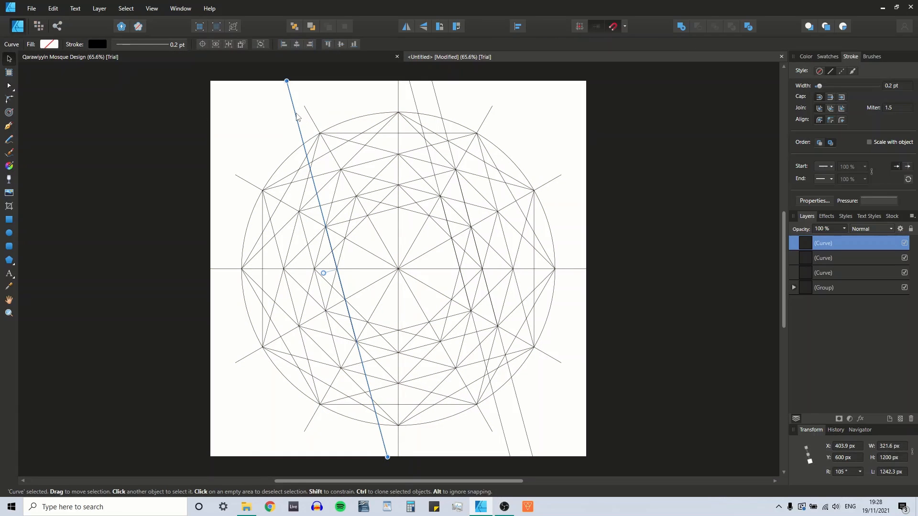
pyautogui.click(115, 126)
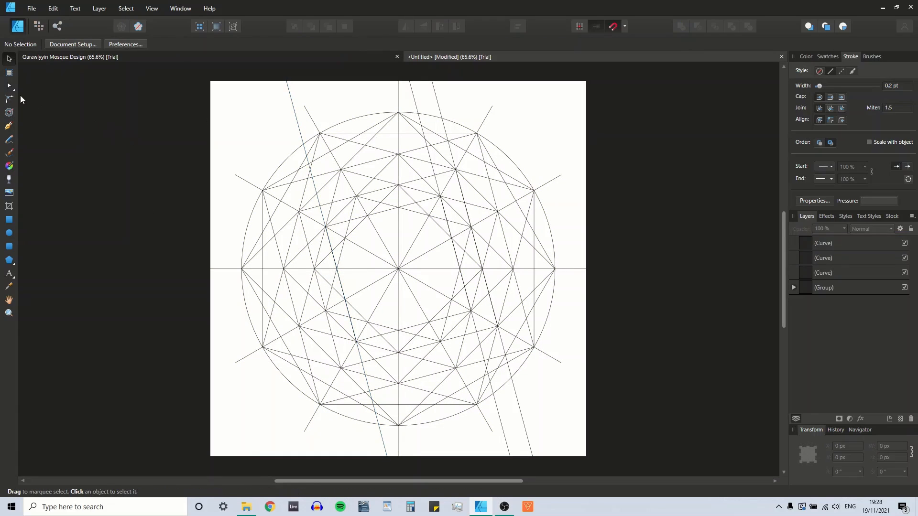
# Draw a fourth line at -75° just outside the left-hand one, extend it to the page's upper and lower edges, and deselect it
pyautogui.click(9, 126)
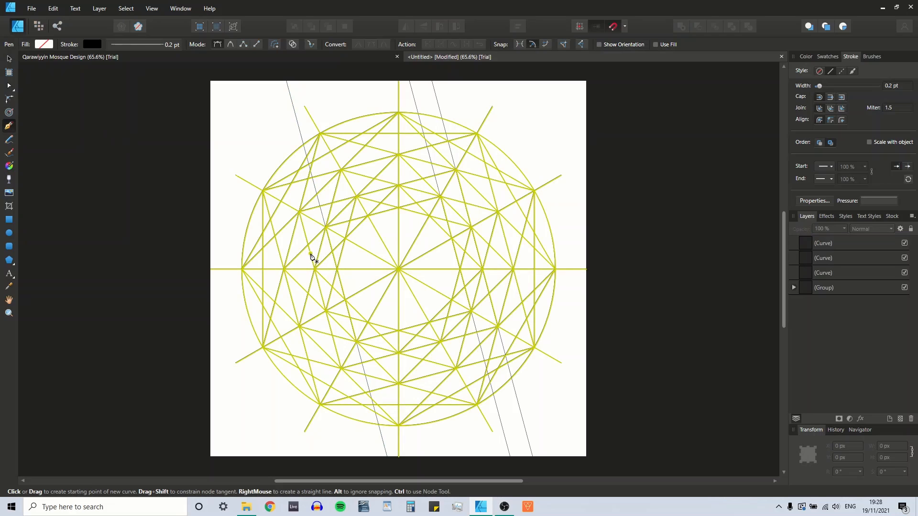
pyautogui.click(310, 254)
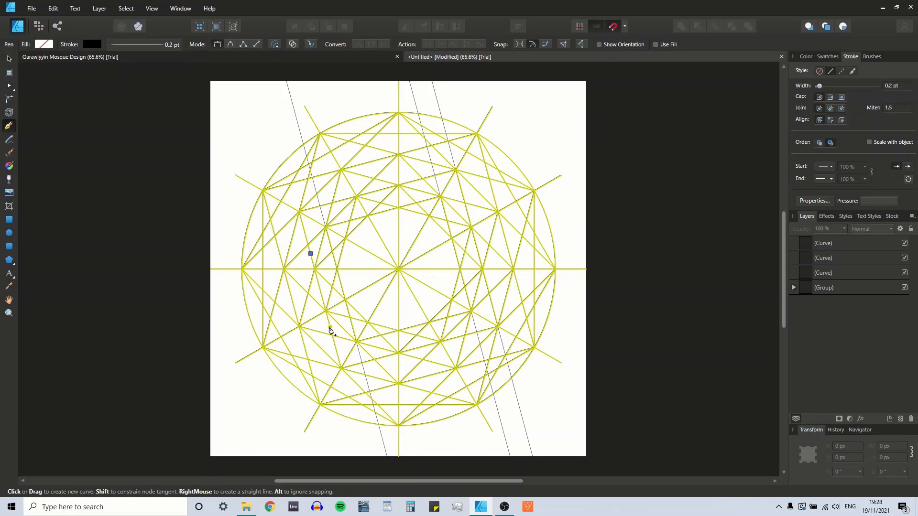
pyautogui.click(330, 327)
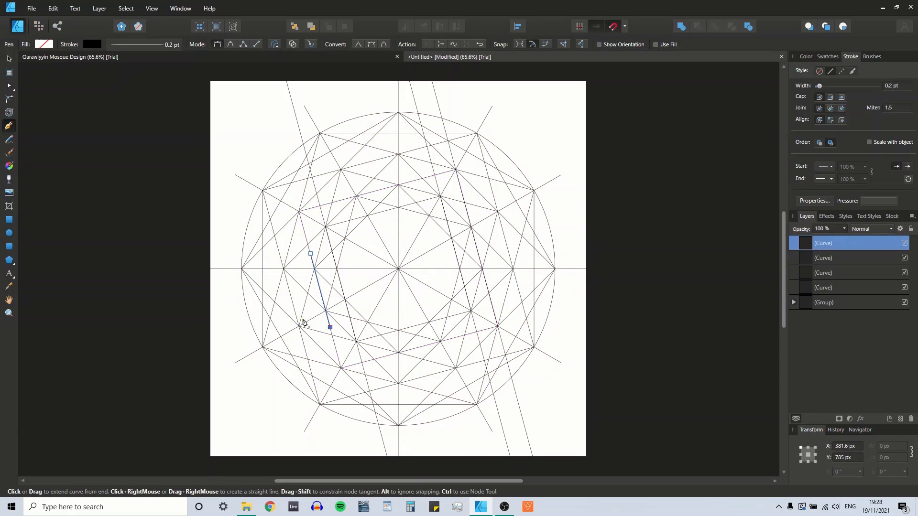
pyautogui.click(9, 59)
pyautogui.moveTo(311, 253); pyautogui.dragTo(259, 83)
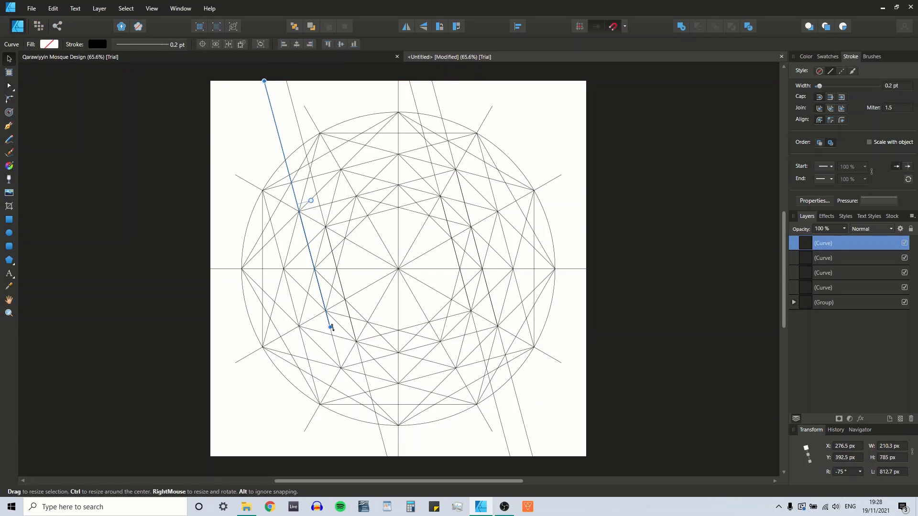
pyautogui.moveTo(330, 328); pyautogui.dragTo(378, 458)
pyautogui.click(380, 459)
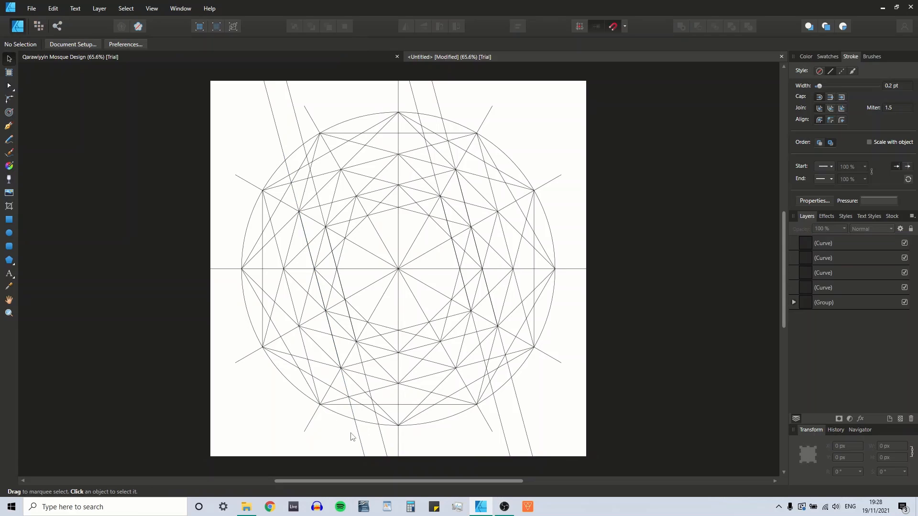
# Select all four parallel lines, duplicate them in place and rotate the copies by 30°
pyautogui.click(359, 436)
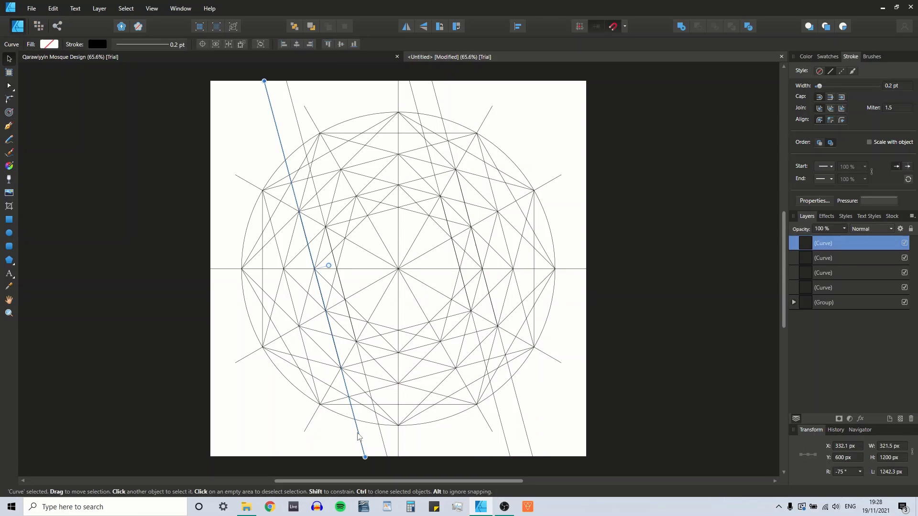
pyautogui.keyDown('shift'); pyautogui.click(383, 439); pyautogui.keyUp('shift')
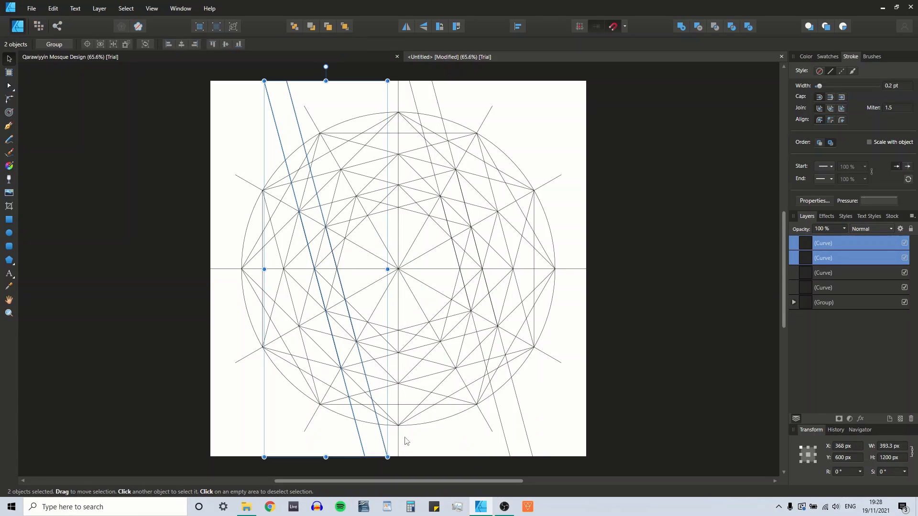
pyautogui.keyDown('shift'); pyautogui.click(502, 425); pyautogui.keyUp('shift')
pyautogui.keyDown('shift'); pyautogui.click(525, 423); pyautogui.keyUp('shift')
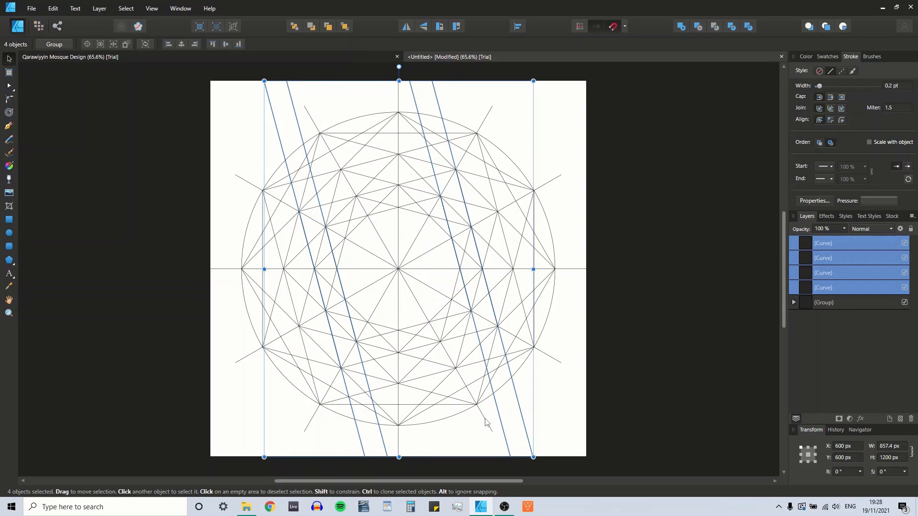
pyautogui.hotkey('ctrl', 'j')
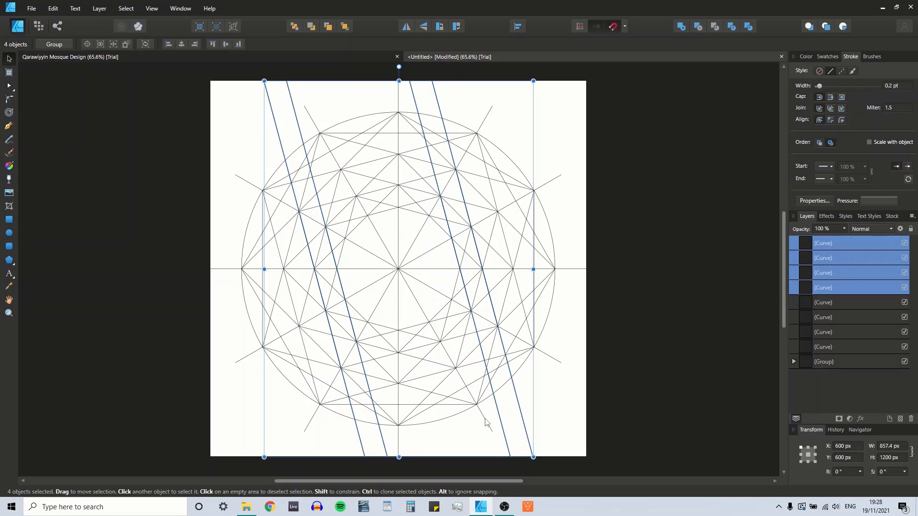
pyautogui.click(845, 472)
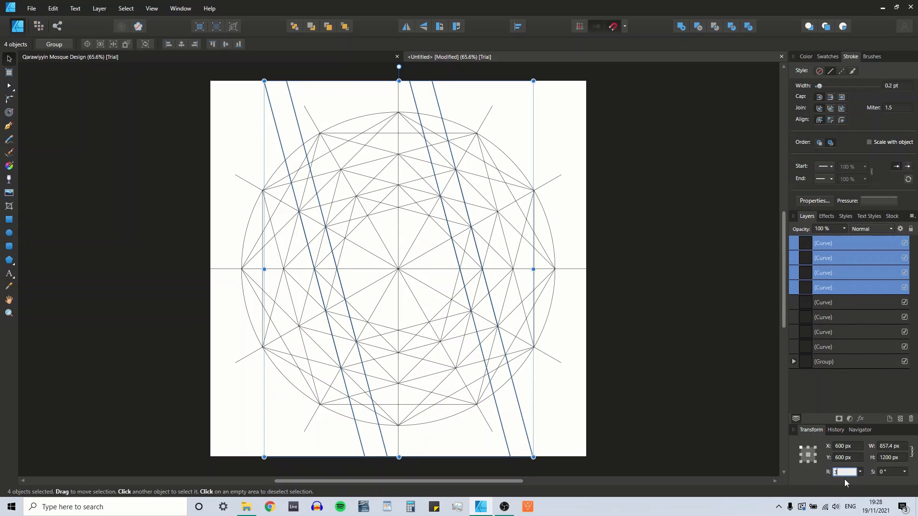
pyautogui.press('Return')
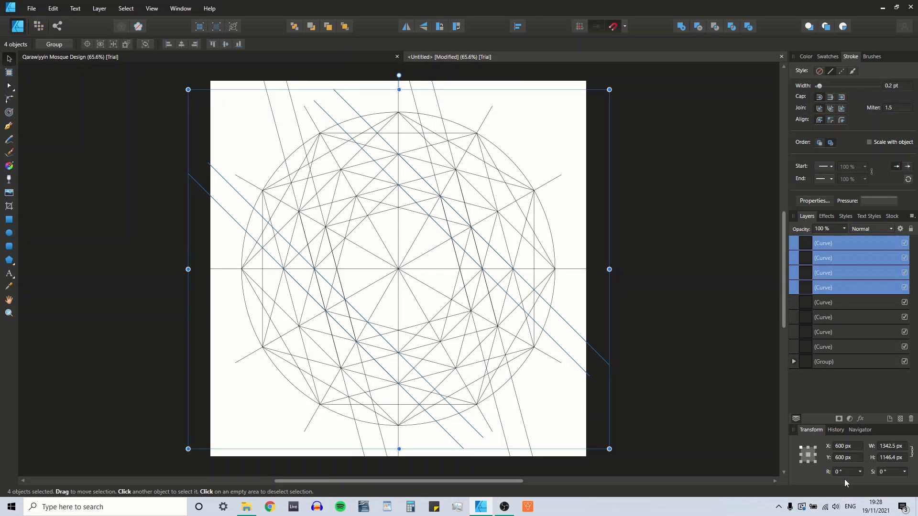
# Add another copy of the four original parallel lines and rotate it by 60°
pyautogui.hotkey('ctrl', 'j')
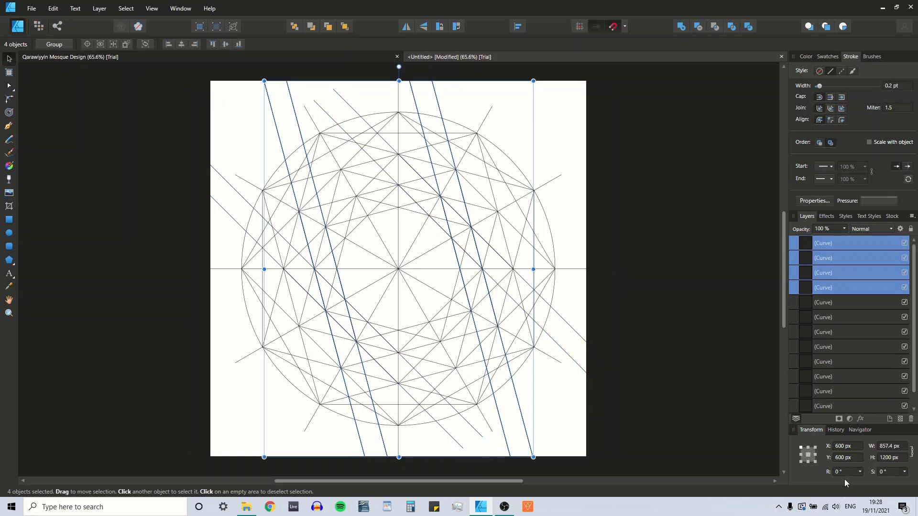
pyautogui.click(843, 471)
pyautogui.write('60')
pyautogui.press('Return')
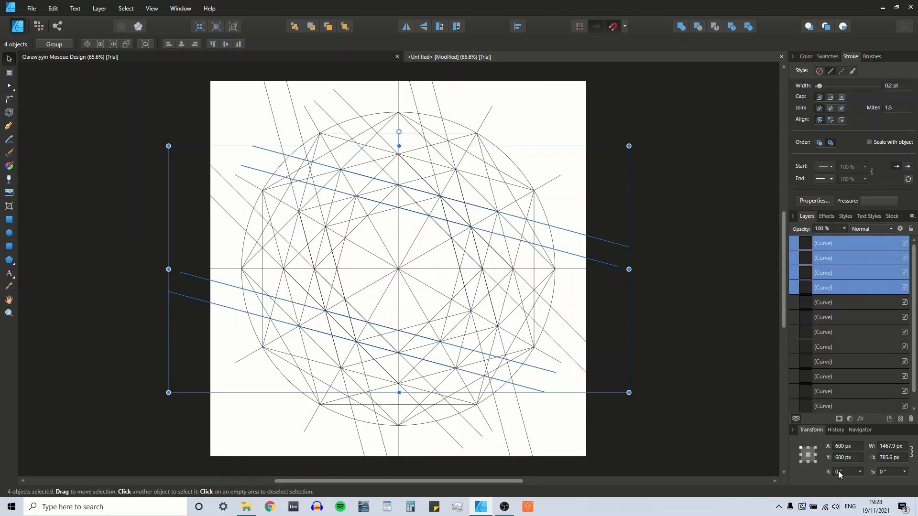
# Add a further copy of the four original parallel lines and rotate it by 90°
pyautogui.hotkey('ctrl', 'j')
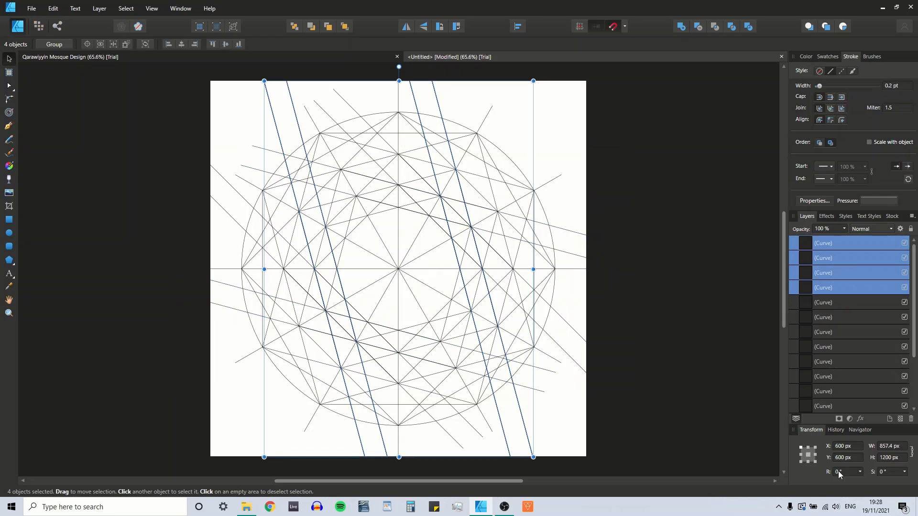
pyautogui.click(843, 472)
pyautogui.write('90')
pyautogui.press('Return')
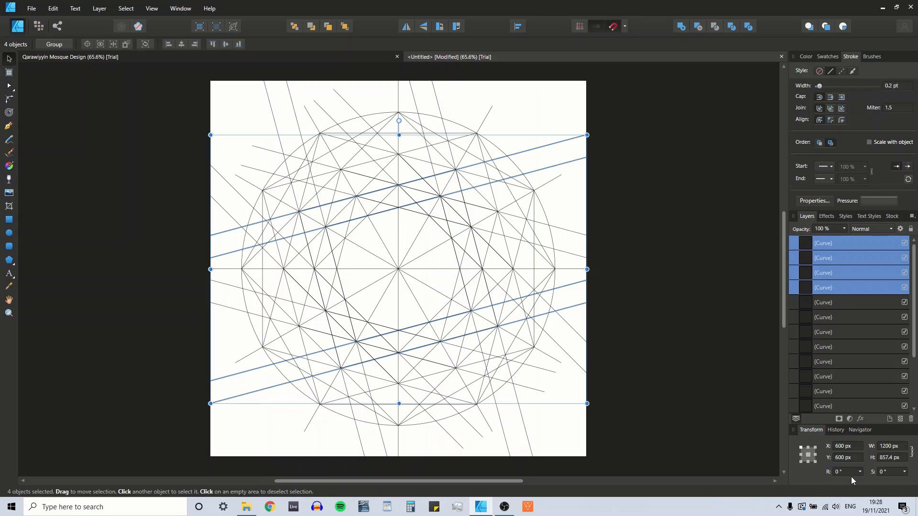
# Duplicate the four original parallel lines once more and rotate the copies by 120°
pyautogui.hotkey('ctrl', 'z')
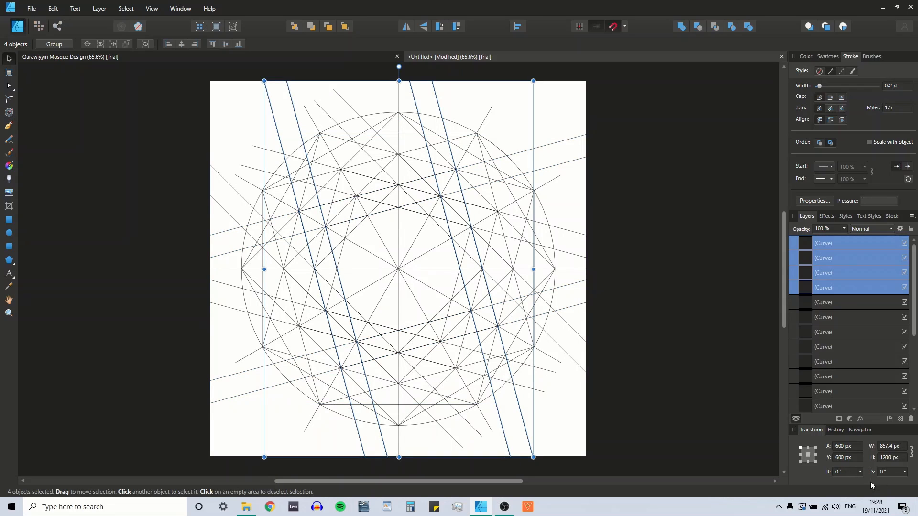
pyautogui.write('120')
pyautogui.press('Return')
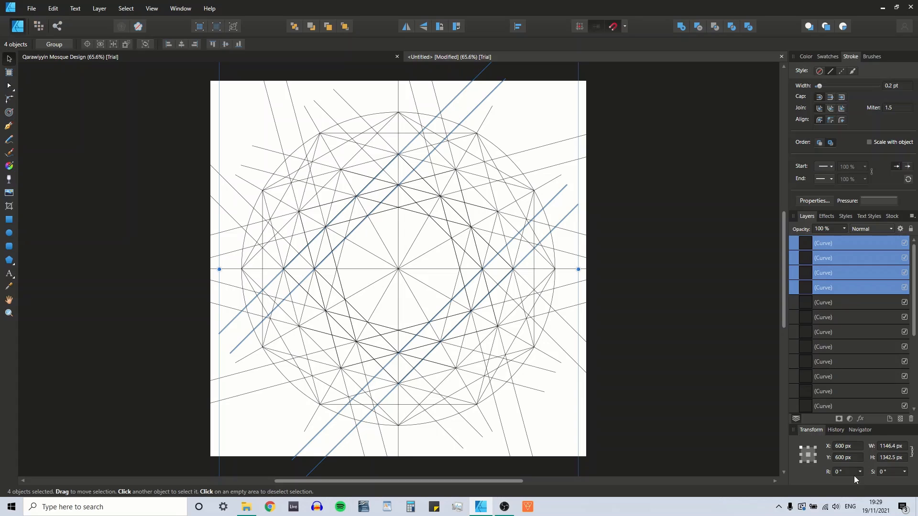
# Create a last copy of the four original parallel lines, rotate it by 150° and clear the selection
pyautogui.hotkey('ctrl', 'z')
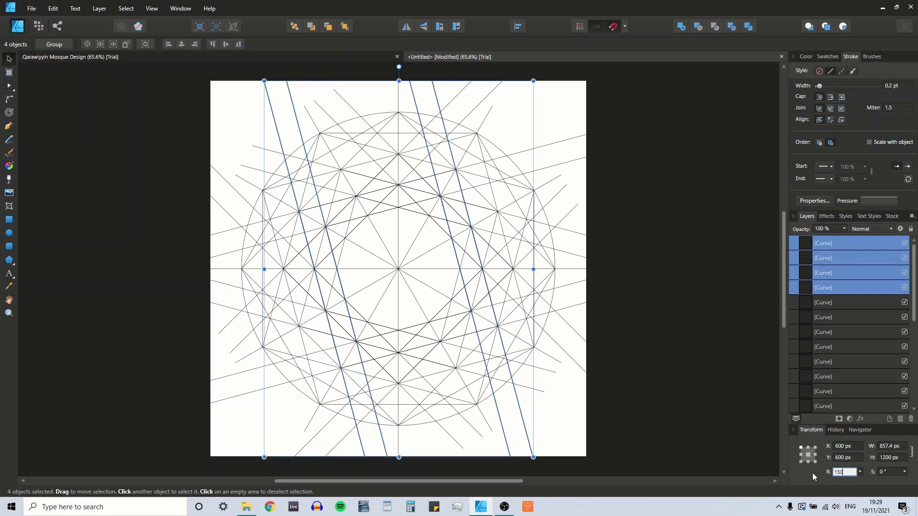
pyautogui.press('Return')
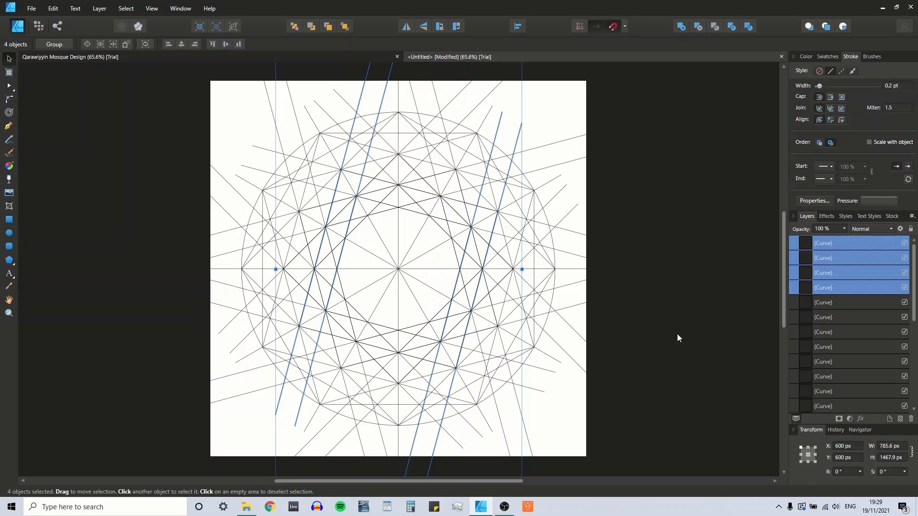
pyautogui.click(240, 120)
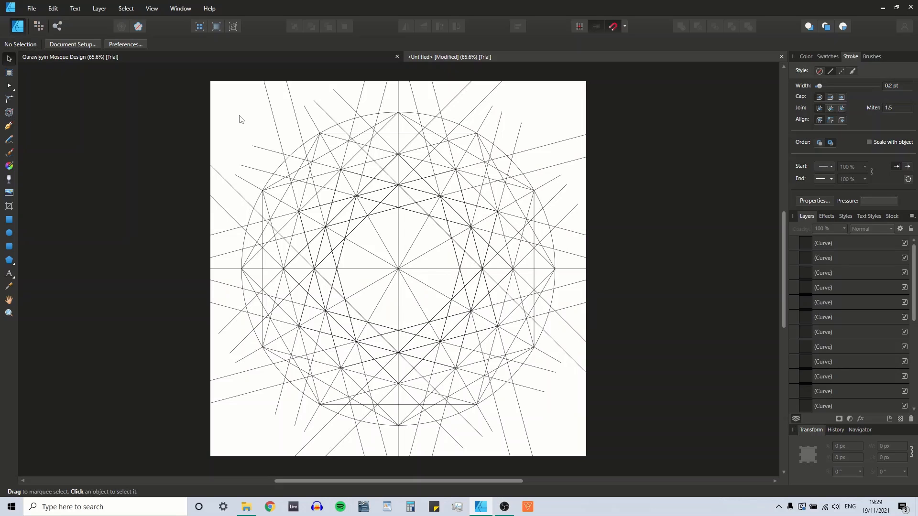
# Move all 24 loose parallel-line curves into the existing construction group and clear the selection
pyautogui.click(830, 245)
pyautogui.scroll(-5, 822, 262)
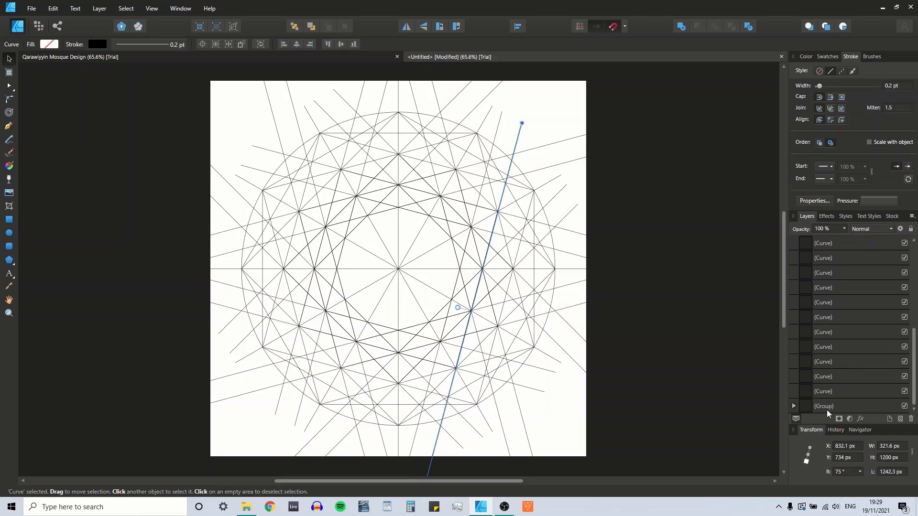
pyautogui.keyDown('shift'); pyautogui.click(823, 391); pyautogui.keyUp('shift')
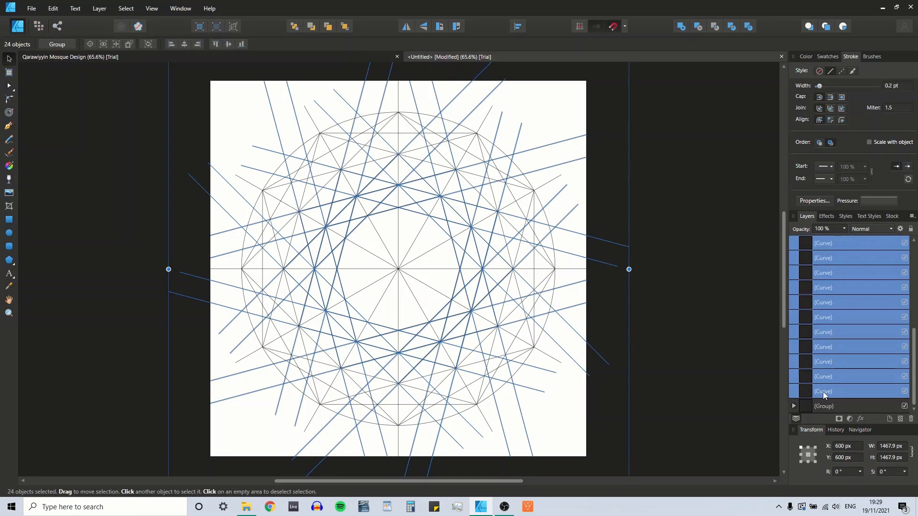
pyautogui.moveTo(822, 392); pyautogui.dragTo(827, 409)
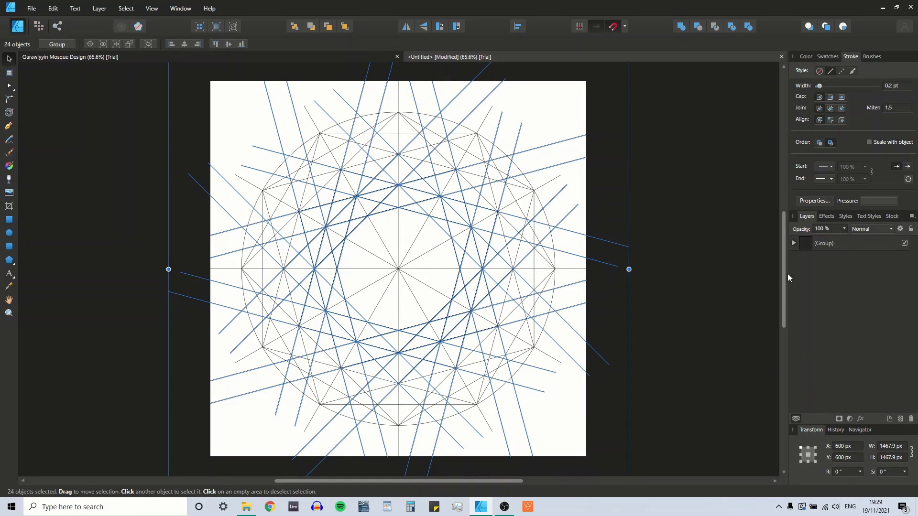
pyautogui.click(700, 200)
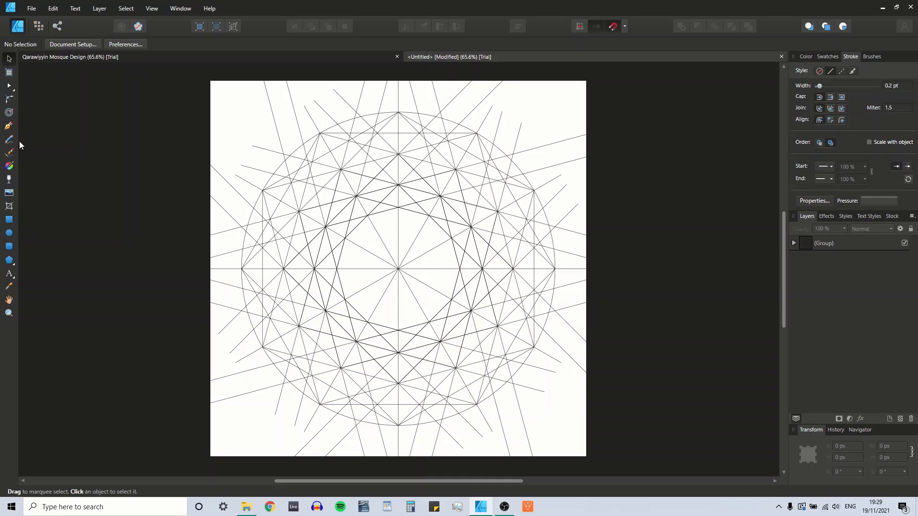
pyautogui.click(8, 126)
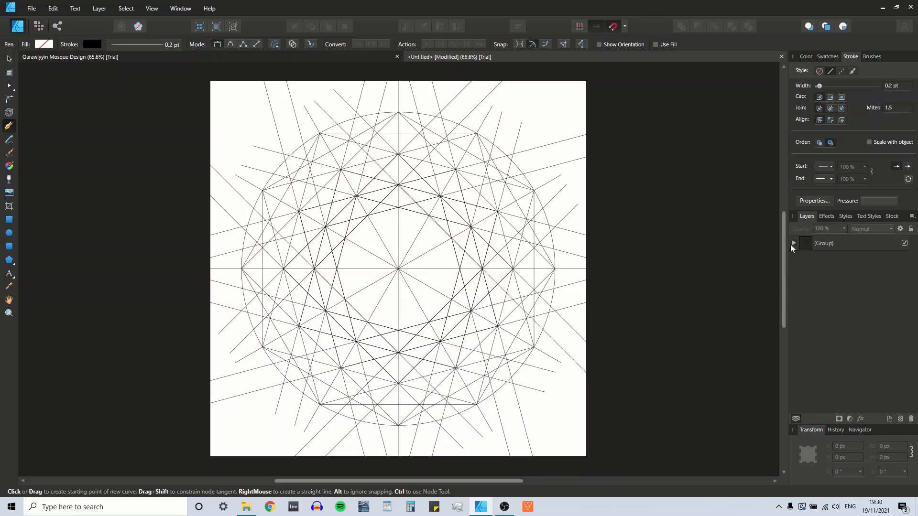
pyautogui.click(834, 245)
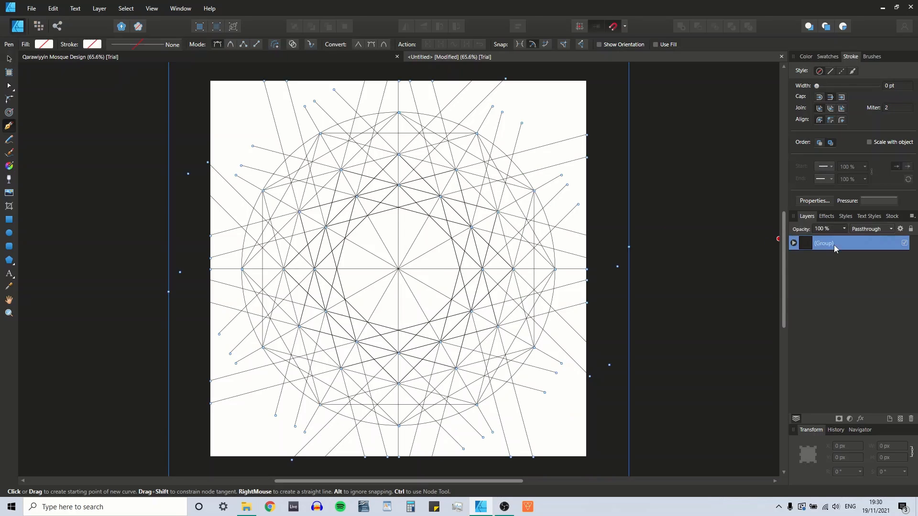
pyautogui.click(9, 58)
pyautogui.click(84, 175)
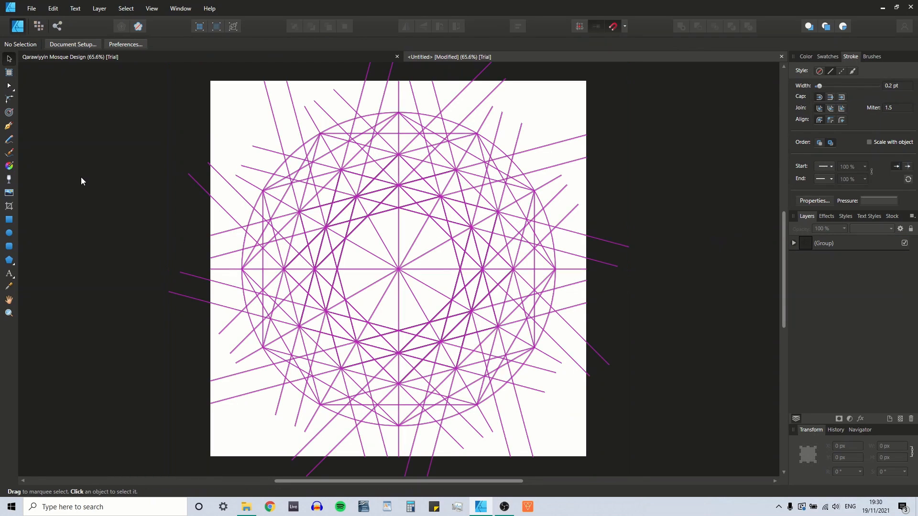
# Draw a vertical line just right of the pattern's centre through the upper and lower square intersections, and extend it to the full 1200 px page height
pyautogui.click(8, 126)
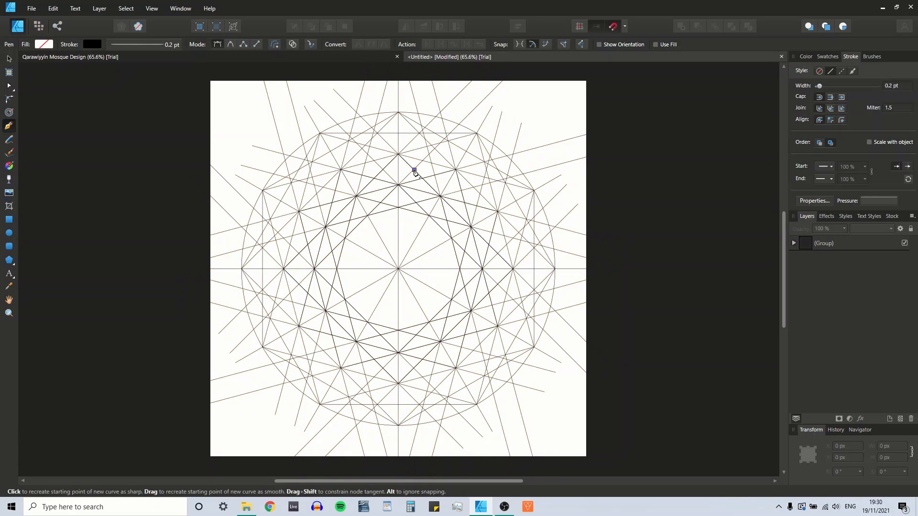
pyautogui.click(414, 171)
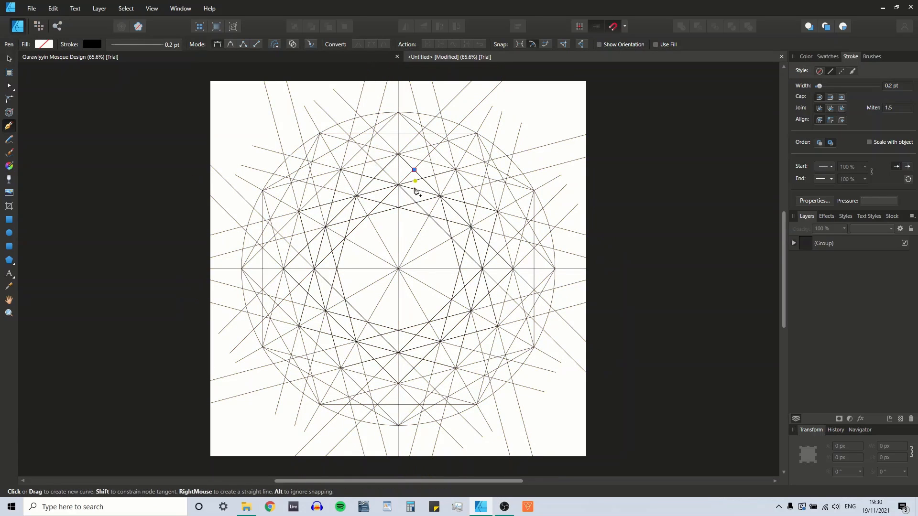
pyautogui.click(414, 369)
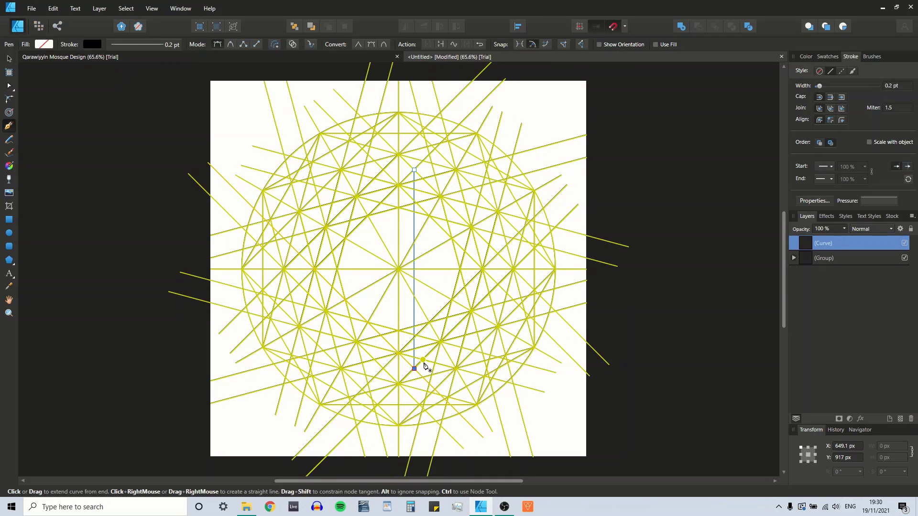
pyautogui.press('Escape')
pyautogui.click(9, 58)
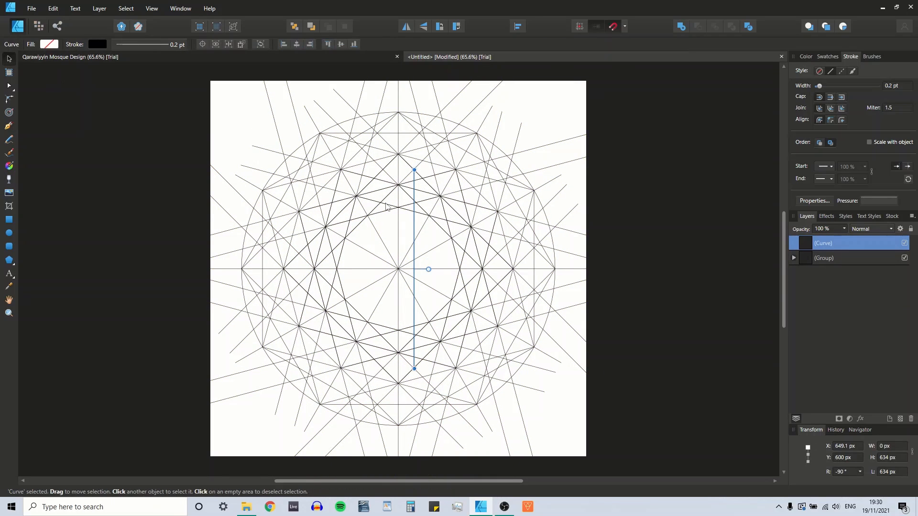
pyautogui.moveTo(413, 167); pyautogui.dragTo(414, 81)
pyautogui.moveTo(414, 370); pyautogui.dragTo(415, 456)
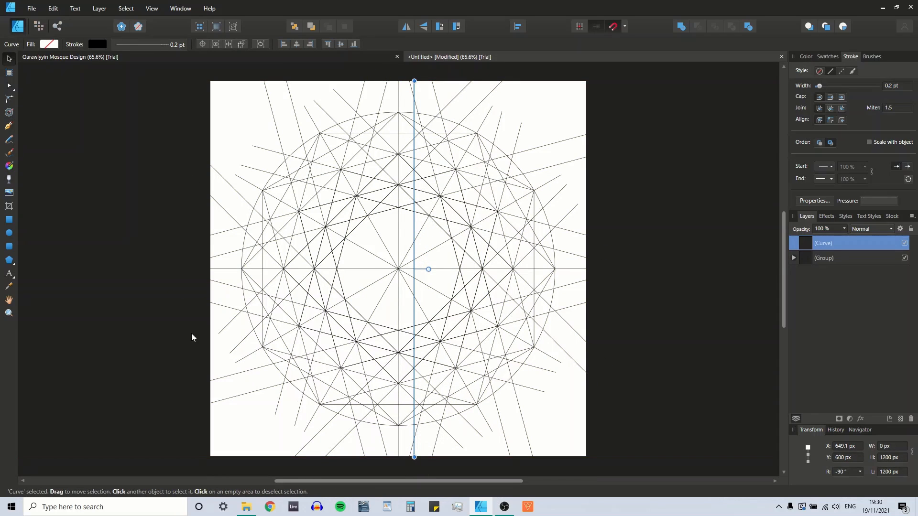
# Draw a matching vertical line just left of the centre through the mirrored intersections and extend both ends to the page edges
pyautogui.click(8, 125)
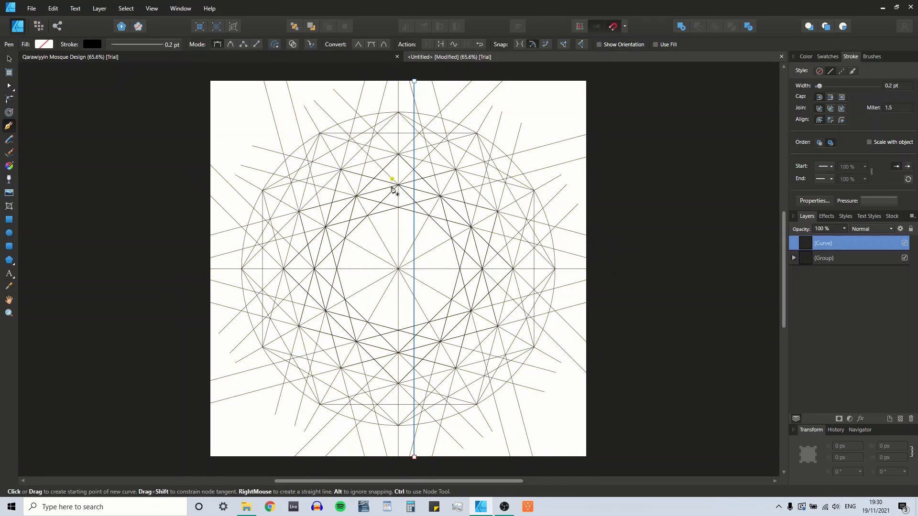
pyautogui.click(383, 170)
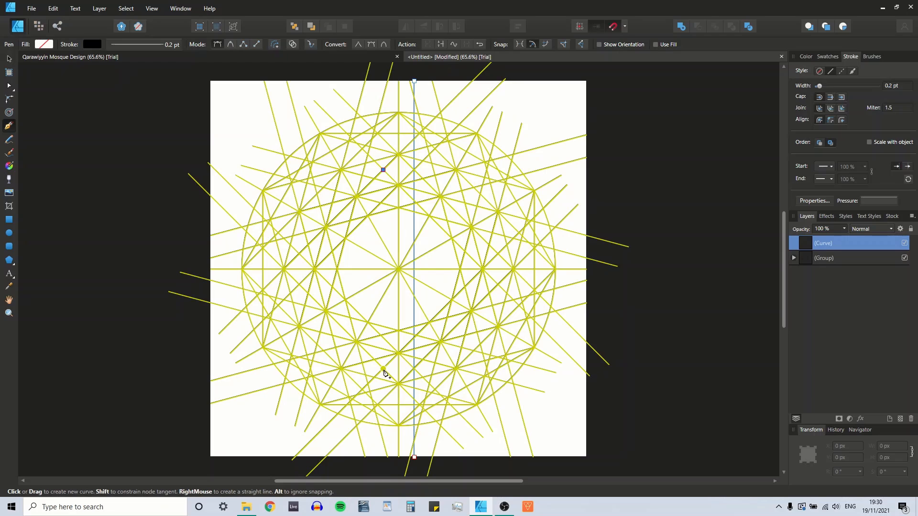
pyautogui.click(383, 369)
pyautogui.click(9, 59)
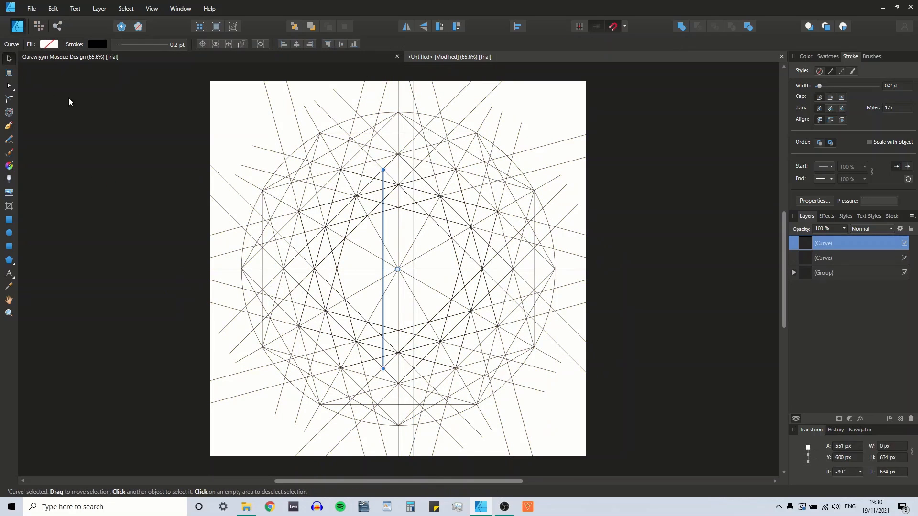
pyautogui.click(365, 242)
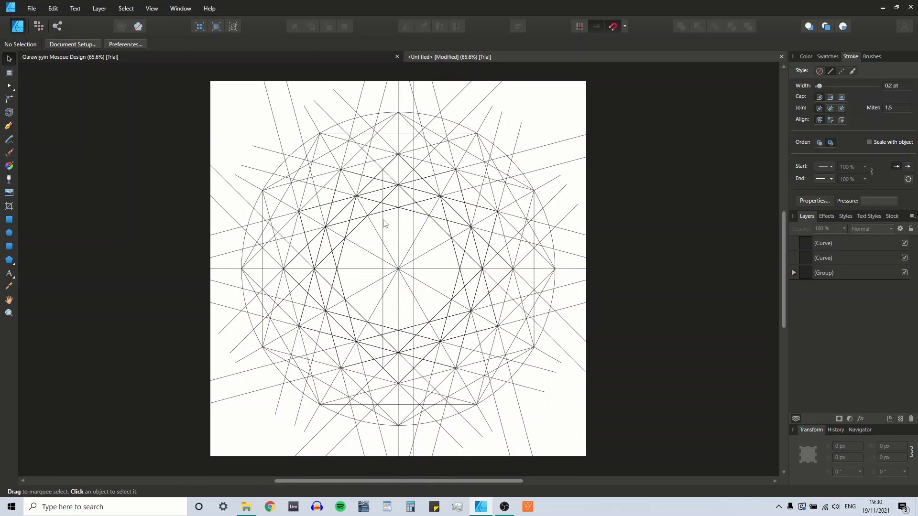
pyautogui.click(383, 222)
pyautogui.moveTo(383, 171); pyautogui.dragTo(383, 81)
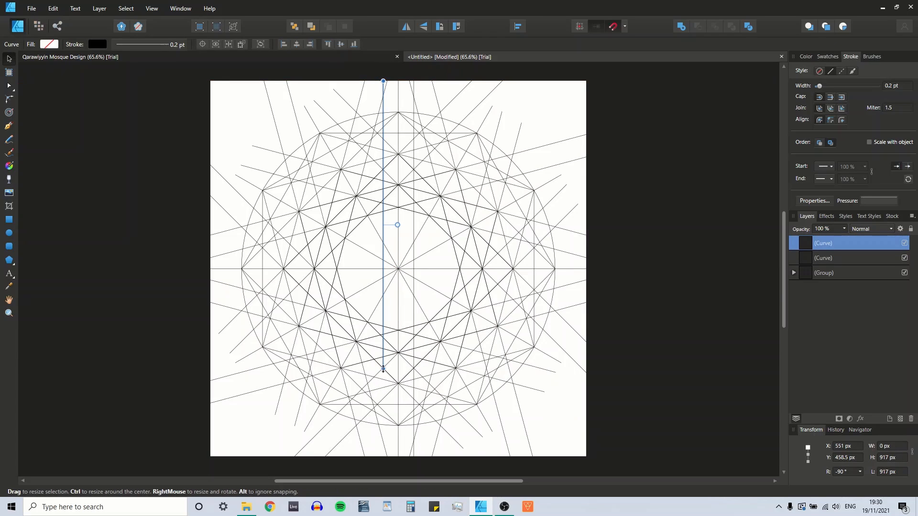
pyautogui.moveTo(383, 369); pyautogui.dragTo(383, 456)
pyautogui.click(365, 252)
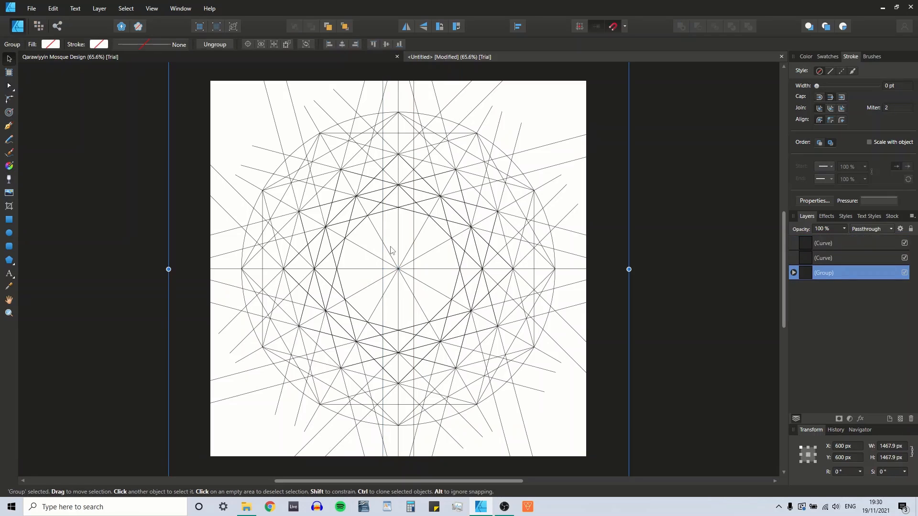
# Duplicate the two new vertical lines and rotate the copies by 90° to form a horizontal pair
pyautogui.click(383, 225)
pyautogui.click(385, 230)
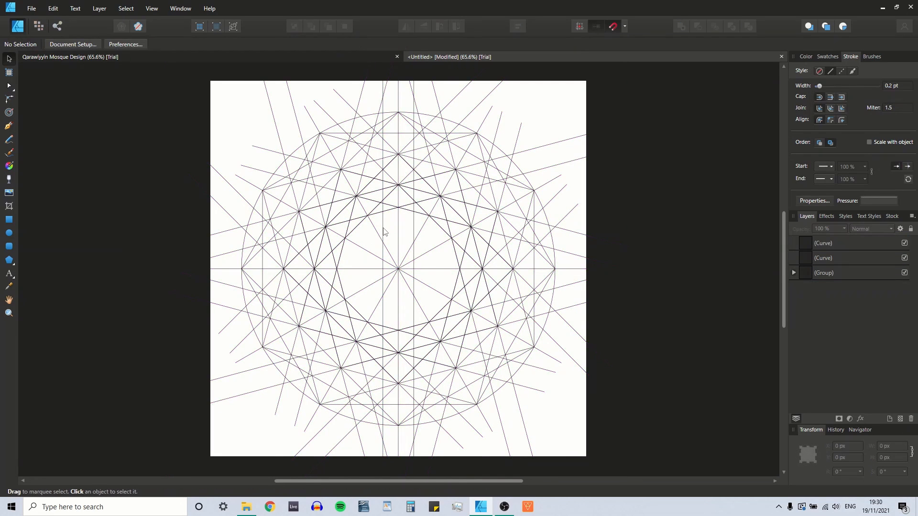
pyautogui.click(383, 230)
pyautogui.keyDown('shift'); pyautogui.click(414, 231); pyautogui.keyUp('shift')
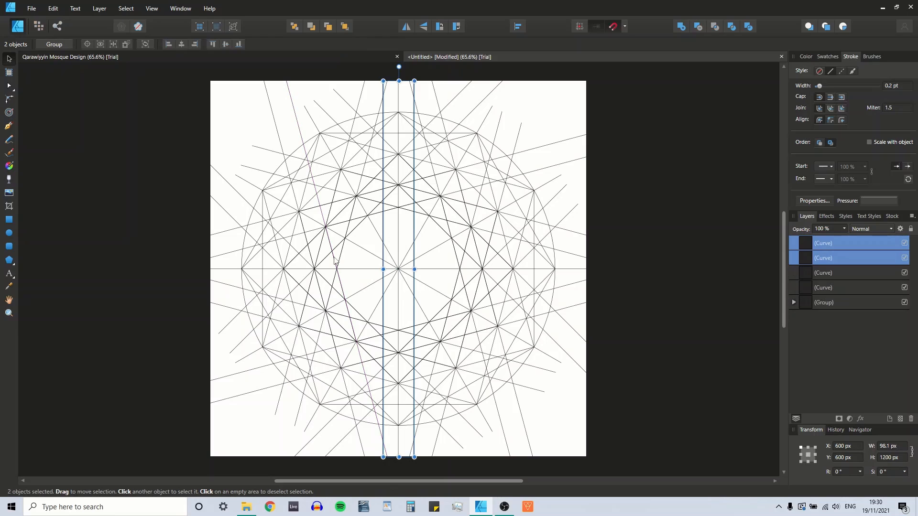
pyautogui.hotkey('ctrl', 'j')
pyautogui.click(439, 26)
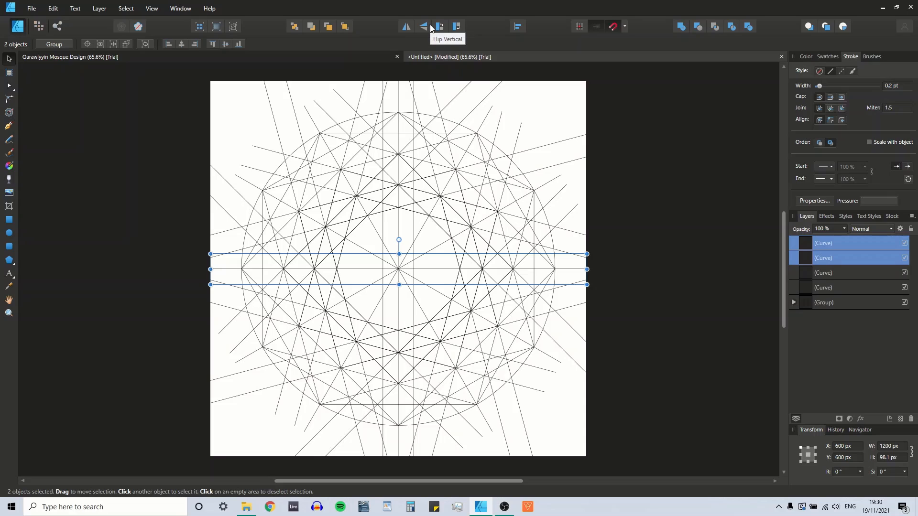
# Duplicate the vertical and horizontal line pairs together and rotate the four copies by 30°
pyautogui.keyDown('shift'); pyautogui.click(383, 223); pyautogui.keyUp('shift')
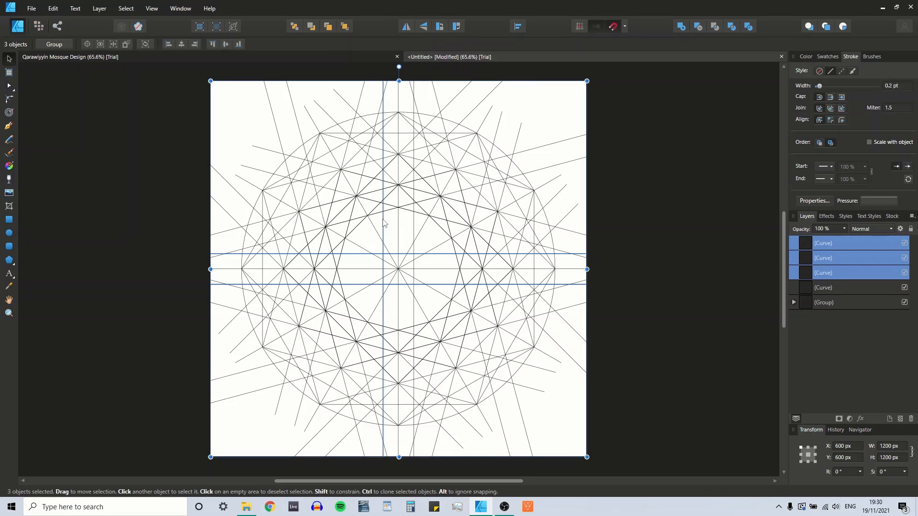
pyautogui.keyDown('shift'); pyautogui.click(414, 227); pyautogui.keyUp('shift')
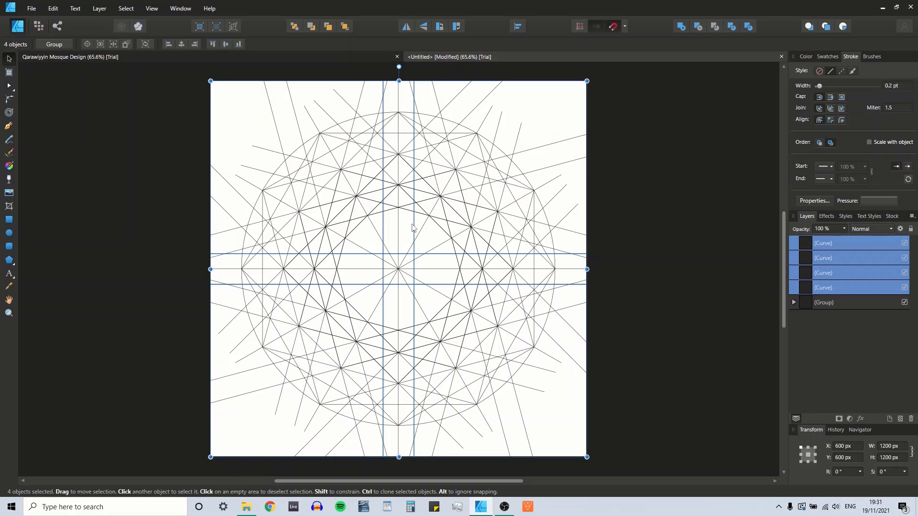
pyautogui.hotkey('ctrl', 'j')
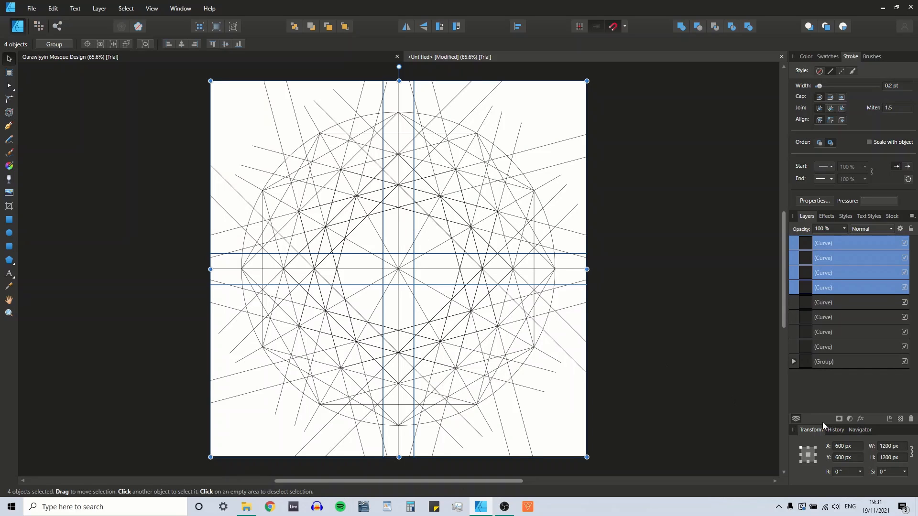
pyautogui.click(850, 472)
pyautogui.write('30')
pyautogui.press('Return')
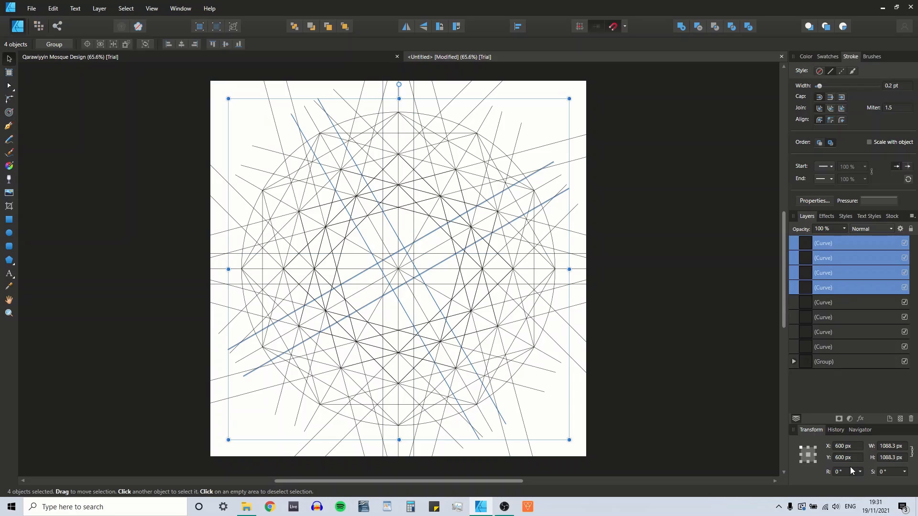
# Add another copy of the unrotated vertical and horizontal pairs, rotate it by -30° and clear the selection
pyautogui.hotkey('ctrl', 'v')
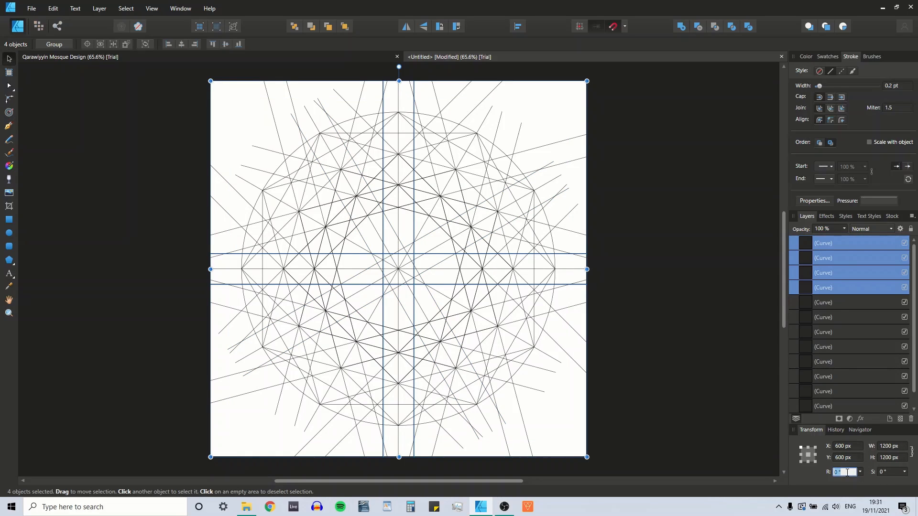
pyautogui.write('-30')
pyautogui.press('Return')
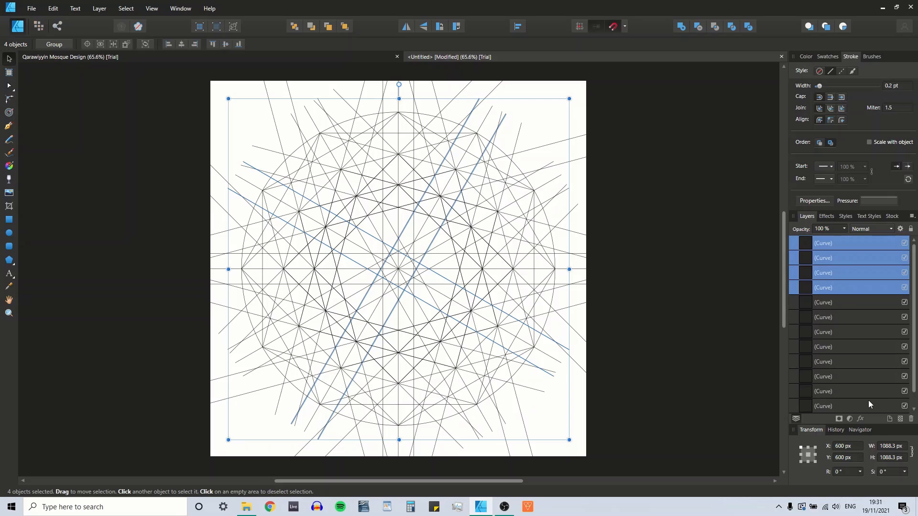
pyautogui.click(87, 92)
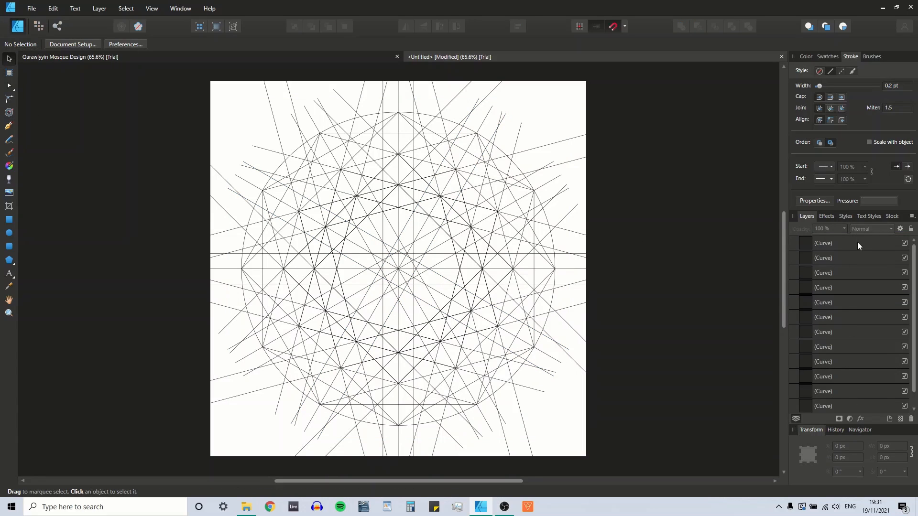
# Move the twelve new central line curves into the existing construction group and deselect everything
pyautogui.click(845, 241)
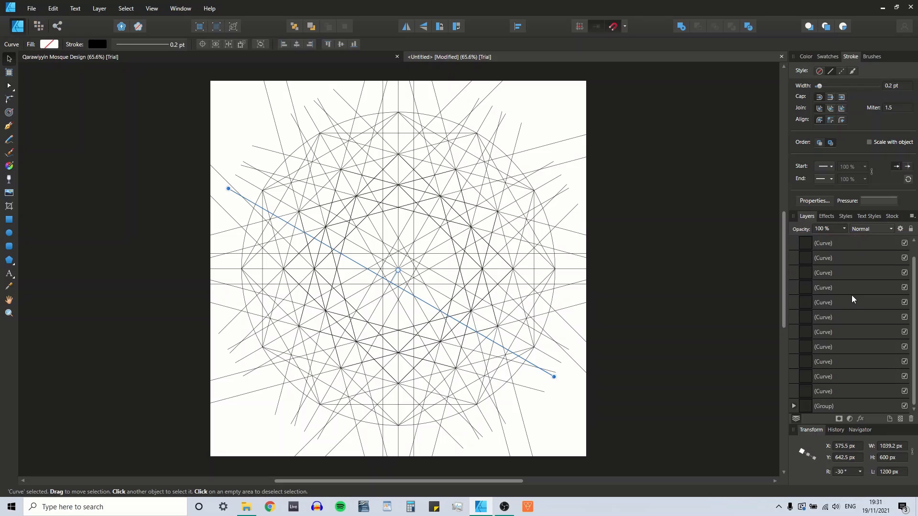
pyautogui.keyDown('shift'); pyautogui.click(832, 391); pyautogui.keyUp('shift')
pyautogui.moveTo(823, 392); pyautogui.dragTo(825, 408)
pyautogui.click(826, 246)
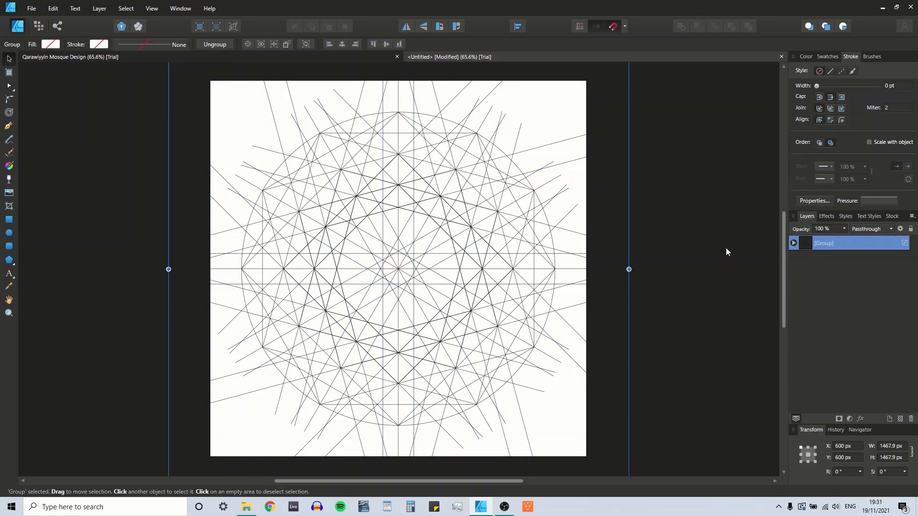
pyautogui.click(714, 248)
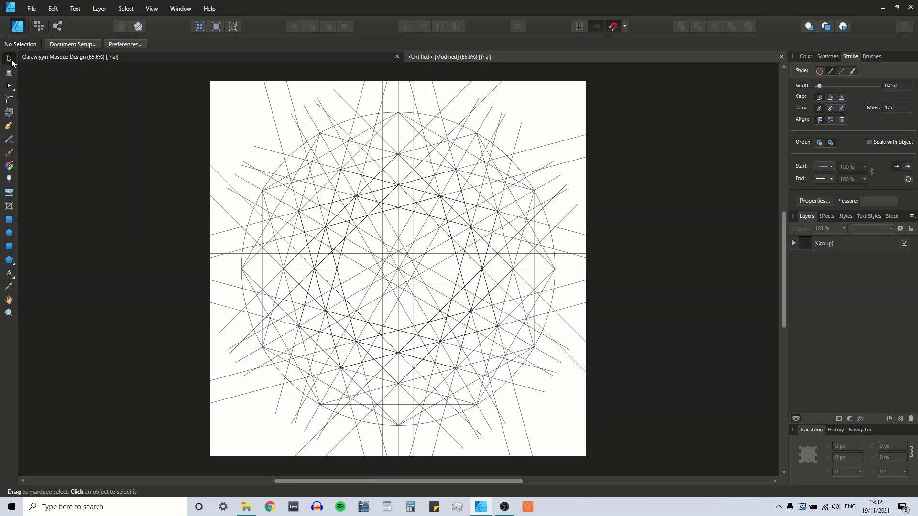
# Draw a short horizontal segment along the hexagon's top edge between the two vertical lines beside the centre, and deselect it
pyautogui.click(9, 127)
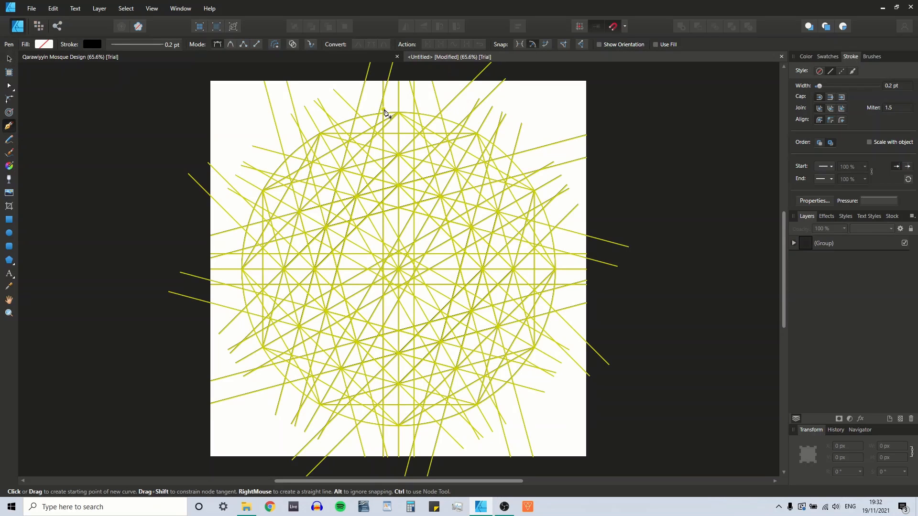
pyautogui.click(383, 134)
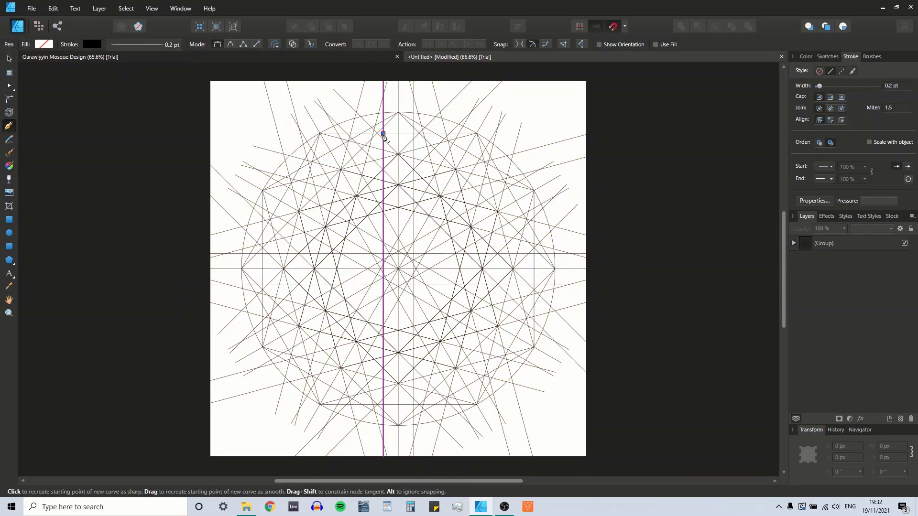
pyautogui.click(414, 134)
pyautogui.press('Escape')
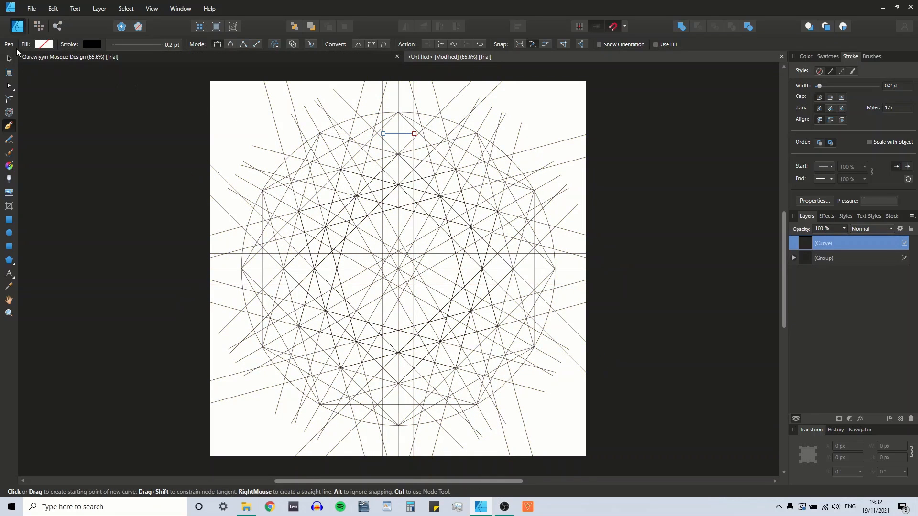
pyautogui.click(8, 58)
pyautogui.click(68, 122)
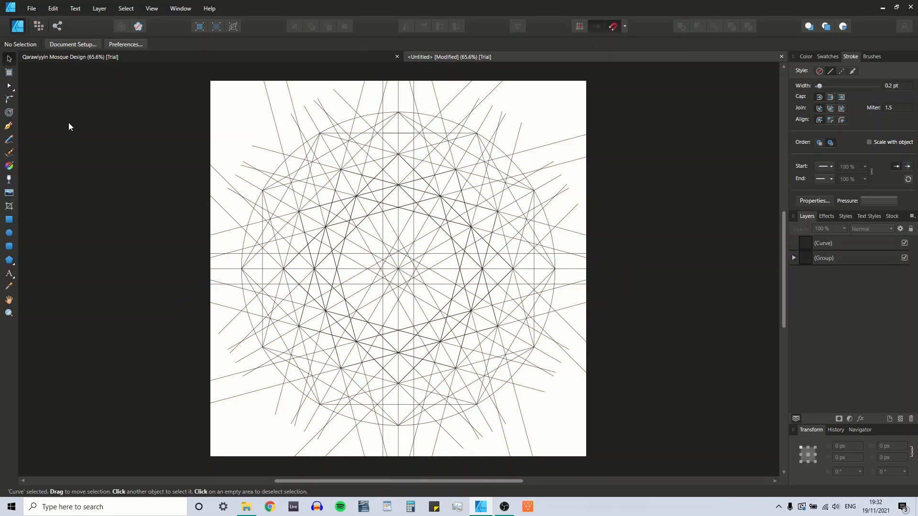
# Delete the short horizontal segment near the top and draw a small circle with its width and height set to 98.1 px
pyautogui.click(404, 135)
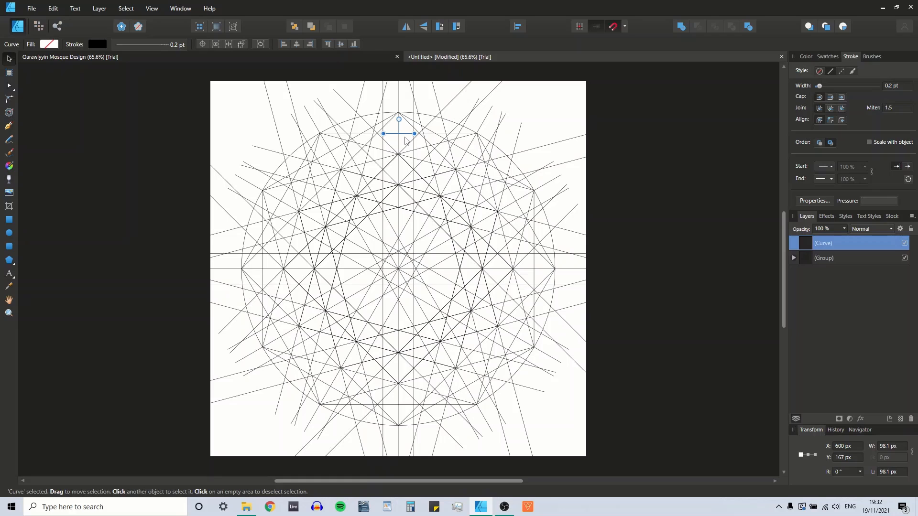
pyautogui.press('Delete')
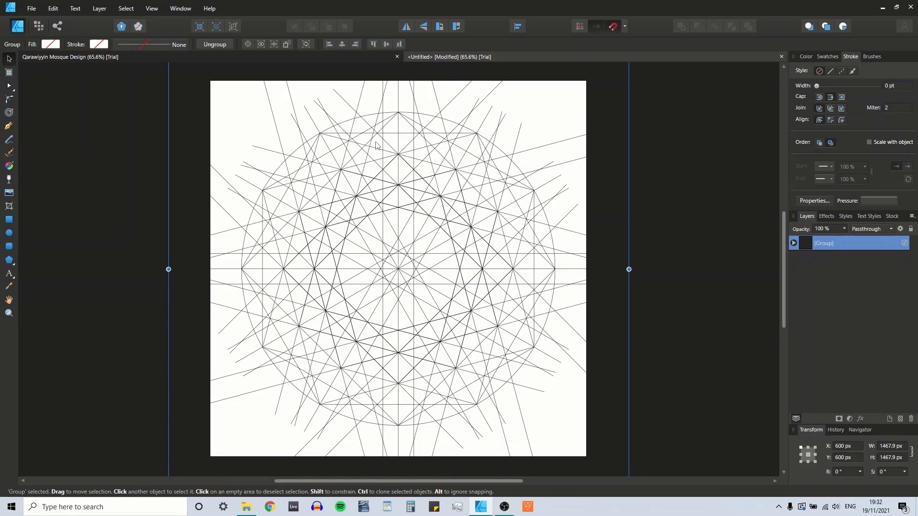
pyautogui.click(8, 233)
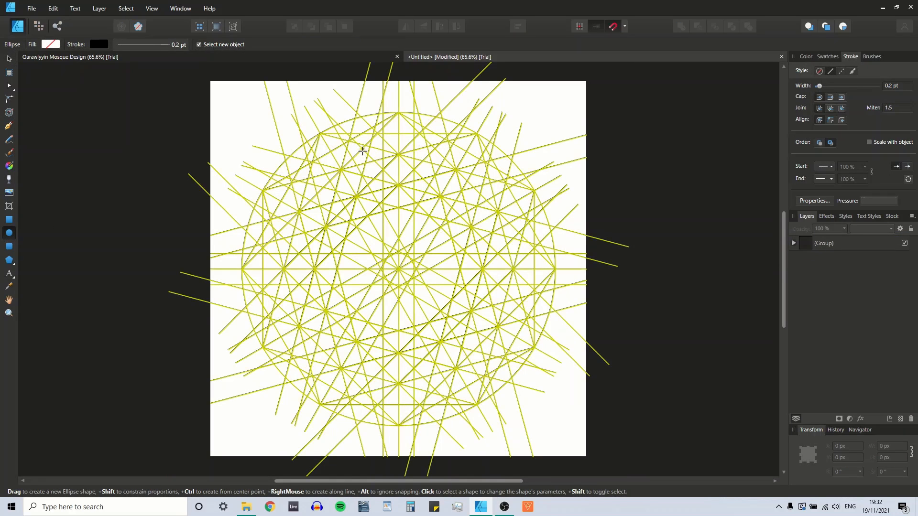
pyautogui.moveTo(362, 149); pyautogui.dragTo(423, 209)
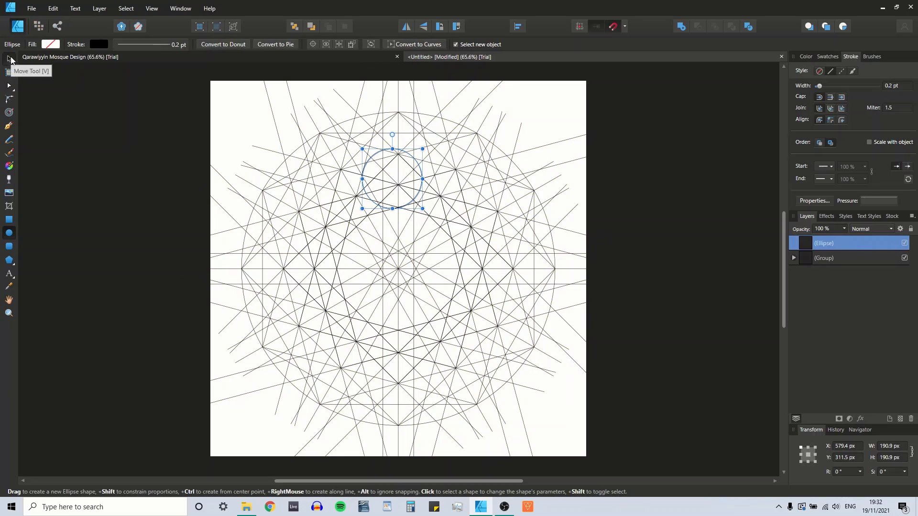
pyautogui.click(9, 59)
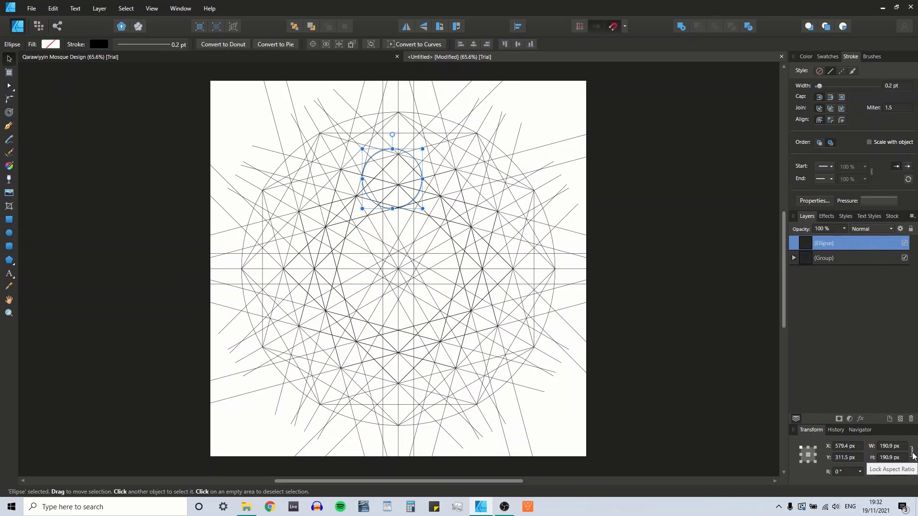
pyautogui.click(889, 446)
pyautogui.write('98.1')
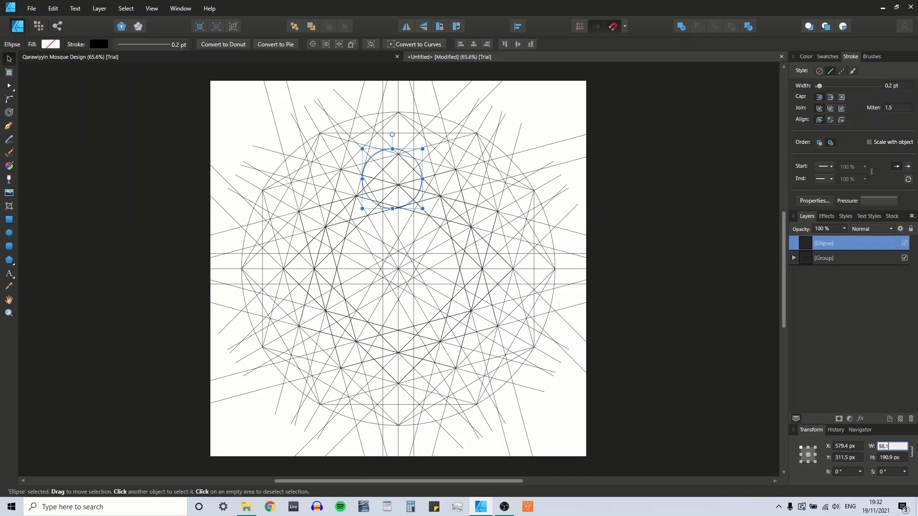
pyautogui.press('Return')
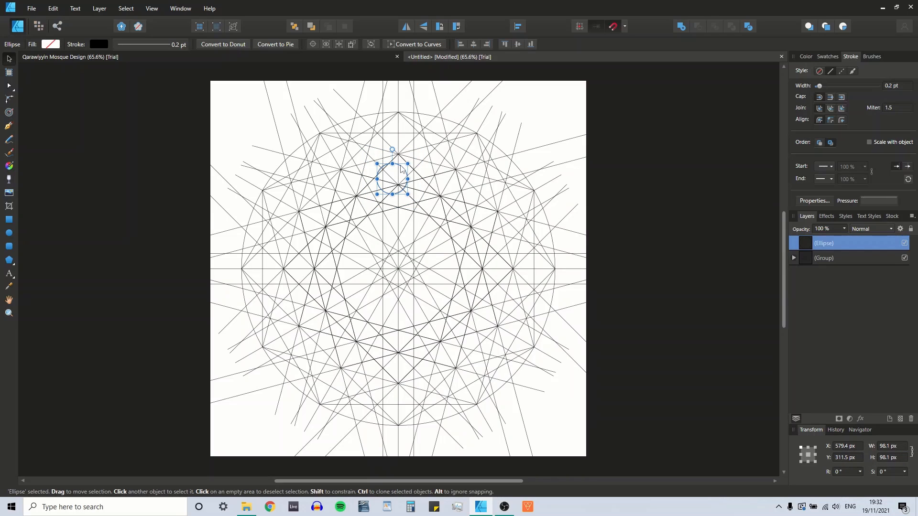
# Centre the small circle on the large circle's topmost point at Y 100 px, place a duplicate at Y 1100 px, and deselect it
pyautogui.moveTo(399, 167); pyautogui.dragTo(405, 105)
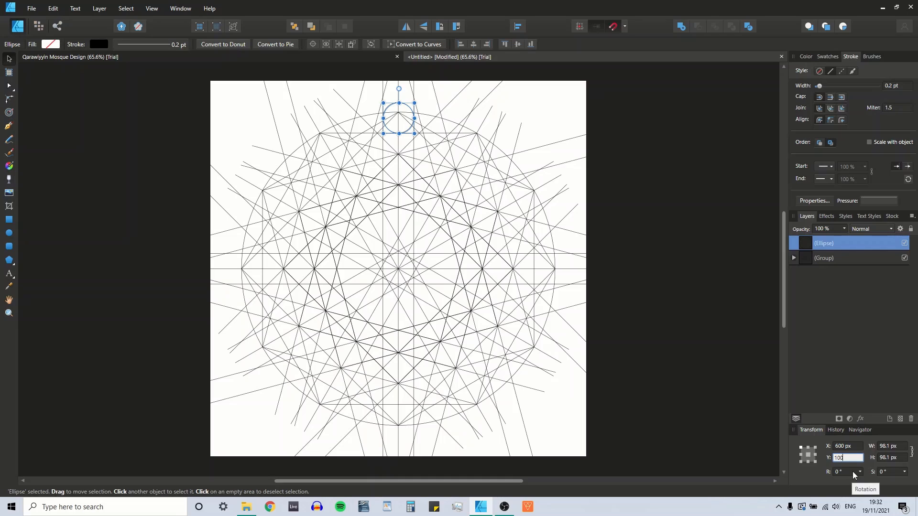
pyautogui.press('Return')
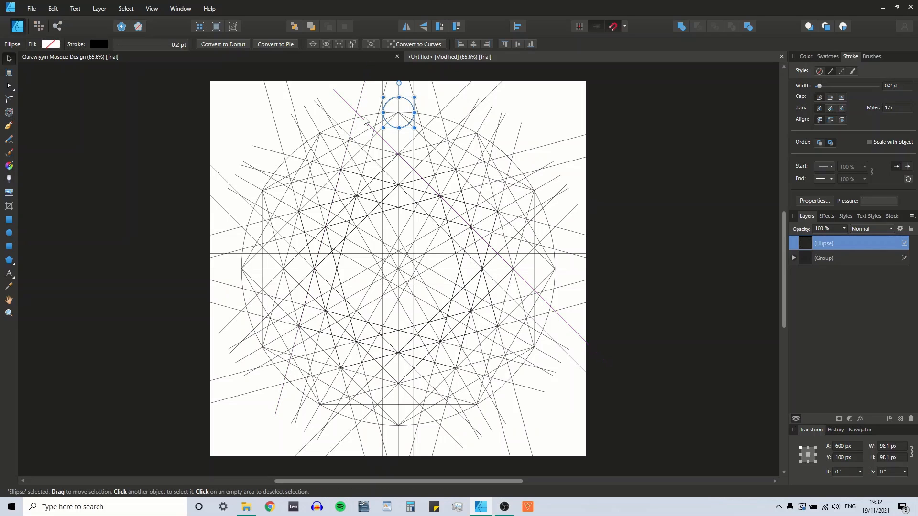
pyautogui.hotkey('ctrl', 'j')
pyautogui.click(840, 459)
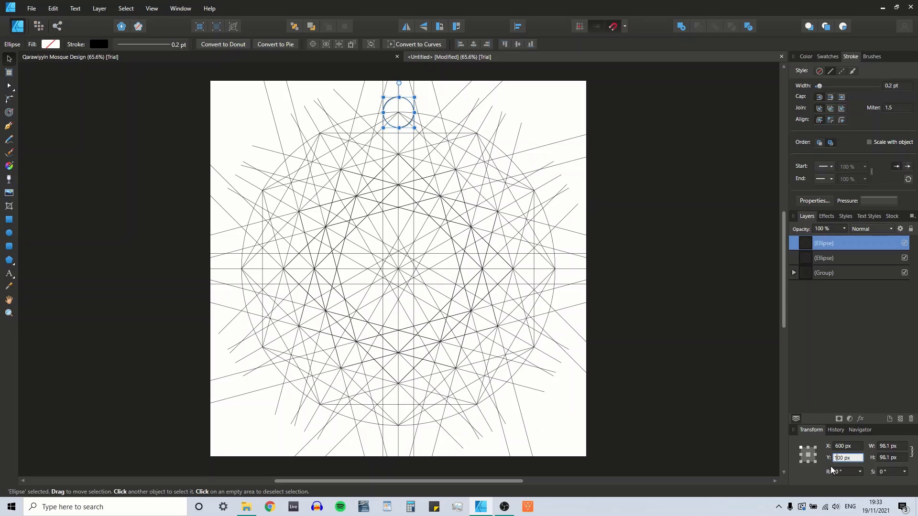
pyautogui.write('1')
pyautogui.press('Return')
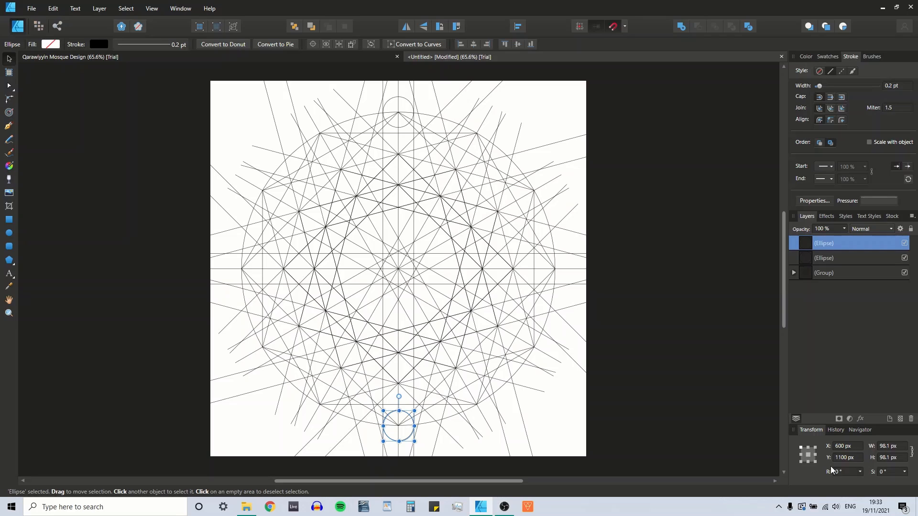
pyautogui.click(107, 138)
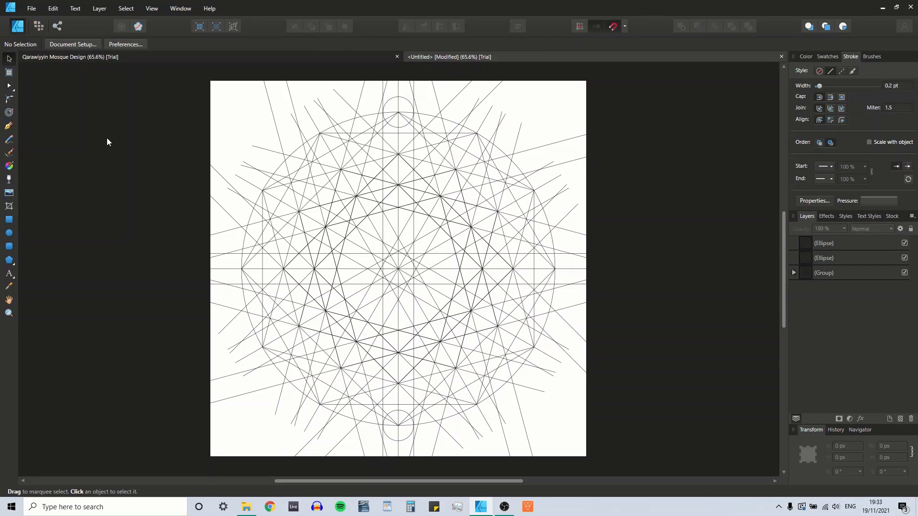
# Duplicate the two small circles together and rotate the copied pair by 60°
pyautogui.hotkey('ctrl', 'a')
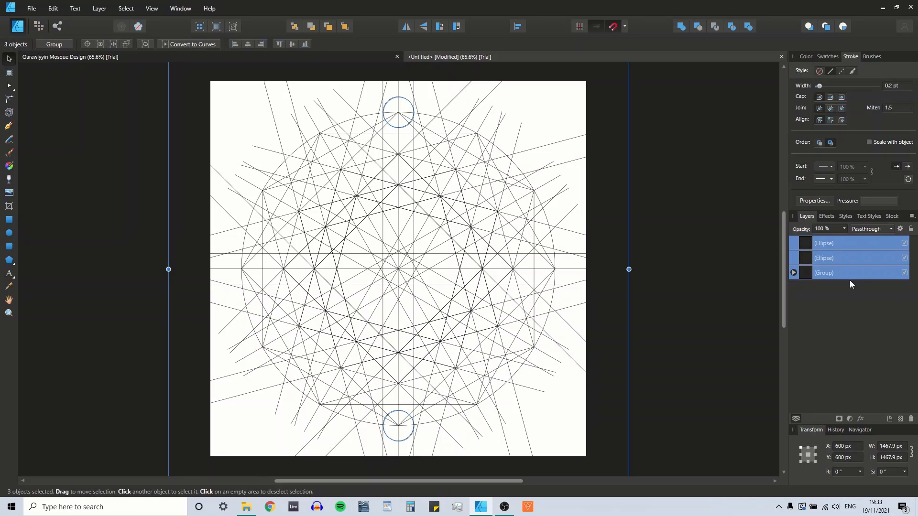
pyautogui.click(838, 273)
pyautogui.click(833, 242)
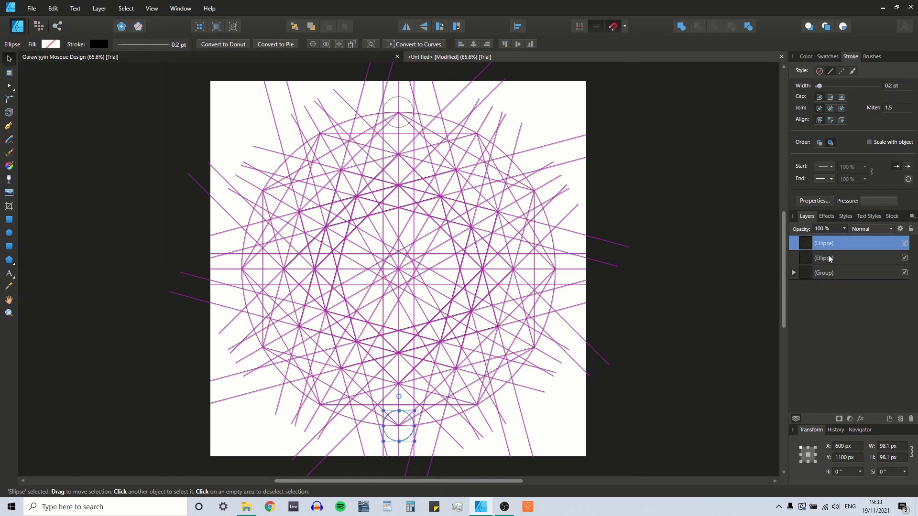
pyautogui.keyDown('shift'); pyautogui.click(831, 259); pyautogui.keyUp('shift')
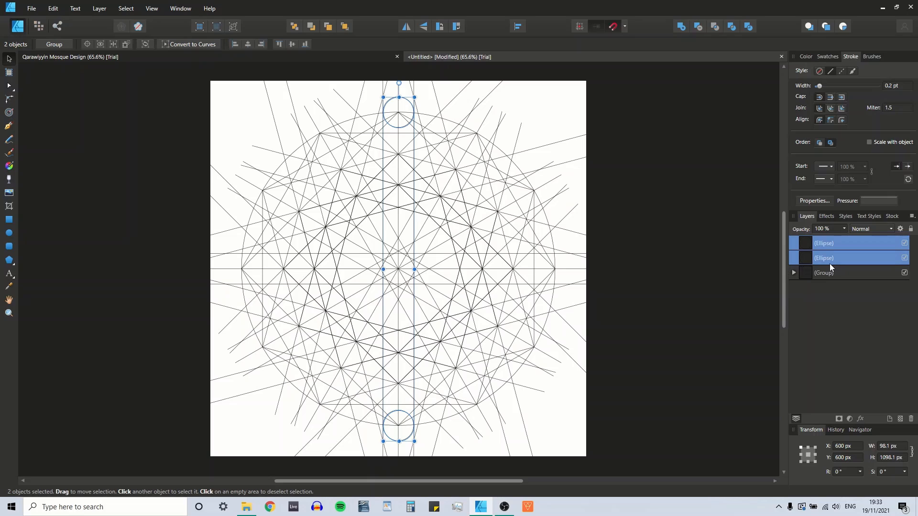
pyautogui.hotkey('ctrl', 'j')
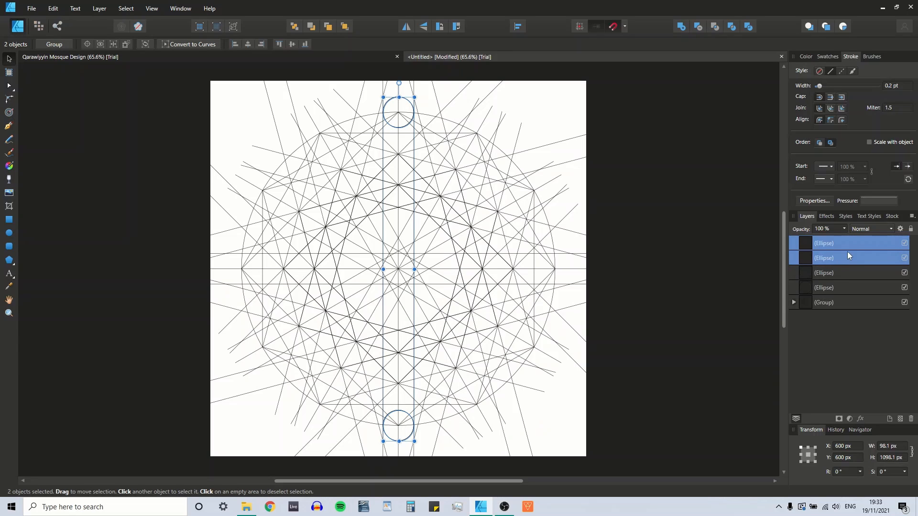
pyautogui.click(846, 471)
pyautogui.write('60')
pyautogui.press('Return')
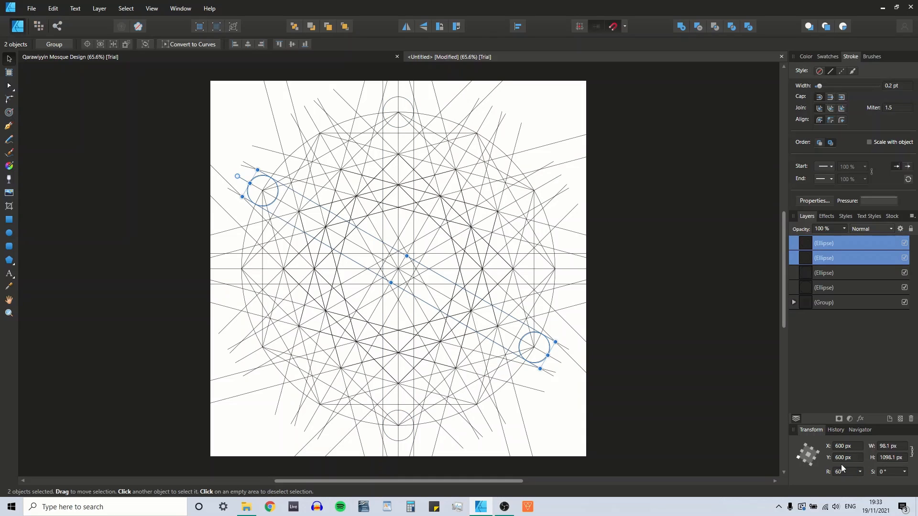
# Add another copy of the unrotated small circle pair, rotate it by -60° and clear the selection
pyautogui.hotkey('ctrl', 'v')
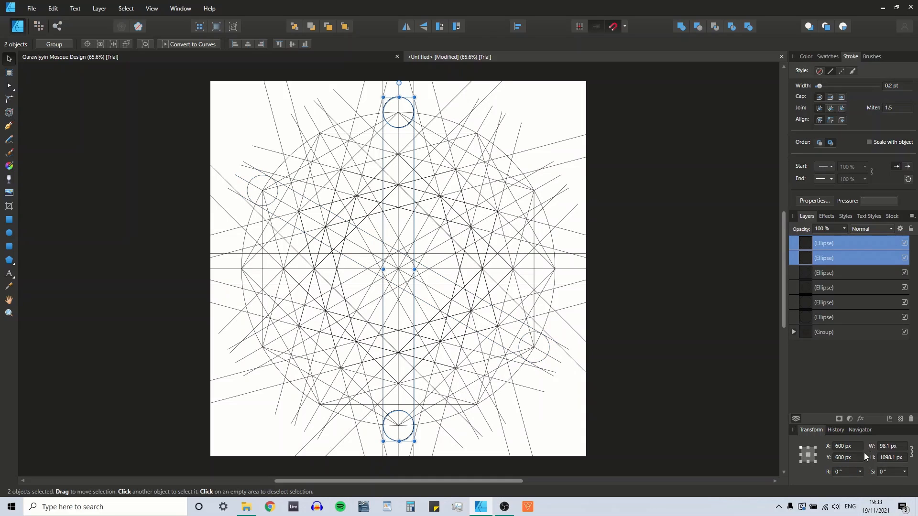
pyautogui.write('-60')
pyautogui.press('Return')
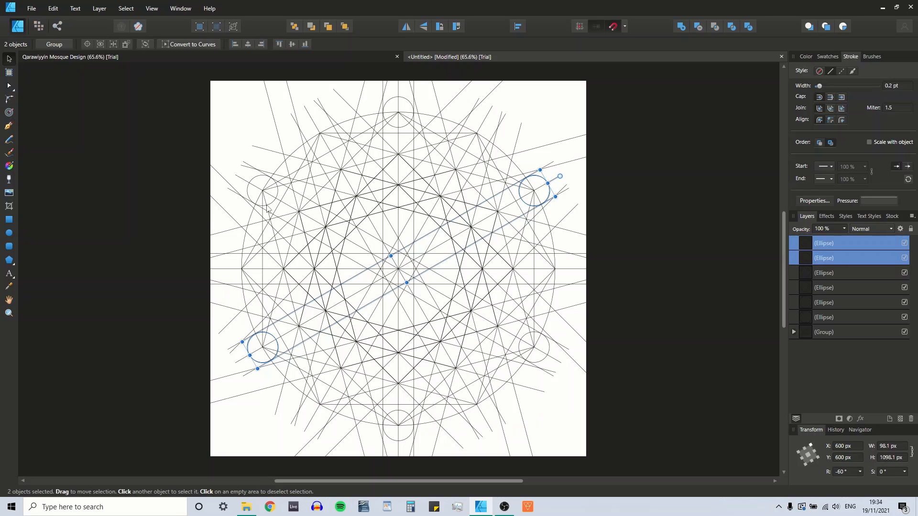
pyautogui.hotkey('ctrl', 'd')
pyautogui.click(9, 126)
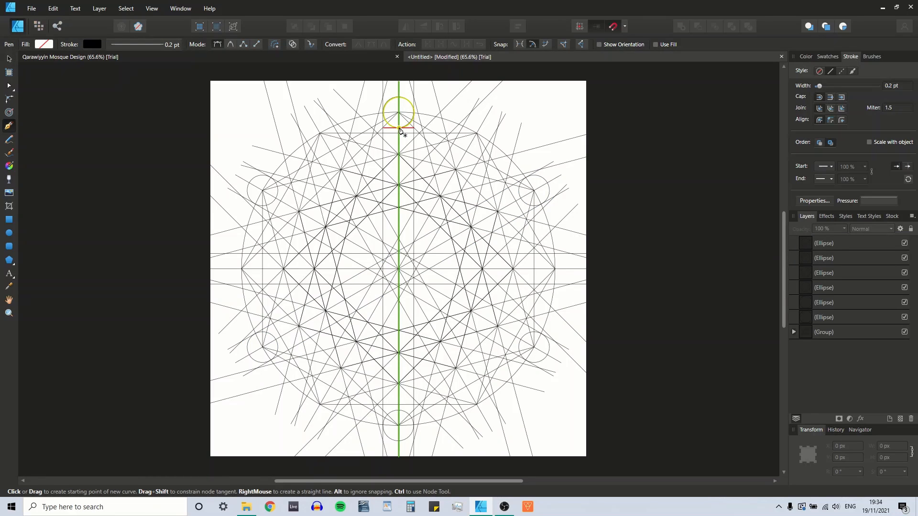
pyautogui.click(398, 128)
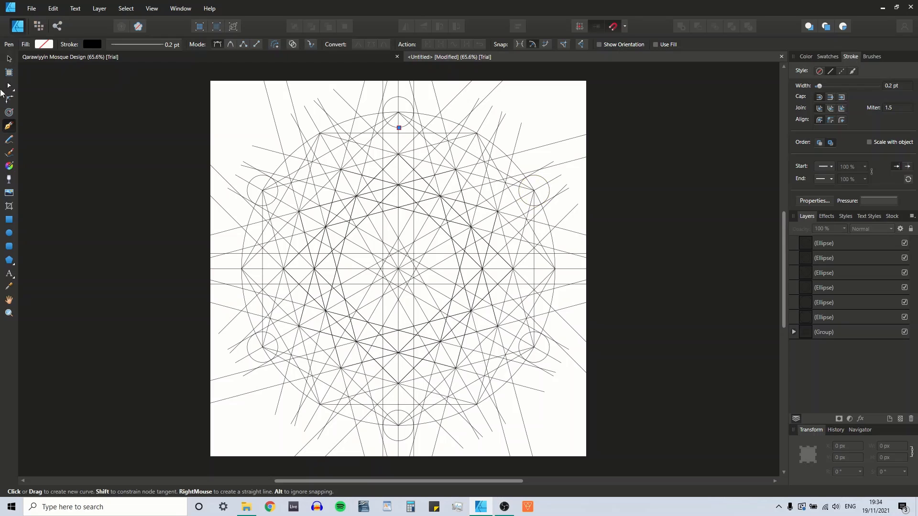
pyautogui.press('Escape')
pyautogui.click(8, 59)
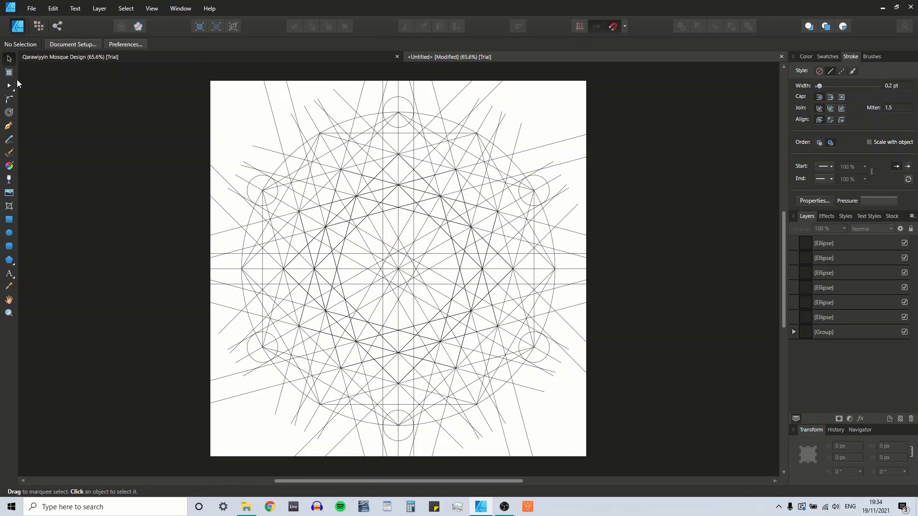
# Move the six small circles into the existing construction group and deselect everything
pyautogui.click(828, 332)
pyautogui.click(825, 243)
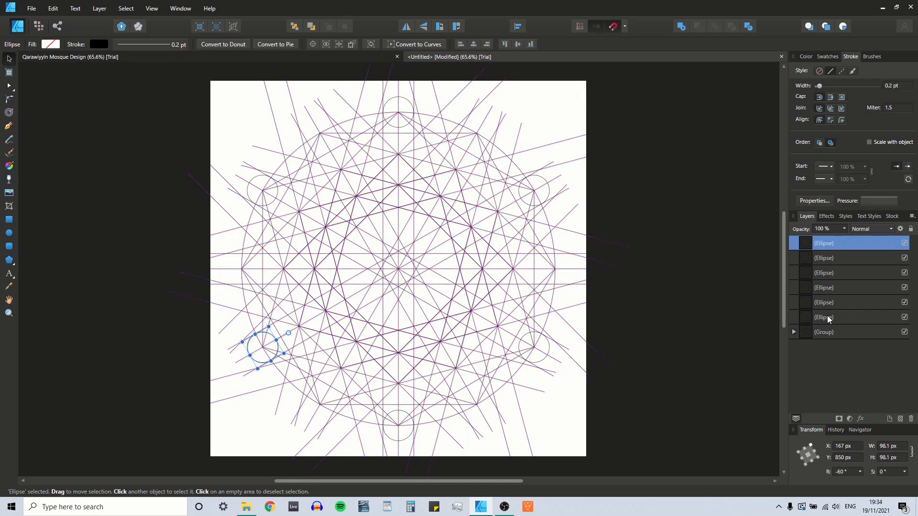
pyautogui.keyDown('shift'); pyautogui.click(827, 317); pyautogui.keyUp('shift')
pyautogui.moveTo(820, 246); pyautogui.dragTo(818, 341)
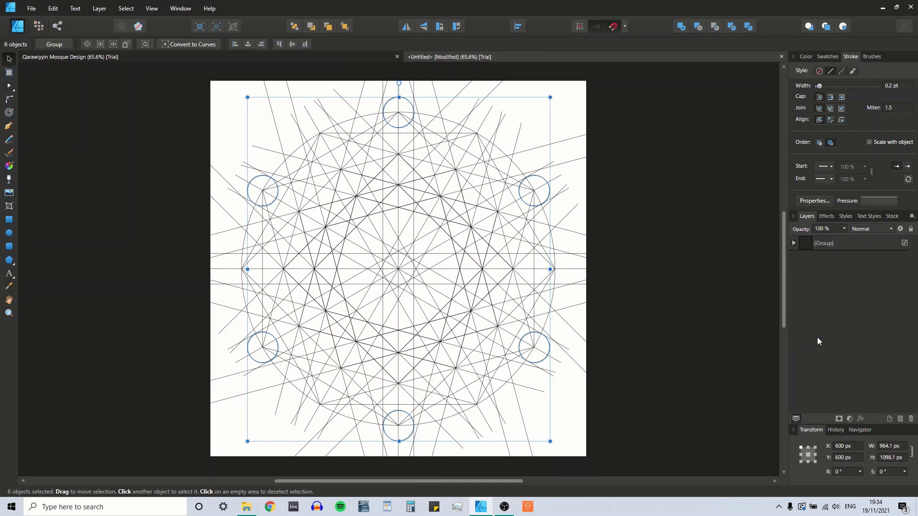
pyautogui.click(723, 244)
# Draw a straight line about 451 px long from the top small circle's lowest point to the inner edge of the upper-right small circle
pyautogui.click(8, 127)
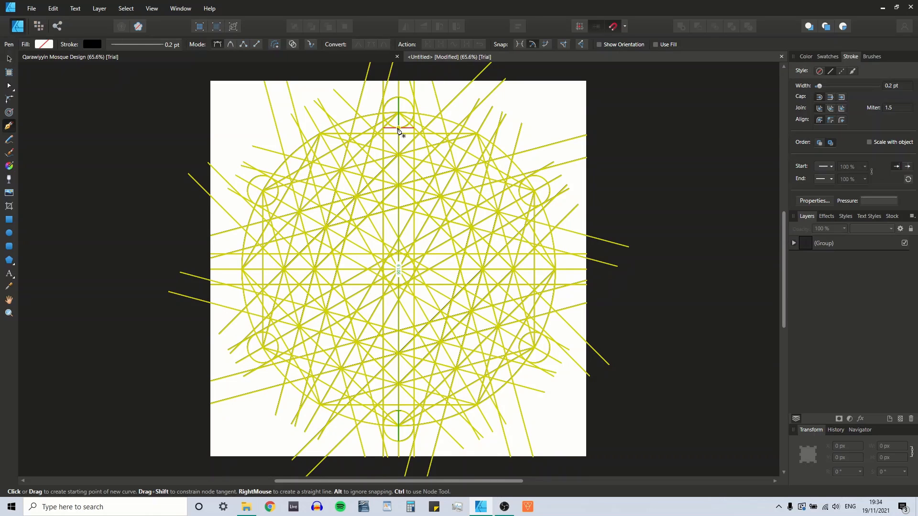
pyautogui.click(398, 129)
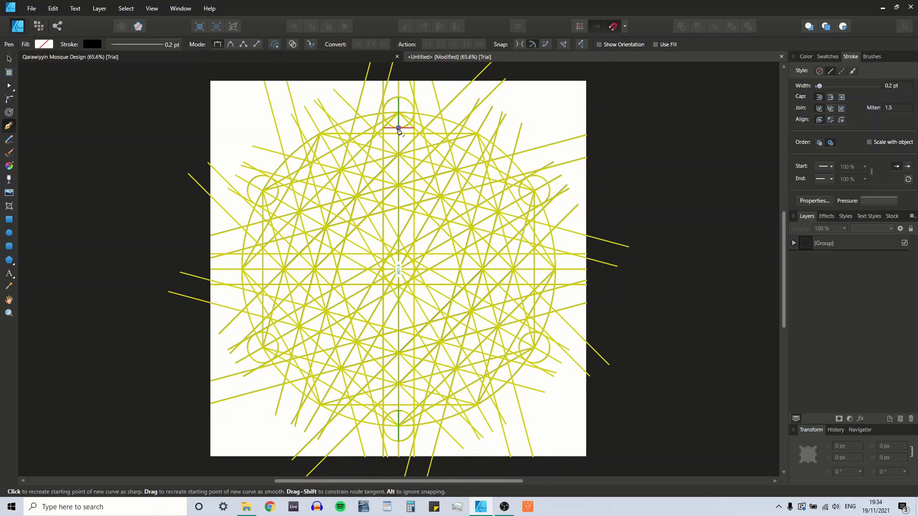
pyautogui.click(521, 198)
pyautogui.press('Escape')
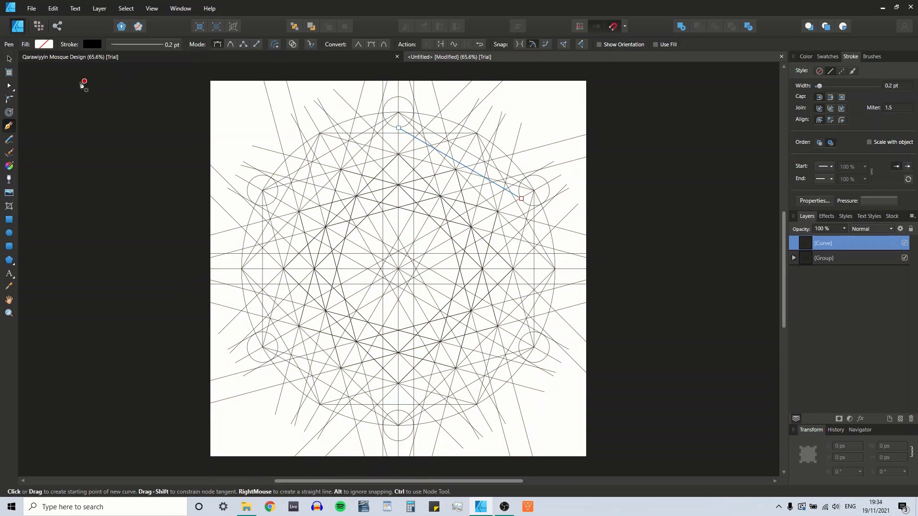
pyautogui.click(9, 58)
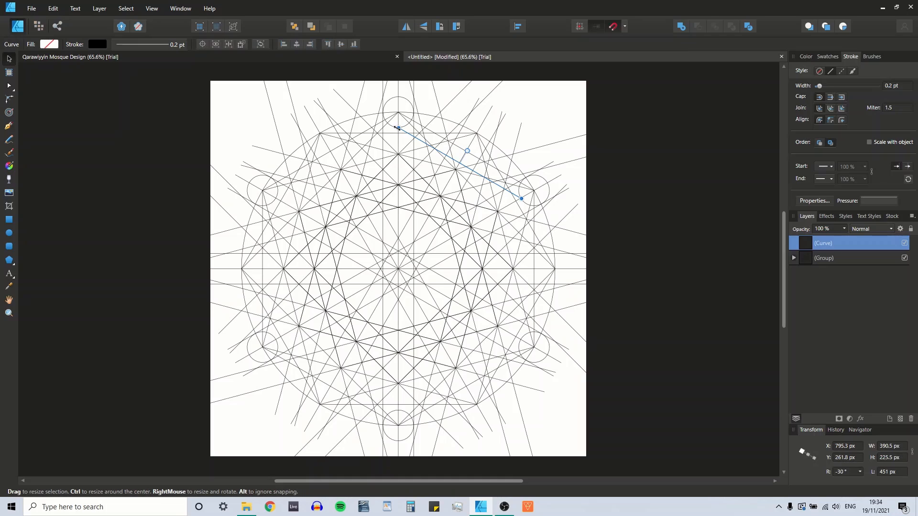
# Extend both ends of the new line to the page's top and right edges, about 991 px in total, and deselect it
pyautogui.moveTo(397, 127); pyautogui.dragTo(313, 86)
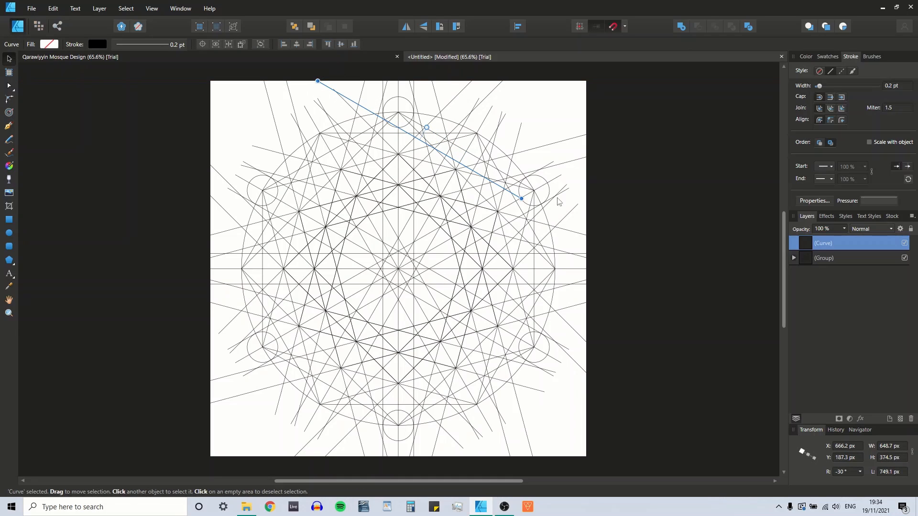
pyautogui.moveTo(522, 199); pyautogui.dragTo(584, 240)
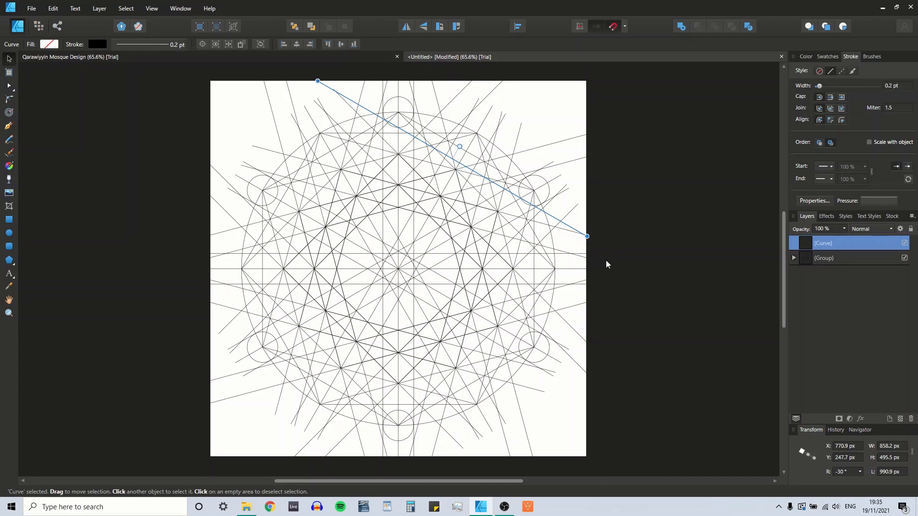
pyautogui.click(814, 458)
pyautogui.click(802, 451)
pyautogui.click(692, 337)
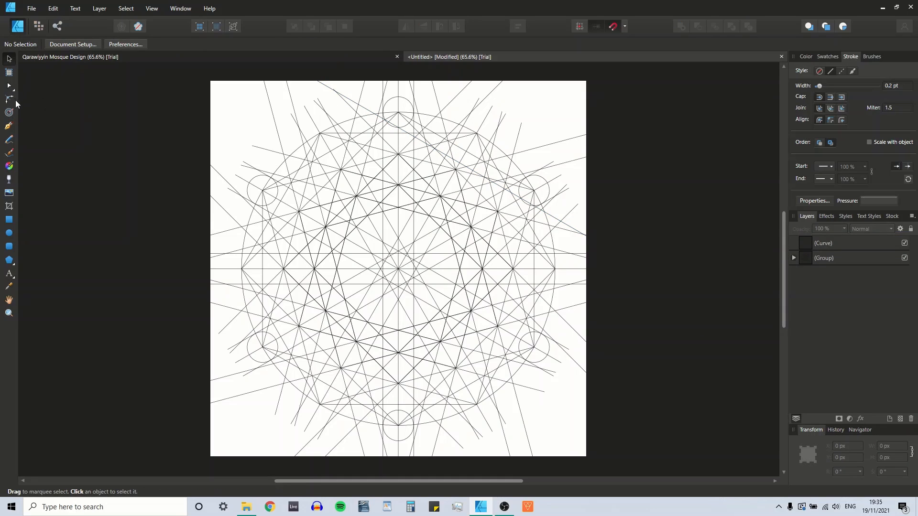
# Draw a parallel line about 451 px long from the lower-left small circle's inner edge to the bottom small circle's highest point
pyautogui.click(8, 127)
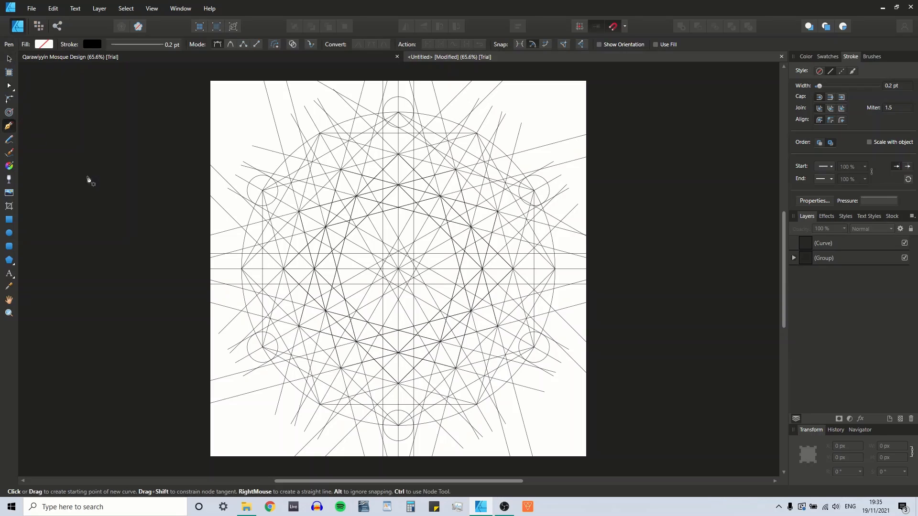
pyautogui.click(276, 340)
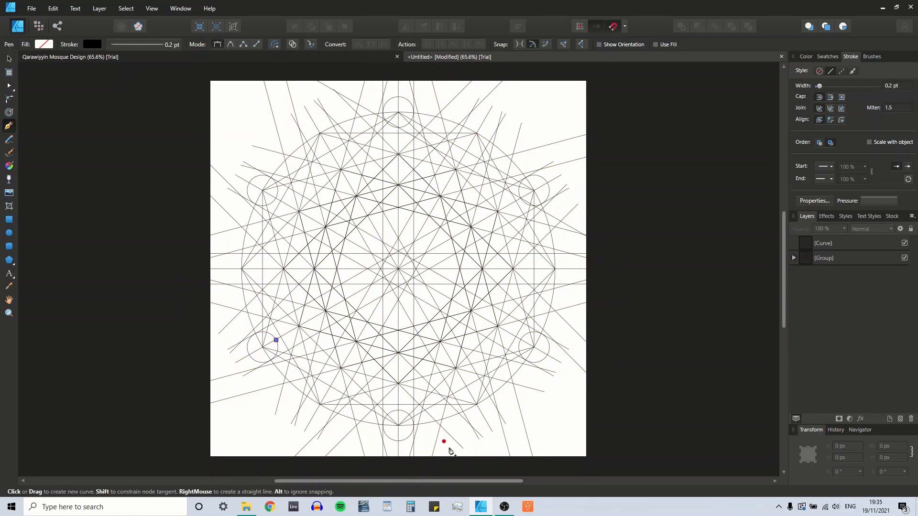
pyautogui.click(399, 411)
pyautogui.press('Escape')
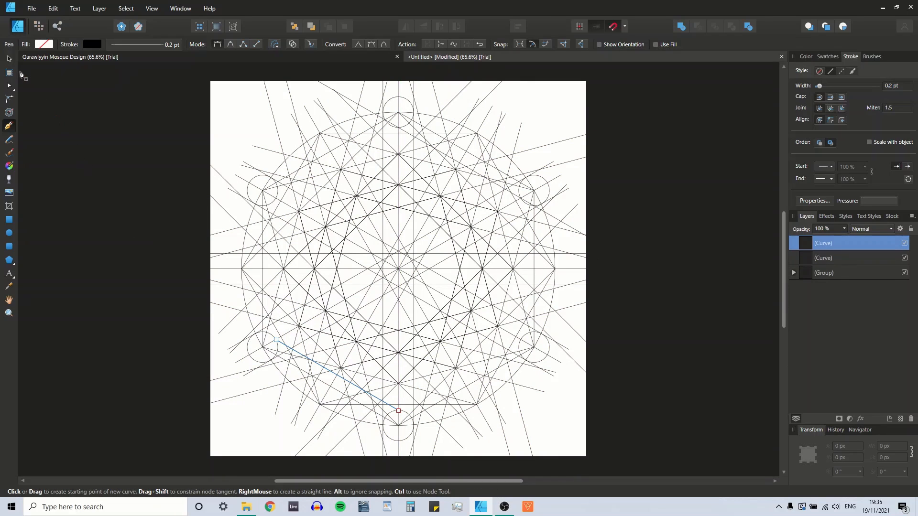
pyautogui.click(9, 59)
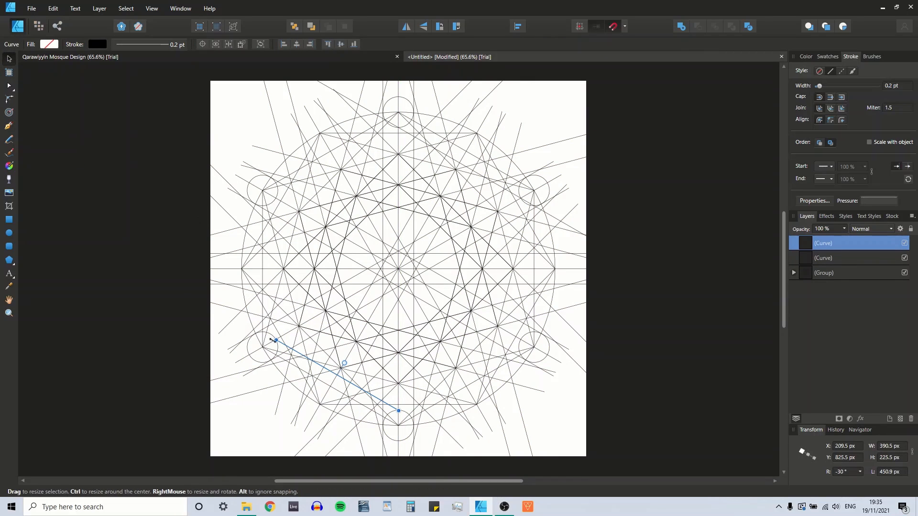
# Extend both ends of the lower parallel line to the page's left and bottom edges, about 991 px in total
pyautogui.moveTo(276, 340); pyautogui.dragTo(209, 297)
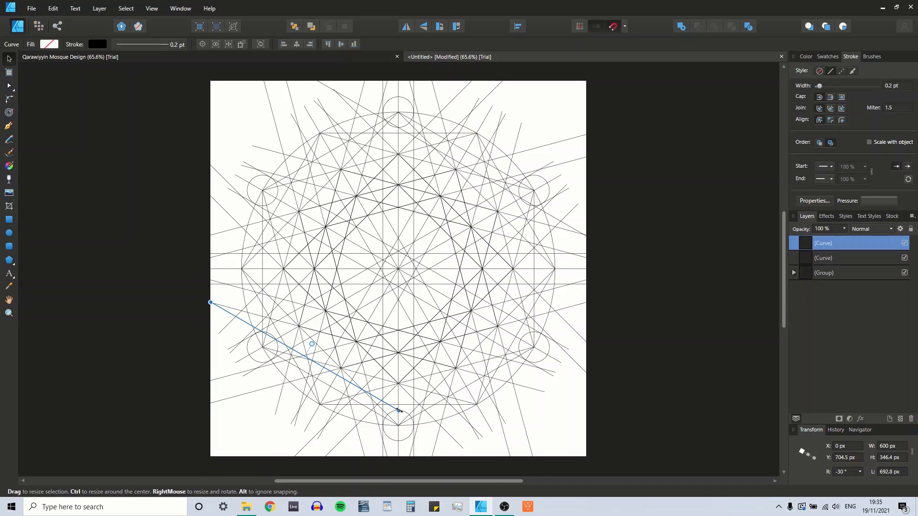
pyautogui.moveTo(398, 410); pyautogui.dragTo(481, 457)
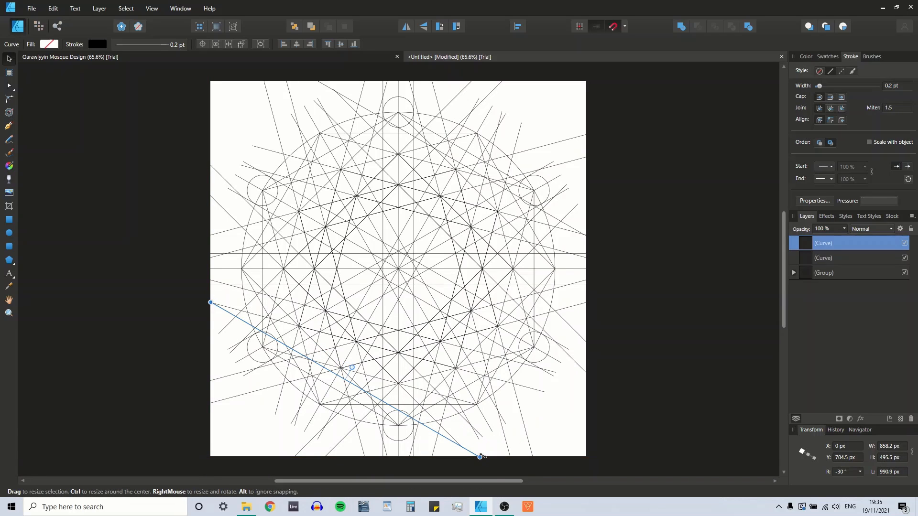
pyautogui.click(814, 458)
pyautogui.click(801, 451)
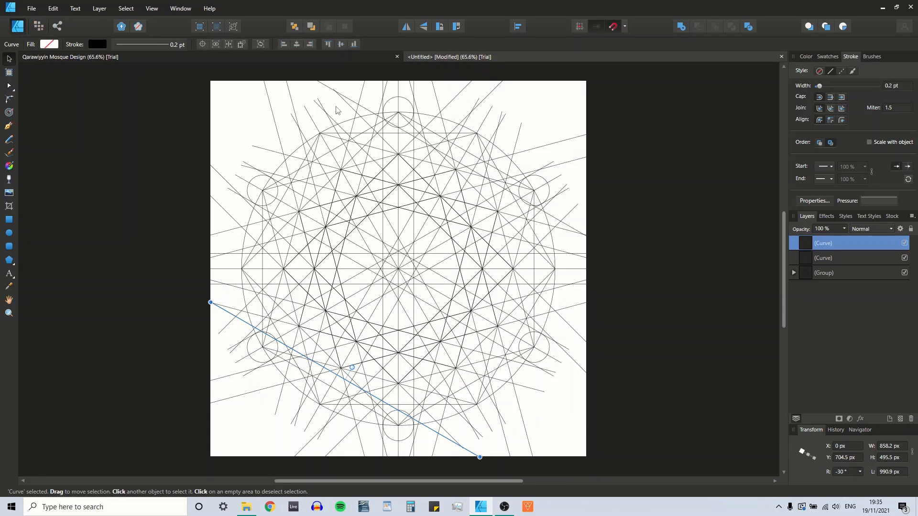
# Select both long parallel lines together and duplicate them
pyautogui.click(330, 88)
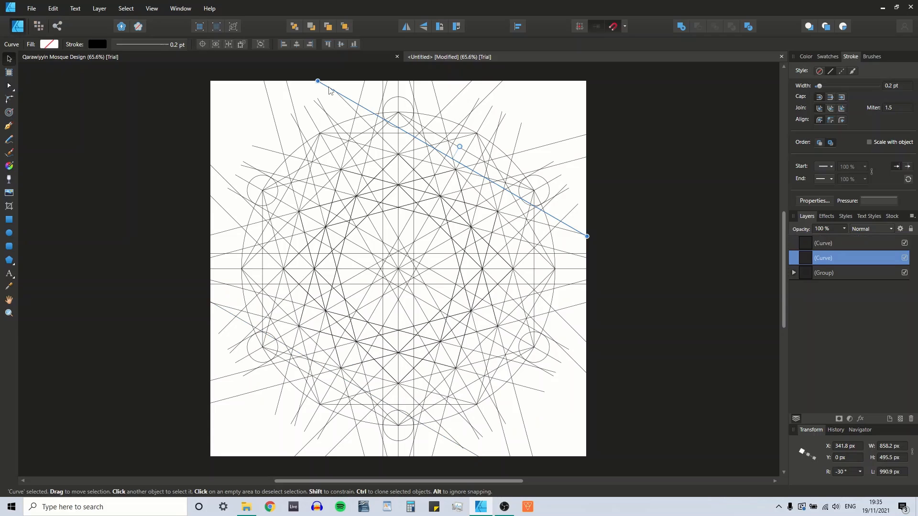
pyautogui.keyDown('shift'); pyautogui.click(249, 324); pyautogui.keyUp('shift')
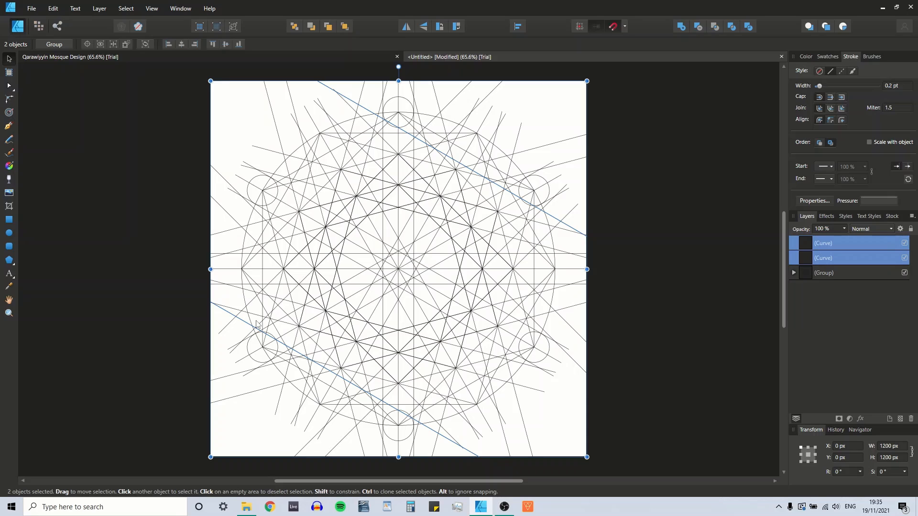
pyautogui.hotkey('ctrl', 'j')
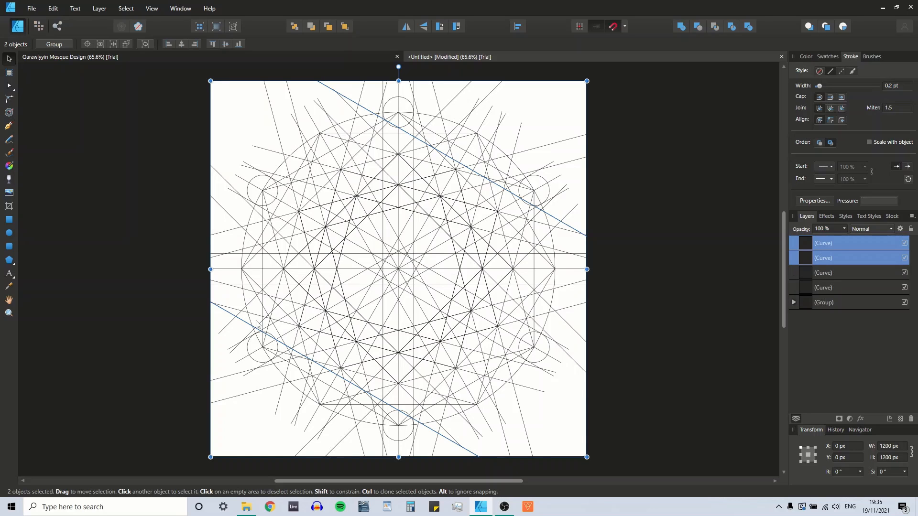
# Try to rotate the duplicated pair of lines by 60° about its upper-left corner, and undo the rotation
pyautogui.click(844, 472)
pyautogui.write('60')
pyautogui.press('Return')
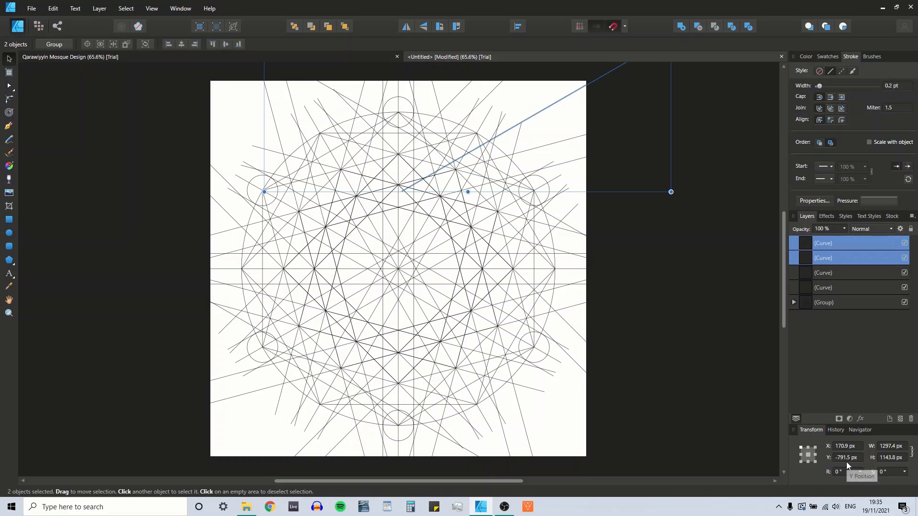
pyautogui.hotkey('ctrl', 'z')
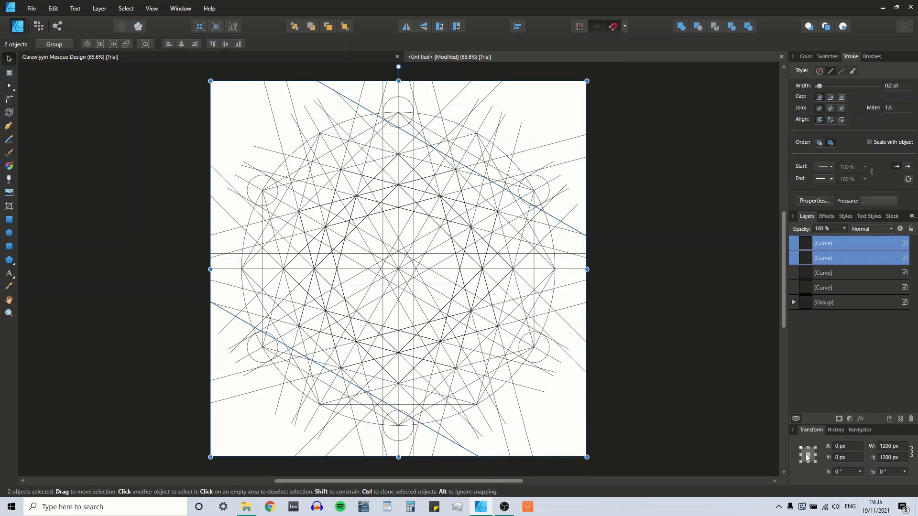
# Set the duplicated pair's transform anchor to its centre and rotate the pair by 60°
pyautogui.click(808, 455)
pyautogui.click(848, 473)
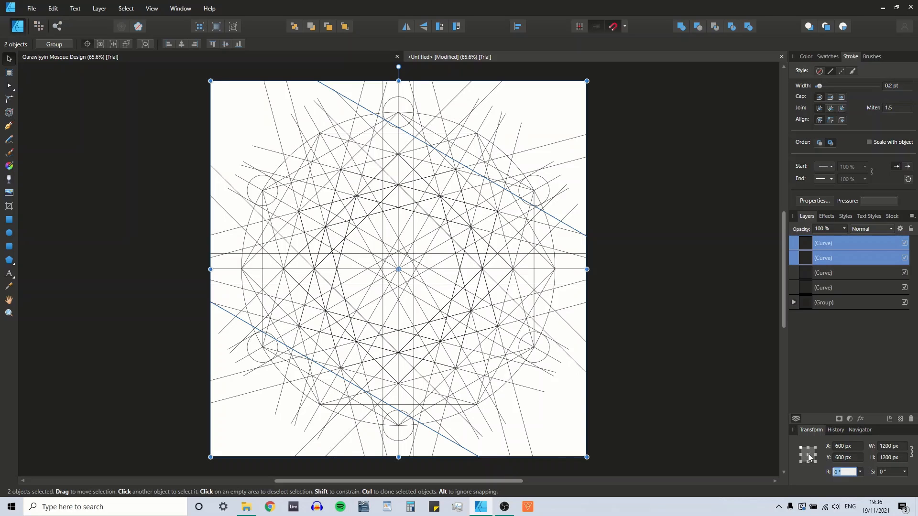
pyautogui.write('60')
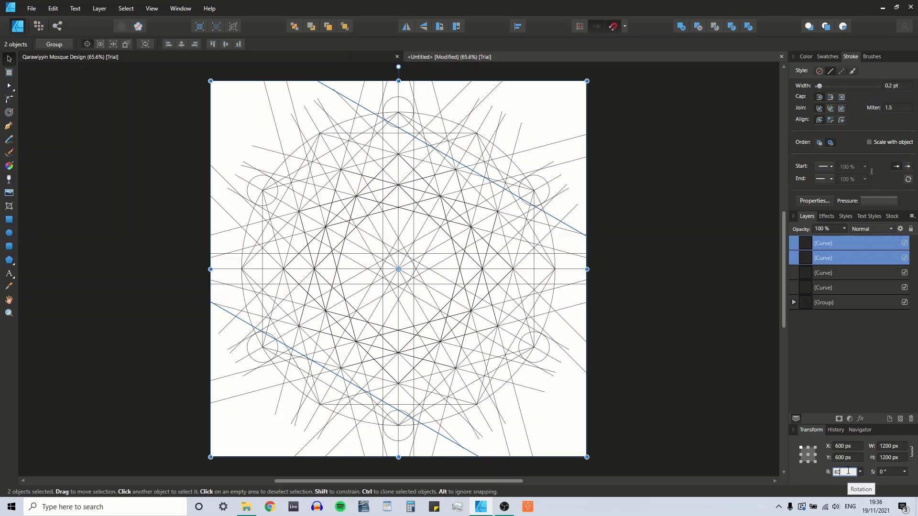
pyautogui.press('Return')
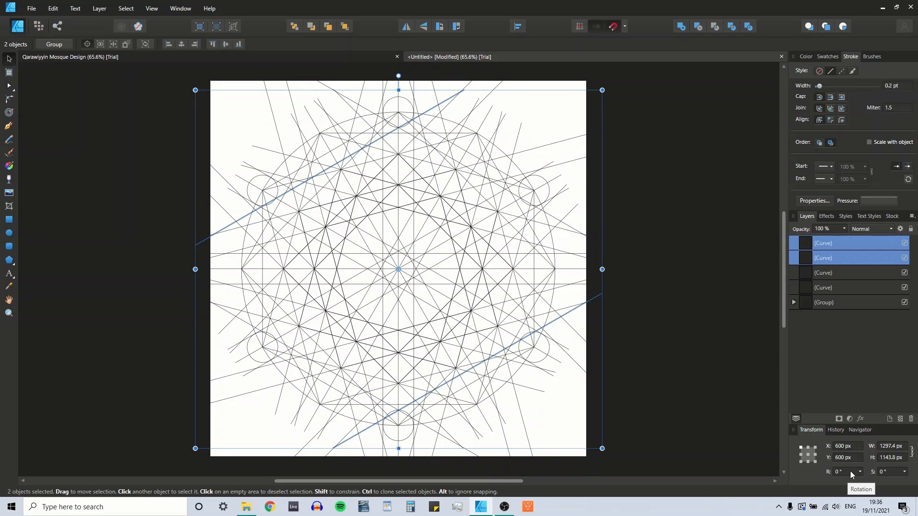
# Duplicate the pair of lines again, rotate this copy by 60° about the centre to vertical, and deselect it
pyautogui.hotkey('ctrl', 'j')
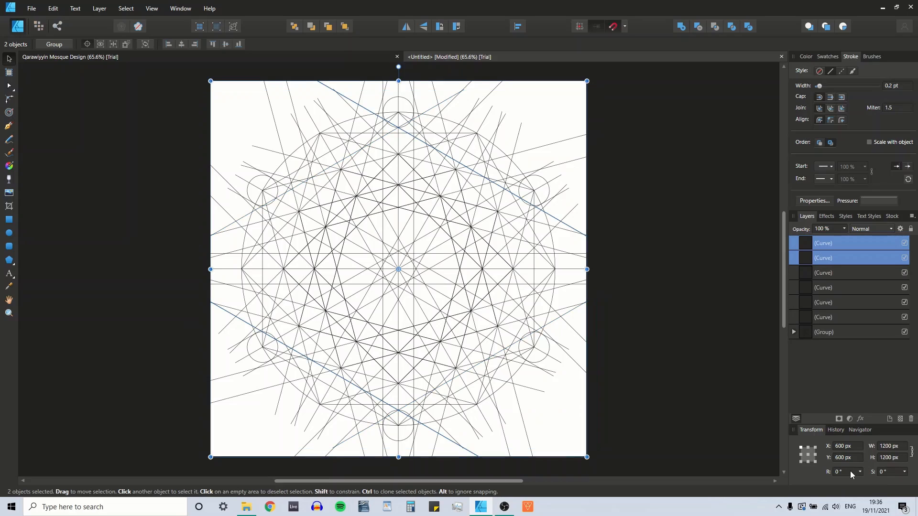
pyautogui.click(848, 472)
pyautogui.write('60')
pyautogui.press('Return')
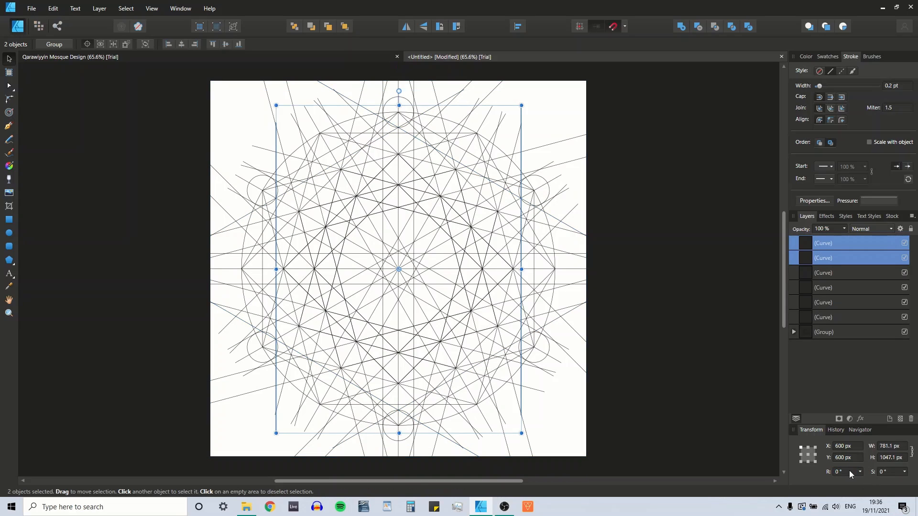
pyautogui.click(701, 219)
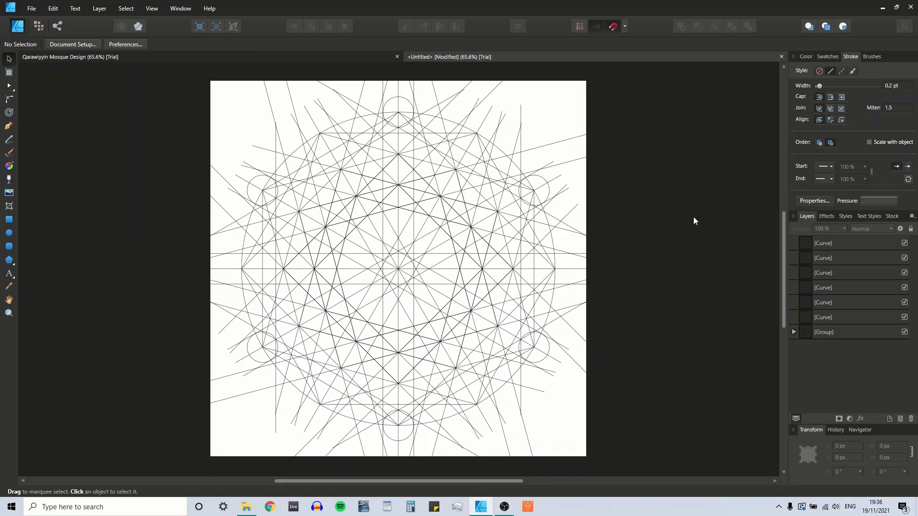
# Move the six loose curves into the existing construction group and deselect everything
pyautogui.click(812, 247)
pyautogui.keyDown('shift'); pyautogui.click(824, 317); pyautogui.keyUp('shift')
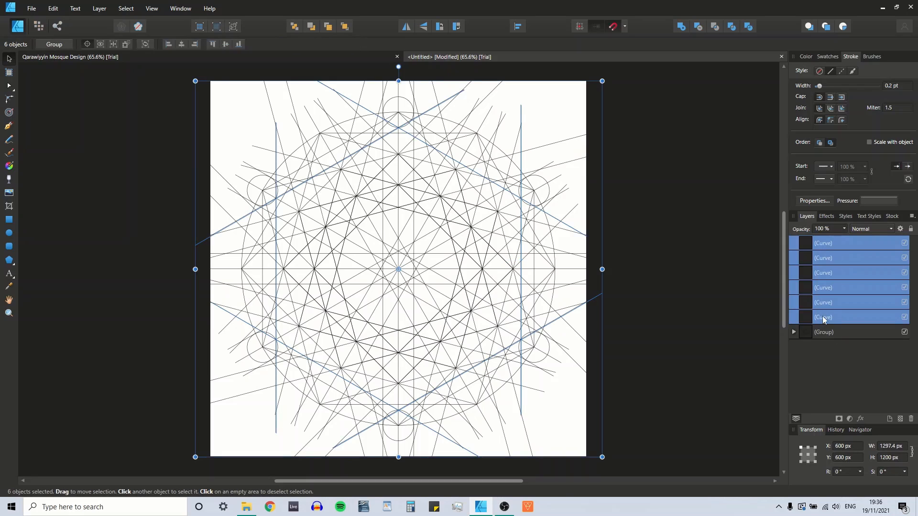
pyautogui.moveTo(823, 318); pyautogui.dragTo(824, 338)
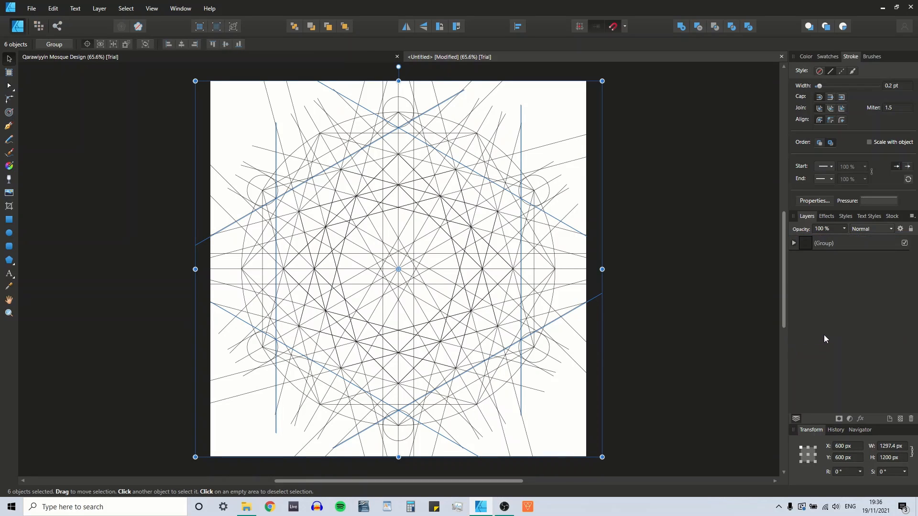
pyautogui.click(136, 126)
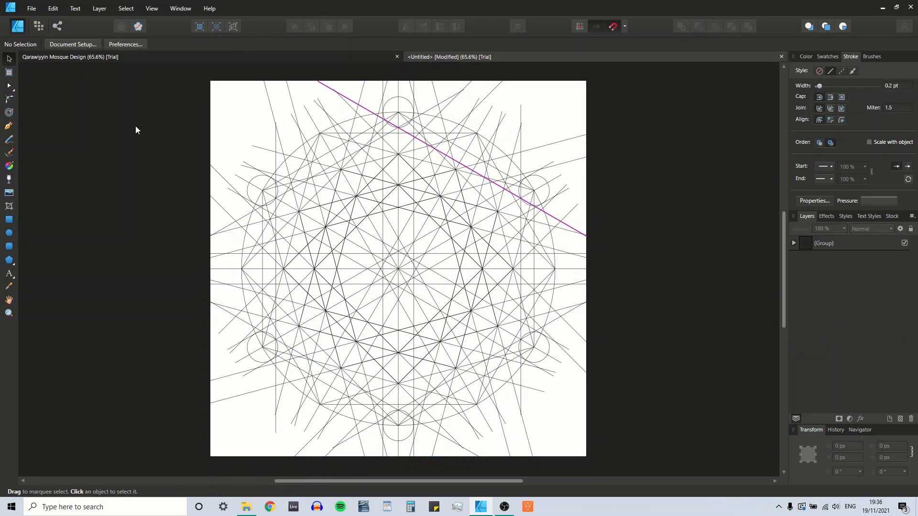
# Save the document as Qarawiyyin Mosque Construction Video in the Qarawiyyin Mosque folder
pyautogui.click(32, 9)
pyautogui.click(56, 97)
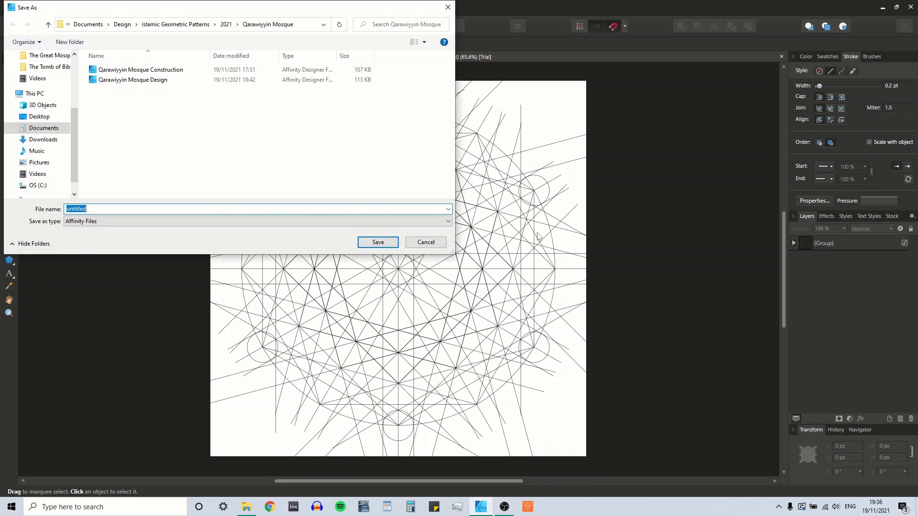
pyautogui.click(162, 80)
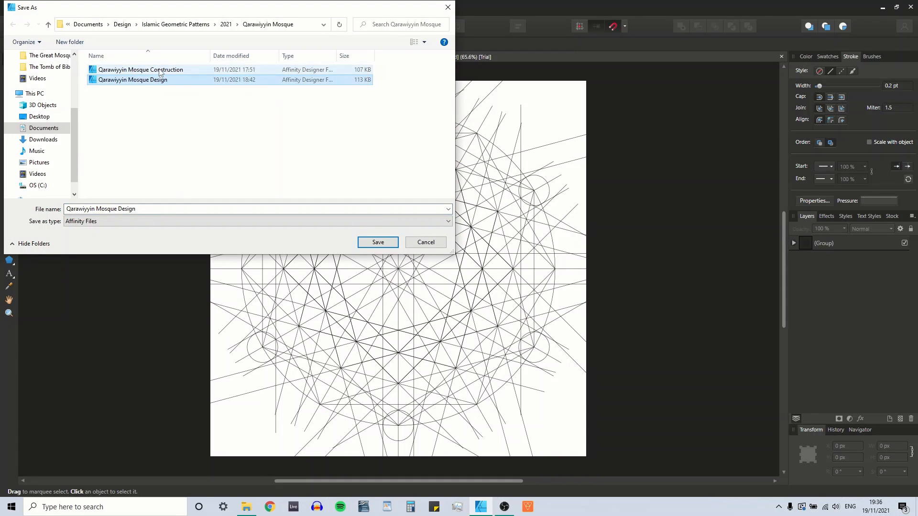
pyautogui.click(160, 71)
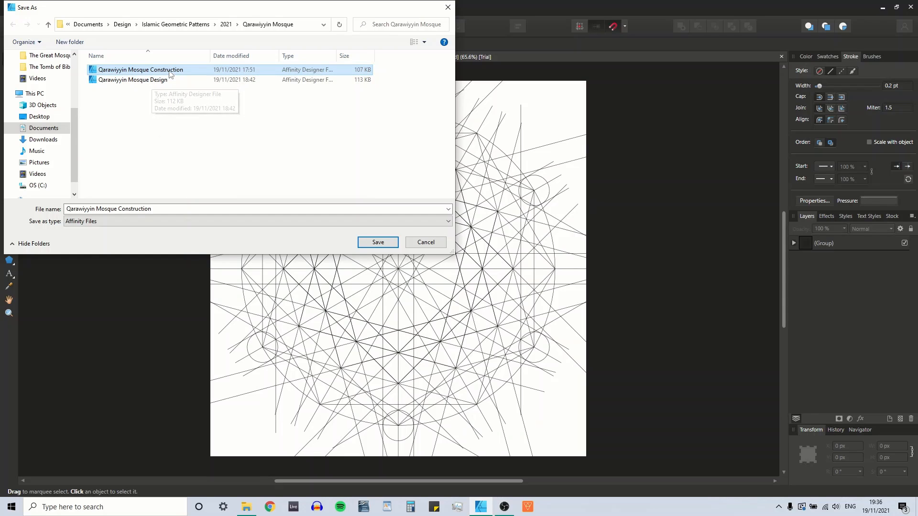
pyautogui.click(165, 210)
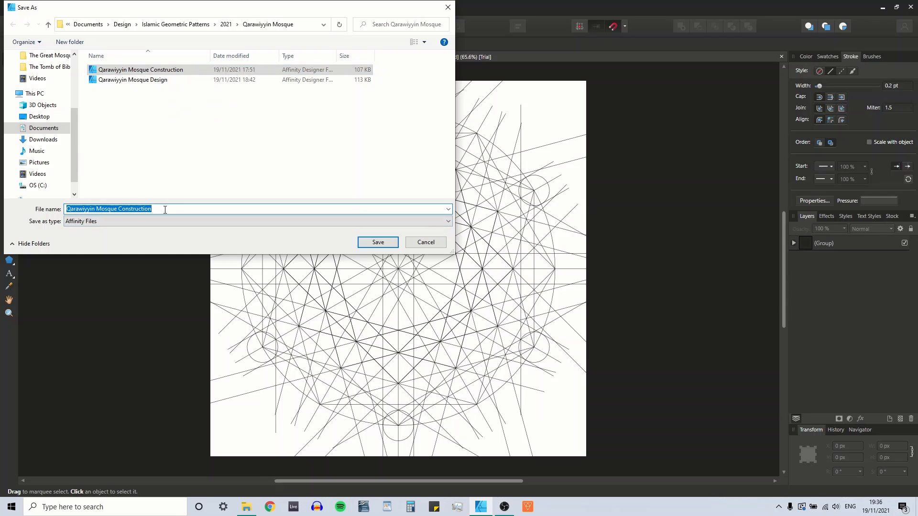
pyautogui.click(165, 210)
pyautogui.write('Video')
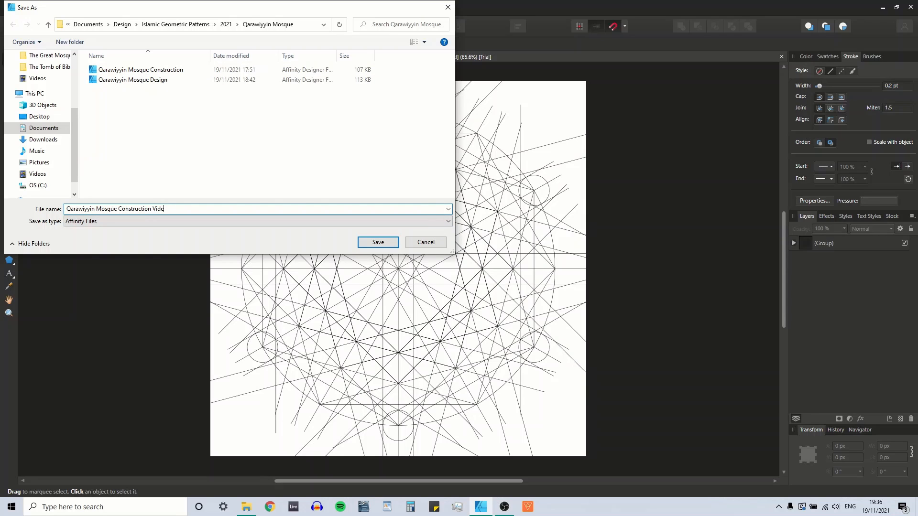
pyautogui.press('Return')
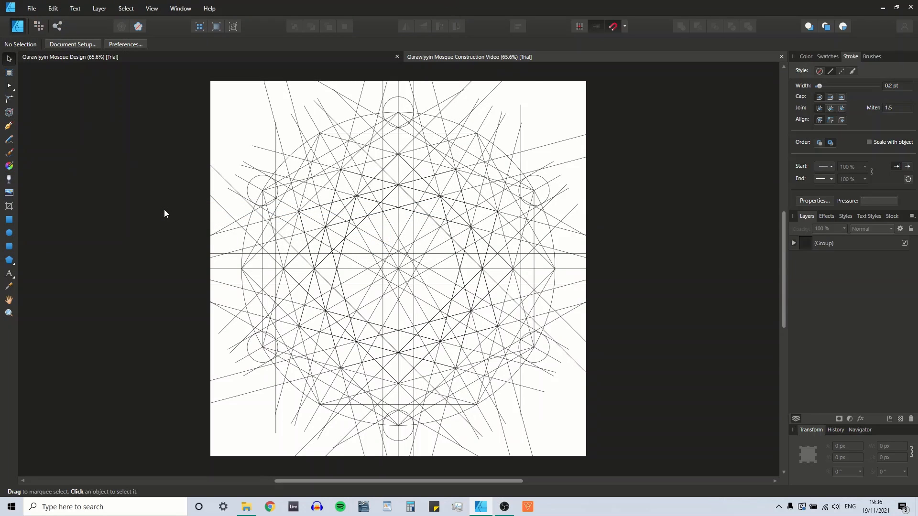
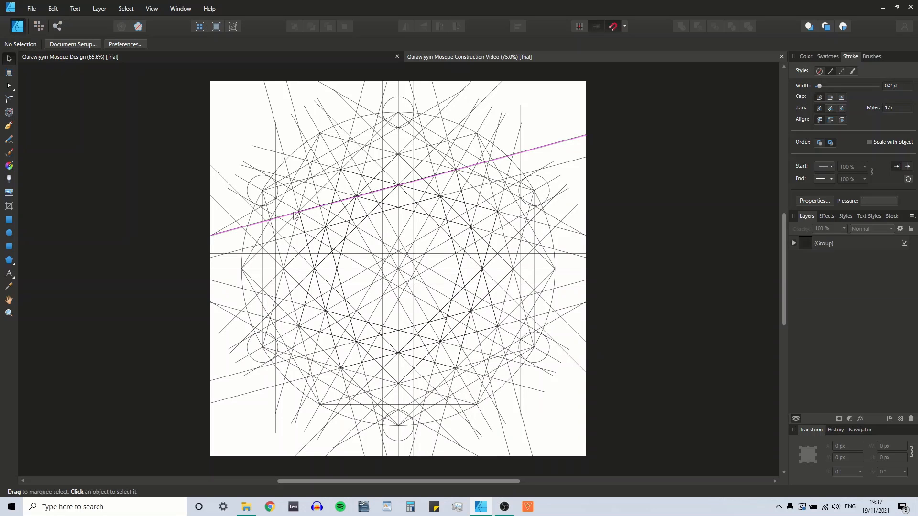
# Set the stroke for new lines to red with a width of 1 pt
pyautogui.hotkey('ctrl', '1')
pyautogui.scroll(3, 328, 234)
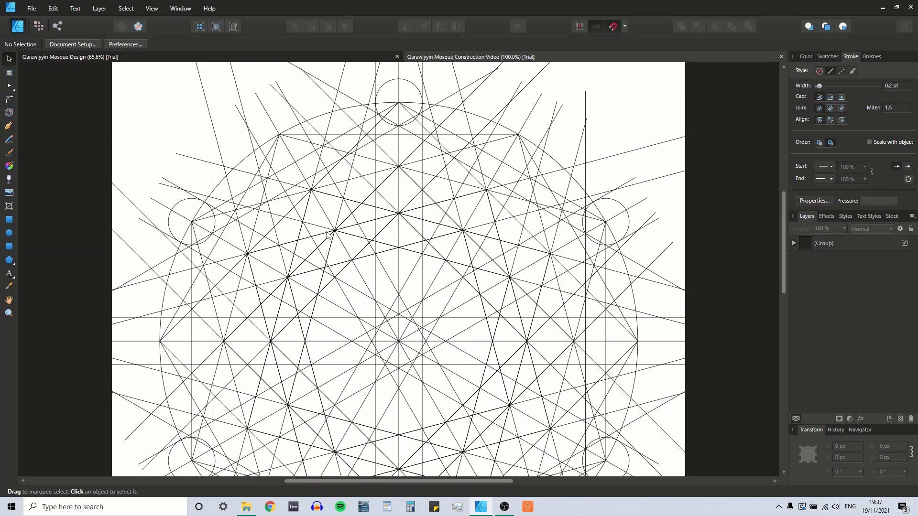
pyautogui.scroll(1, 328, 234)
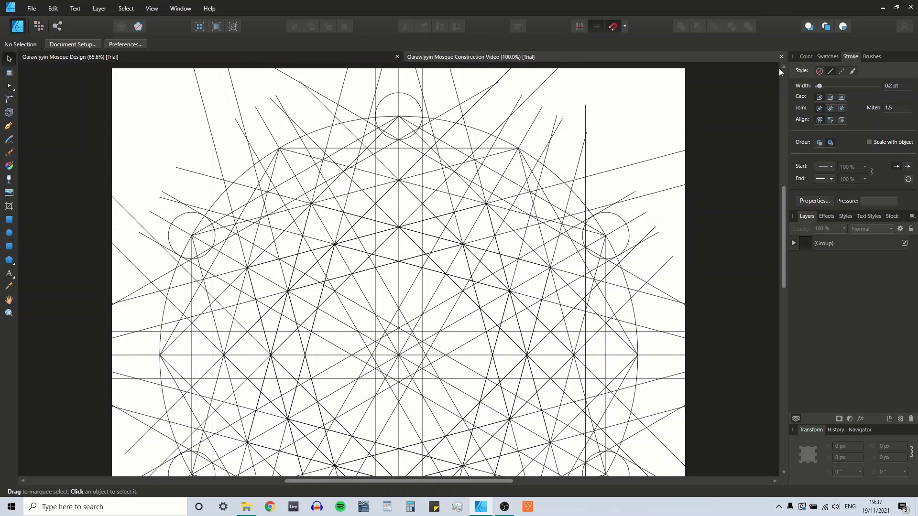
pyautogui.click(806, 57)
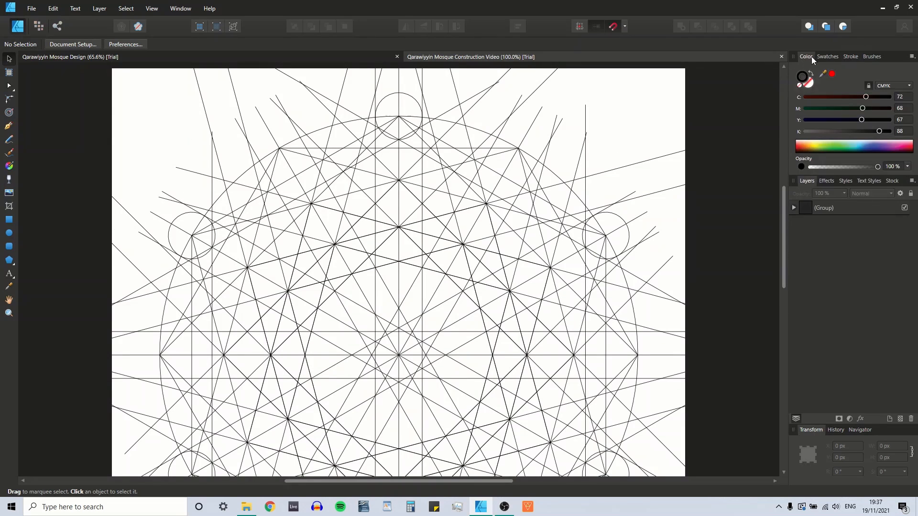
pyautogui.click(850, 57)
pyautogui.click(895, 89)
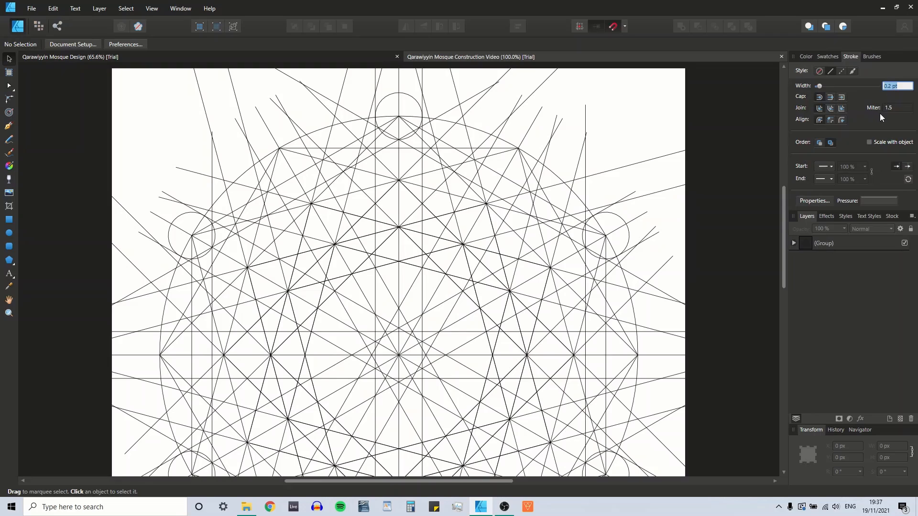
pyautogui.write('1')
pyautogui.press('Return')
# Trace a symmetric red zigzag with the Pen tool from the page's left edge through the upper construction intersections and central peak to its right edge
pyautogui.click(9, 126)
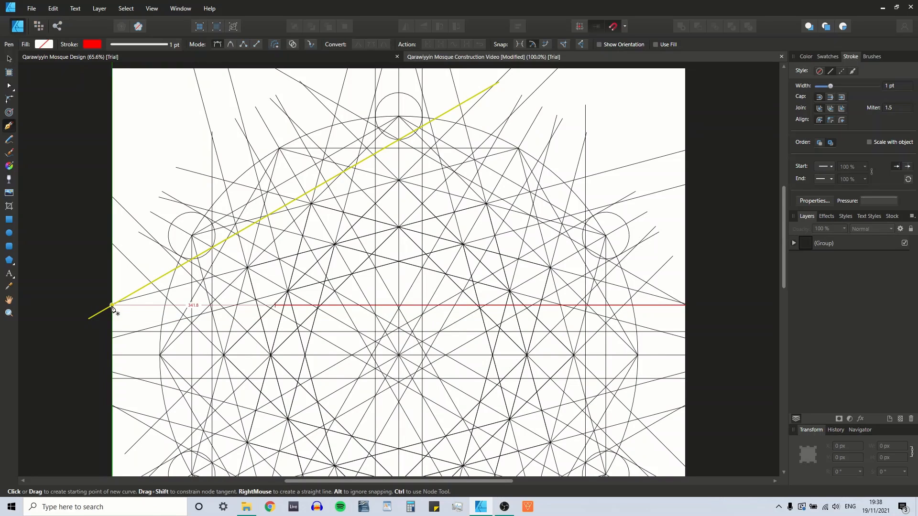
pyautogui.click(112, 306)
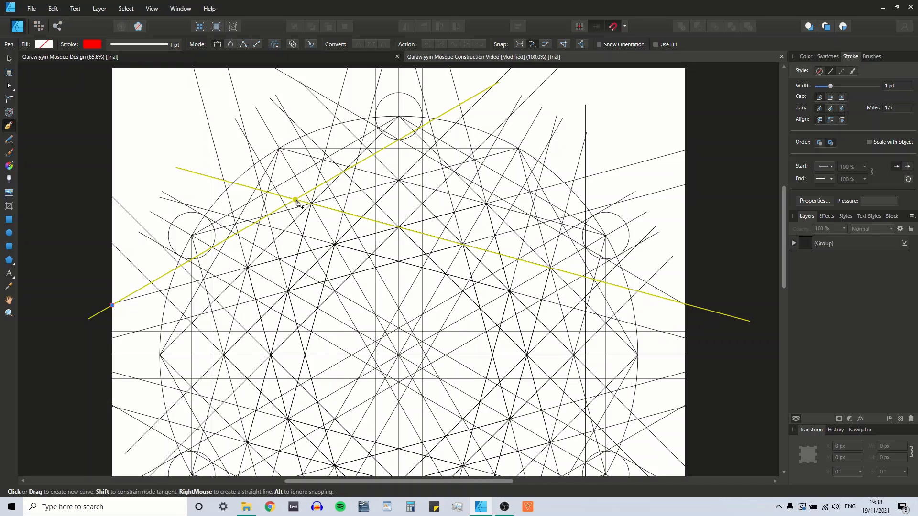
pyautogui.click(296, 200)
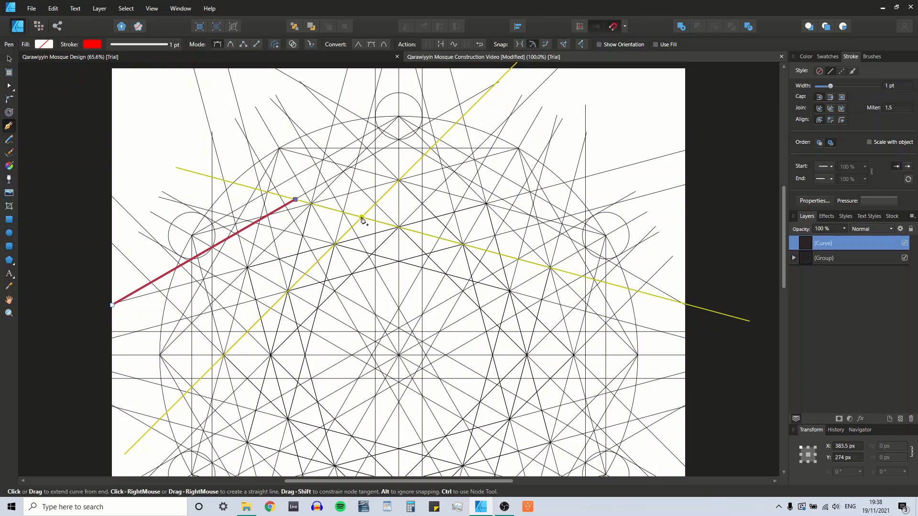
pyautogui.click(362, 218)
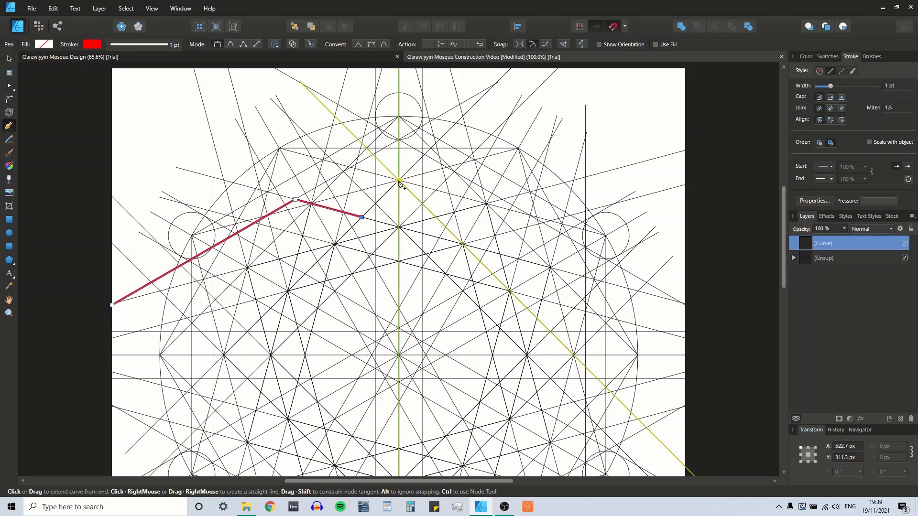
pyautogui.click(399, 181)
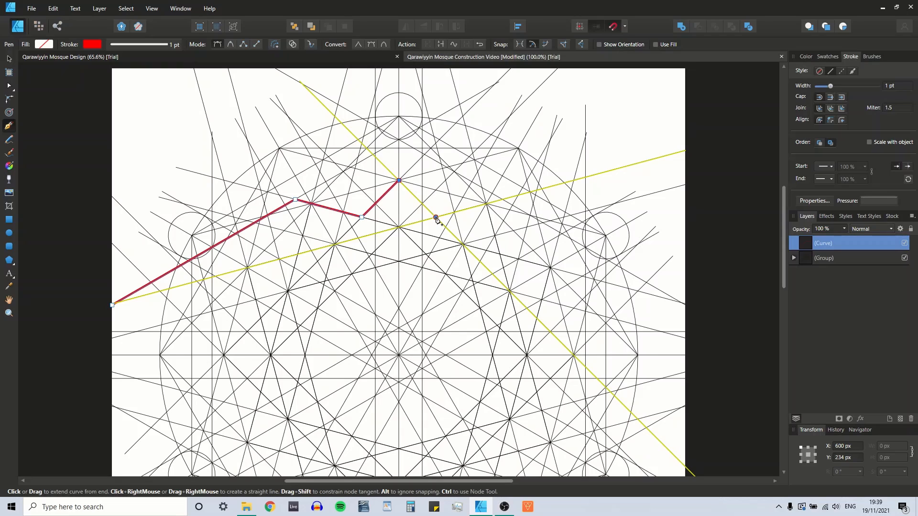
pyautogui.click(435, 217)
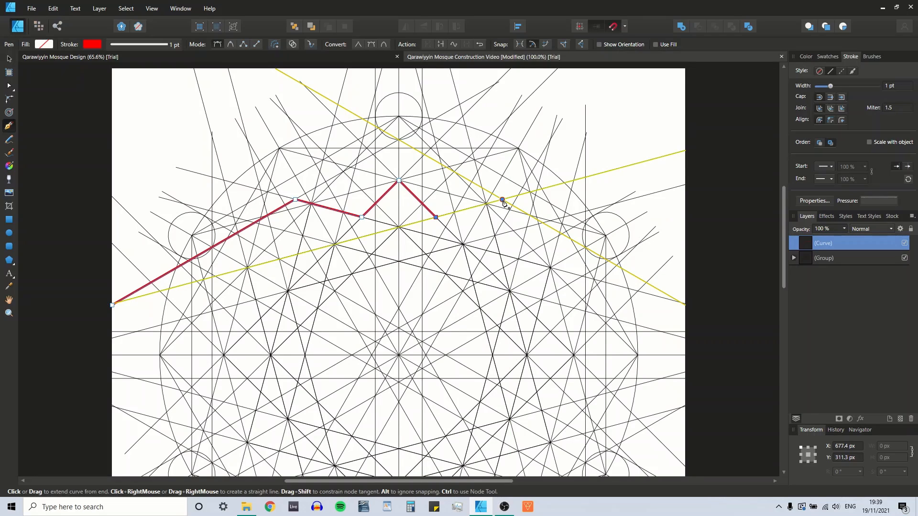
pyautogui.click(502, 199)
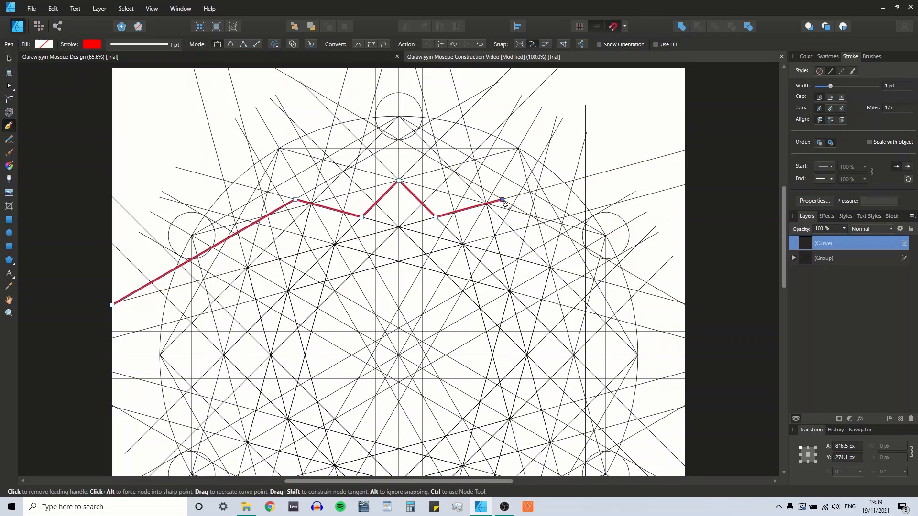
pyautogui.click(686, 305)
# Close the red outline around the two upper page corners back to its starting point, and deselect it
pyautogui.scroll(1, 680, 210)
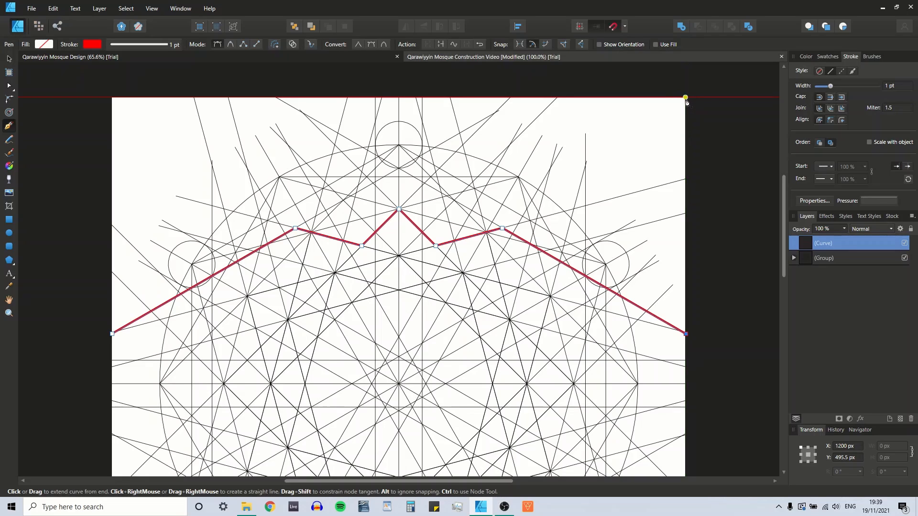
pyautogui.click(686, 98)
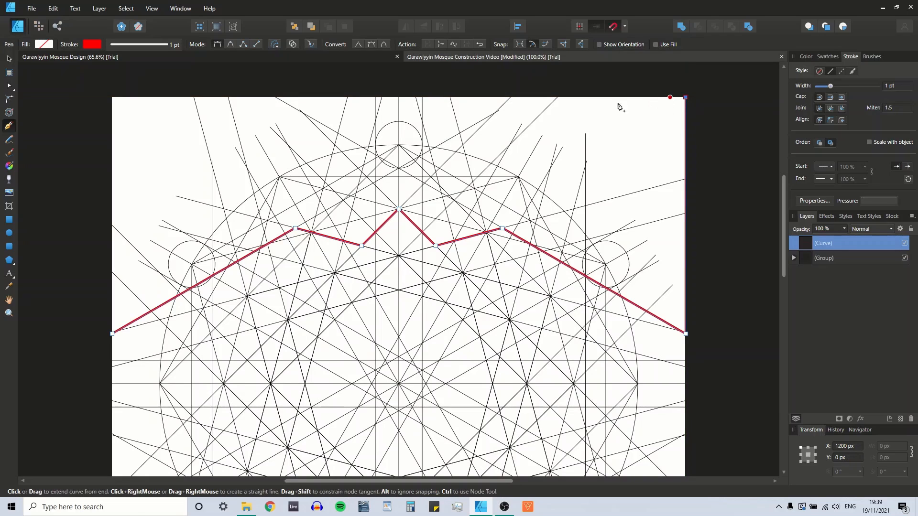
pyautogui.click(112, 97)
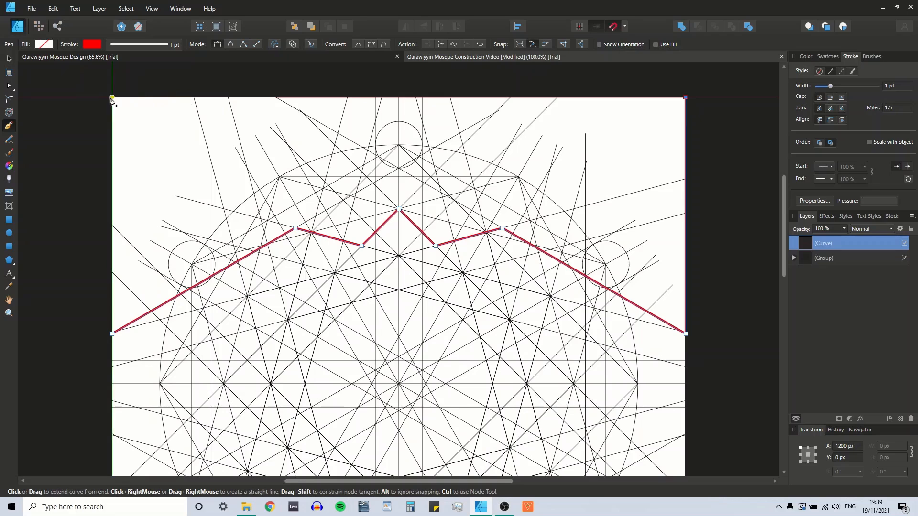
pyautogui.click(113, 335)
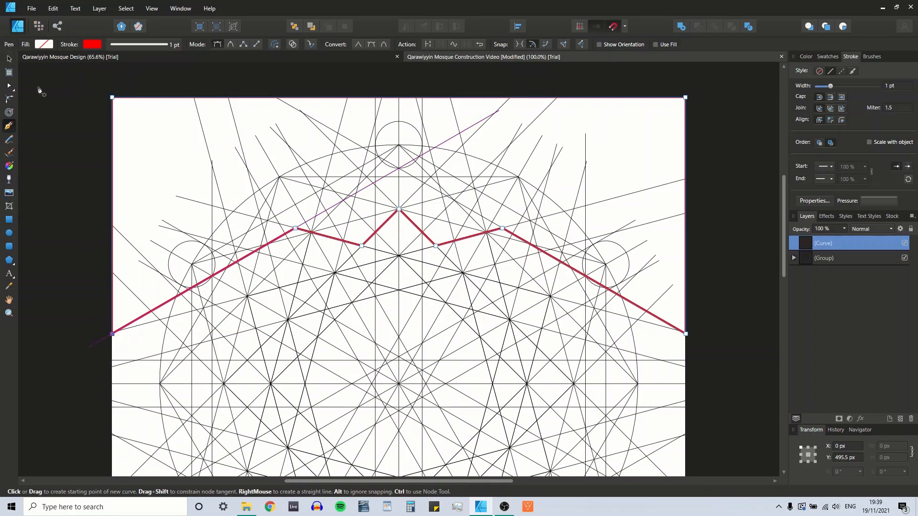
pyautogui.click(50, 121)
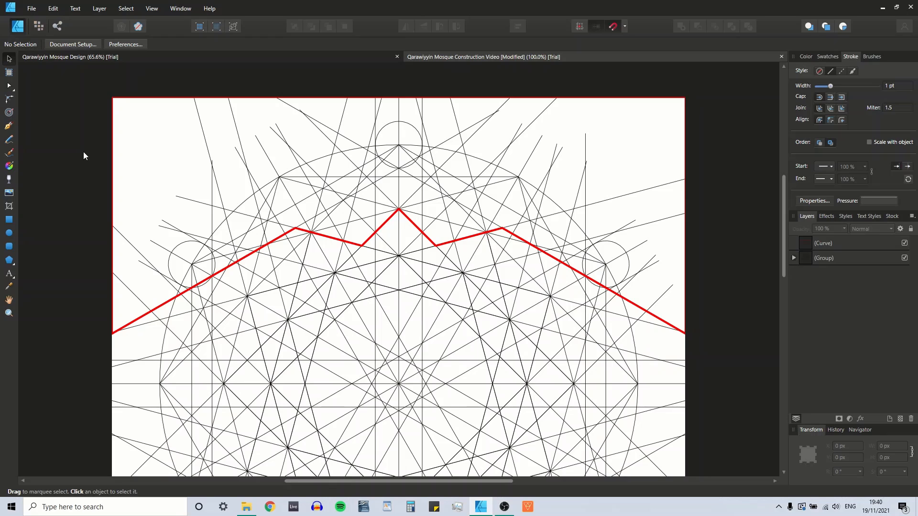
pyautogui.hotkey('ctrl', '0')
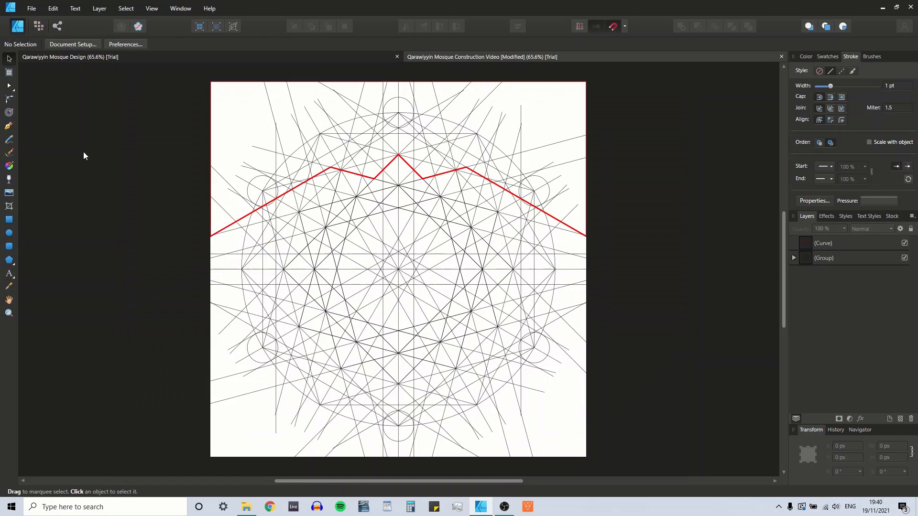
pyautogui.click(276, 202)
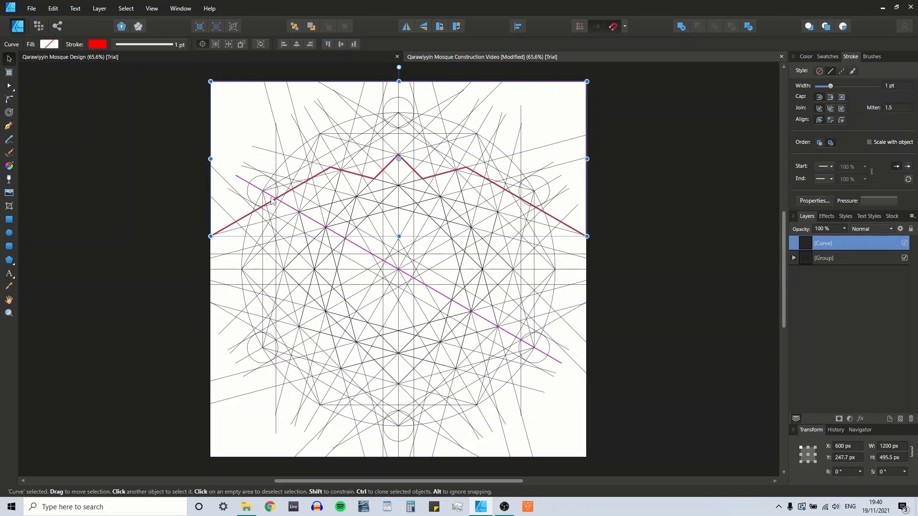
pyautogui.hotkey('ctrl', 'j')
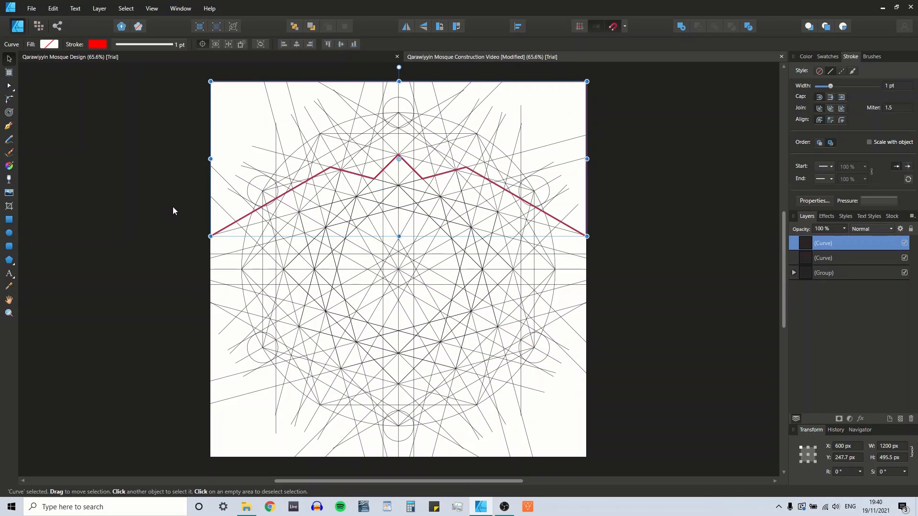
pyautogui.click(53, 8)
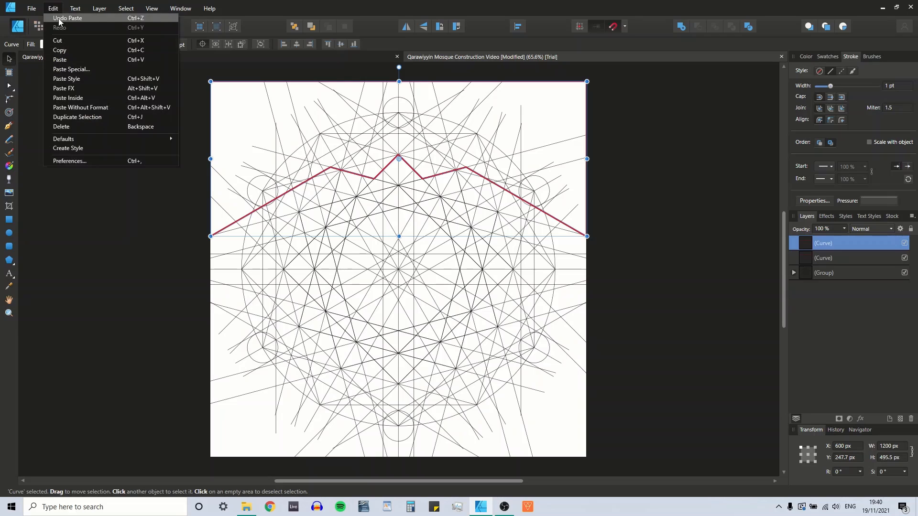
pyautogui.click(67, 19)
pyautogui.click(87, 202)
pyautogui.click(292, 193)
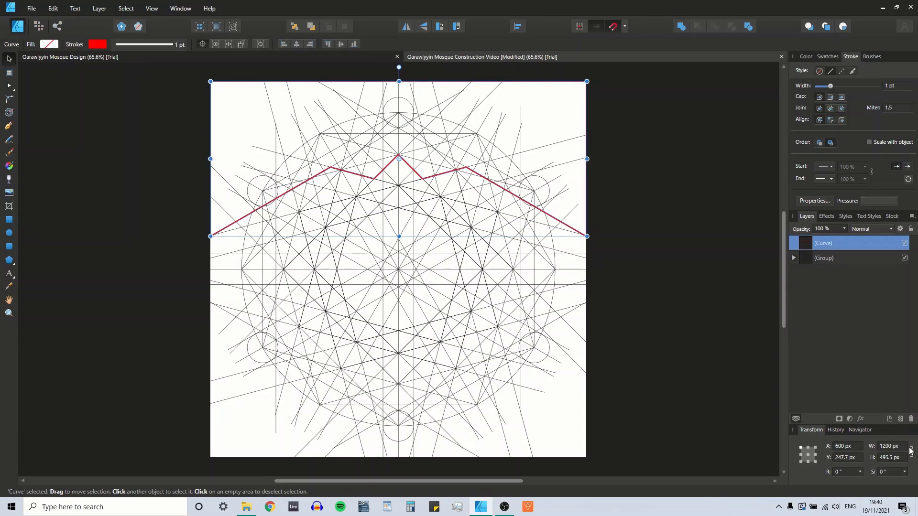
pyautogui.click(808, 447)
pyautogui.click(801, 448)
pyautogui.click(699, 329)
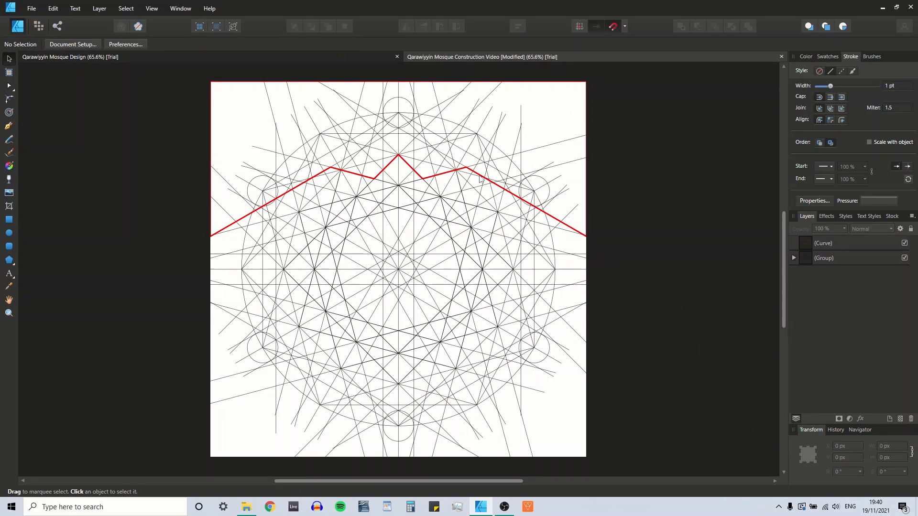
# Duplicate the red outline, place the copy flipped vertically against the page's lower edge, and set its transform anchor to the centre
pyautogui.click(445, 175)
pyautogui.hotkey('ctrl', 'j')
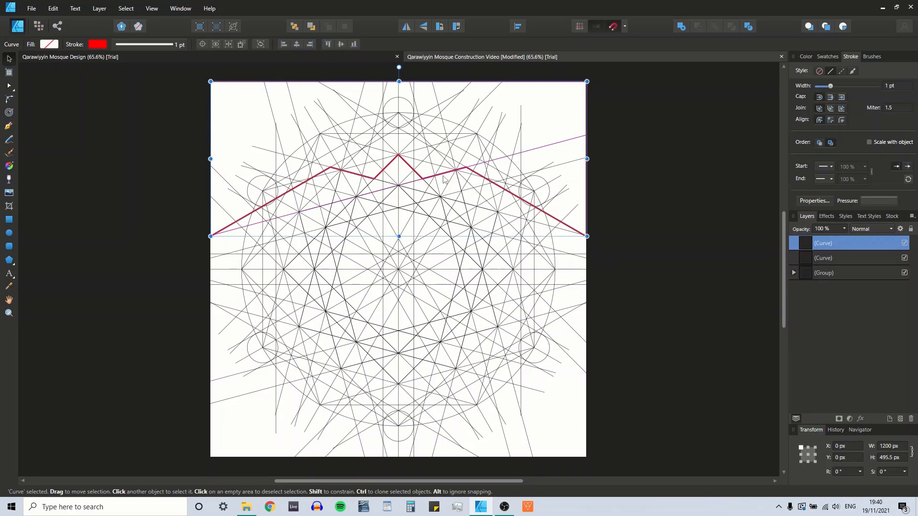
pyautogui.click(424, 28)
pyautogui.moveTo(452, 149); pyautogui.dragTo(454, 371)
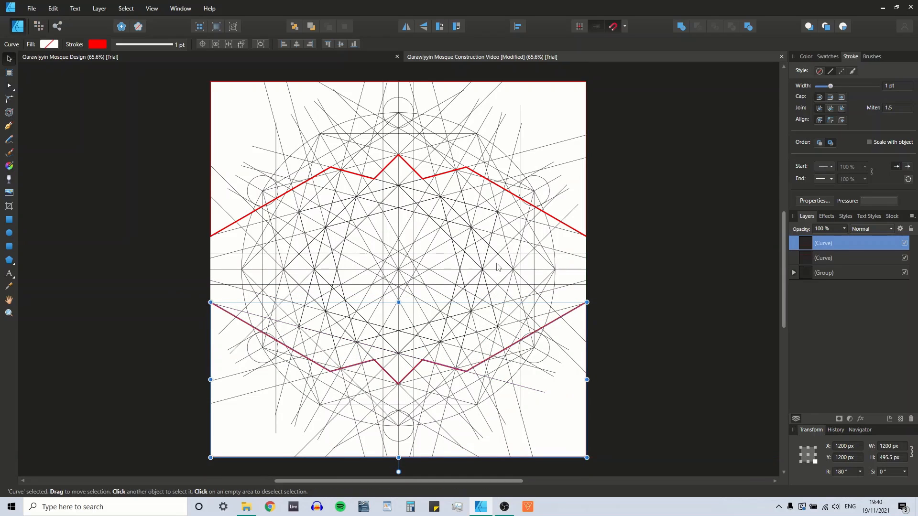
pyautogui.click(808, 462)
pyautogui.click(808, 454)
# Lock the construction line group and deselect it
pyautogui.click(879, 275)
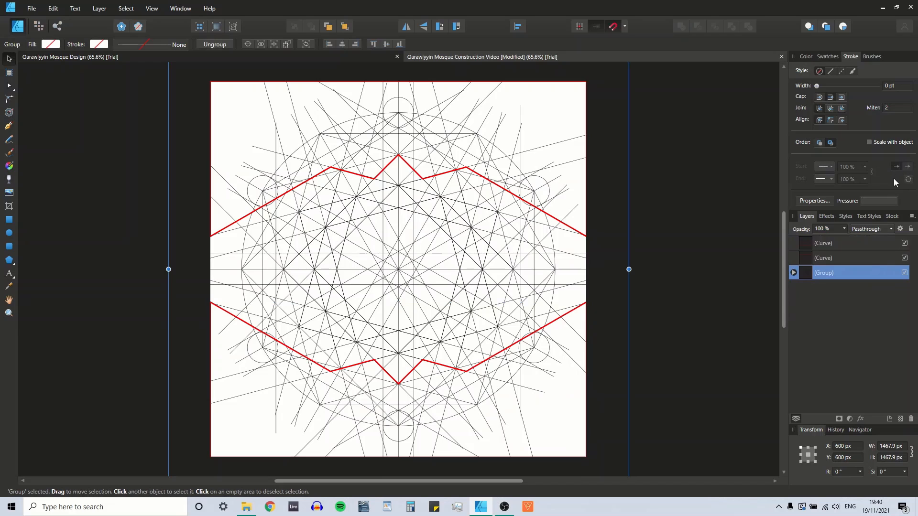
pyautogui.click(910, 229)
pyautogui.click(705, 273)
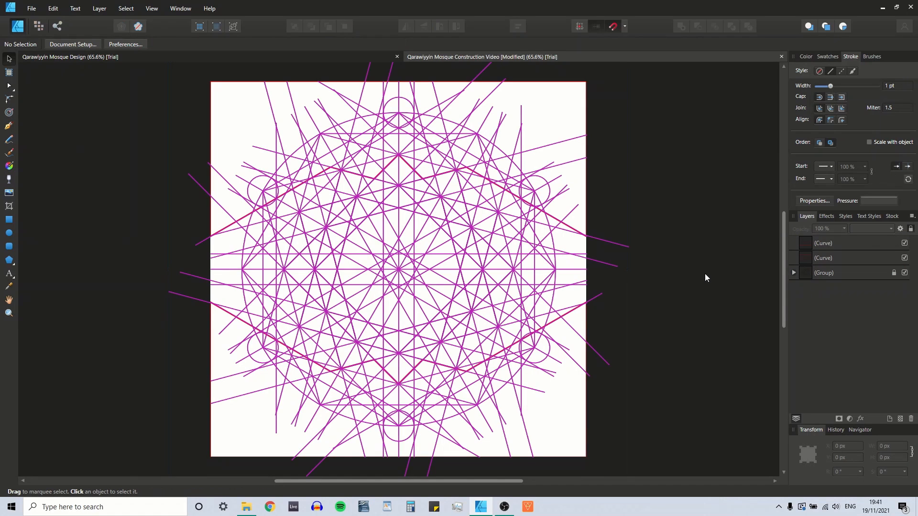
# Duplicate both red outlines together and rotate the copied pair by 60° about the centre
pyautogui.hotkey('ctrl', 'a')
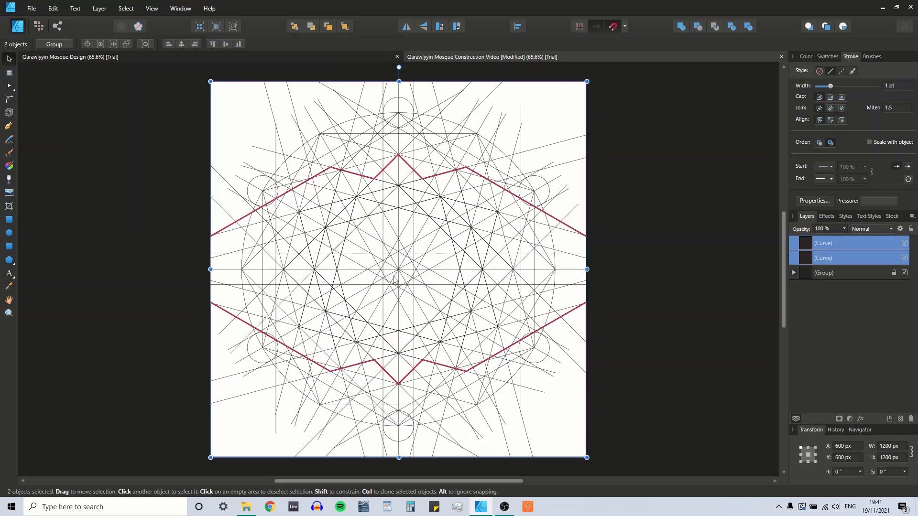
pyautogui.hotkey('ctrl', 'j')
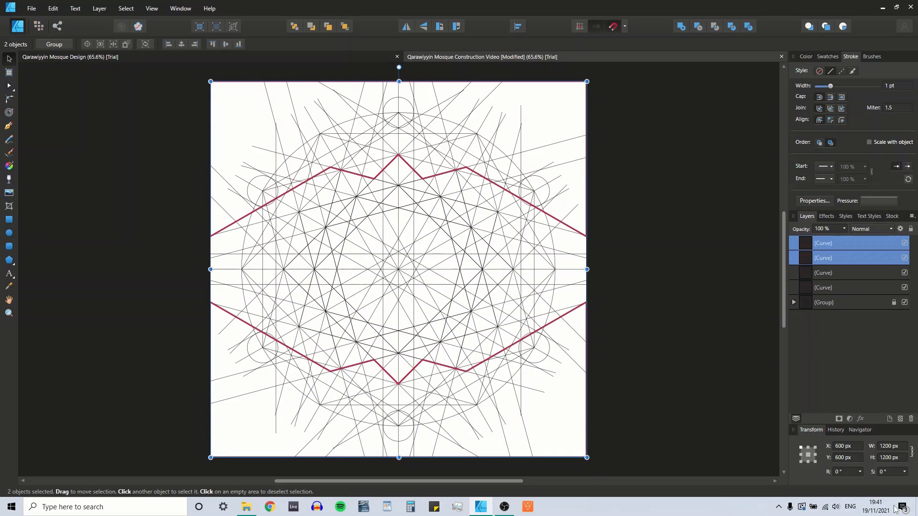
pyautogui.click(844, 472)
pyautogui.write('60')
pyautogui.press('Return')
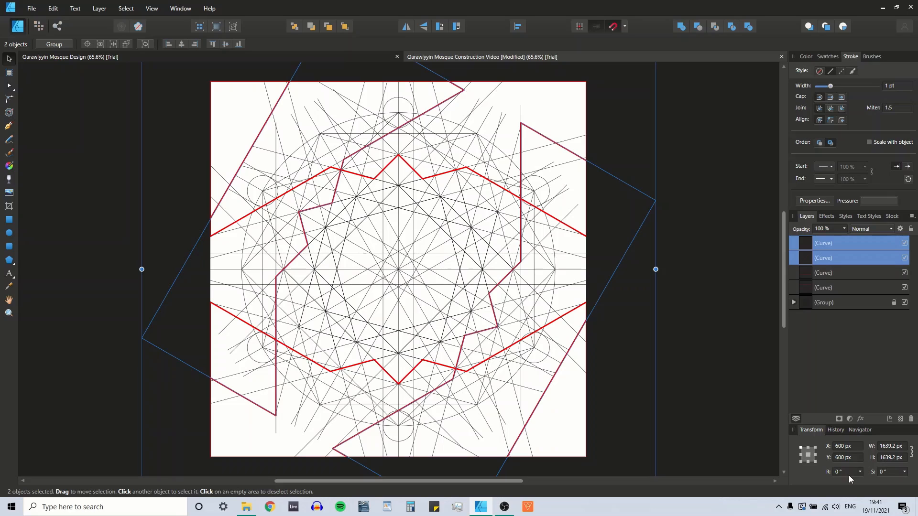
# Create another copy of the original unrotated pair of red outlines and rotate it by -60° about the centre
pyautogui.hotkey('ctrl', 'j')
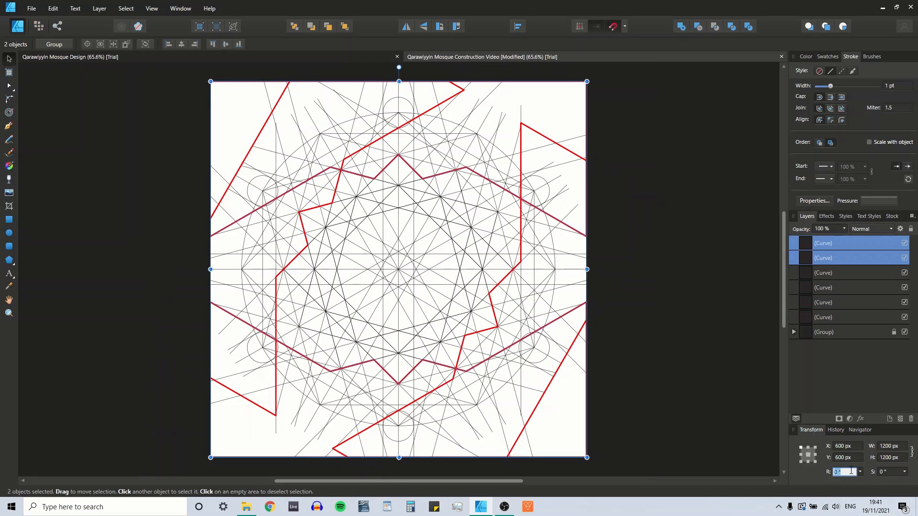
pyautogui.click(852, 472)
pyautogui.write('-60')
pyautogui.press('Return')
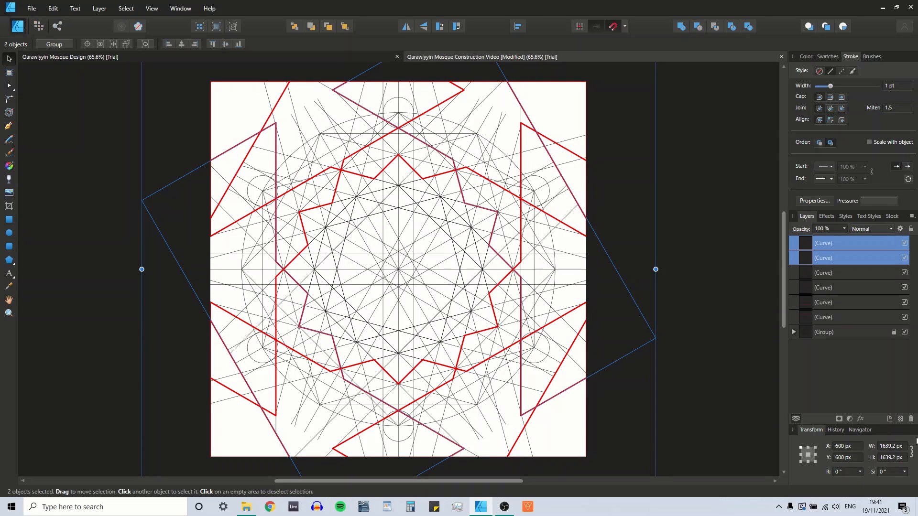
# Deselect the outlines and briefly hide the construction group to check the red pattern alone, leaving the group shown
pyautogui.click(770, 291)
pyautogui.click(904, 332)
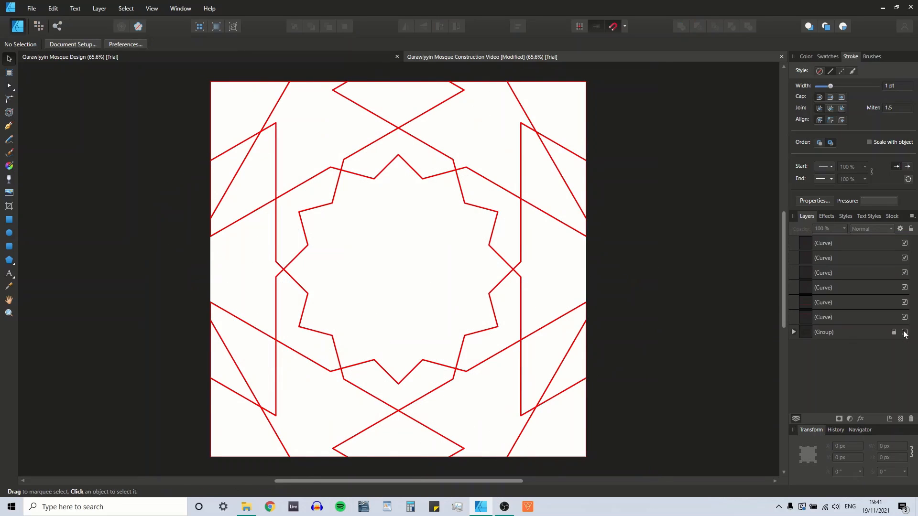
pyautogui.click(905, 333)
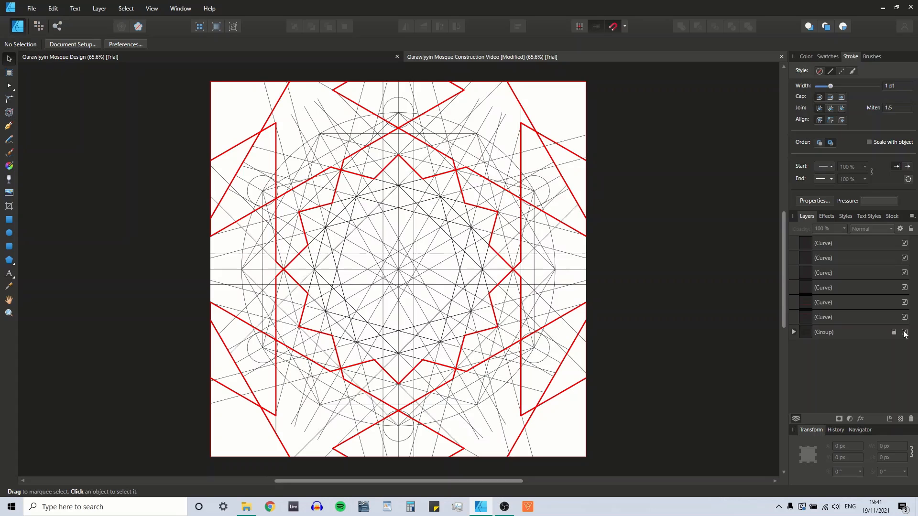
# Group all six red outlines and lock the group, checking it by hiding and showing it once
pyautogui.click(831, 317)
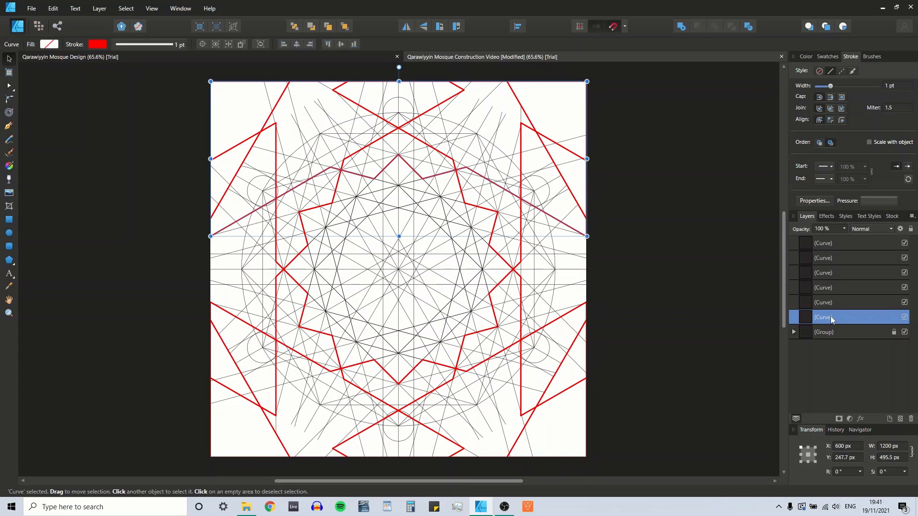
pyautogui.keyDown('shift'); pyautogui.click(831, 243); pyautogui.keyUp('shift')
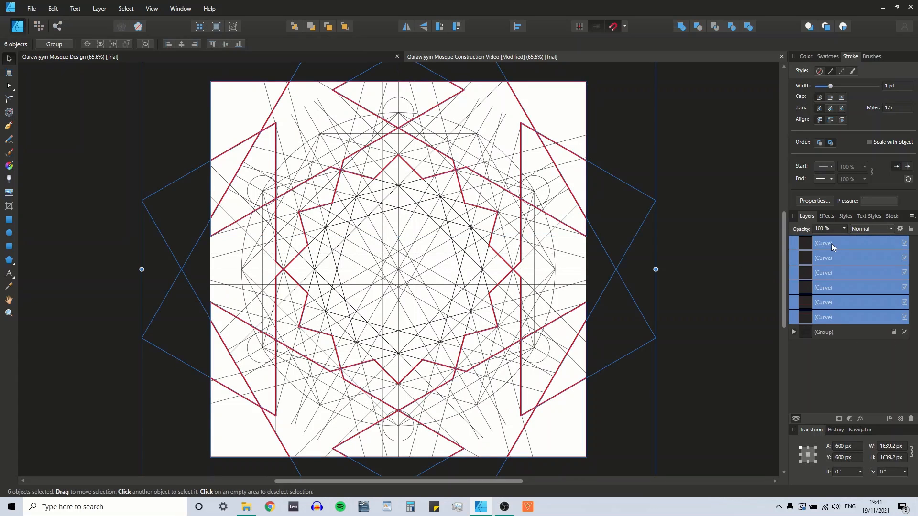
pyautogui.hotkey('ctrl', 'g')
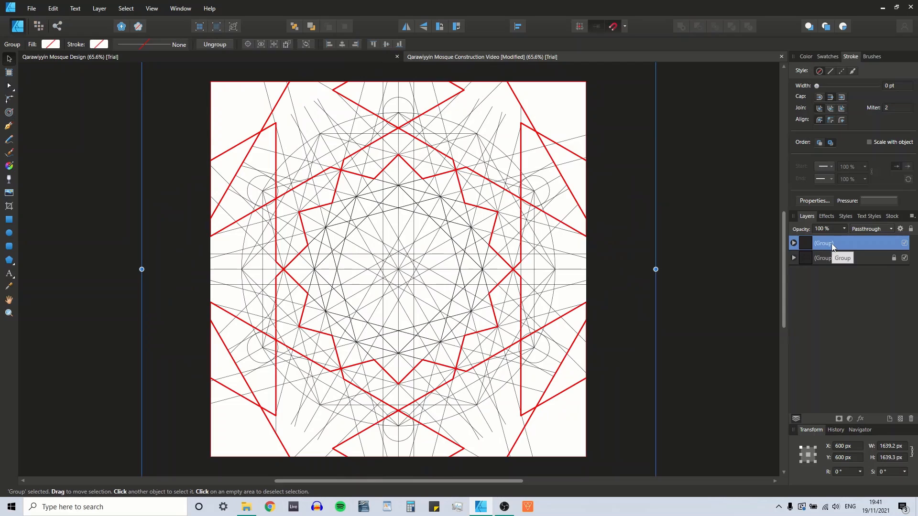
pyautogui.click(911, 229)
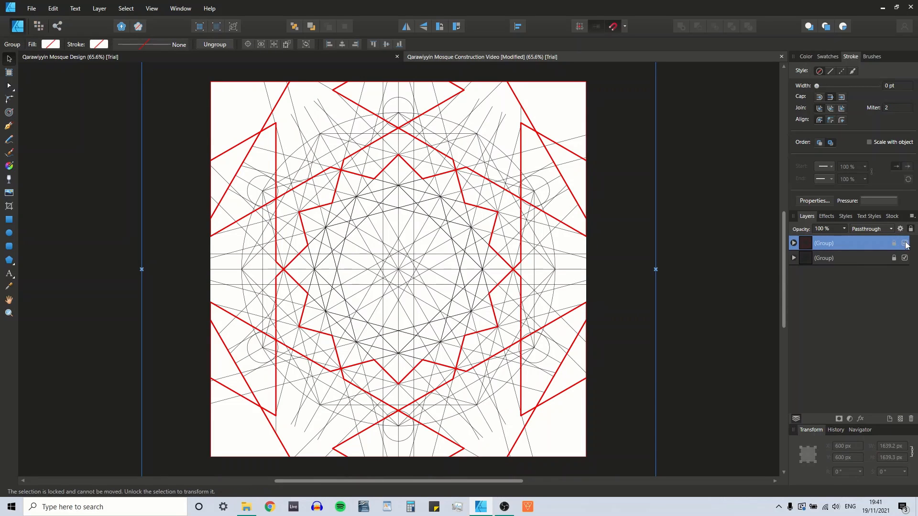
pyautogui.click(905, 244)
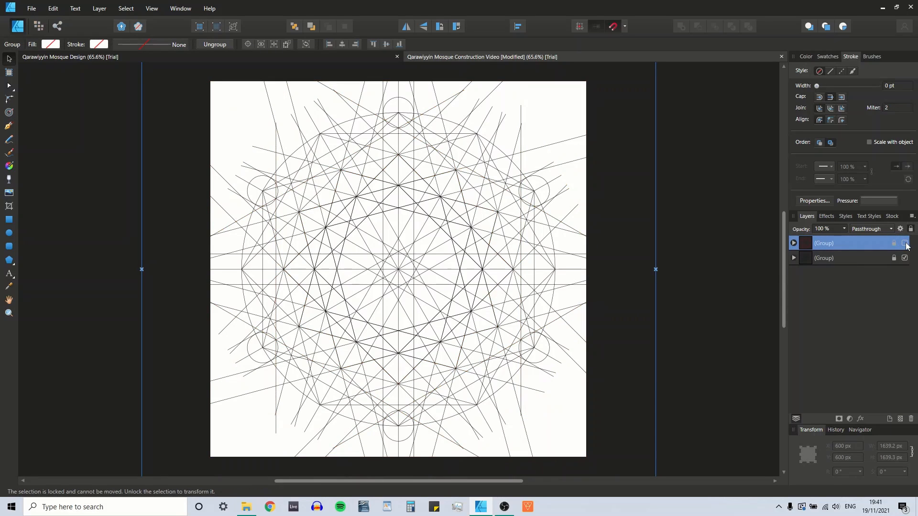
pyautogui.click(905, 244)
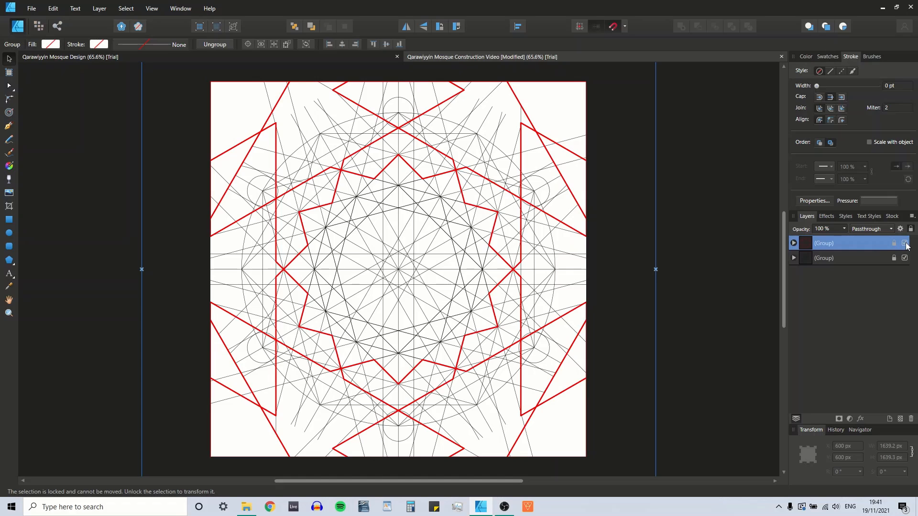
# Draw a red six-sided polygon over the pattern and set its size to 1000 × 1000 px
pyautogui.click(722, 223)
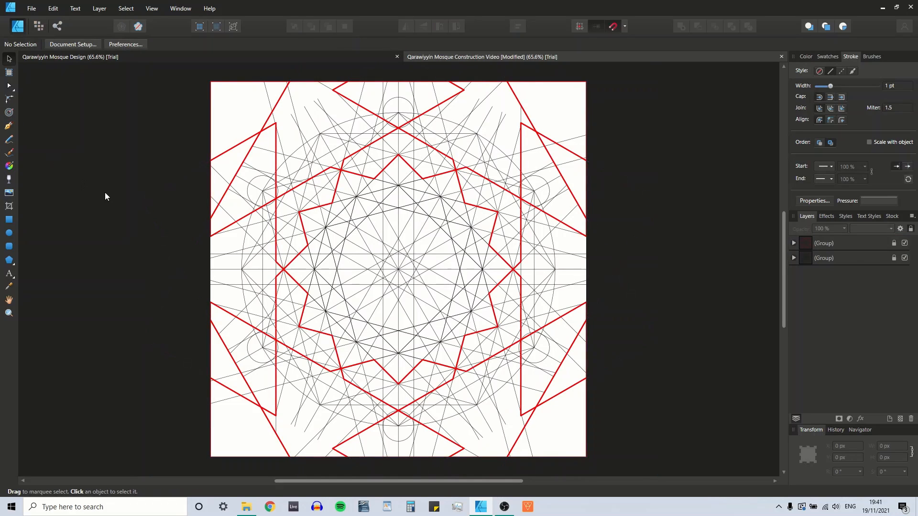
pyautogui.click(9, 261)
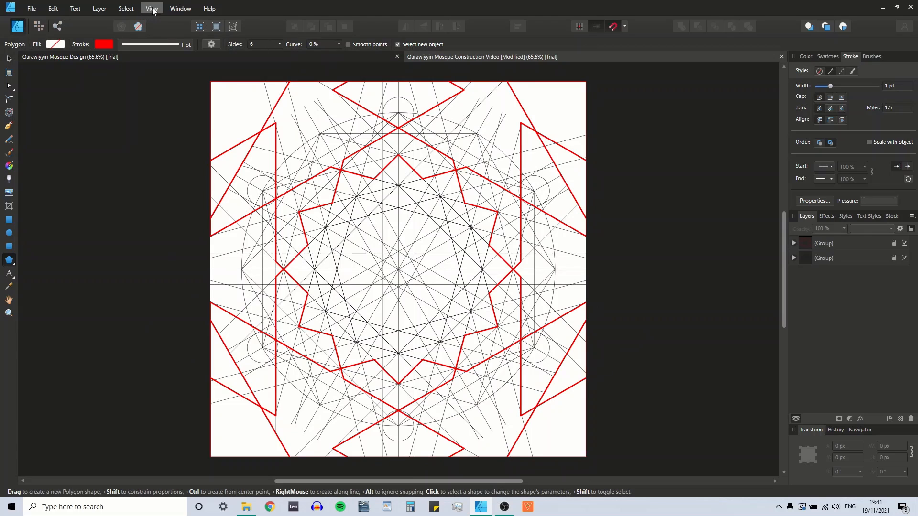
pyautogui.moveTo(243, 123); pyautogui.dragTo(555, 436)
pyautogui.click(10, 58)
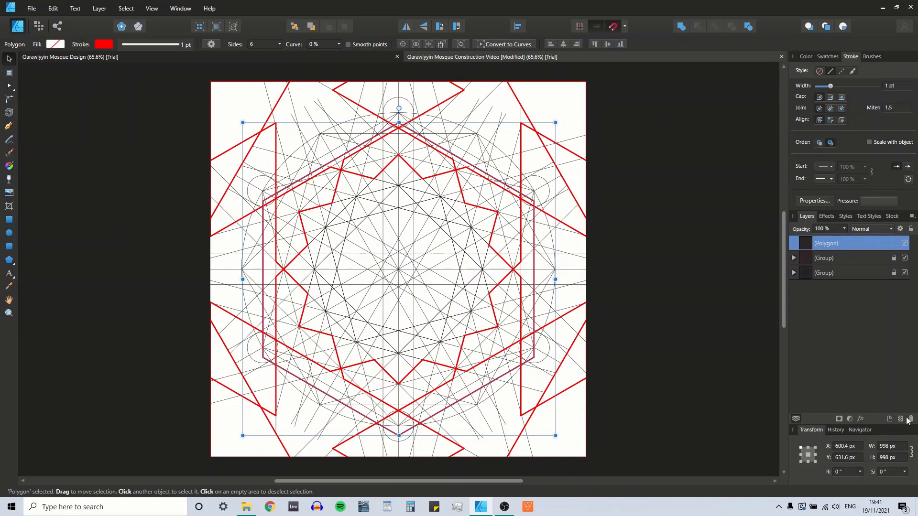
pyautogui.click(841, 473)
pyautogui.click(892, 447)
pyautogui.write('1000')
pyautogui.press('Return')
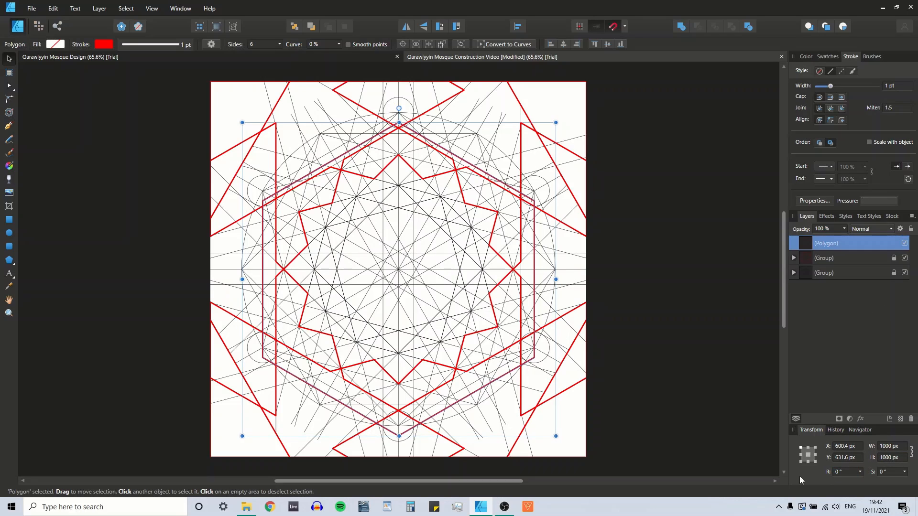
# Centre the hexagon horizontally and vertically on the page and move it into the locked group of red outlines
pyautogui.click(564, 44)
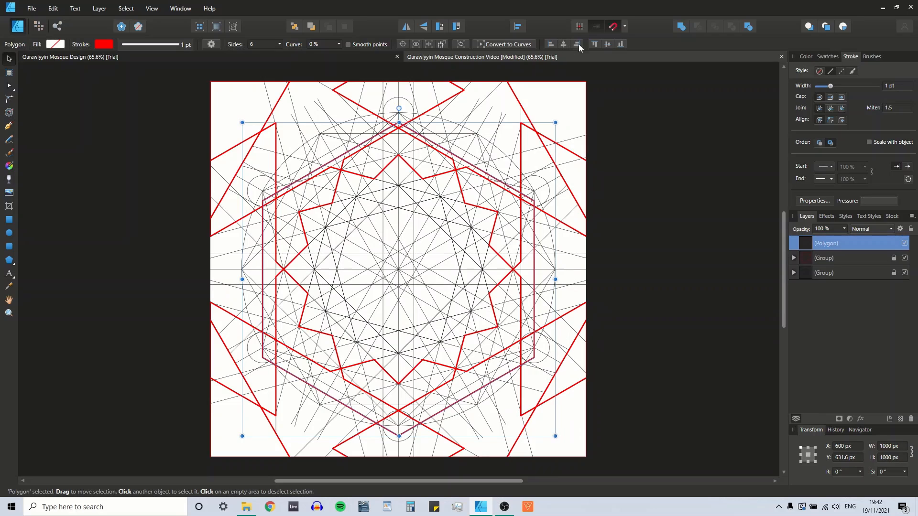
pyautogui.click(609, 44)
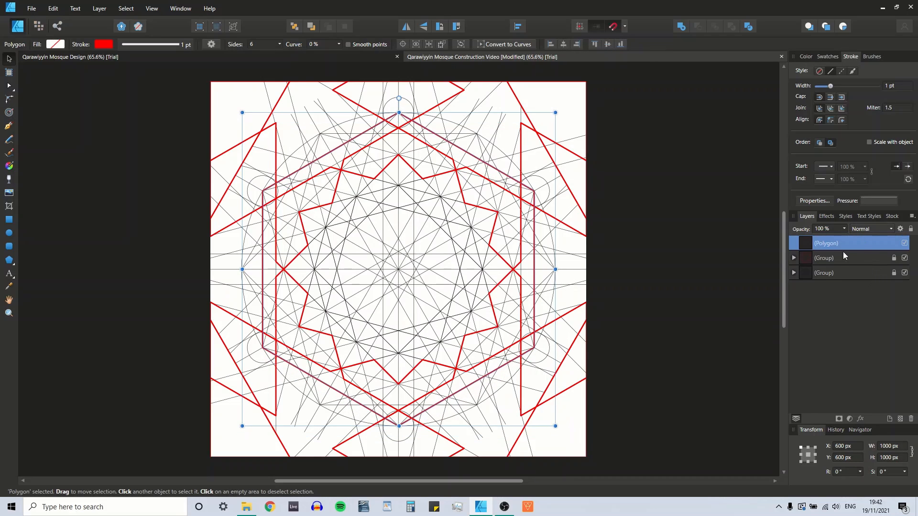
pyautogui.moveTo(825, 244); pyautogui.dragTo(829, 260)
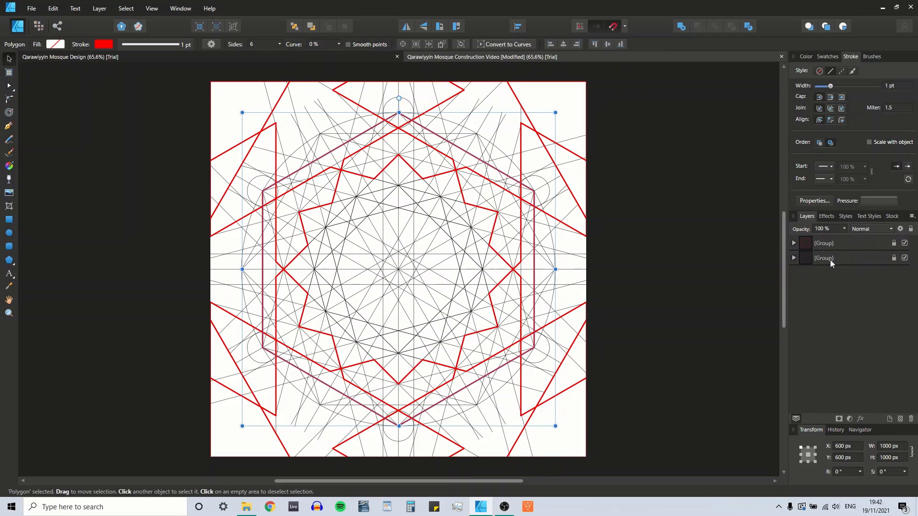
# Hide and show the red outlines group and the construction group in turn to check their contents, leaving both shown
pyautogui.click(834, 243)
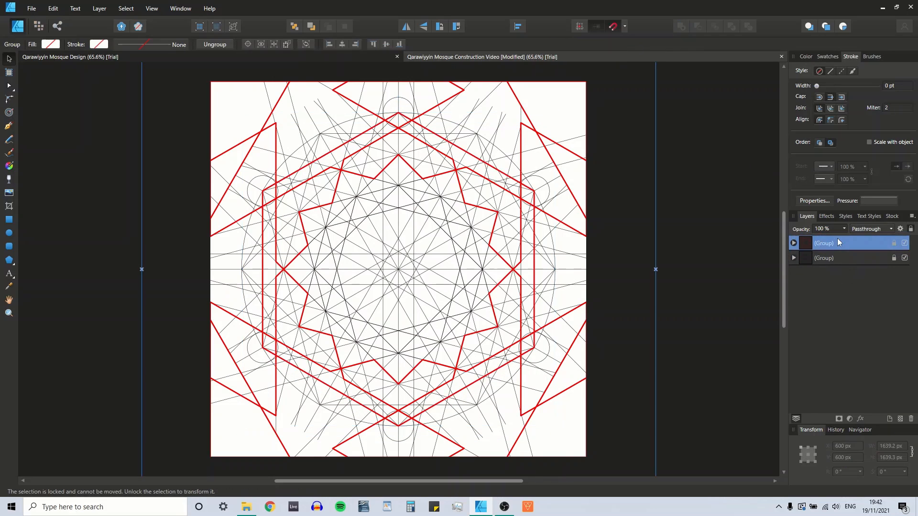
pyautogui.click(905, 243)
pyautogui.click(904, 243)
pyautogui.click(905, 258)
pyautogui.click(904, 258)
pyautogui.click(727, 231)
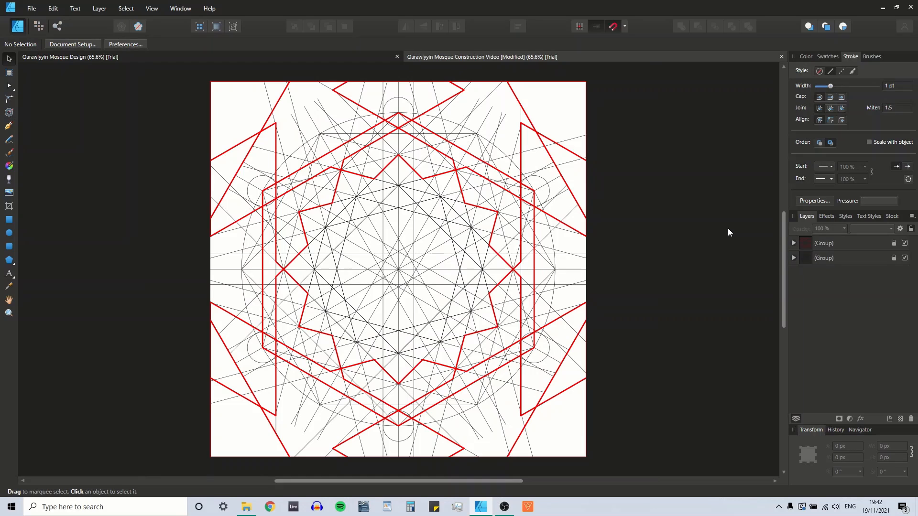
# Zoom the working document to 100% and open the recent file Qarawiyyin Mosque Construction
pyautogui.hotkey('ctrl', '1')
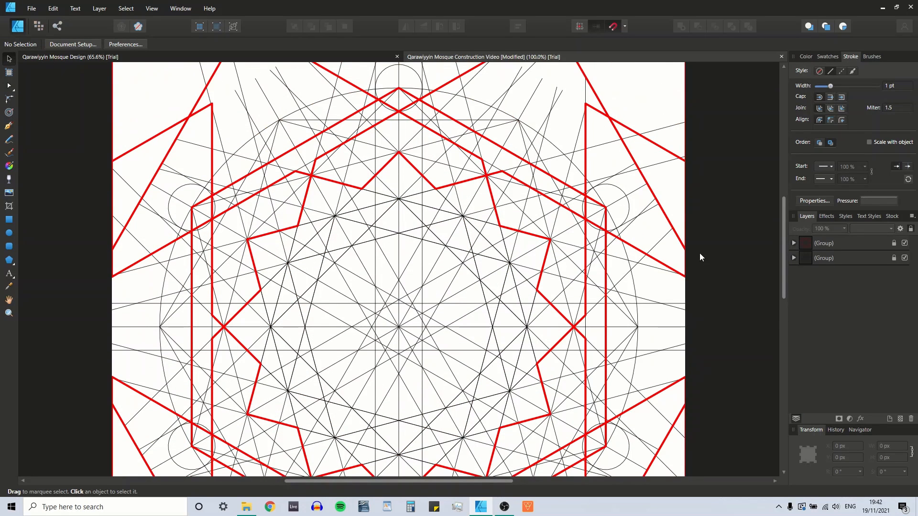
pyautogui.scroll(-1, 700, 255)
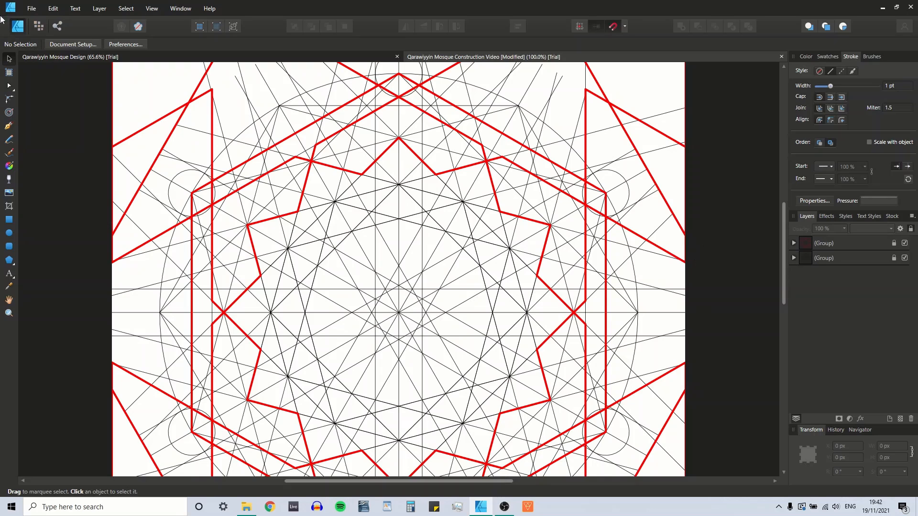
pyautogui.click(32, 9)
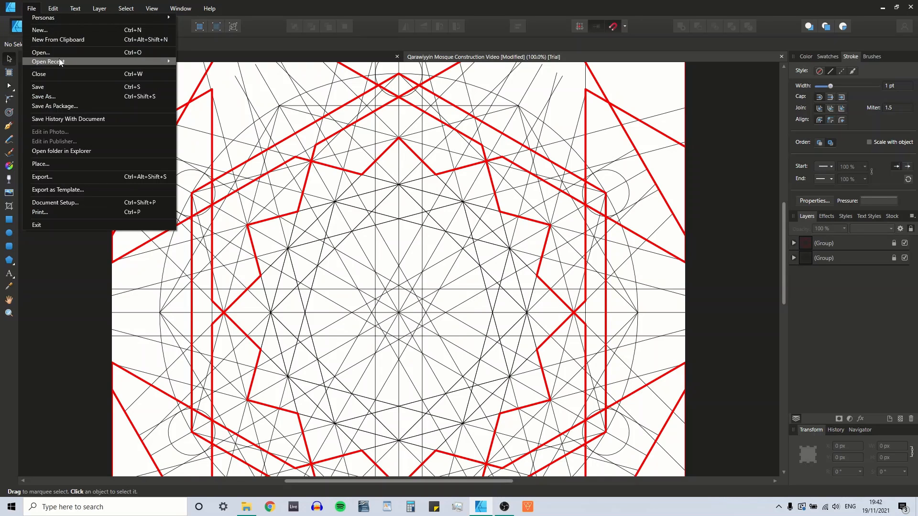
pyautogui.moveTo(61, 62)
pyautogui.click(249, 83)
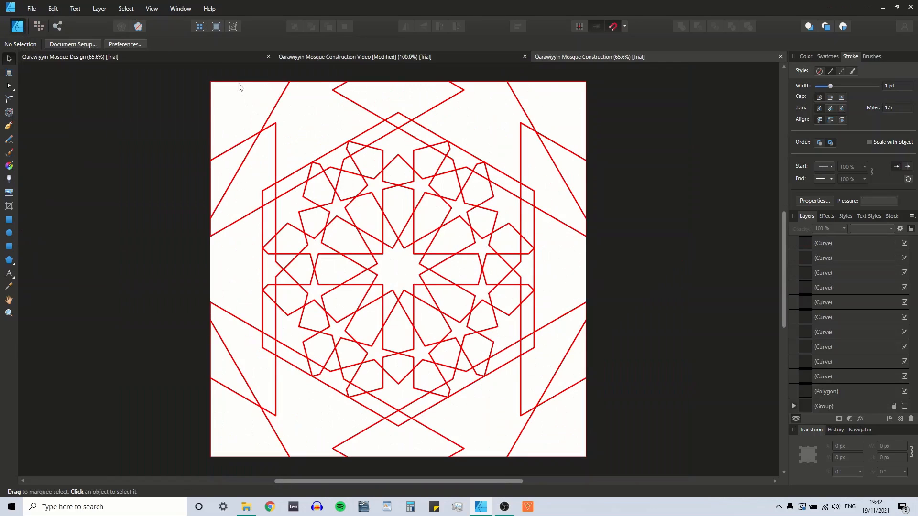
# Move one red strand curve aside from the finished pattern, copy it, and close that file without saving
pyautogui.click(442, 167)
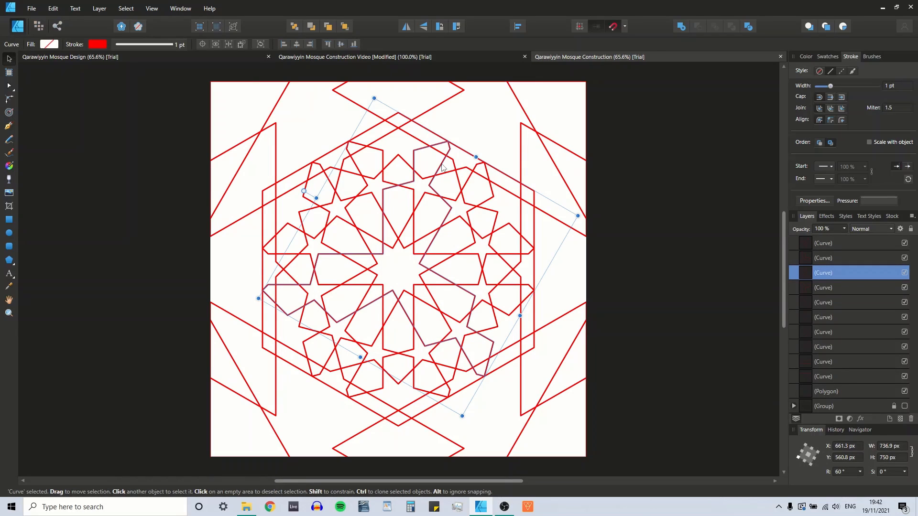
pyautogui.moveTo(442, 168); pyautogui.dragTo(499, 138)
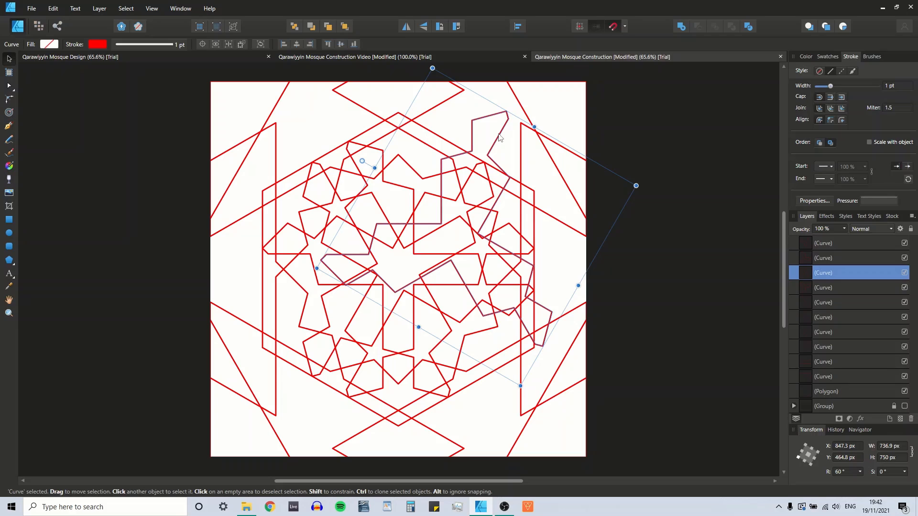
pyautogui.click(781, 57)
pyautogui.click(468, 261)
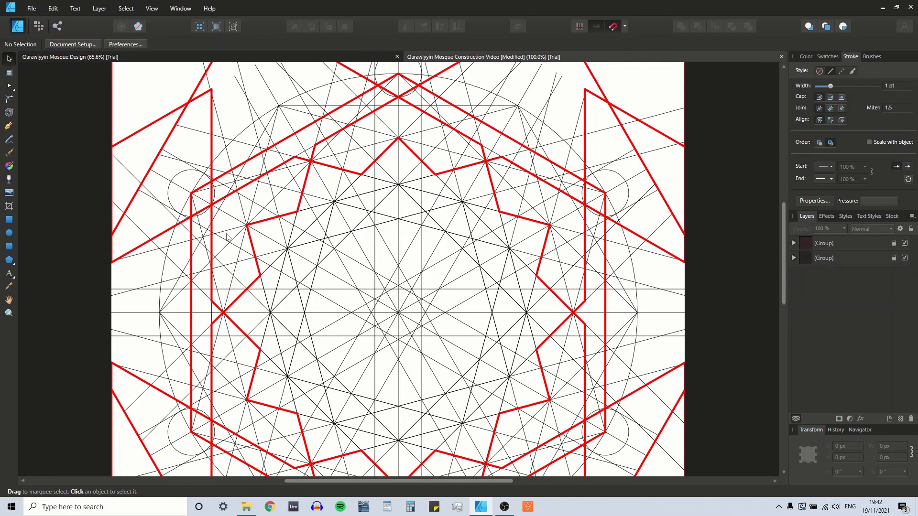
# Paste the copied strand curve into the construction video document and place it over the matching construction lines
pyautogui.hotkey('ctrl', 'v')
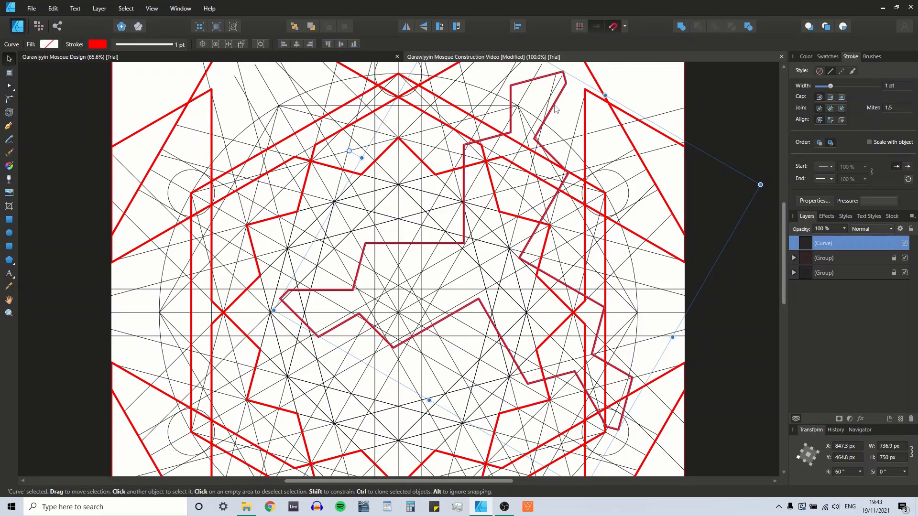
pyautogui.moveTo(556, 113); pyautogui.dragTo(463, 154)
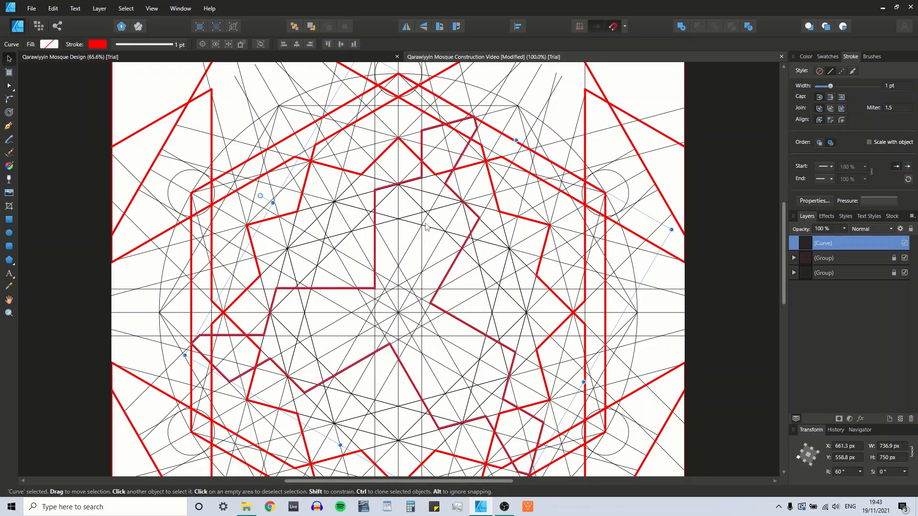
pyautogui.click(427, 225)
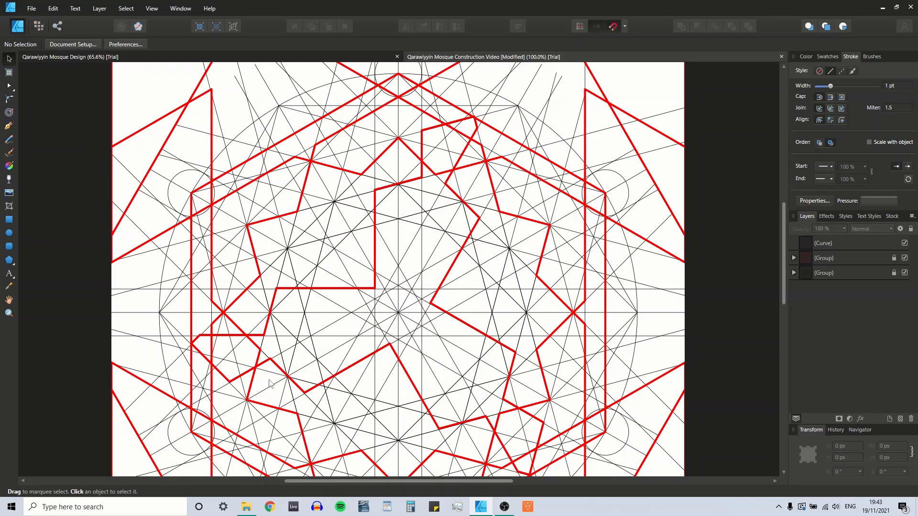
# Shrink the pasted strand curve to about 89 × 91 px, place it near the page's upper right corner as a reference, and deselect it
pyautogui.click(348, 368)
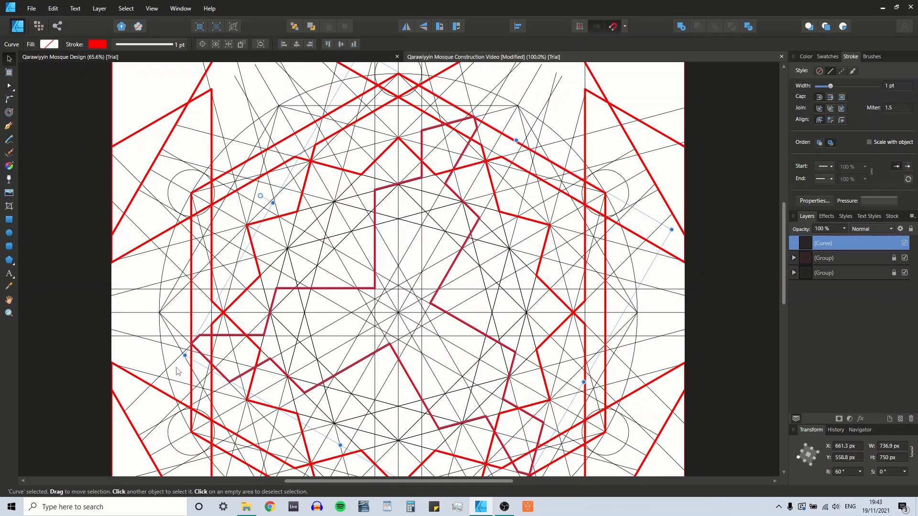
pyautogui.moveTo(186, 355); pyautogui.dragTo(550, 294)
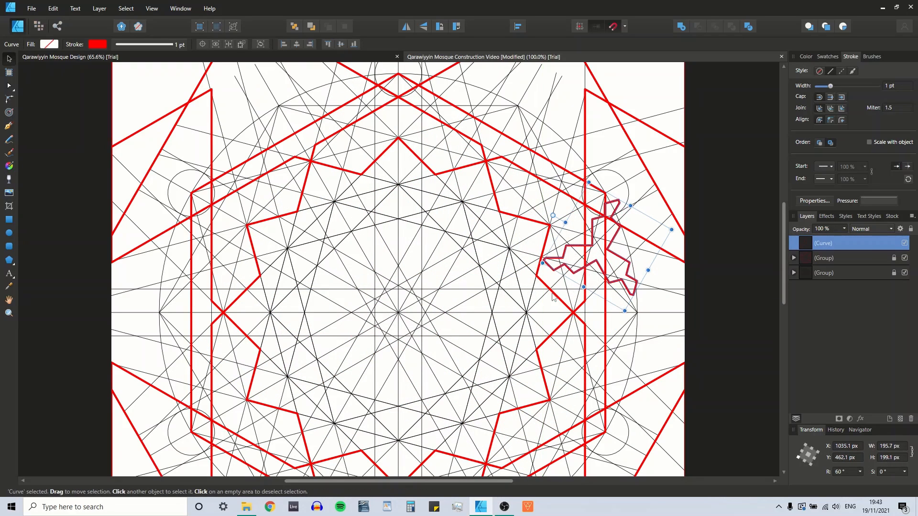
pyautogui.moveTo(574, 248); pyautogui.dragTo(638, 152)
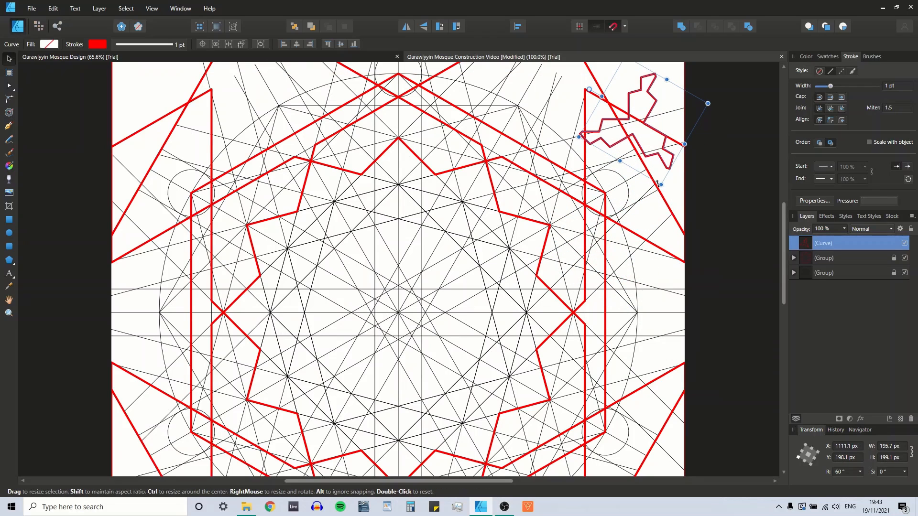
pyautogui.moveTo(660, 184); pyautogui.dragTo(646, 112)
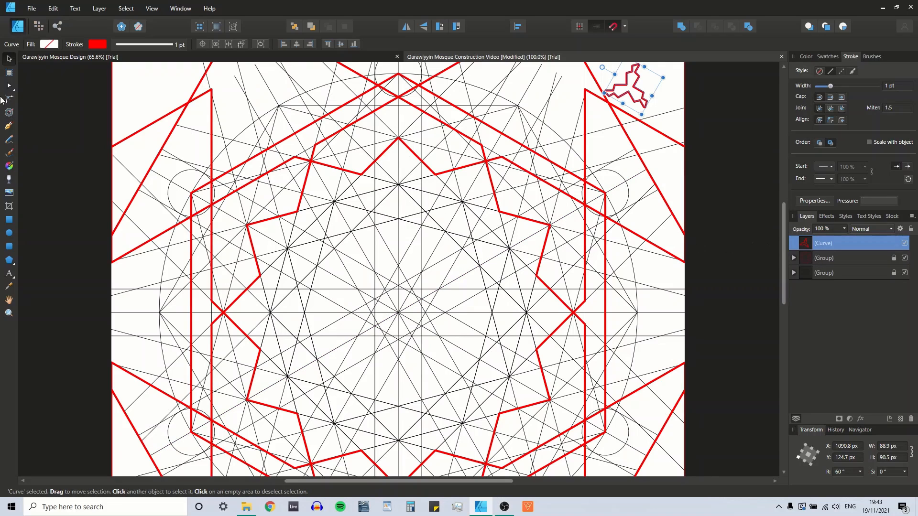
pyautogui.click(8, 126)
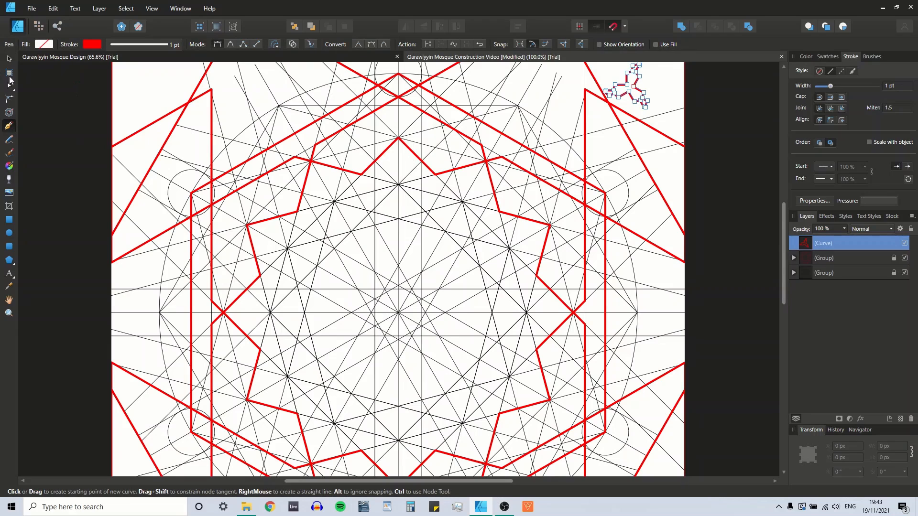
pyautogui.click(9, 58)
pyautogui.click(843, 272)
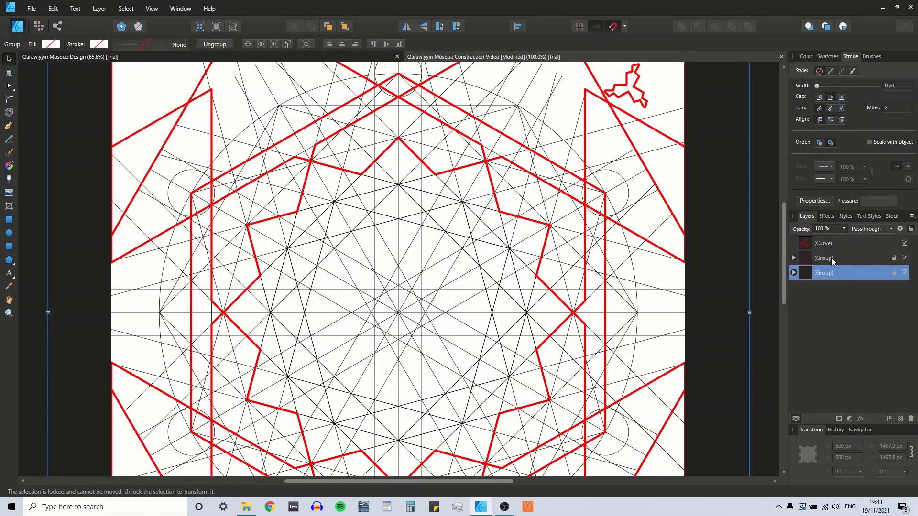
pyautogui.click(761, 312)
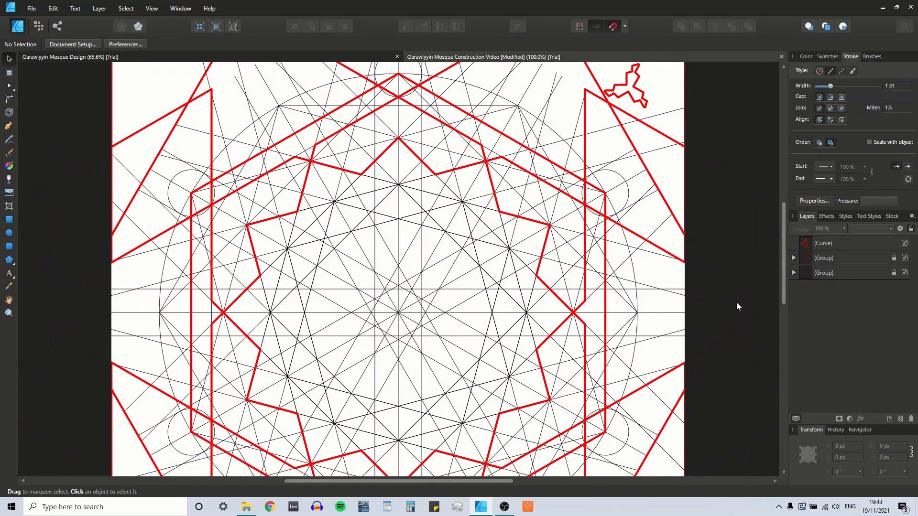
# Trace the strand with the Pen tool over the grid intersections, from the hexagon's upper right edge inward to just right of the centre
pyautogui.click(8, 127)
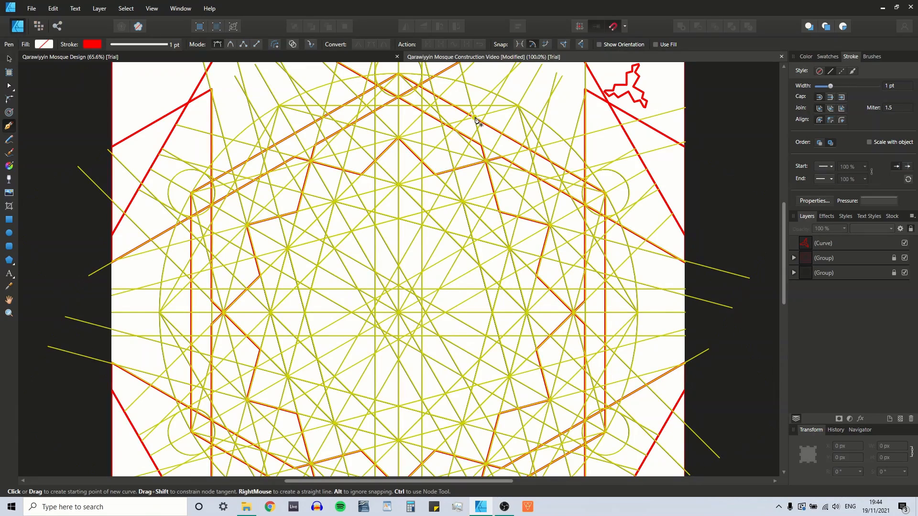
pyautogui.click(475, 118)
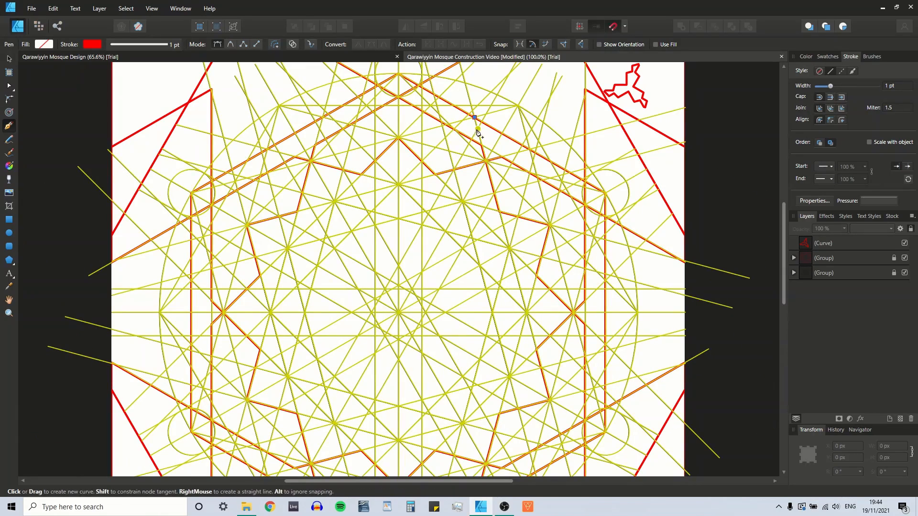
pyautogui.click(478, 129)
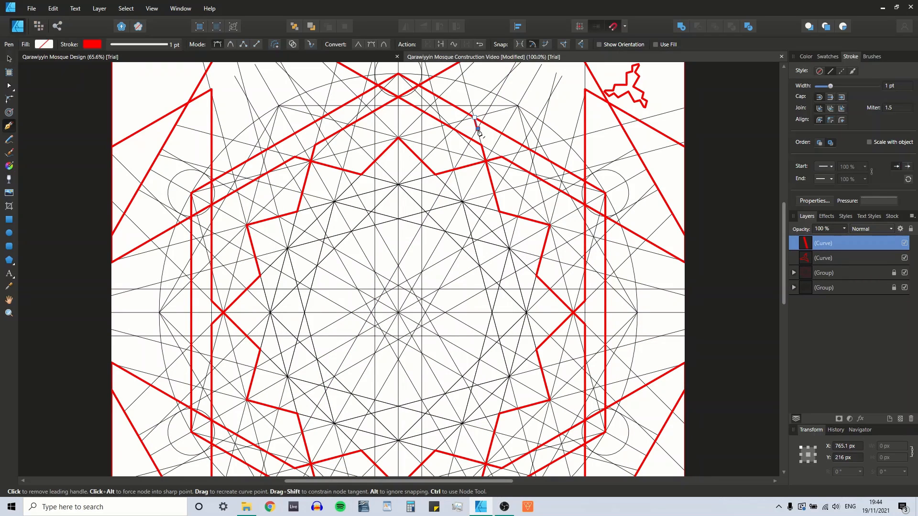
pyautogui.click(445, 184)
pyautogui.click(480, 219)
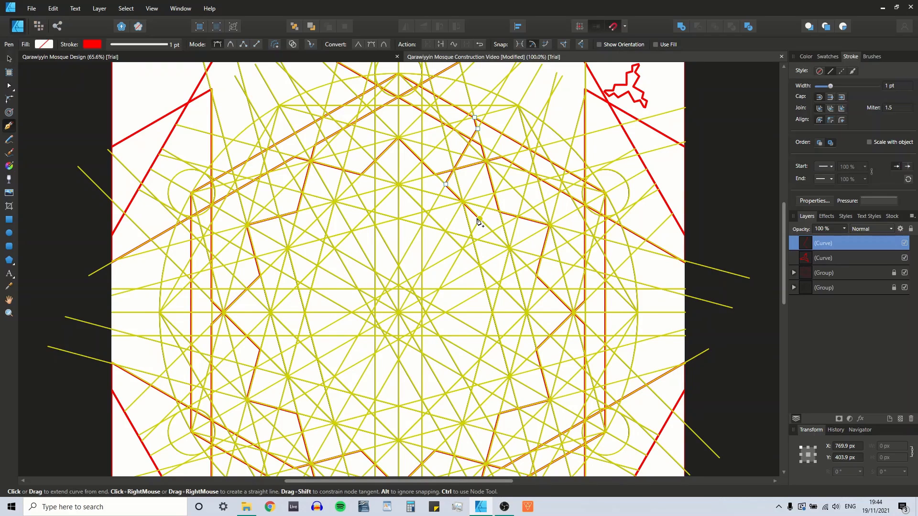
pyautogui.click(479, 219)
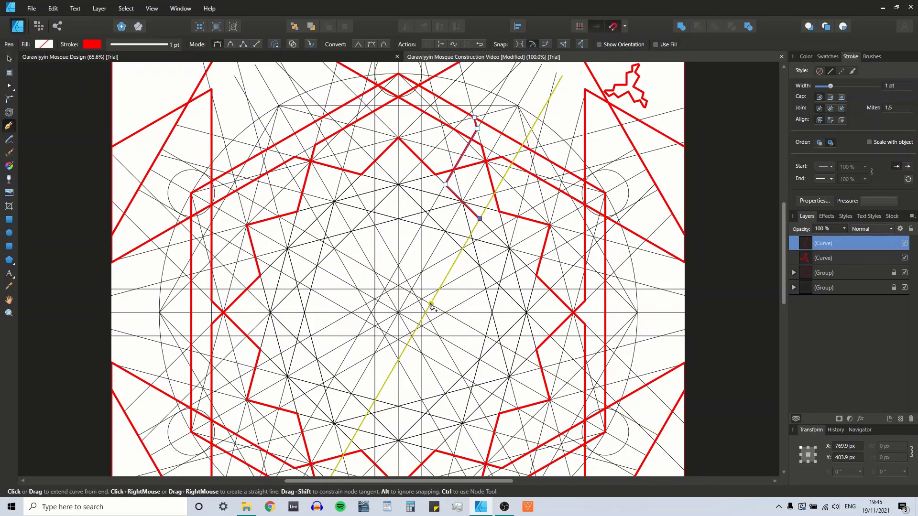
pyautogui.click(431, 304)
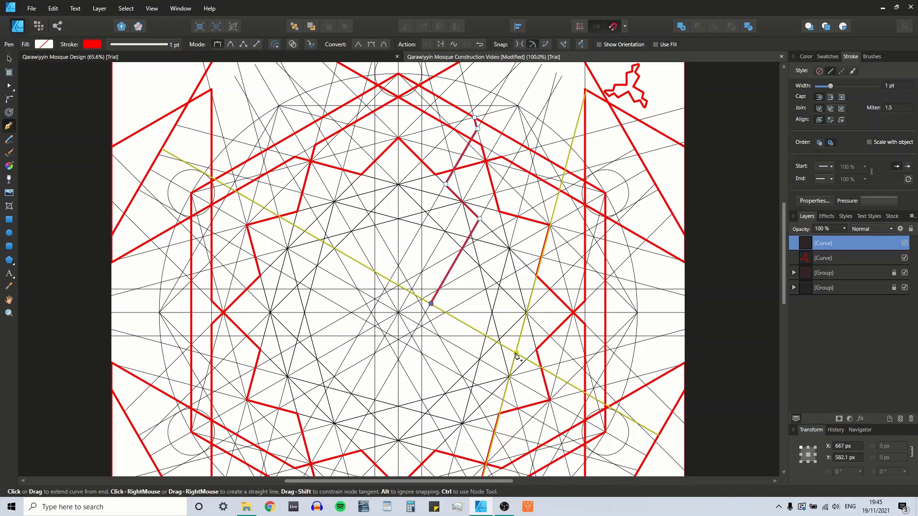
# Continue the open red curve with the Pen tool through the grid intersections at 845.2, 684.9 px, 818.9, 783 px and 903.9, 832 px
pyautogui.click(516, 354)
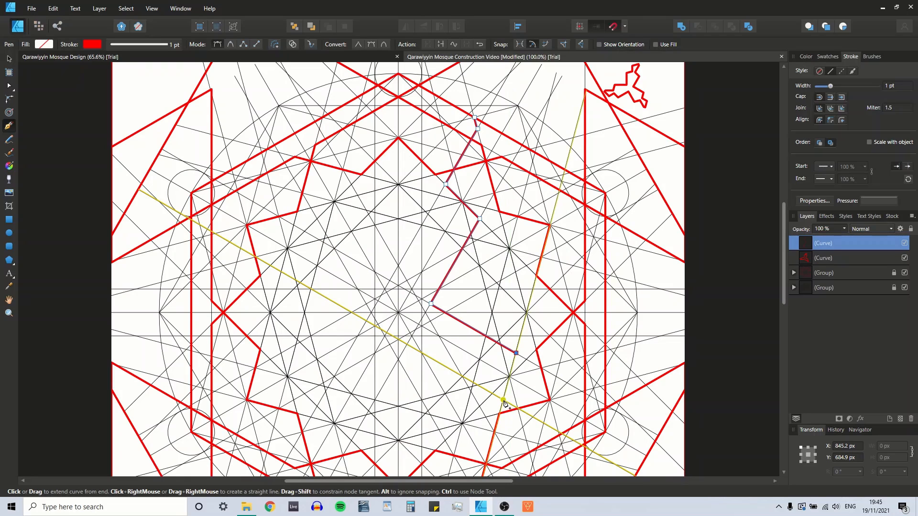
pyautogui.click(504, 401)
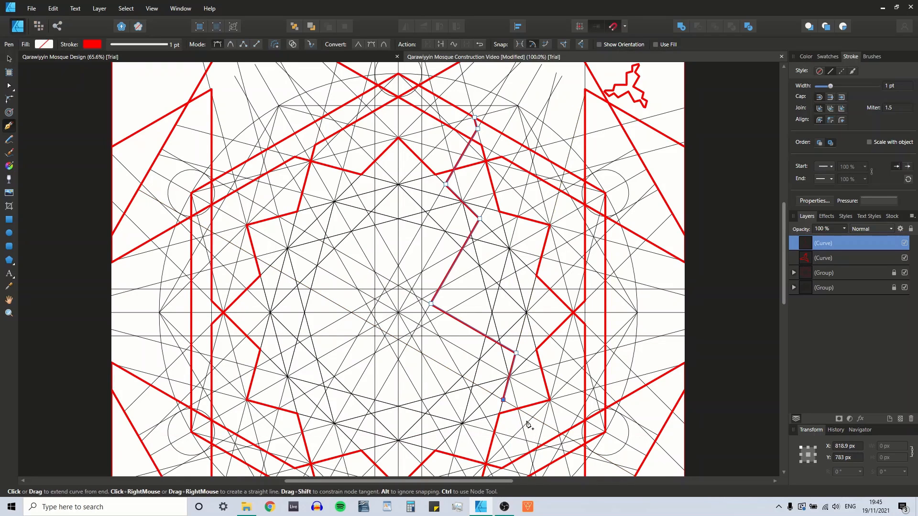
pyautogui.scroll(-3, 528, 425)
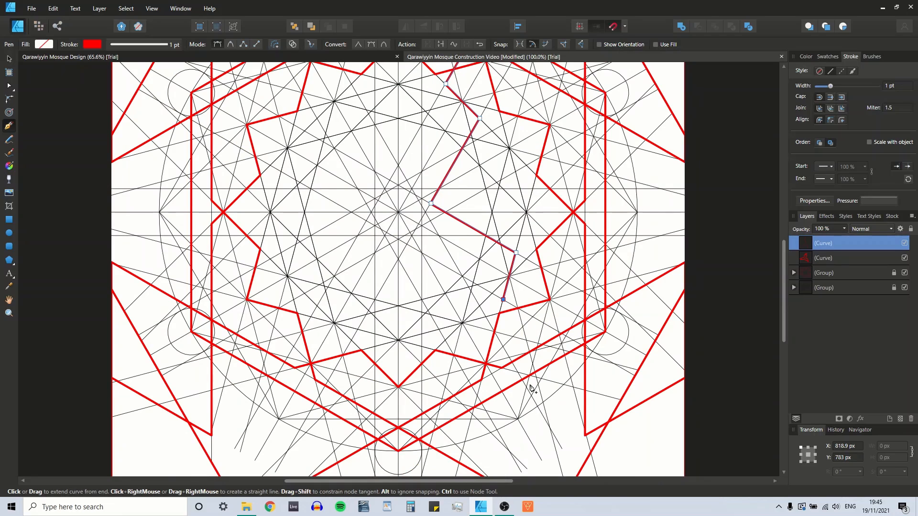
pyautogui.scroll(2, 530, 382)
pyautogui.scroll(2, 529, 382)
pyautogui.scroll(-4, 525, 380)
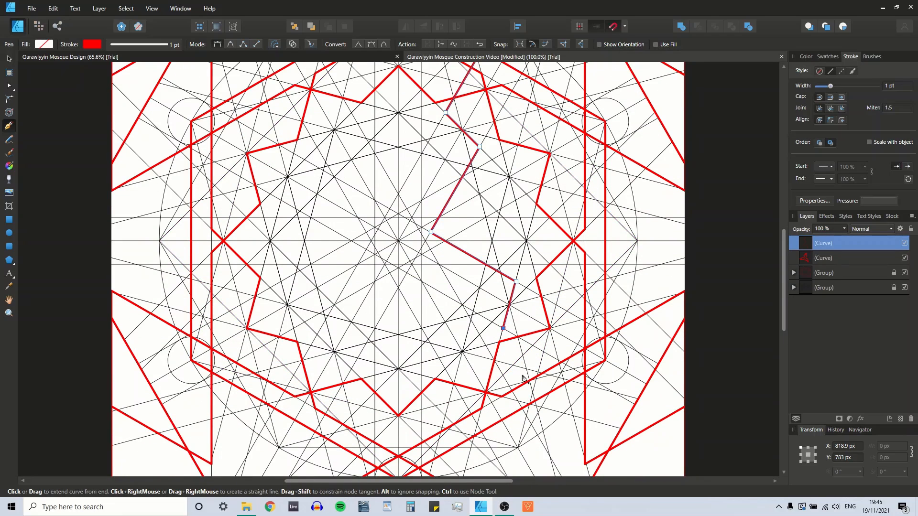
pyautogui.click(504, 330)
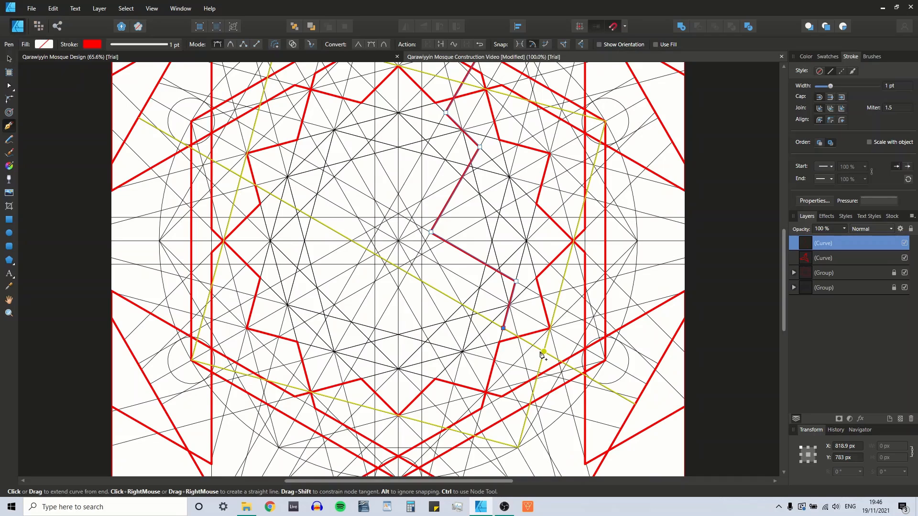
pyautogui.scroll(2, 542, 354)
pyautogui.scroll(-2, 542, 354)
pyautogui.scroll(3, 545, 360)
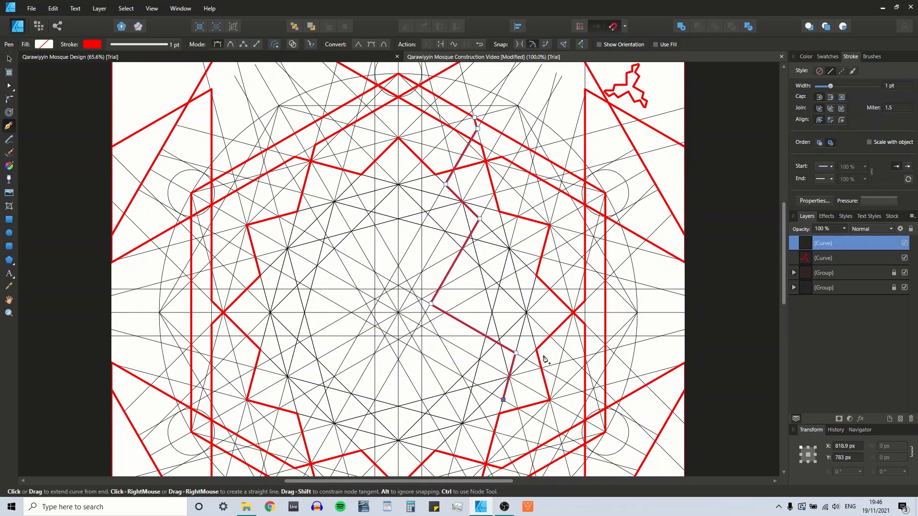
pyautogui.scroll(-3, 545, 360)
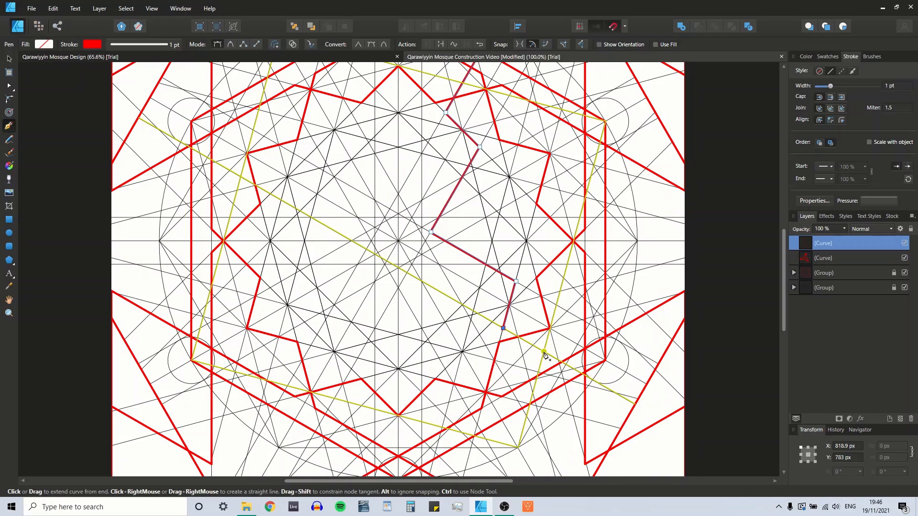
pyautogui.click(544, 352)
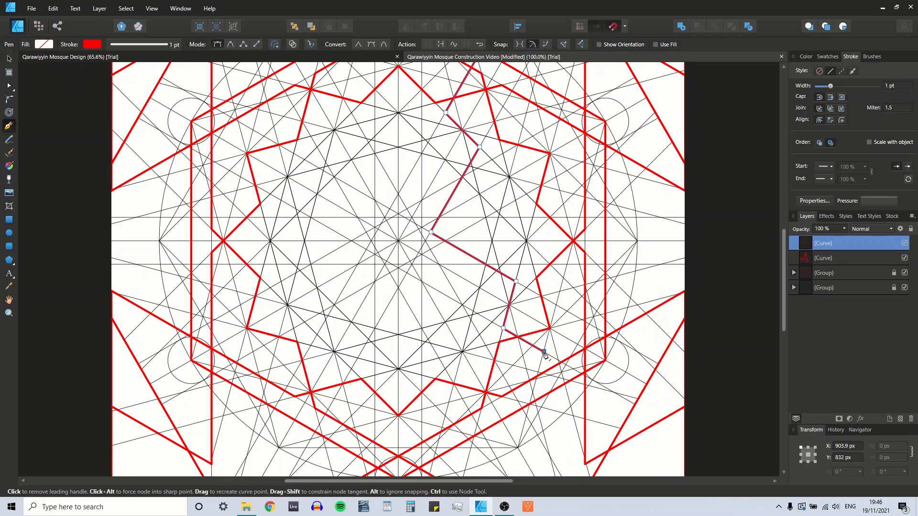
# Draw the lower-right arm's tip through 874.5, 941.5 px and 850, 935 px, and return via 783, 818.9 px and 685, 845.2 px to 582.1, 667 px
pyautogui.click(529, 405)
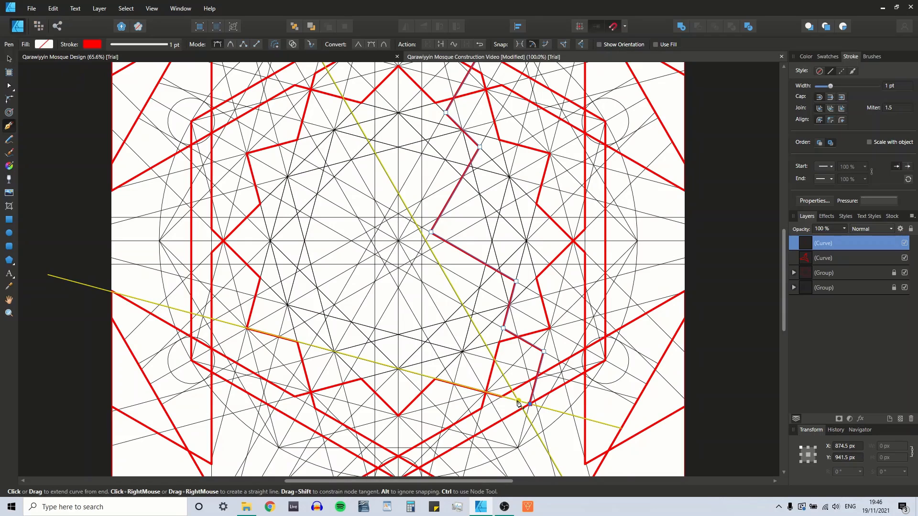
pyautogui.click(519, 401)
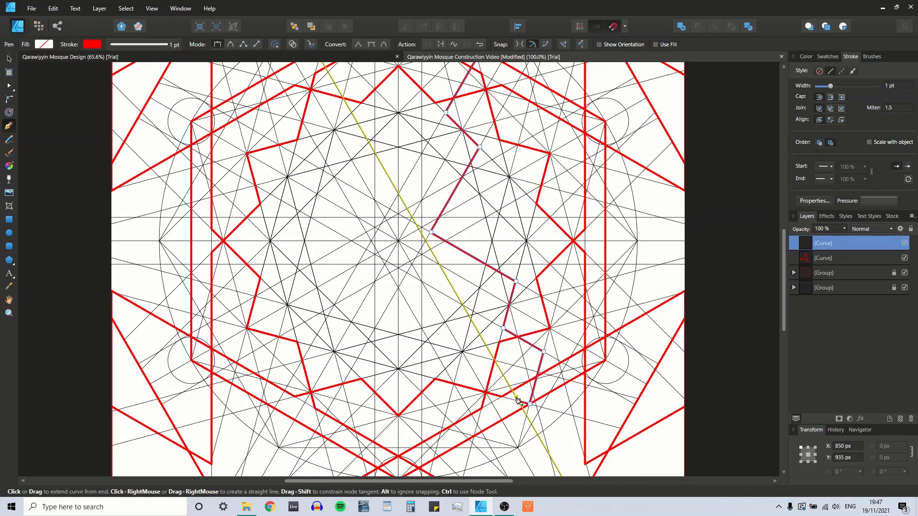
pyautogui.click(517, 400)
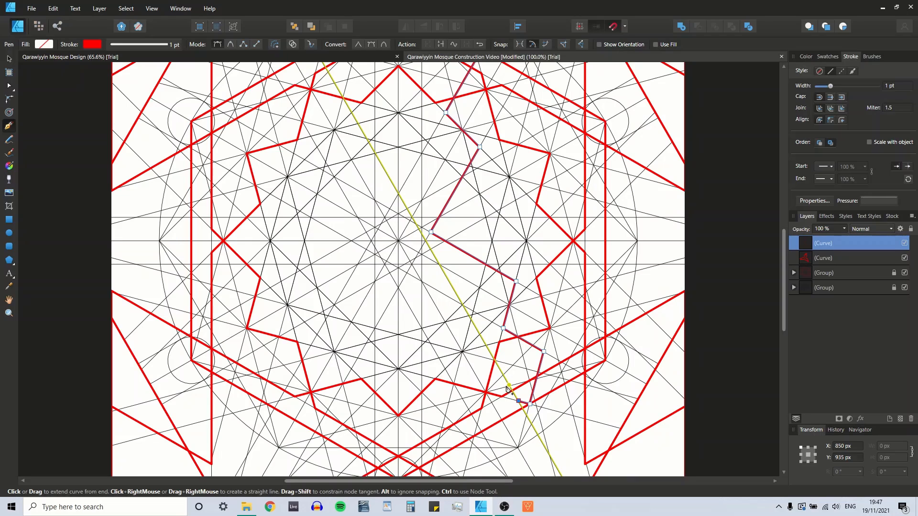
pyautogui.click(486, 345)
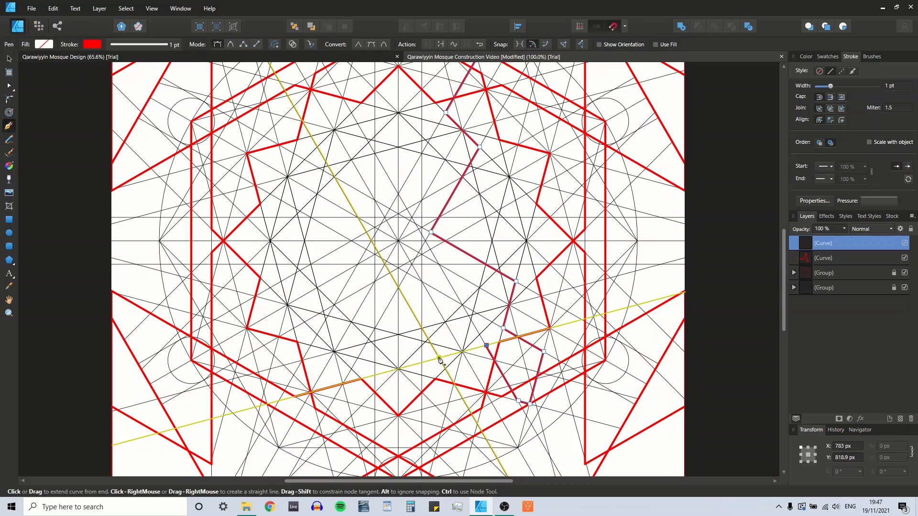
pyautogui.click(439, 359)
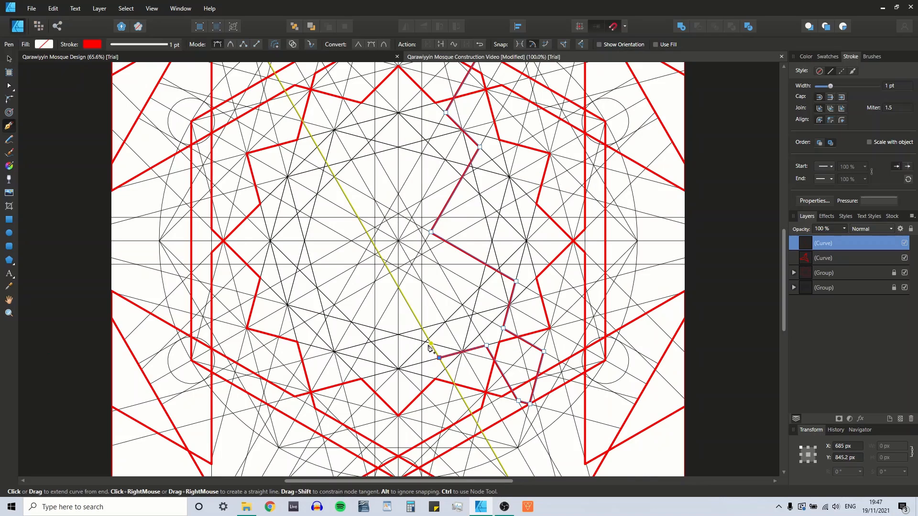
pyautogui.click(390, 273)
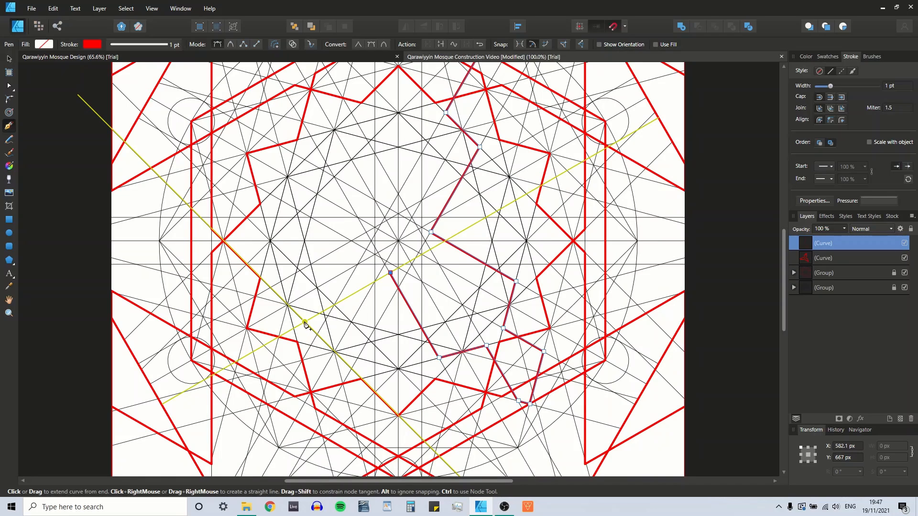
# Draw the left arm's lower edge and tip through 403.9, 769.9 px, 332.1, 698.1 px, 247.1, 747.1 px, 167, 667 px and 185, 649 px
pyautogui.click(305, 322)
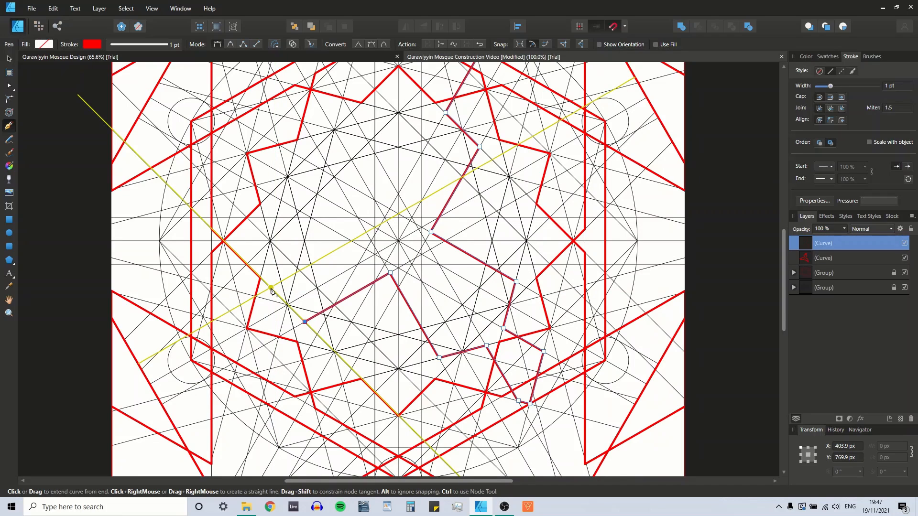
pyautogui.click(271, 288)
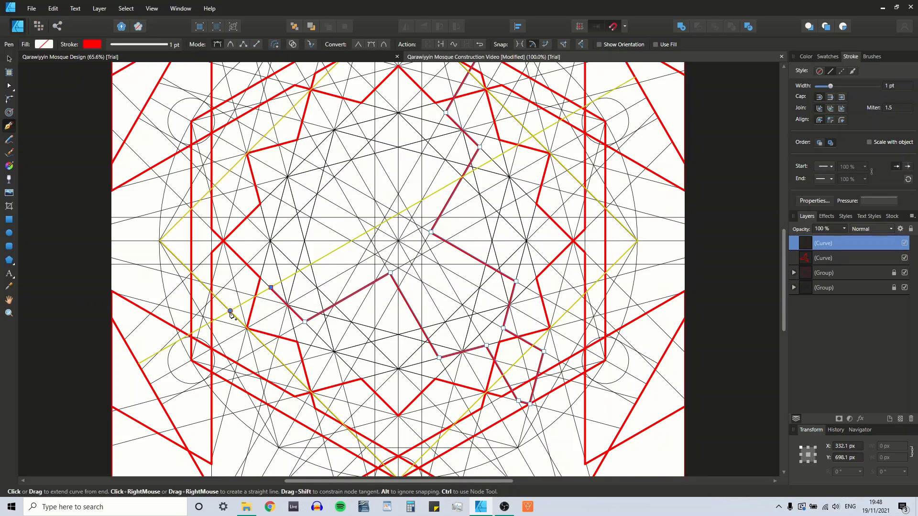
pyautogui.click(230, 312)
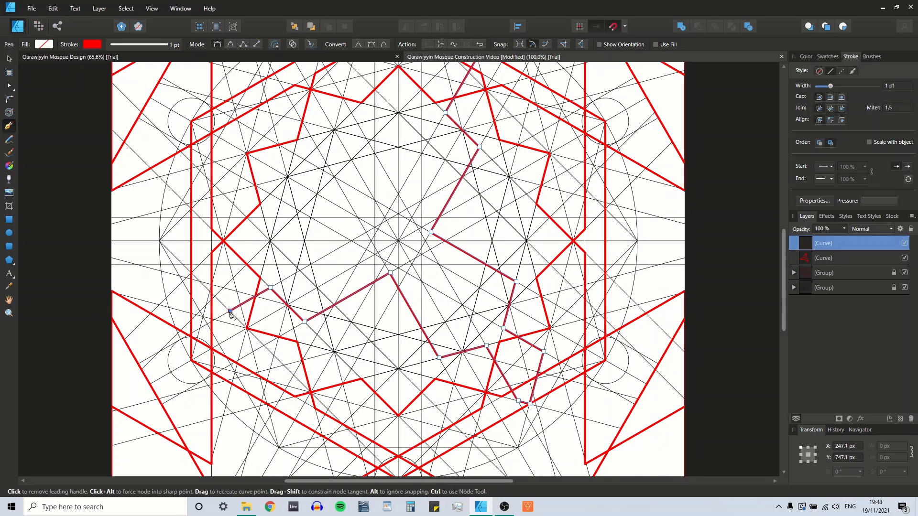
pyautogui.click(192, 273)
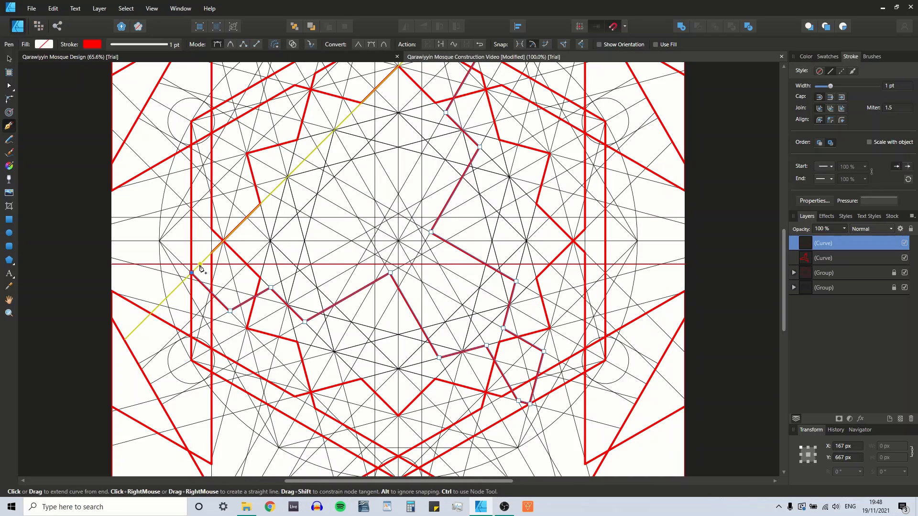
pyautogui.click(200, 265)
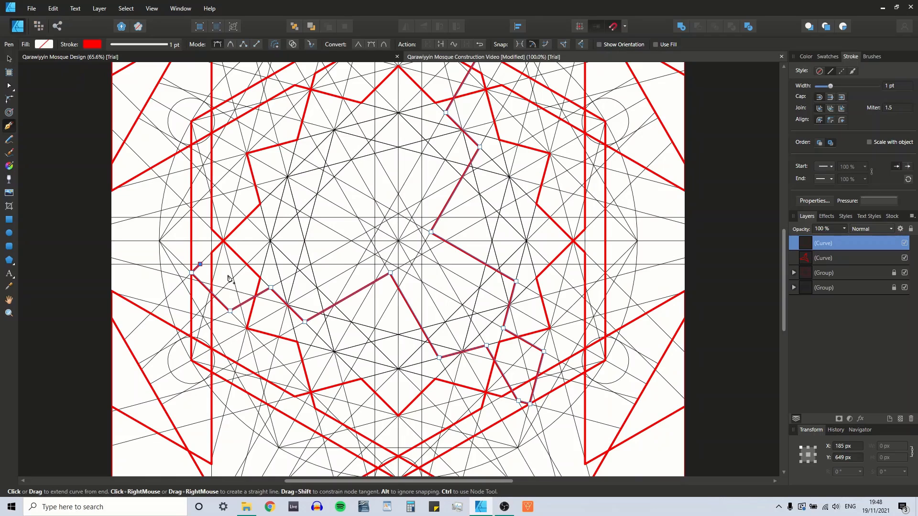
# Draw the left arm's upper edge back to the centre through 318.9, 649 px, 345.2, 551 px and 551, 551 px
pyautogui.click(265, 264)
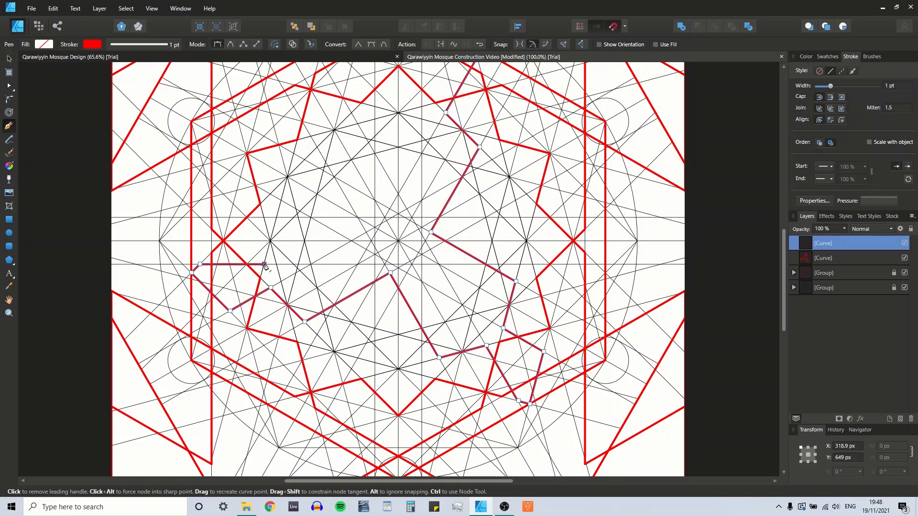
pyautogui.click(277, 218)
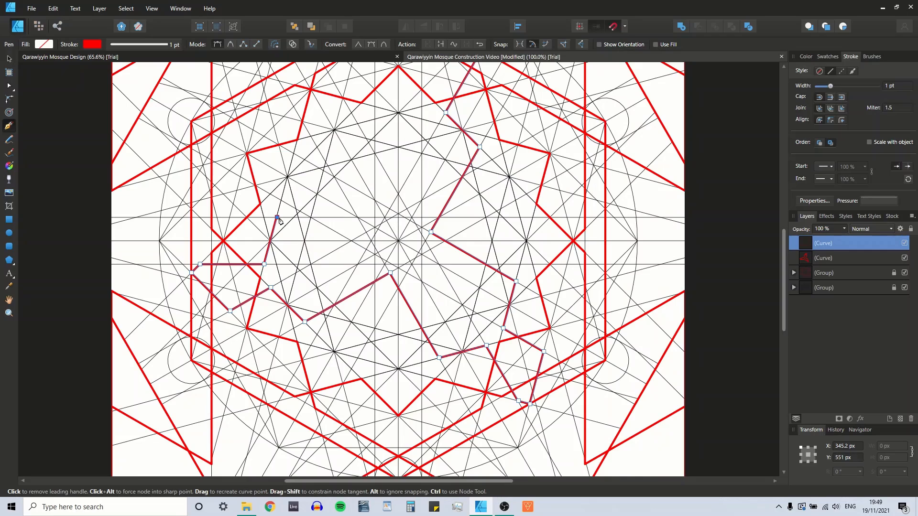
pyautogui.click(375, 218)
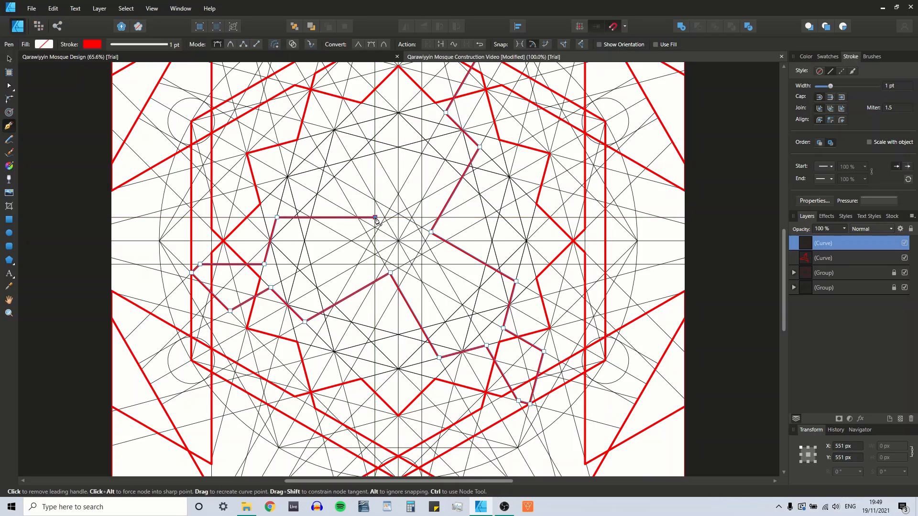
# Close the curve by drawing the upper arm through 551, 345.2 px, 649.1, 318.9 px and 649.1, 220.8 px to the starting node
pyautogui.scroll(3, 374, 220)
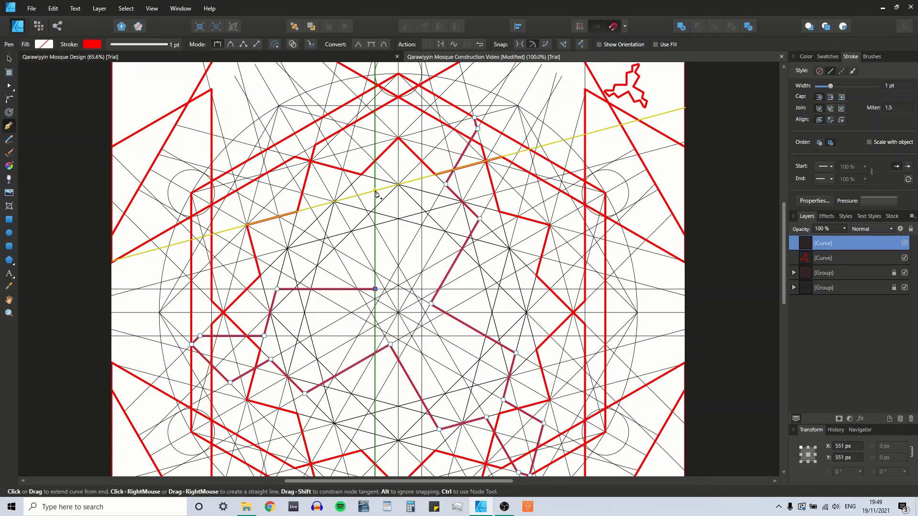
pyautogui.click(376, 191)
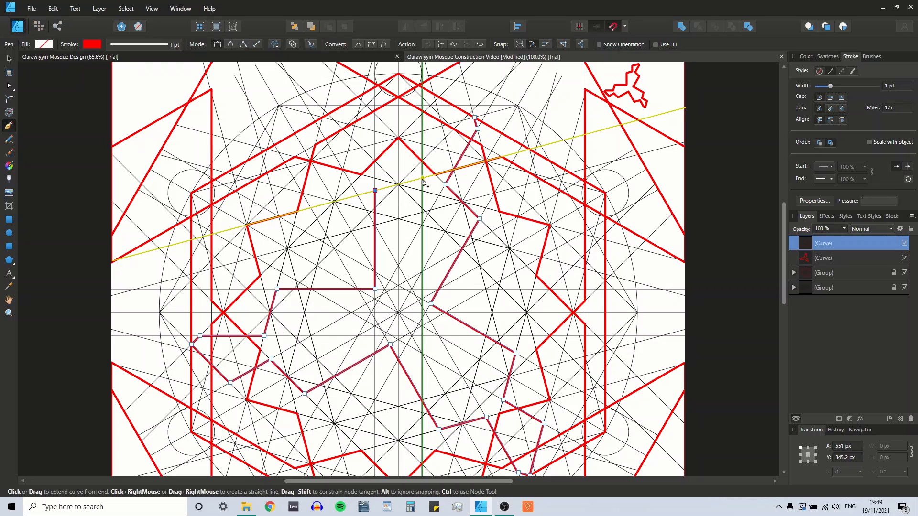
pyautogui.click(423, 179)
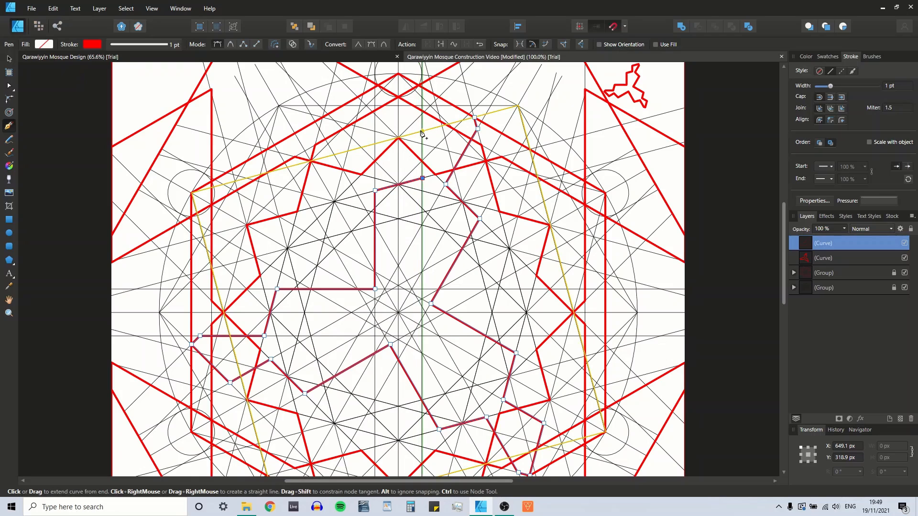
pyautogui.click(422, 131)
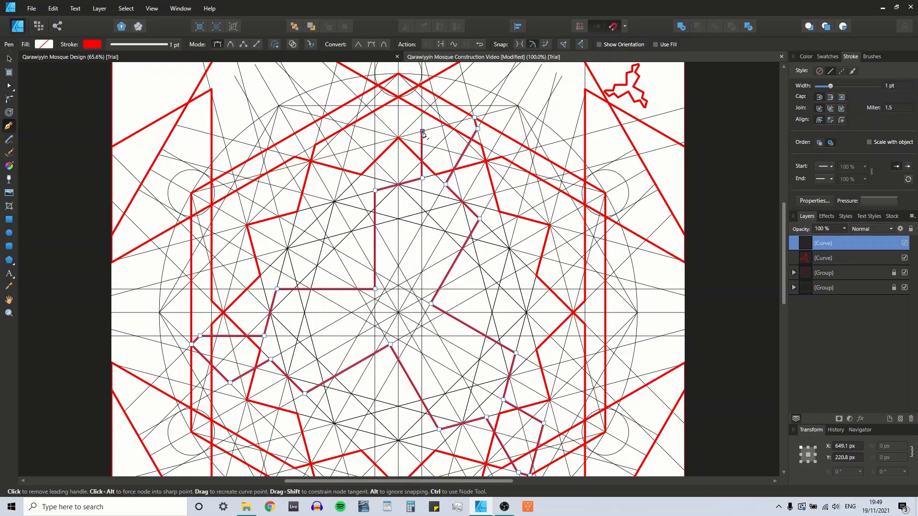
pyautogui.click(475, 118)
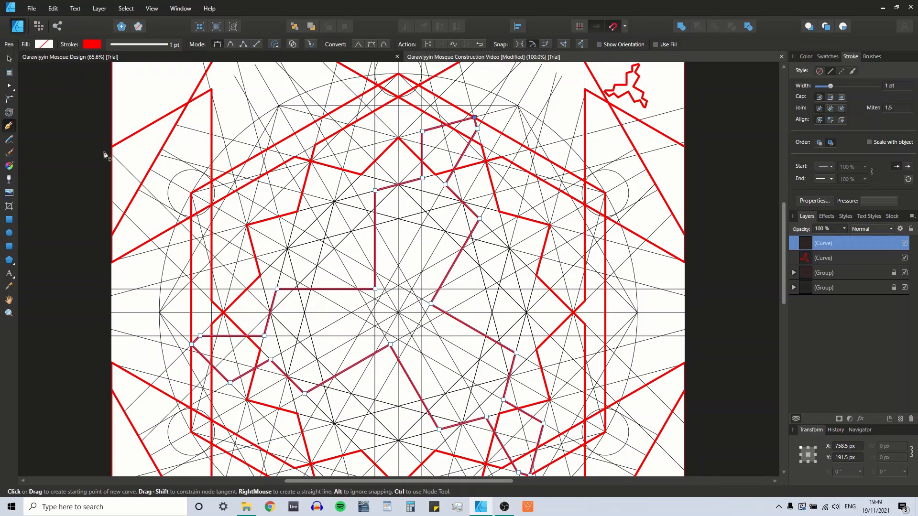
# Use the Node tool to re-snap the closed outline's upper-arm nodes and the inner corner at 551, 551 px to the construction-line intersections
pyautogui.click(8, 58)
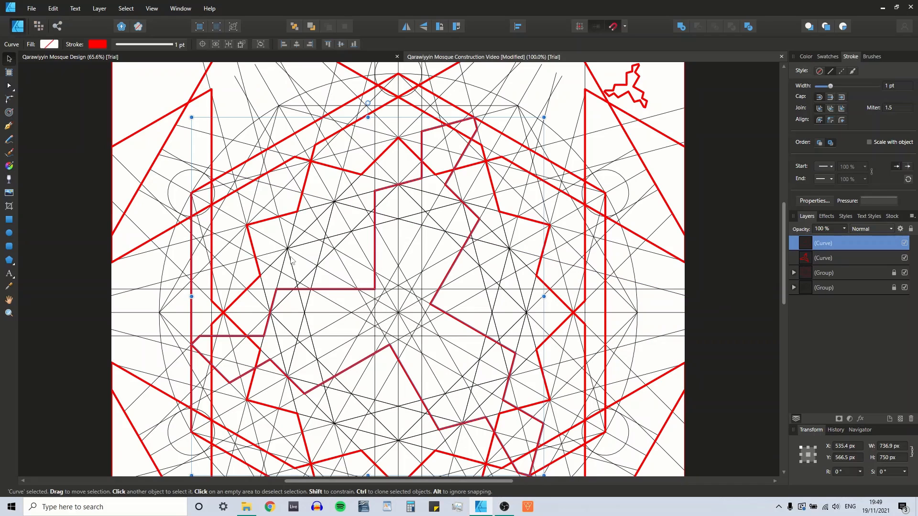
pyautogui.click(9, 86)
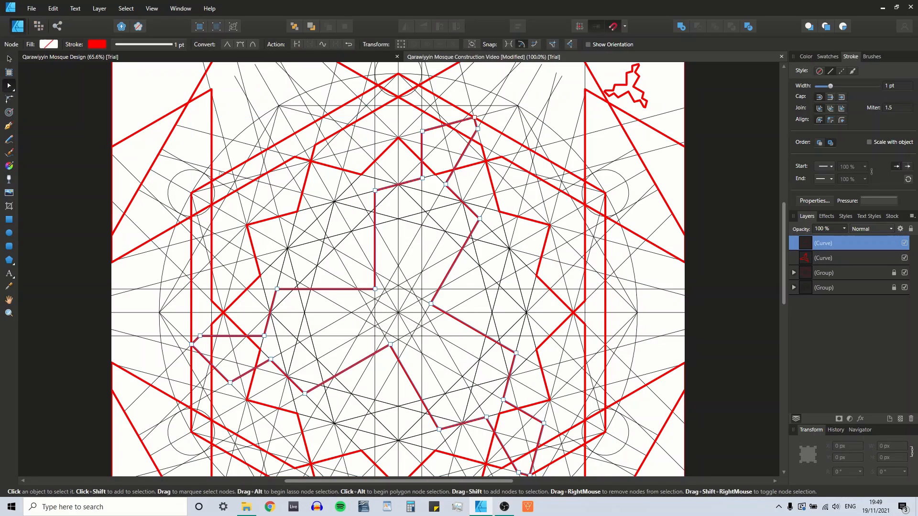
pyautogui.click(375, 189)
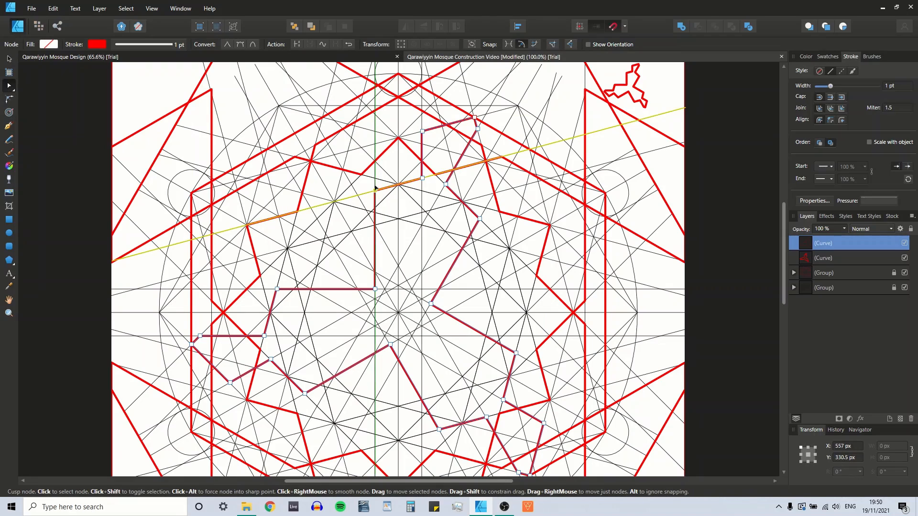
pyautogui.moveTo(423, 179)
pyautogui.mouseDown()
pyautogui.moveTo(422, 186)
pyautogui.moveTo(422, 177)
pyautogui.mouseUp()
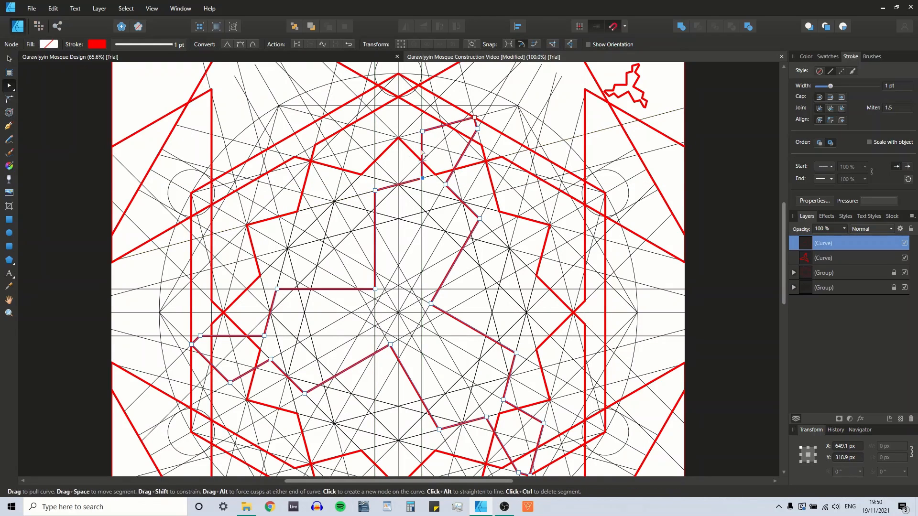
pyautogui.moveTo(422, 131); pyautogui.dragTo(417, 132)
pyautogui.click(422, 132)
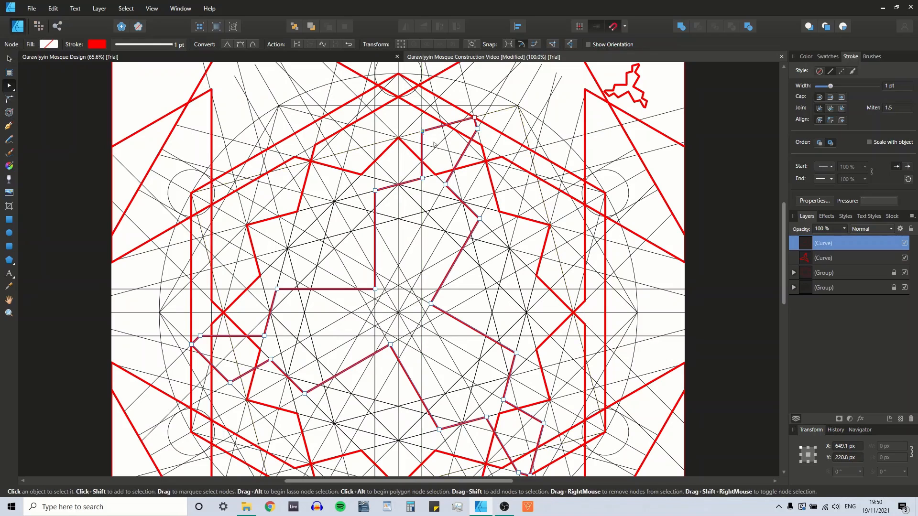
pyautogui.click(445, 185)
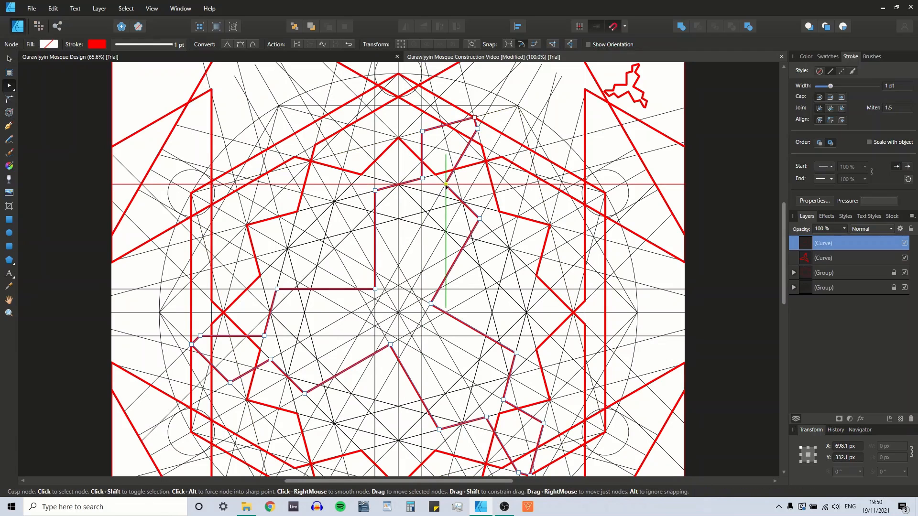
pyautogui.click(478, 129)
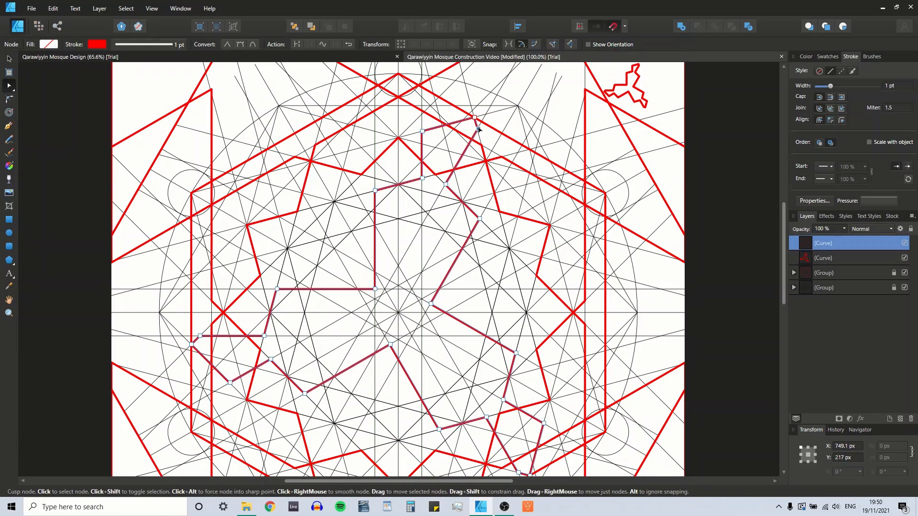
pyautogui.moveTo(479, 130)
pyautogui.mouseDown()
pyautogui.moveTo(479, 137)
pyautogui.moveTo(478, 129)
pyautogui.mouseUp()
pyautogui.moveTo(375, 290); pyautogui.dragTo(375, 290)
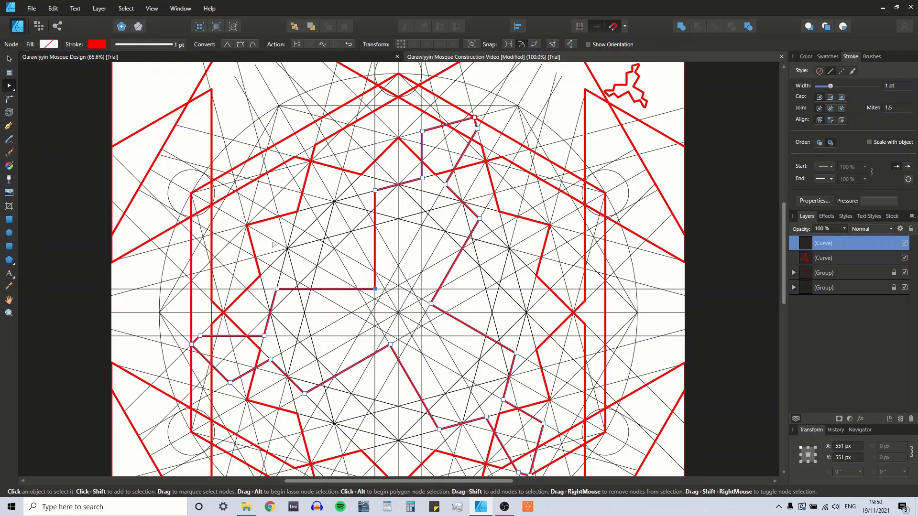
# Deselect the finished outline and hide both the black construction-line group and the red pattern group
pyautogui.click(9, 58)
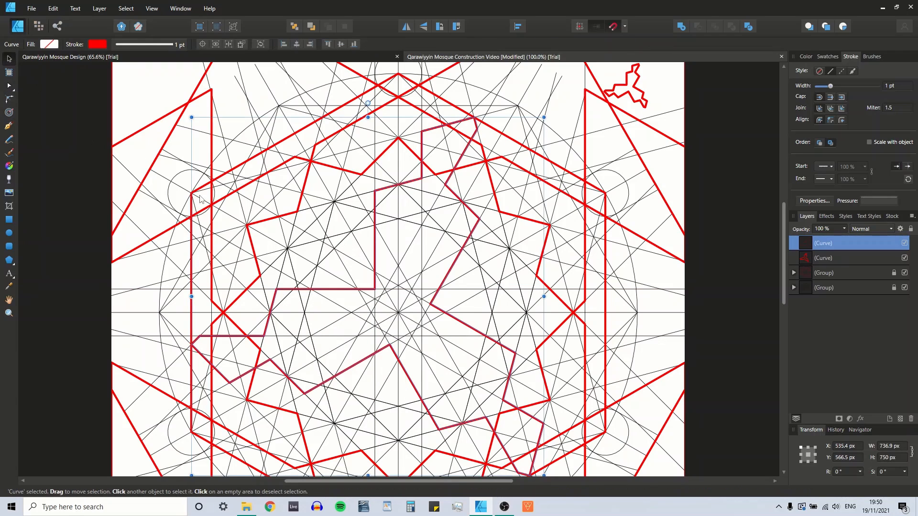
pyautogui.click(348, 249)
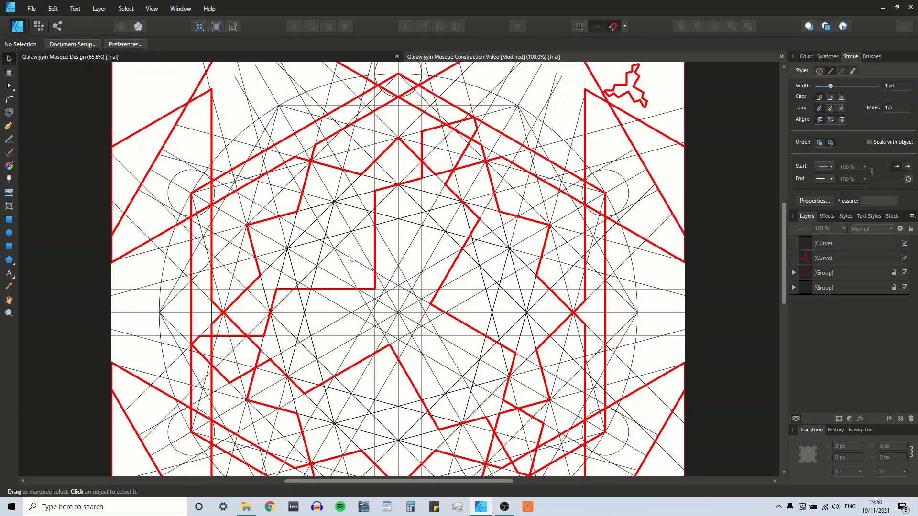
pyautogui.click(905, 288)
pyautogui.click(906, 287)
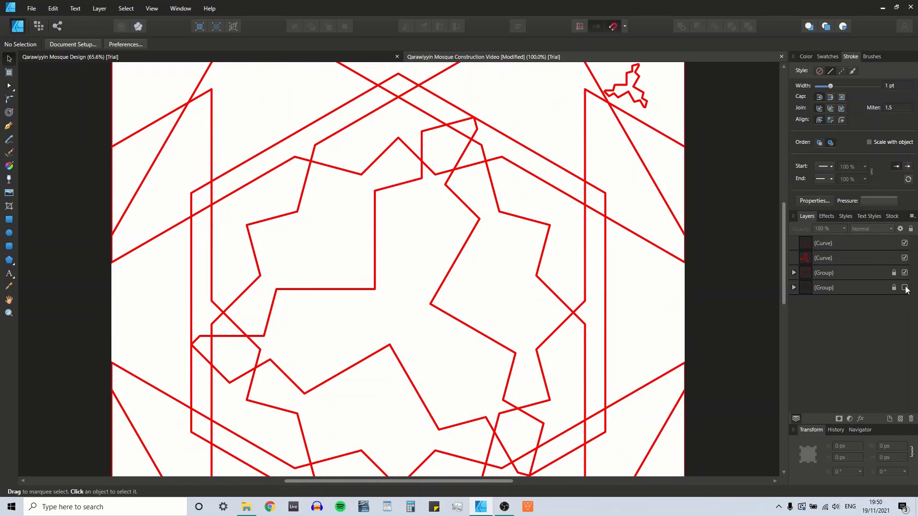
pyautogui.click(904, 274)
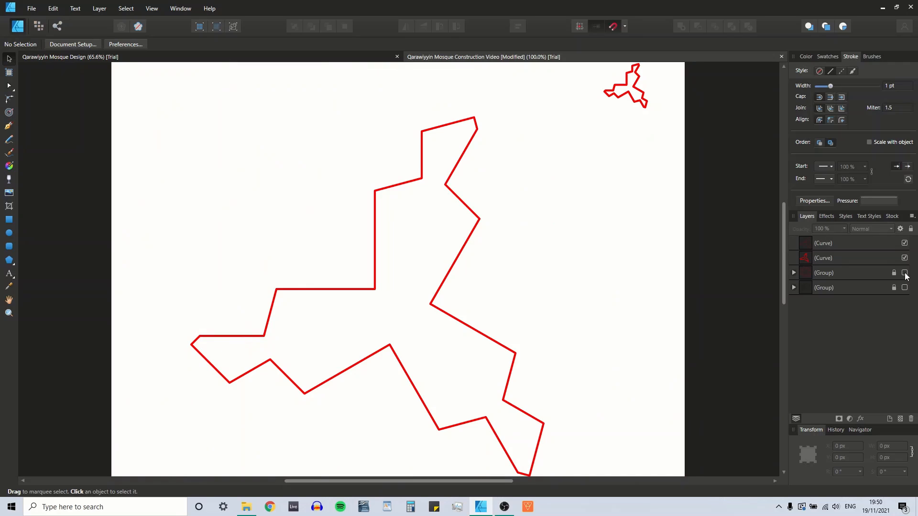
# Delete the small red three-armed shape near the page's upper-right corner and fit the whole page in view
pyautogui.click(638, 92)
pyautogui.press('Delete')
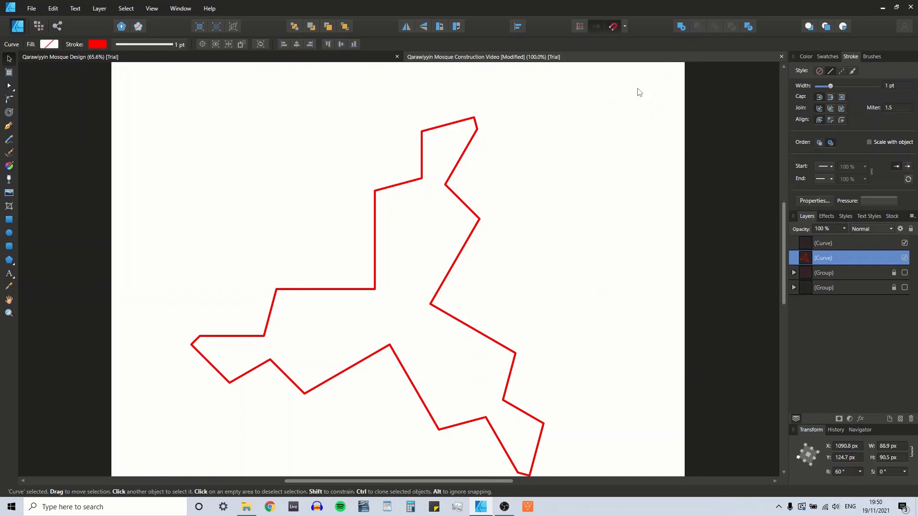
pyautogui.hotkey('ctrl', '0')
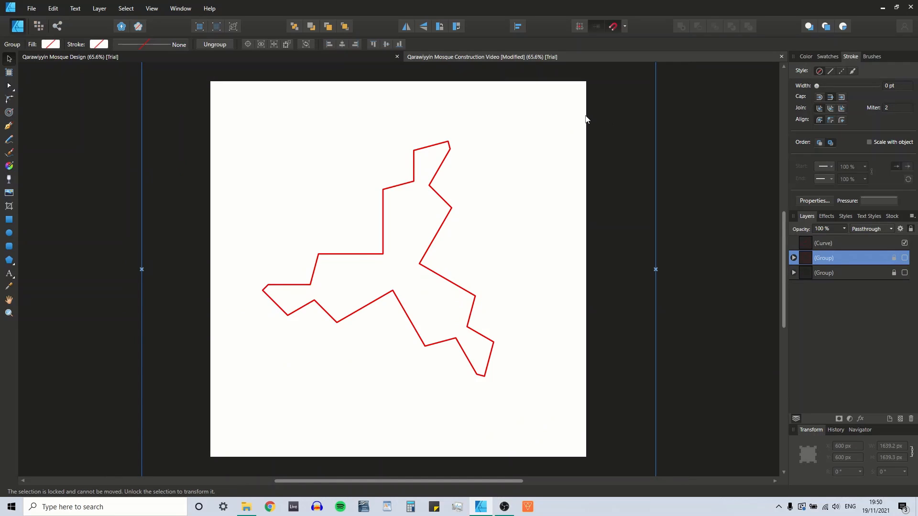
# With nothing selected, draw an unfilled red 1 pt circle about 964 px in diameter around the three-armed outline
pyautogui.click(9, 233)
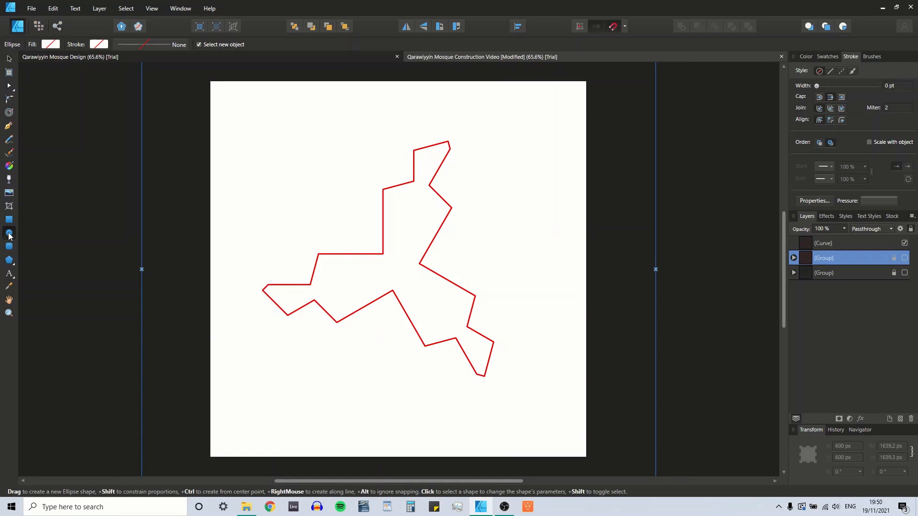
pyautogui.click(8, 58)
pyautogui.click(40, 164)
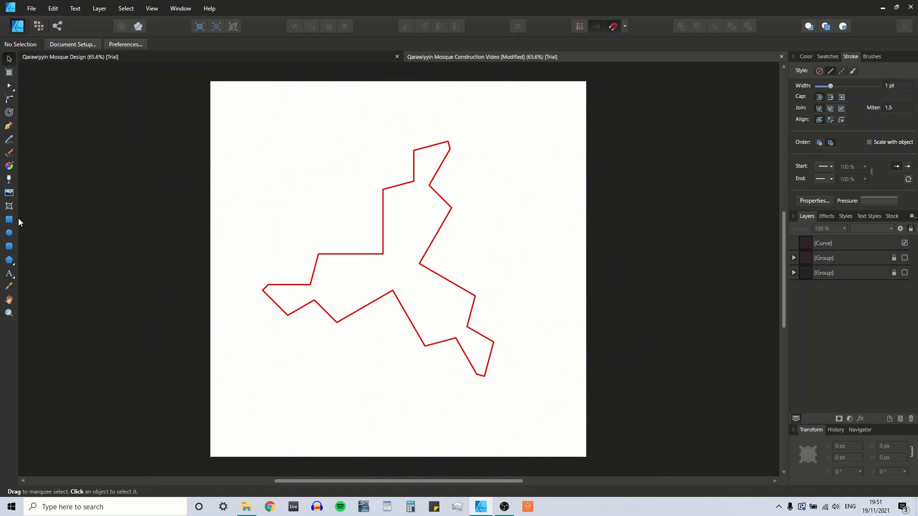
pyautogui.click(9, 233)
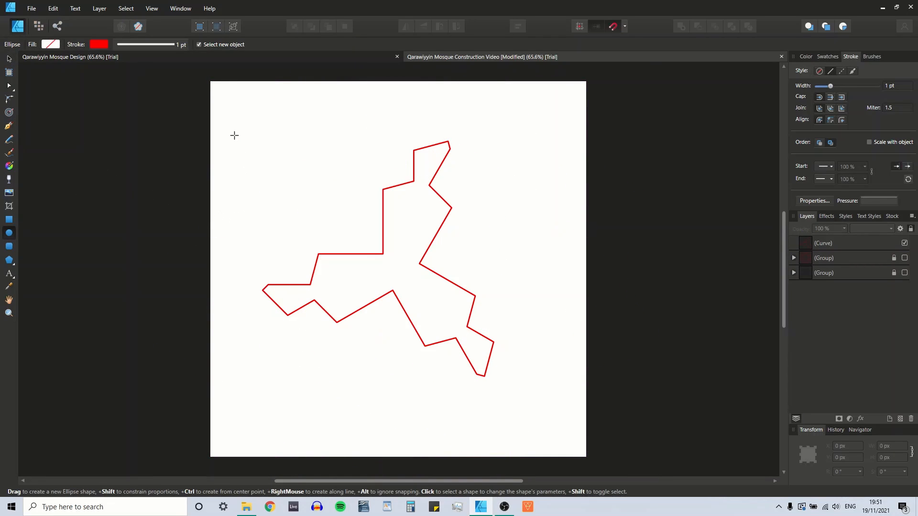
pyautogui.moveTo(228, 127); pyautogui.dragTo(547, 411)
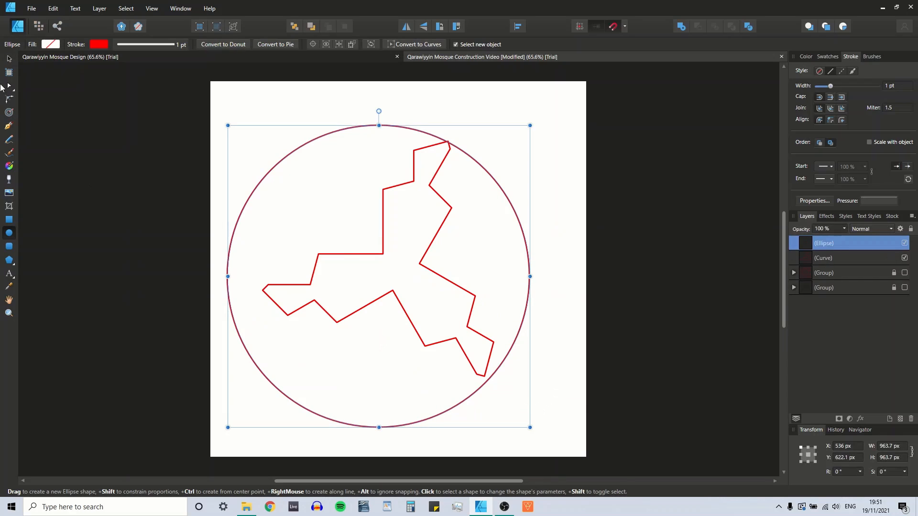
pyautogui.click(8, 59)
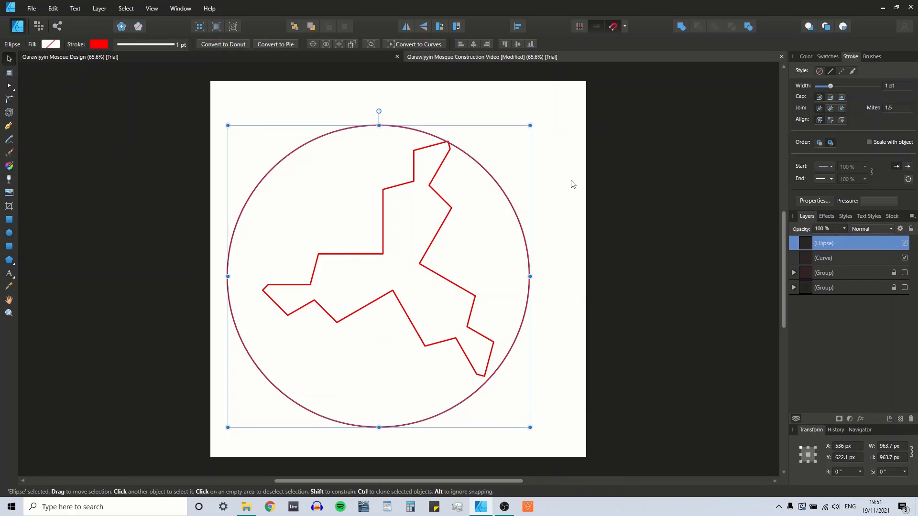
# Set the circle's diameter to 1000 px and centre it horizontally and vertically on the page
pyautogui.click(890, 446)
pyautogui.write('100')
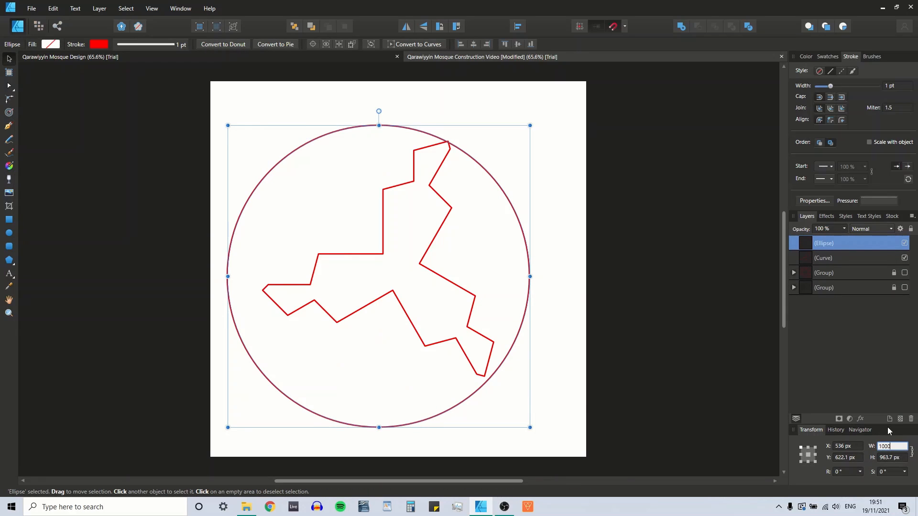
pyautogui.write('0')
pyautogui.press('Return')
pyautogui.click(474, 44)
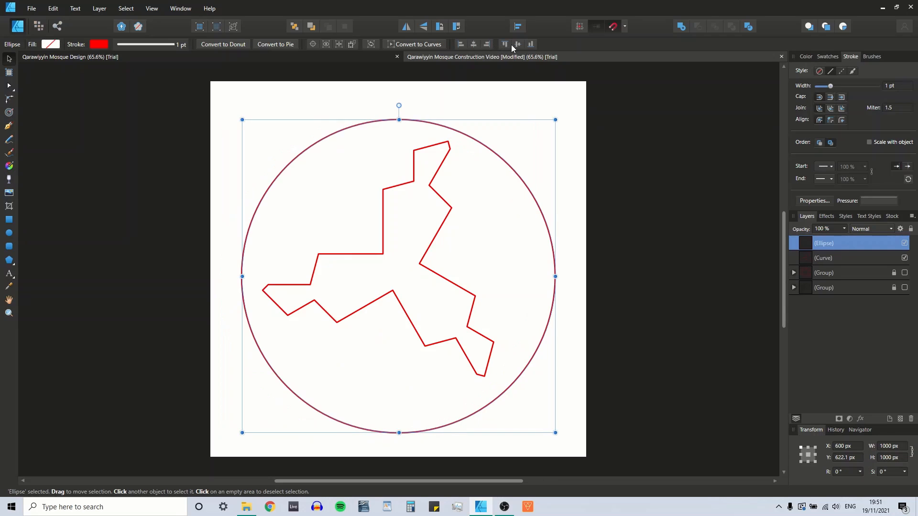
pyautogui.click(518, 44)
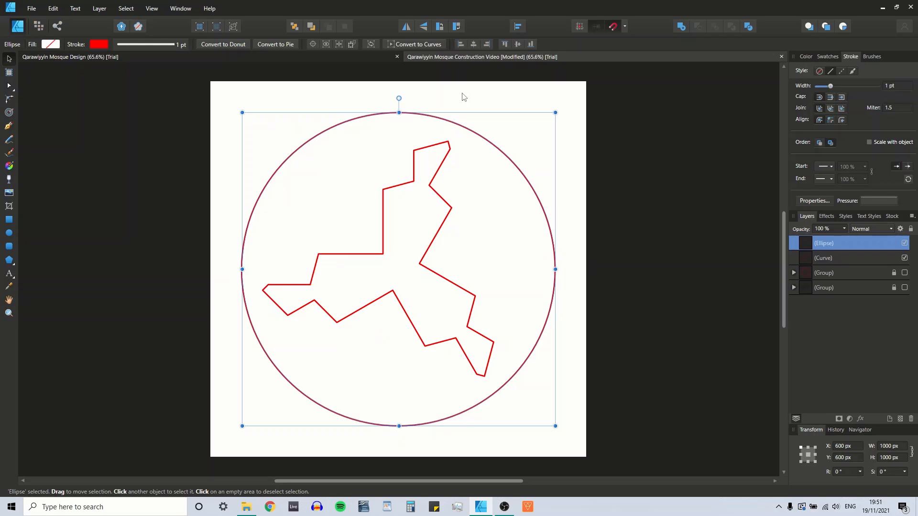
# Duplicate the three-armed outline together with the circle and rotate the copies to 60°
pyautogui.click(401, 187)
pyautogui.keyDown('shift'); pyautogui.click(354, 123); pyautogui.keyUp('shift')
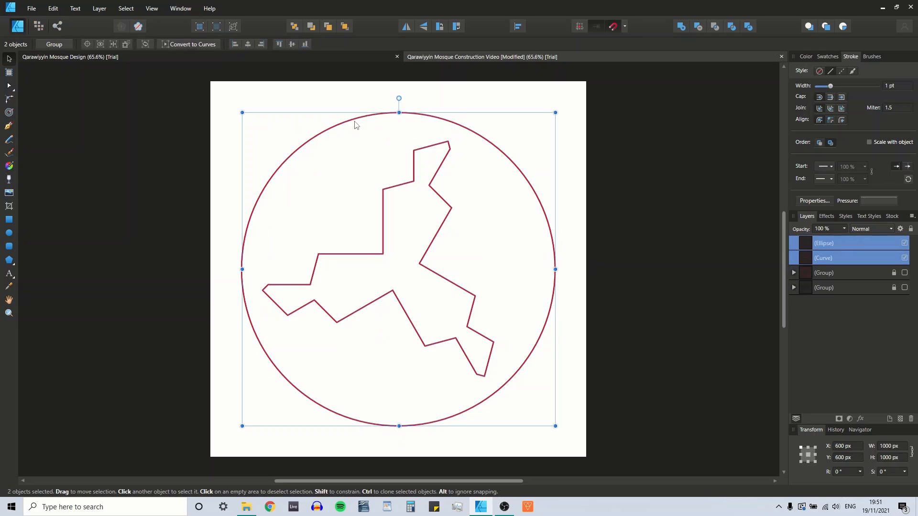
pyautogui.hotkey('ctrl', 'j')
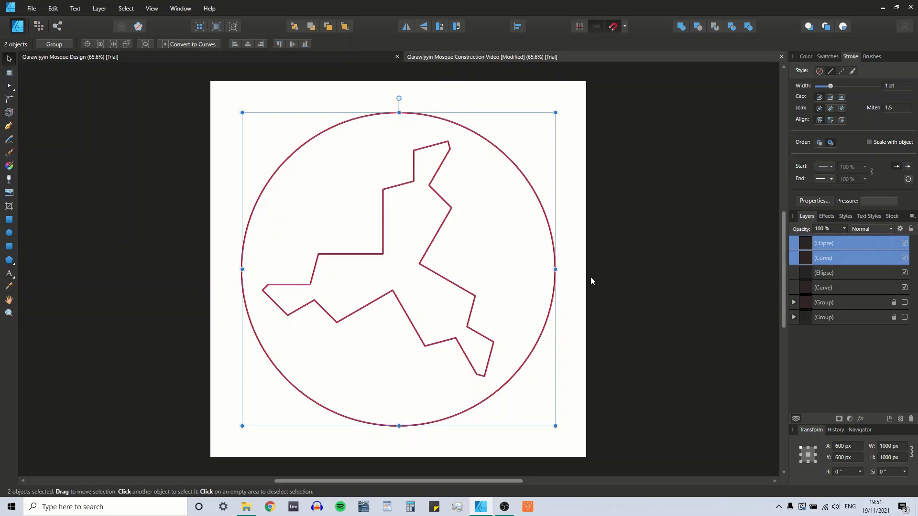
pyautogui.click(844, 472)
pyautogui.write('60')
pyautogui.press('Return')
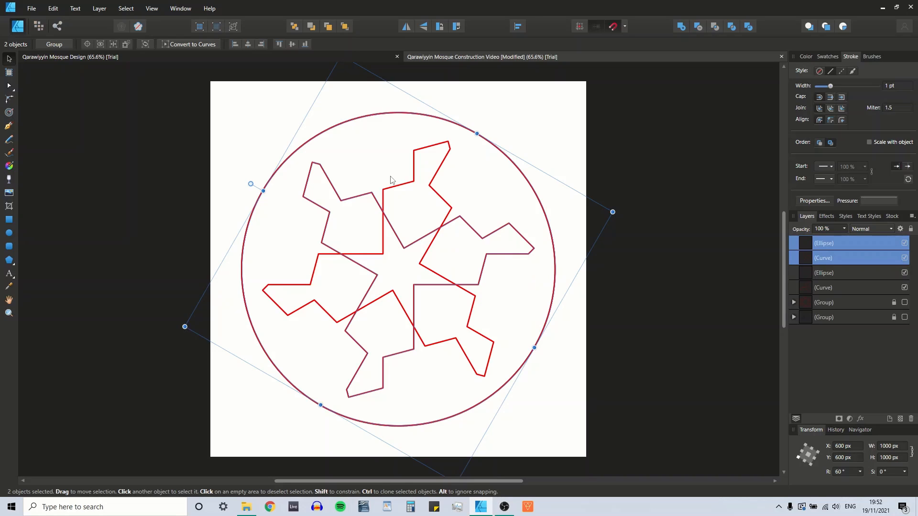
# Duplicate both outlines and both circles and flip the copies horizontally
pyautogui.hotkey('ctrl', 'a')
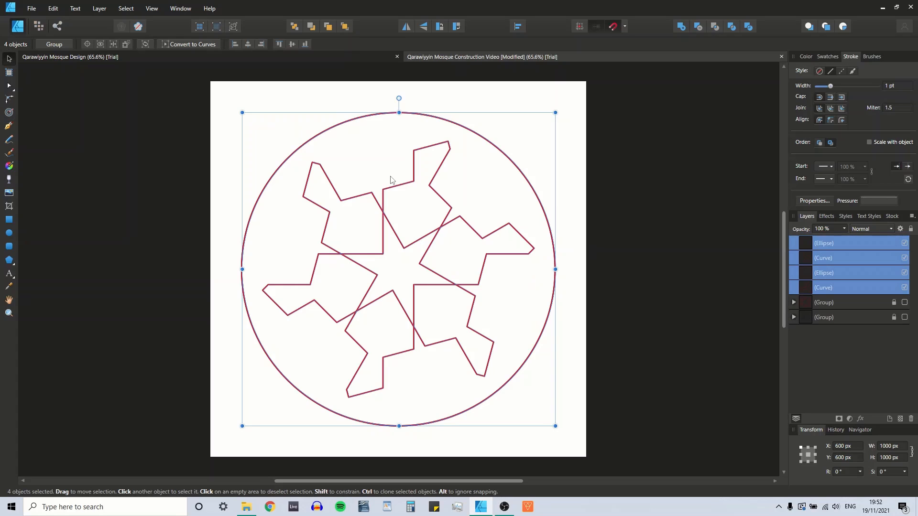
pyautogui.hotkey('ctrl', 'j')
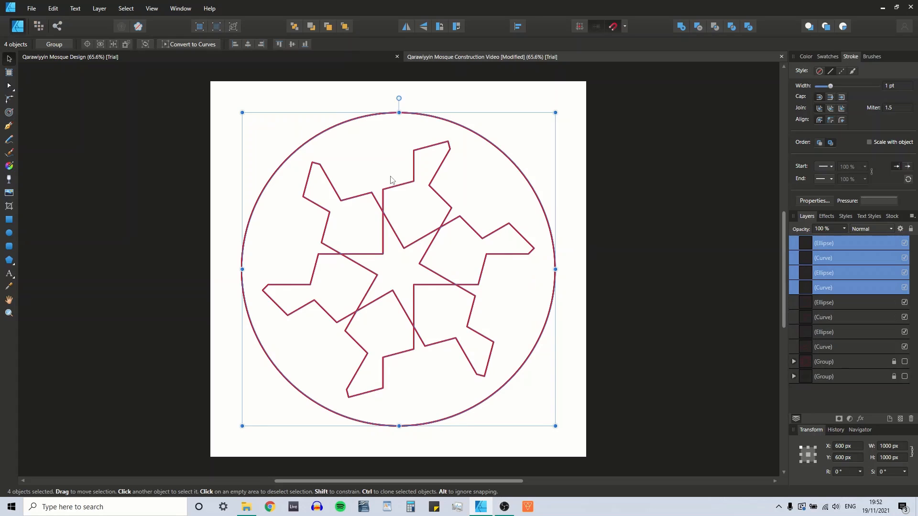
pyautogui.click(405, 26)
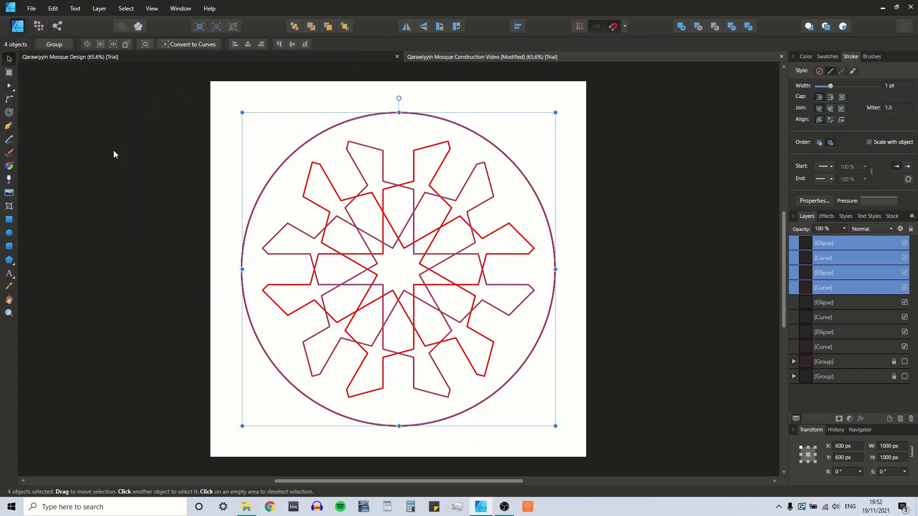
pyautogui.click(140, 152)
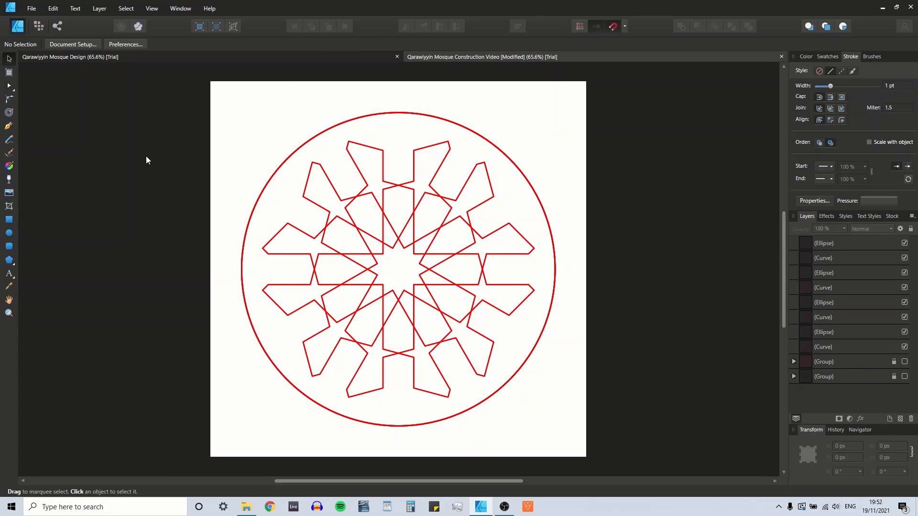
# Delete all four stacked helper circles, keeping only the four three-armed outlines
pyautogui.click(331, 130)
pyautogui.hotkey('ctrl', 'z')
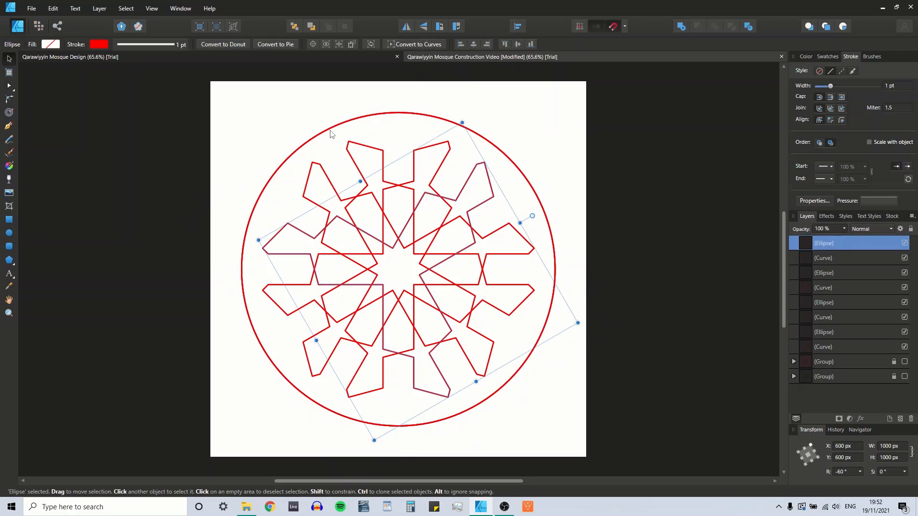
pyautogui.hotkey('ctrl', 'z')
pyautogui.hotkey('ctrl', 'z')
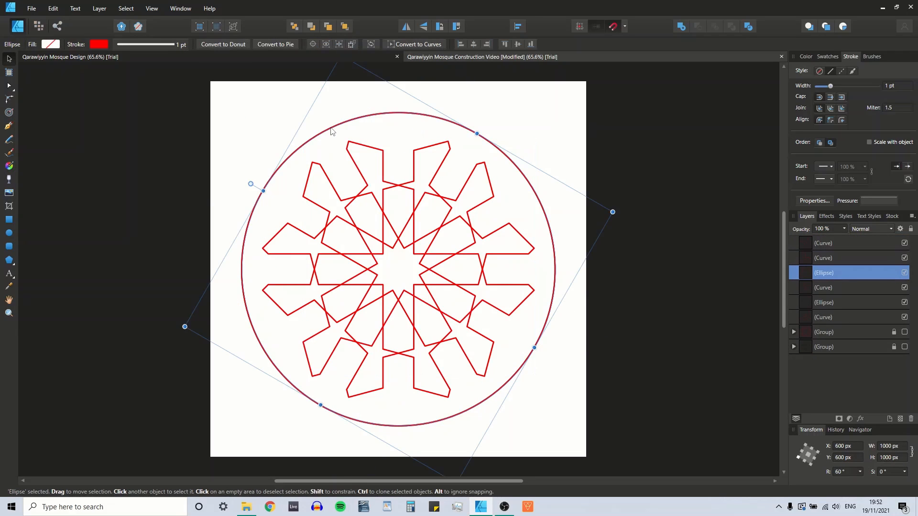
pyautogui.hotkey('ctrl', 'z')
pyautogui.hotkey('ctrl', 'z')
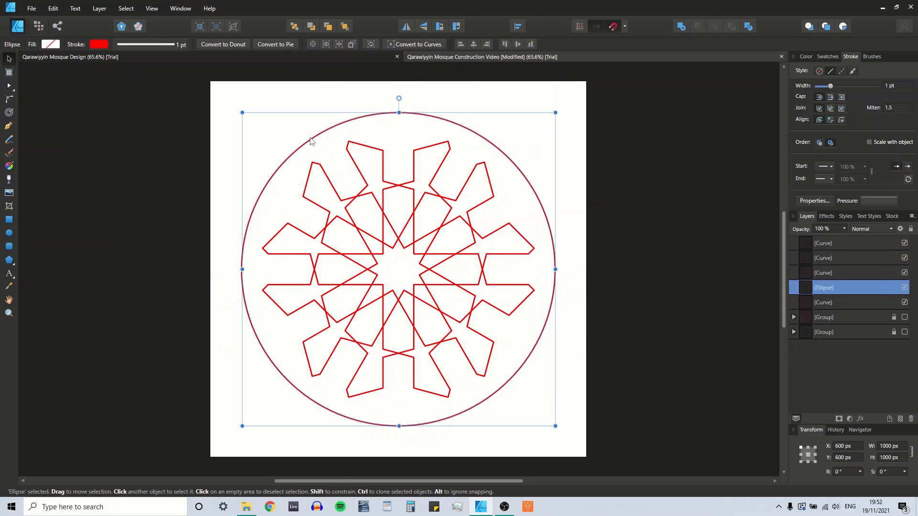
pyautogui.hotkey('ctrl', 'z')
pyautogui.click(181, 165)
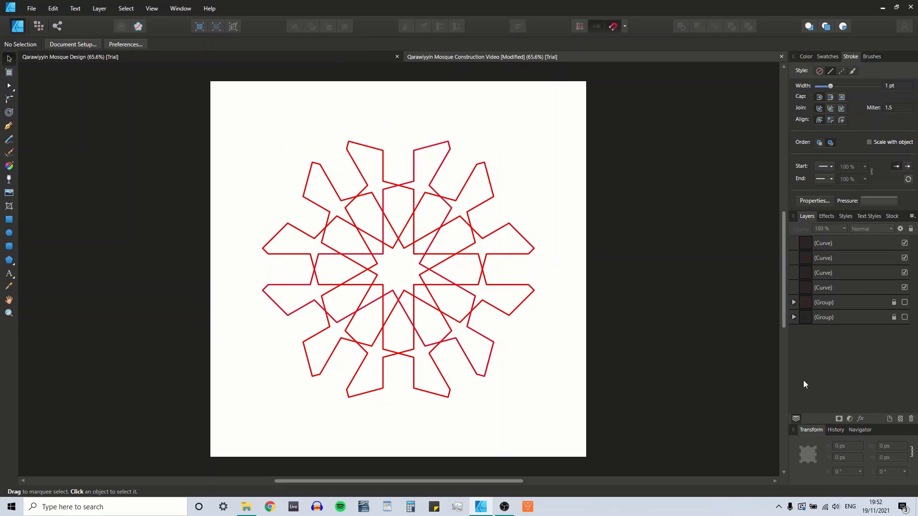
# Show the red pattern group again and move the four three-armed curves into it
pyautogui.click(904, 303)
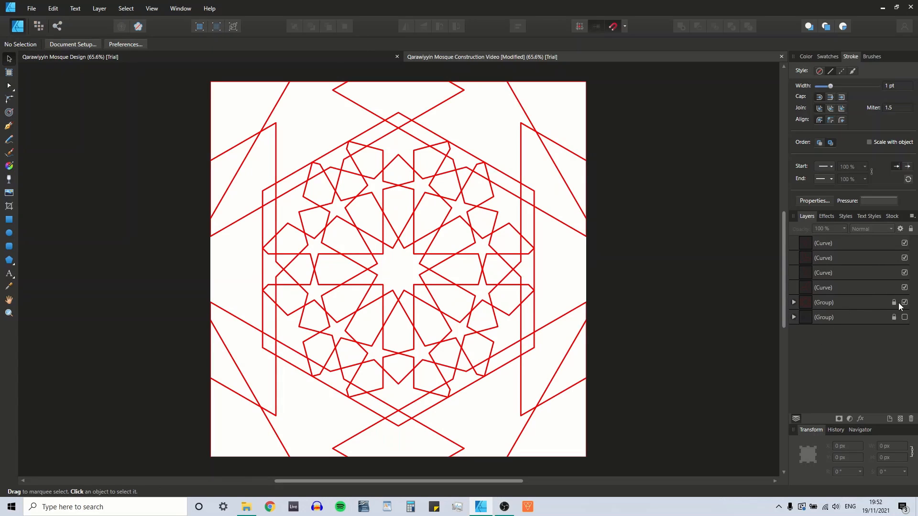
pyautogui.click(825, 286)
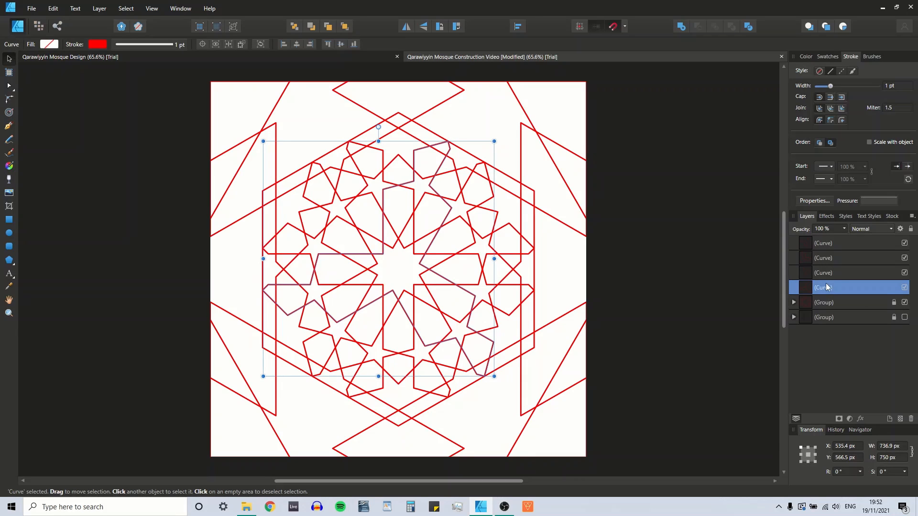
pyautogui.keyDown('shift'); pyautogui.click(824, 274); pyautogui.keyUp('shift')
pyautogui.keyDown('shift'); pyautogui.click(826, 257); pyautogui.keyUp('shift')
pyautogui.keyDown('shift'); pyautogui.click(827, 243); pyautogui.keyUp('shift')
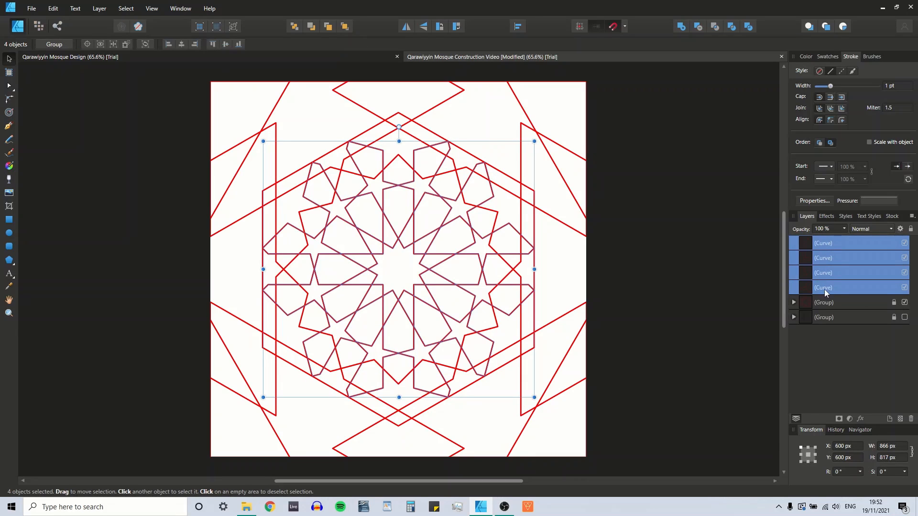
pyautogui.moveTo(824, 288); pyautogui.dragTo(828, 303)
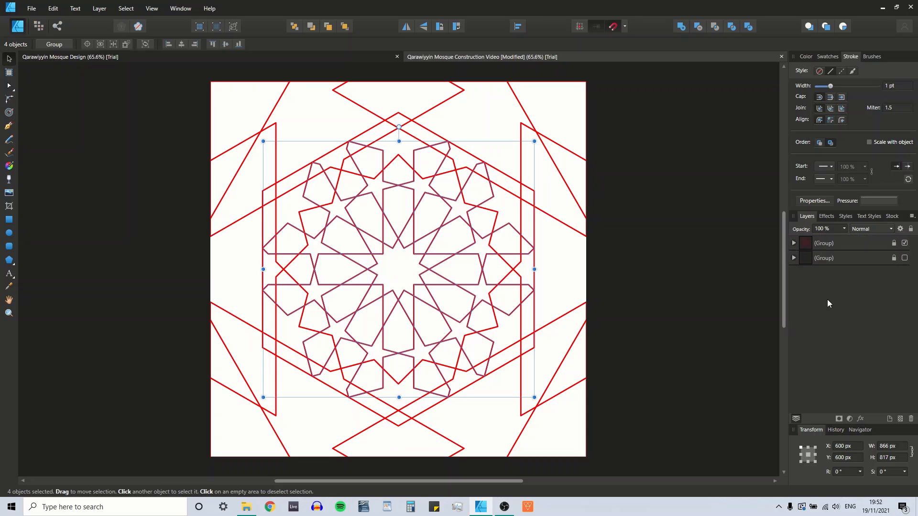
# Unlock the red pattern group and deselect it
pyautogui.click(825, 243)
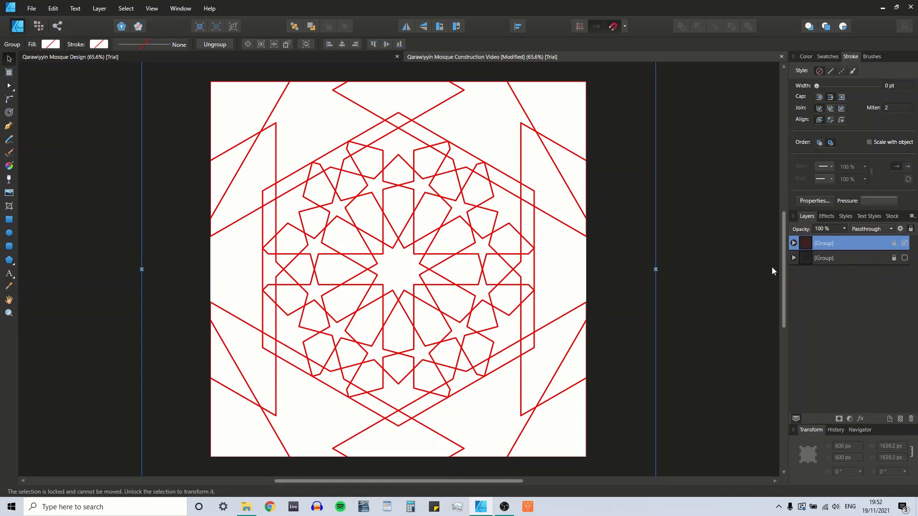
pyautogui.click(894, 244)
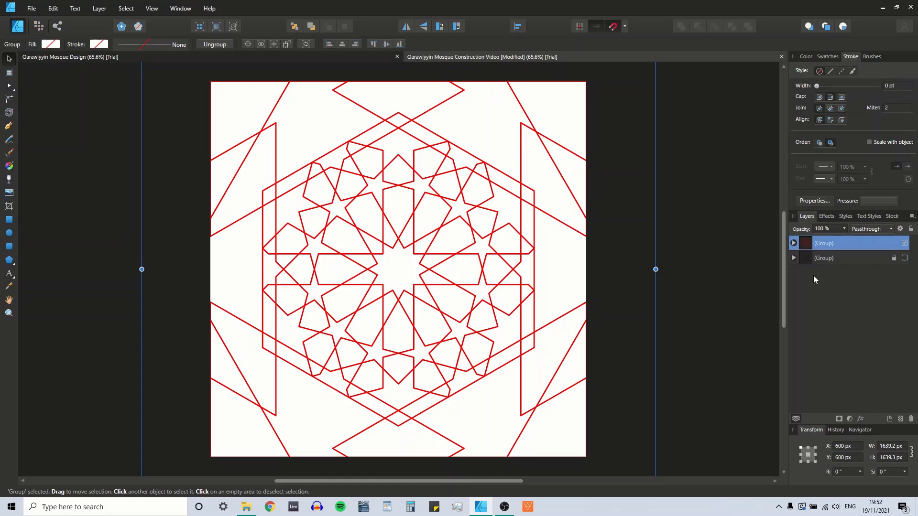
pyautogui.click(725, 258)
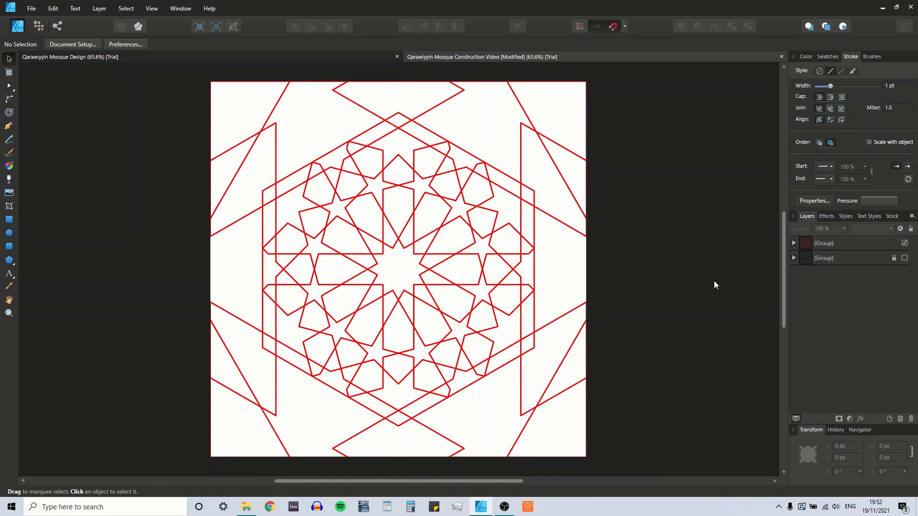
# Ungroup the red pattern group into its individual curves and polygon, and clear the selection
pyautogui.hotkey('ctrl', 'a')
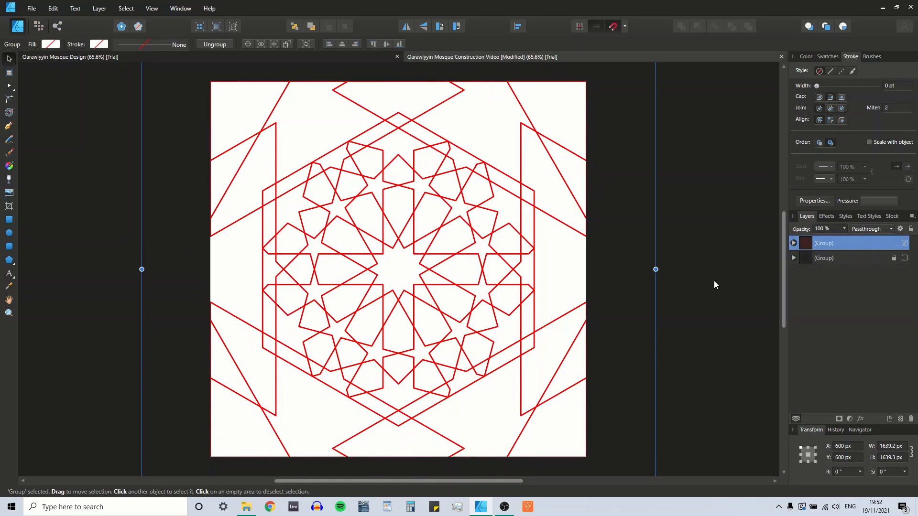
pyautogui.click(811, 56)
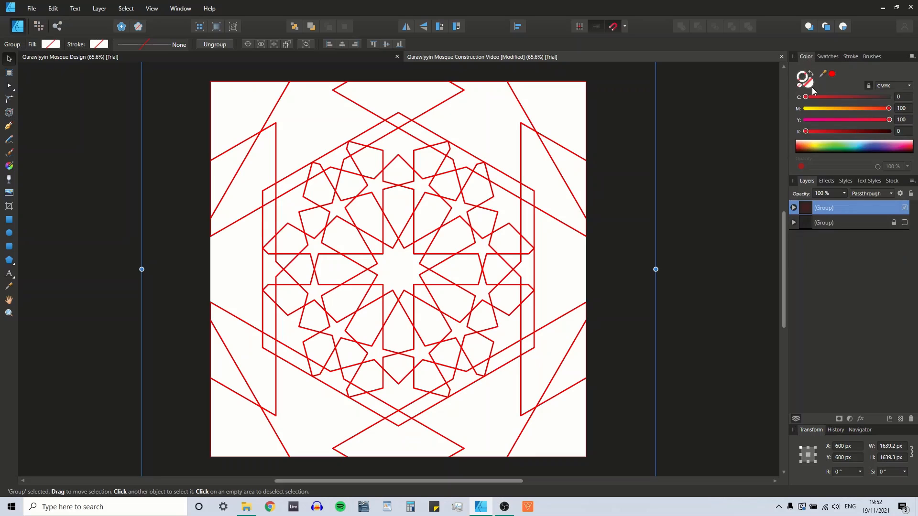
pyautogui.click(728, 189)
pyautogui.hotkey('ctrl', 'a')
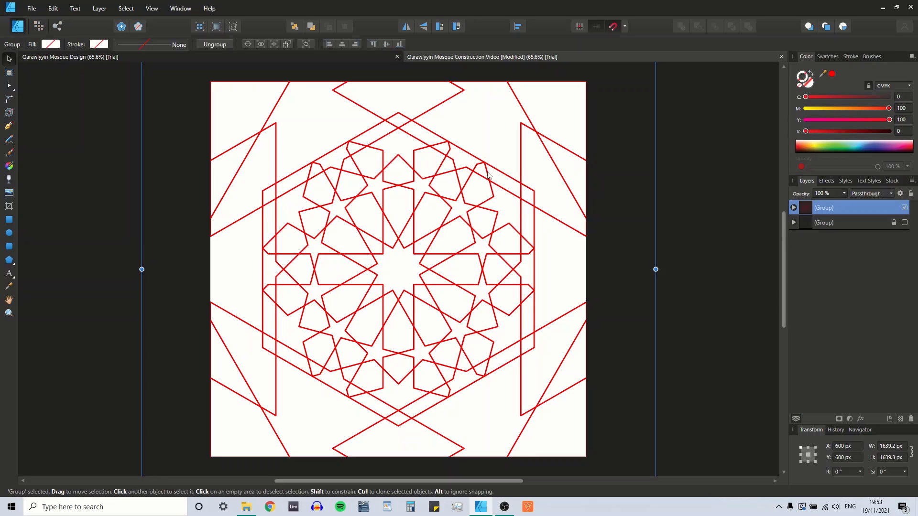
pyautogui.hotkey('ctrl', 'd')
pyautogui.click(487, 171)
pyautogui.click(794, 208)
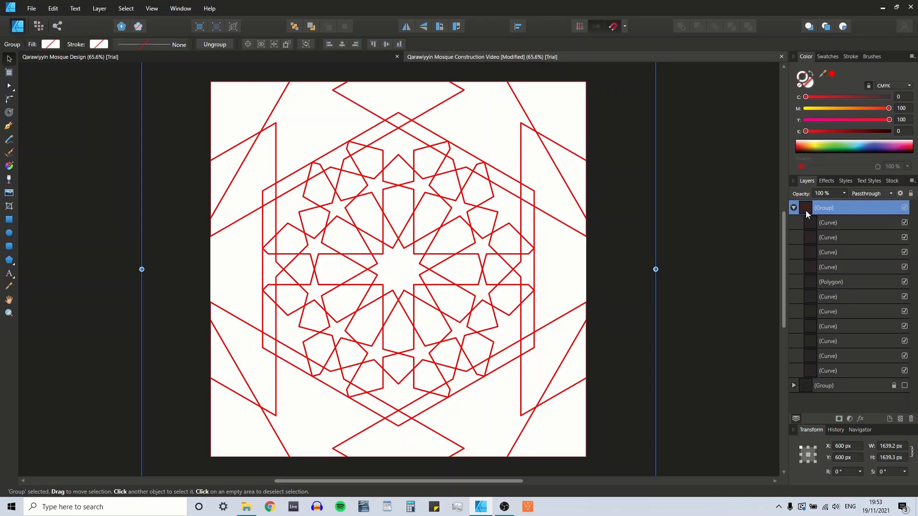
pyautogui.click(793, 208)
pyautogui.rightClick(823, 209)
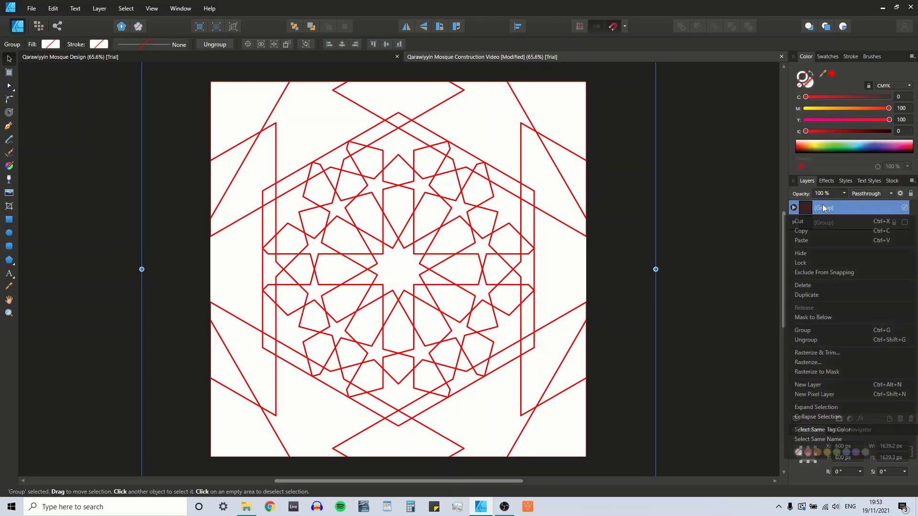
pyautogui.click(803, 340)
pyautogui.click(728, 220)
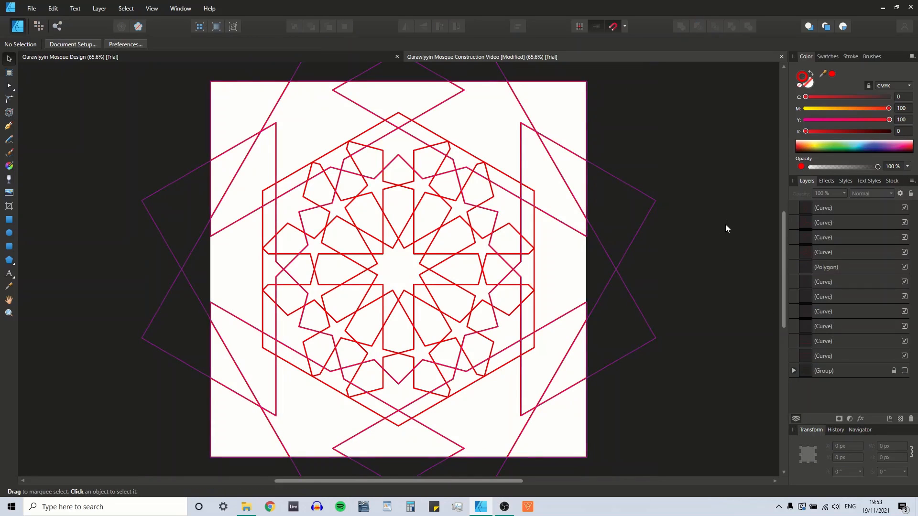
# Fill all the ungrouped pattern shapes with solid black, keeping their red strokes
pyautogui.hotkey('ctrl', 'a')
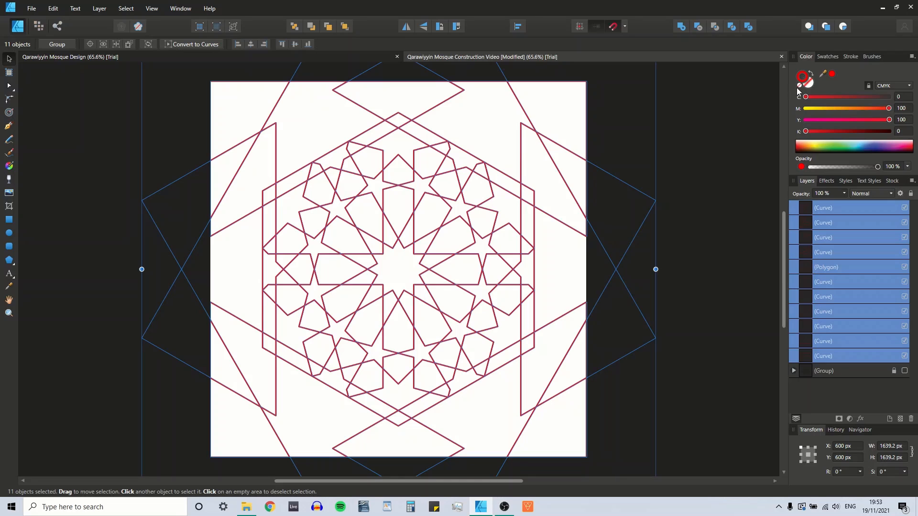
pyautogui.click(827, 57)
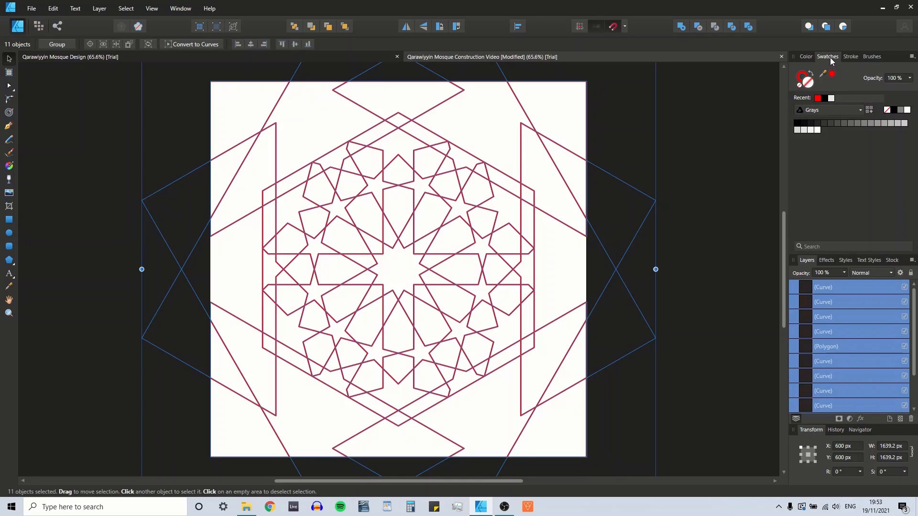
pyautogui.click(894, 110)
pyautogui.click(696, 132)
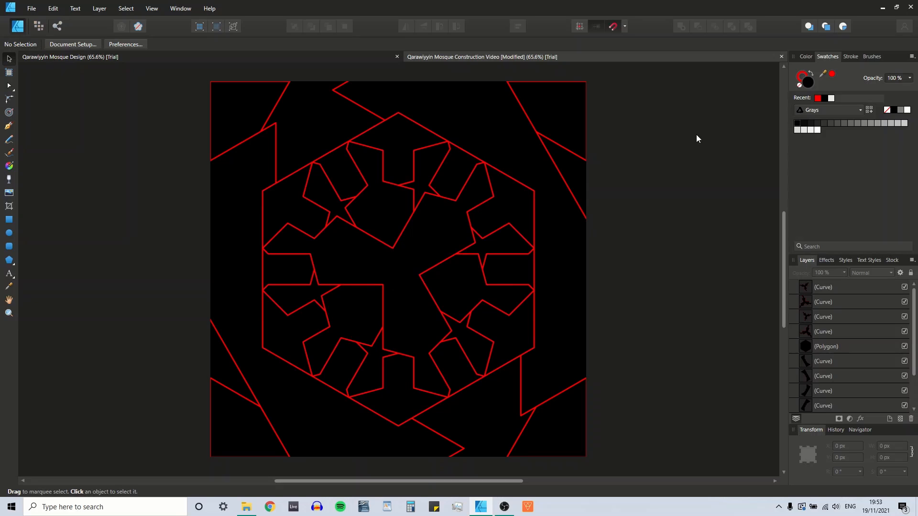
# Divide all the overlapping black shapes into separate pieces along their red outlines
pyautogui.hotkey('ctrl', 'a')
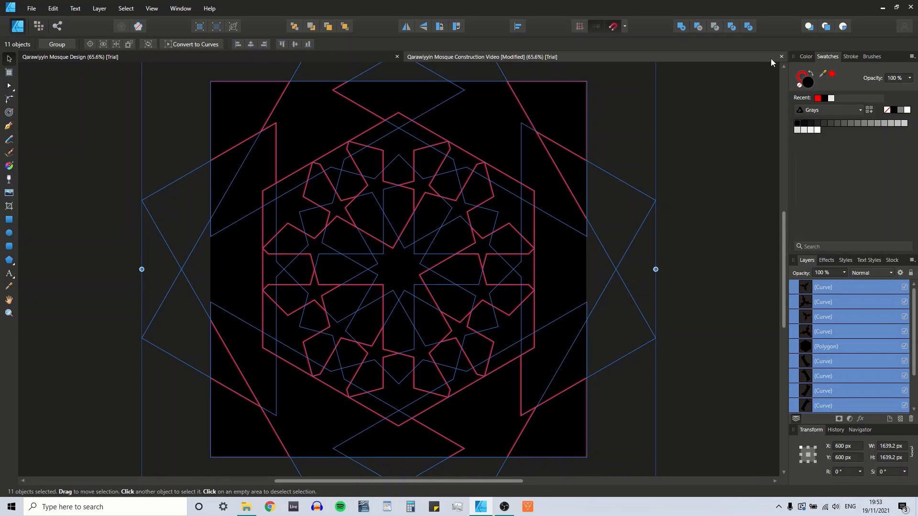
pyautogui.click(748, 27)
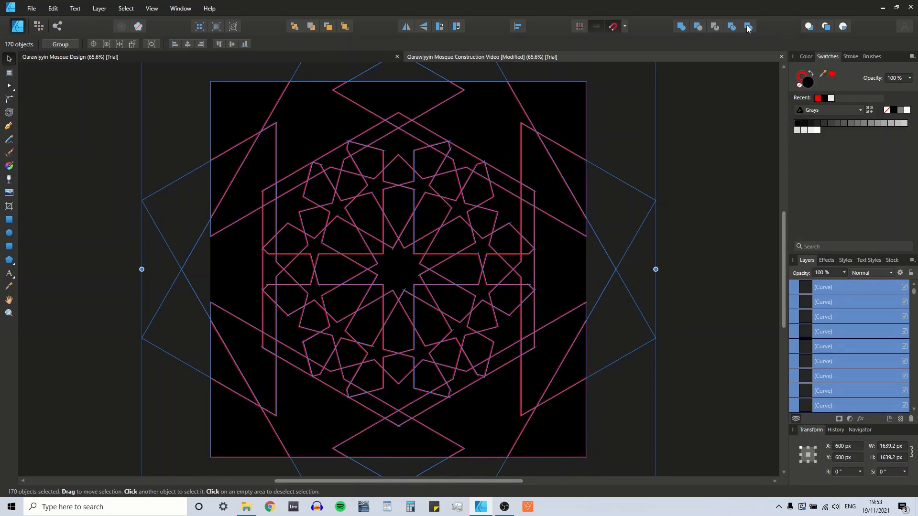
pyautogui.click(701, 135)
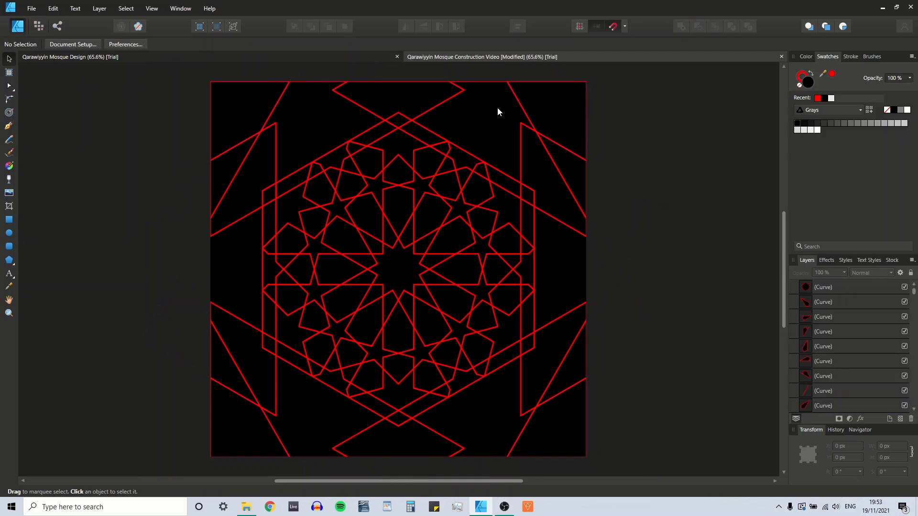
# Delete the black pieces outside the central hexagon, from the artboard's upper-right corner down along its right side
pyautogui.click(472, 118)
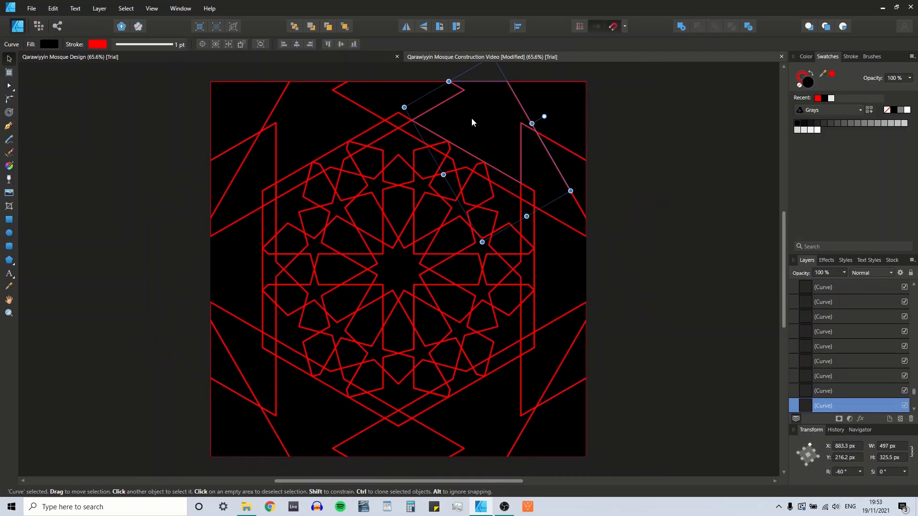
pyautogui.click(553, 107)
pyautogui.click(561, 168)
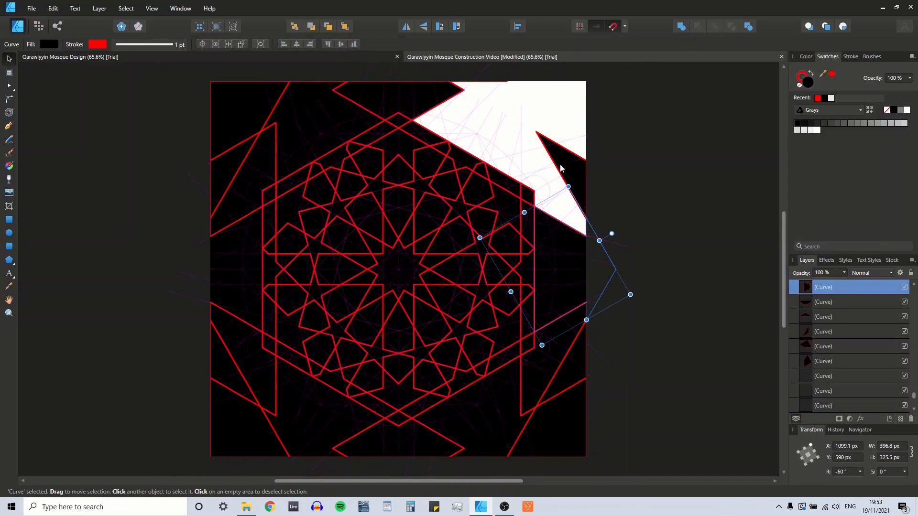
pyautogui.click(564, 168)
pyautogui.click(562, 254)
pyautogui.press('Delete')
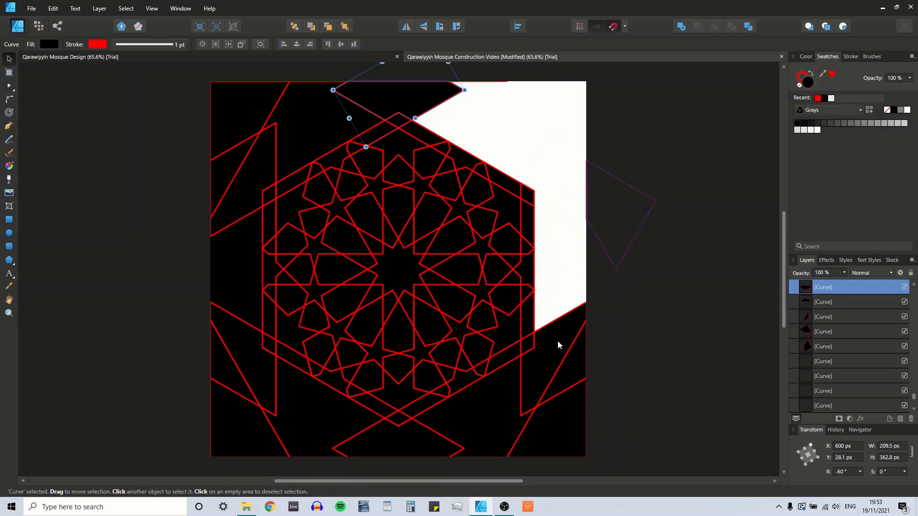
pyautogui.click(547, 337)
pyautogui.press('Delete')
pyautogui.click(576, 363)
pyautogui.press('Delete')
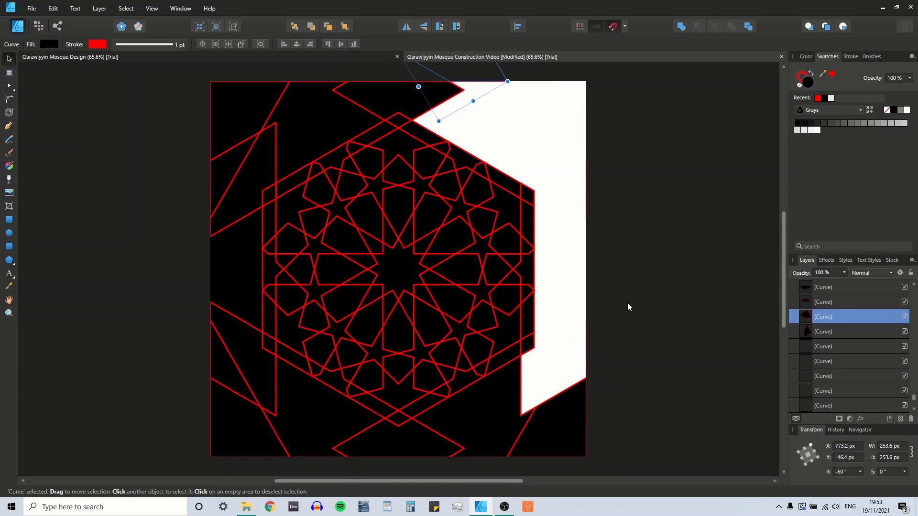
# Delete the pieces in the artboard's lower-right corner, along with the small ones on the hexagon's lower-right edge
pyautogui.scroll(-3, 628, 303)
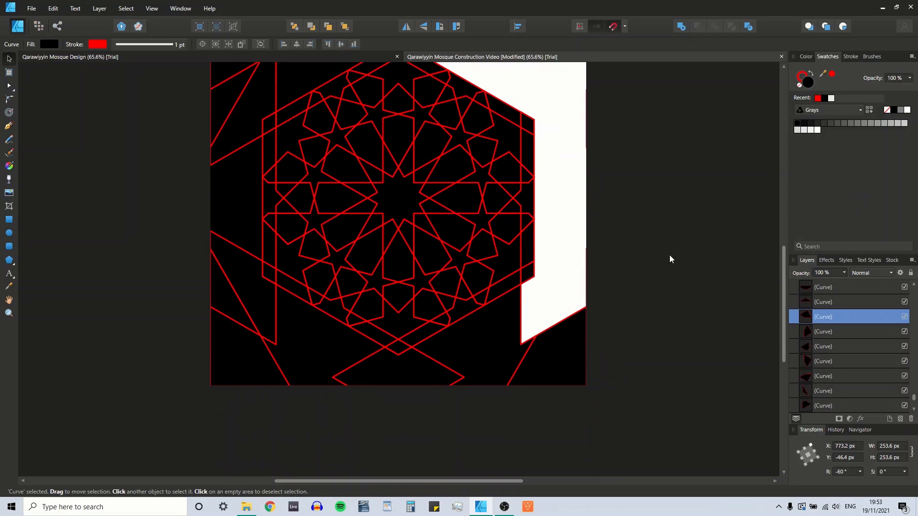
pyautogui.click(490, 327)
pyautogui.press('Delete')
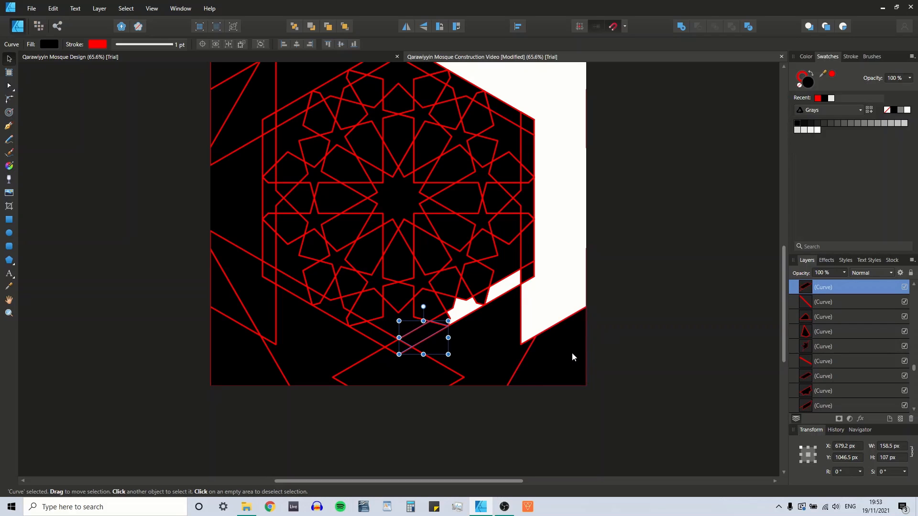
pyautogui.click(572, 353)
pyautogui.press('Delete')
pyautogui.click(496, 351)
pyautogui.press('Delete')
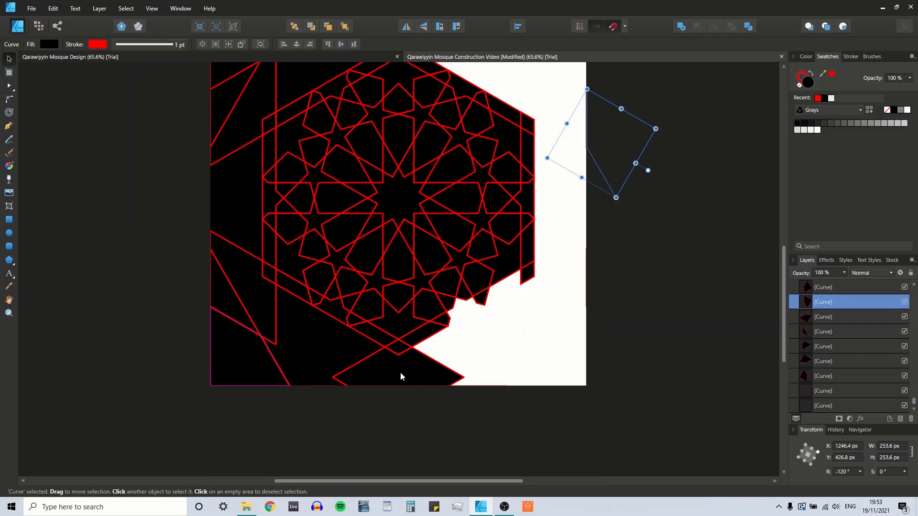
# Delete the black pieces directly below the hexagon and beside its lower-left edge
pyautogui.click(391, 375)
pyautogui.press('Delete')
pyautogui.click(326, 352)
pyautogui.press('Delete')
# Delete the black pieces in the artboard's lower-left corner and along the left side of the hexagon
pyautogui.click(251, 300)
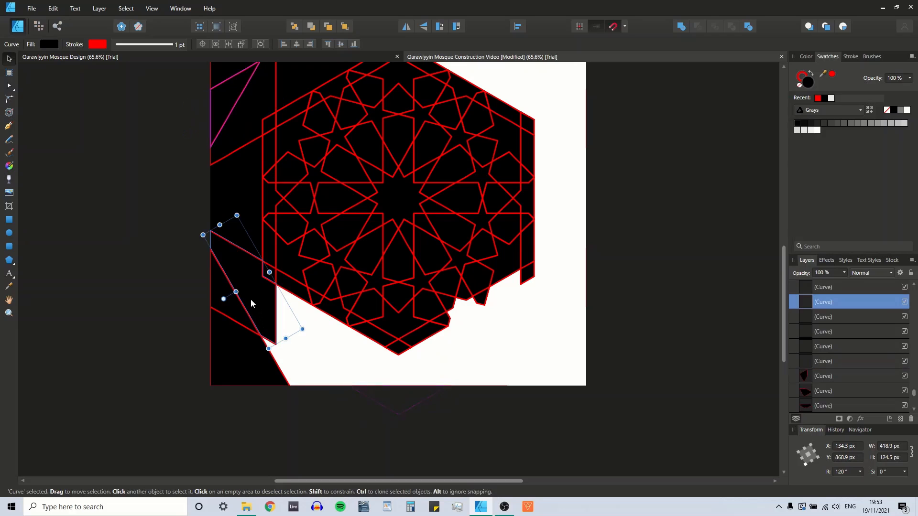
pyautogui.press('Delete')
pyautogui.click(223, 296)
pyautogui.press('Delete')
pyautogui.click(242, 353)
pyautogui.press('Delete')
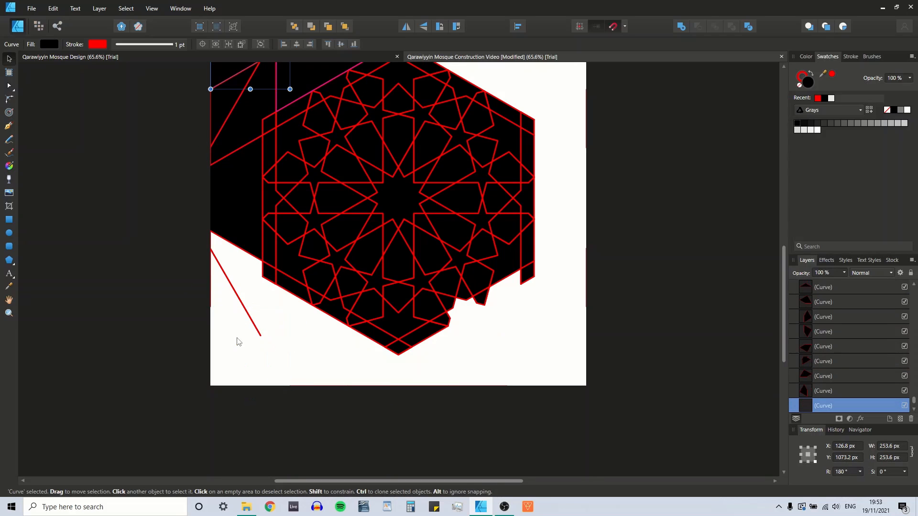
pyautogui.click(240, 302)
pyautogui.press('Delete')
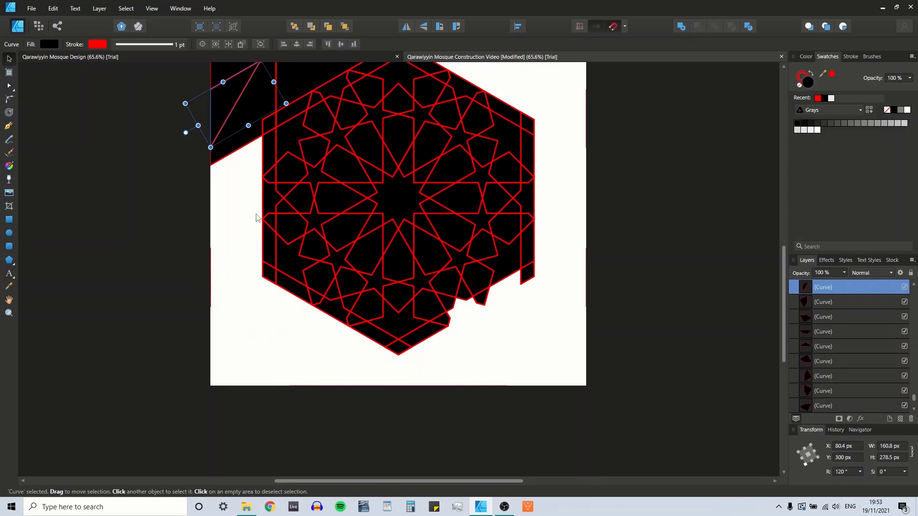
# Delete the outer pieces beside the hexagon's upper-left edge and above its top point
pyautogui.scroll(3, 256, 218)
pyautogui.press('Delete')
pyautogui.click(284, 157)
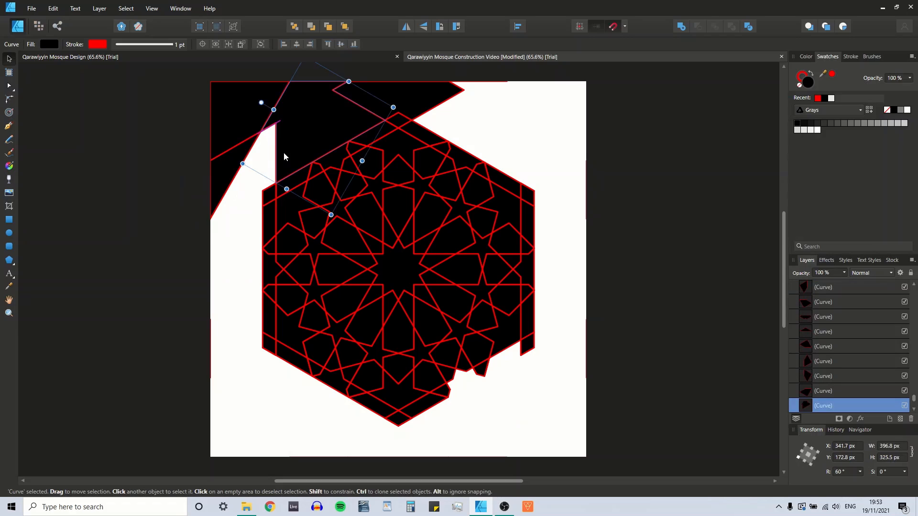
pyautogui.press('Delete')
pyautogui.click(400, 102)
pyautogui.press('Delete')
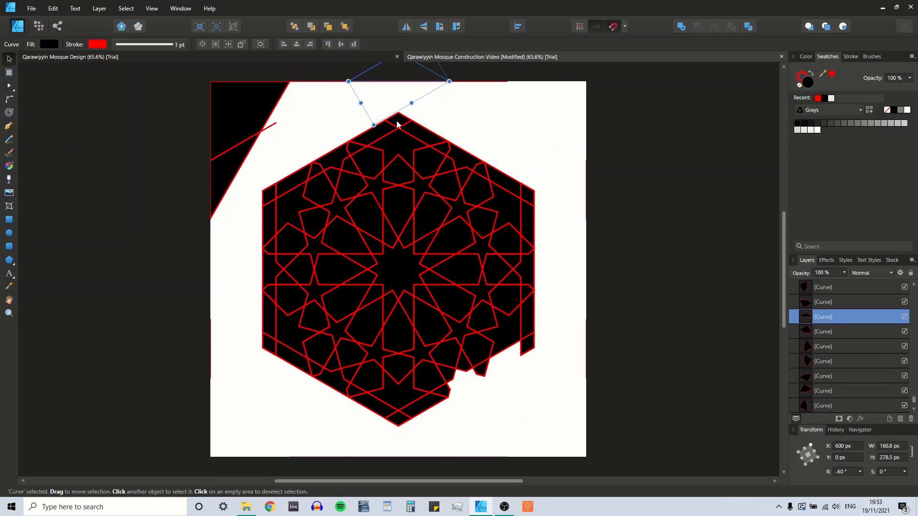
pyautogui.press('Delete')
# Try to delete the narrow pieces along the inside of the hexagon's upper-left edge
pyautogui.click(374, 140)
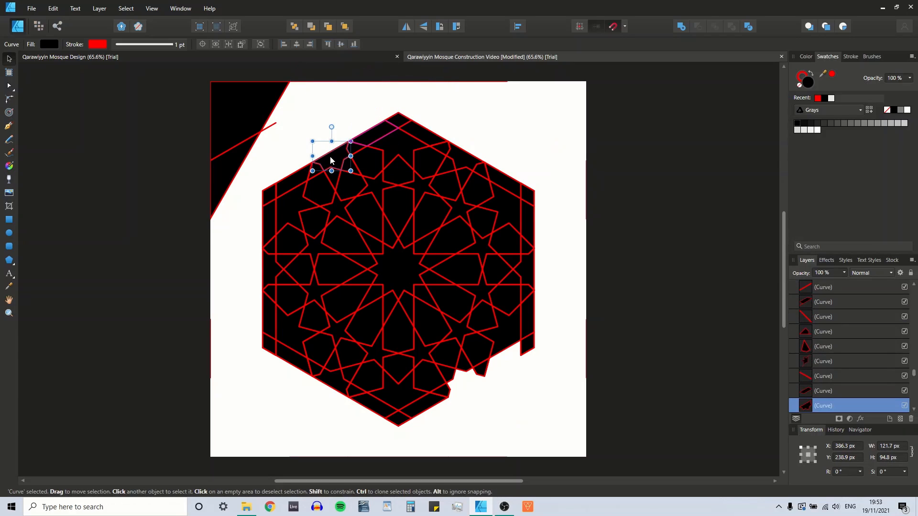
pyautogui.press('Delete')
pyautogui.click(292, 188)
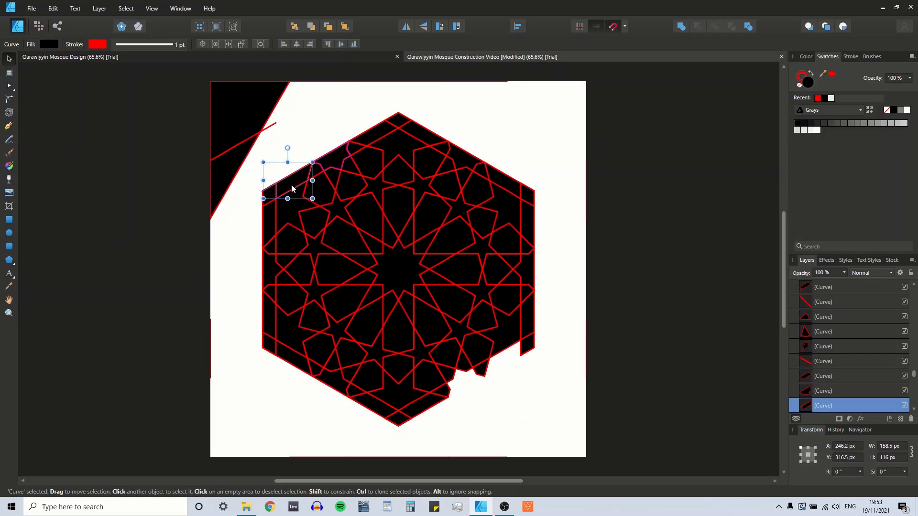
pyautogui.press('Delete')
pyautogui.click(270, 194)
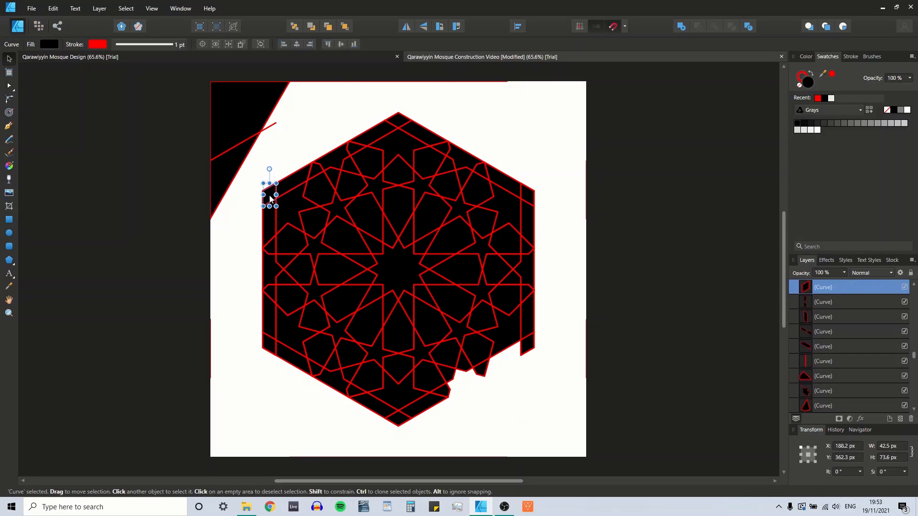
pyautogui.click(318, 175)
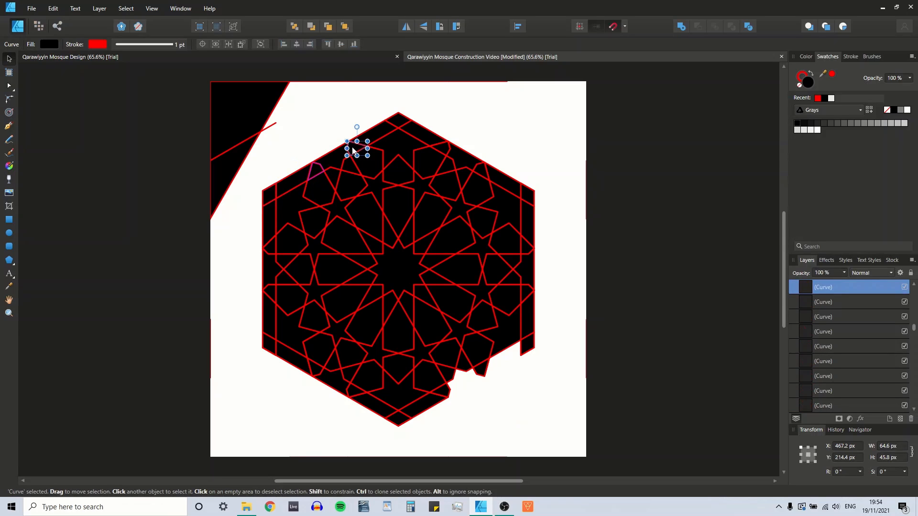
pyautogui.press('Delete')
# Undo the deletions along the hexagon's edge and remove the leftover black pieces in the artboard's upper-left corner
pyautogui.click(223, 158)
pyautogui.hotkey('ctrl', 'z')
pyautogui.hotkey('ctrl', 'z')
pyautogui.hotkey('ctrl', 'z')
pyautogui.hotkey('ctrl', 'z')
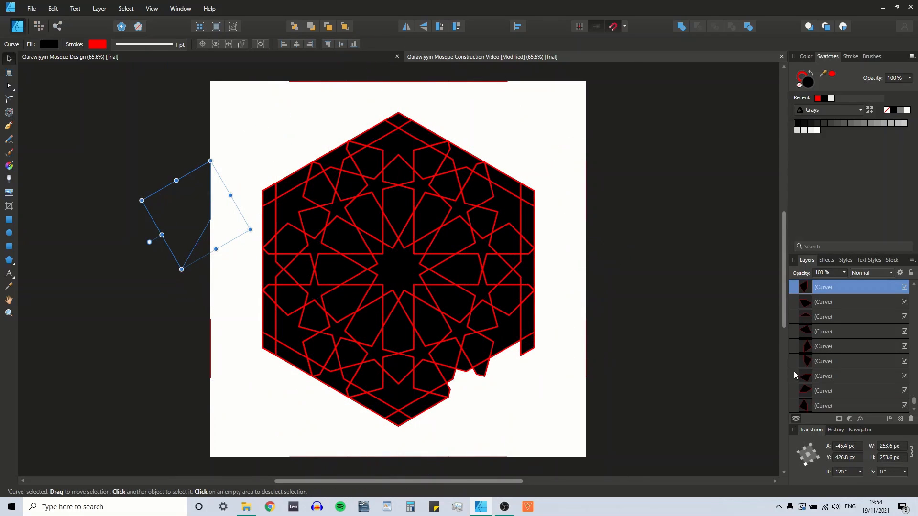
# Delete the hidden, locked group at the end of the layer stack
pyautogui.scroll(-1, 832, 382)
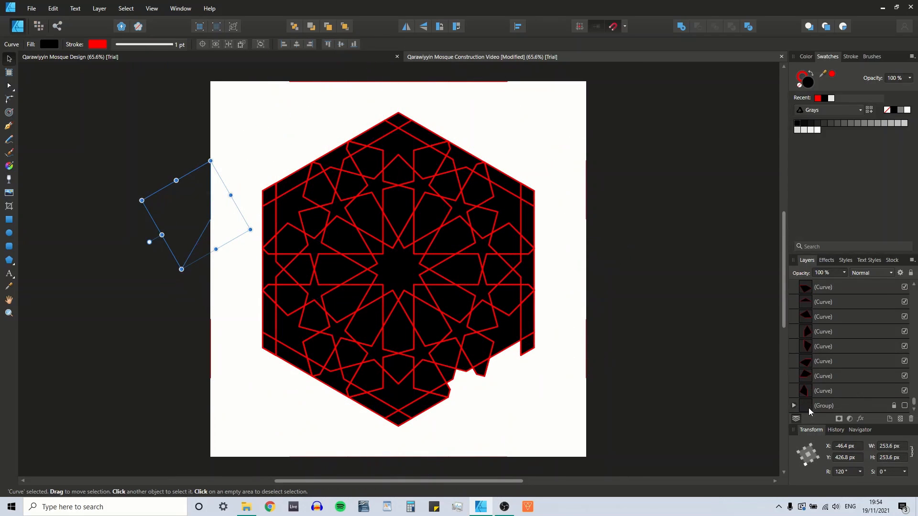
pyautogui.click(827, 406)
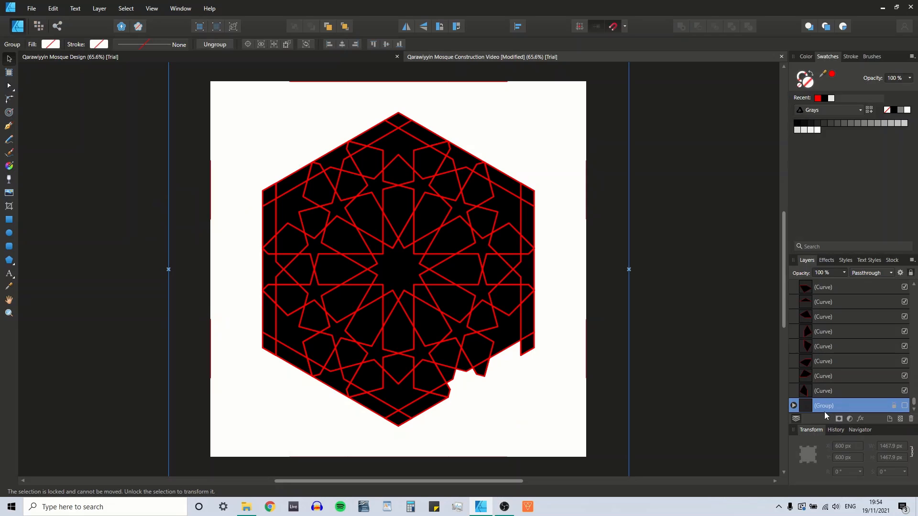
pyautogui.press('Delete')
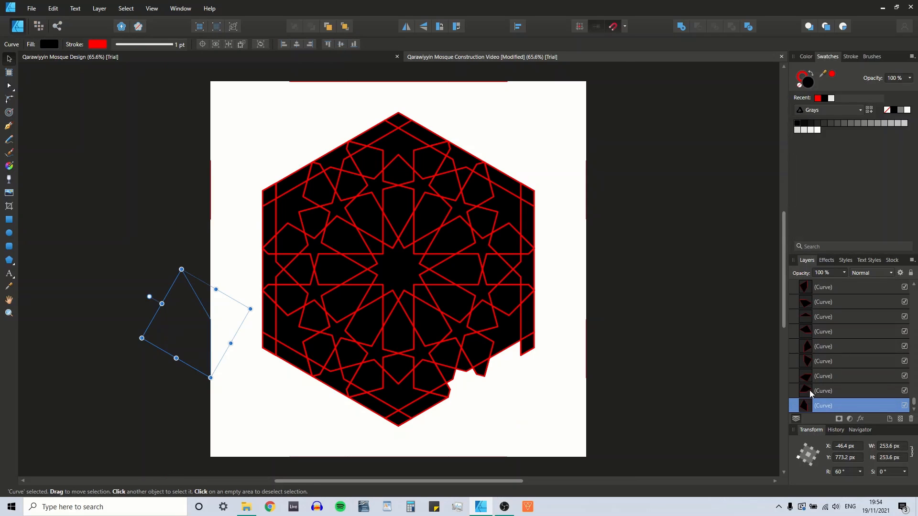
# Select all pieces of the central hexagonal pattern together and remove them from the artboard
pyautogui.click(242, 107)
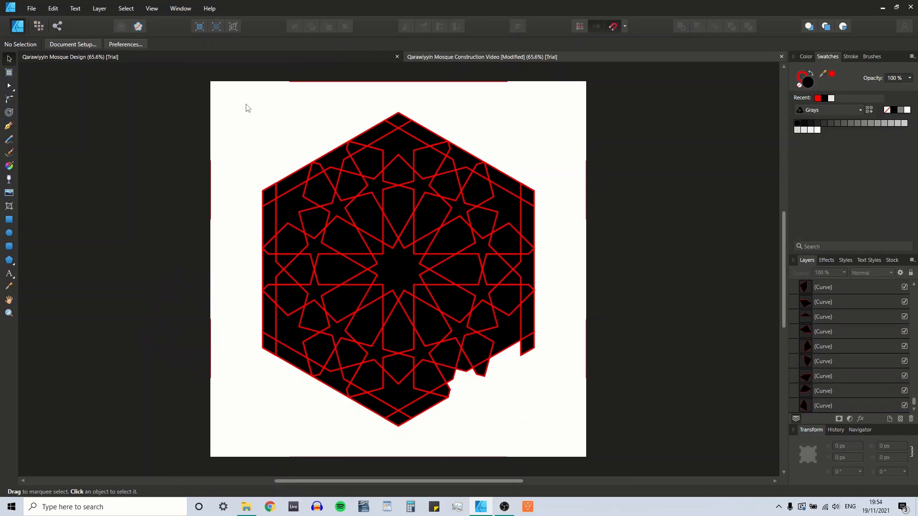
pyautogui.moveTo(243, 105); pyautogui.dragTo(549, 443)
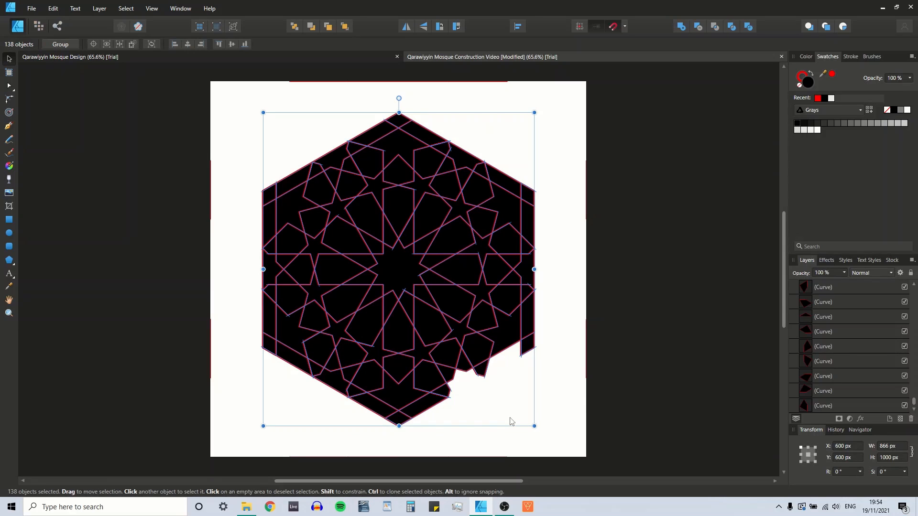
pyautogui.press('Delete')
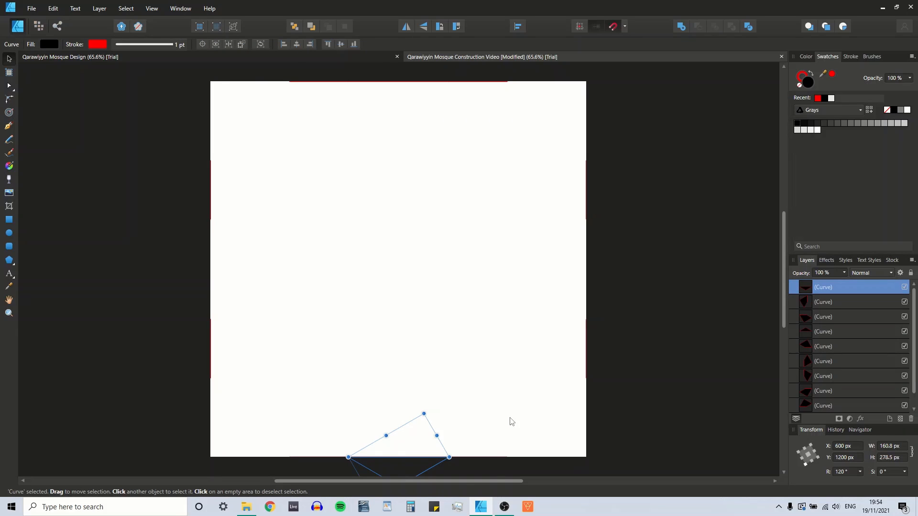
# Delete all remaining shapes from the artboard and paste the cut hexagonal pattern pieces back in
pyautogui.hotkey('ctrl', 'a')
pyautogui.press('Delete')
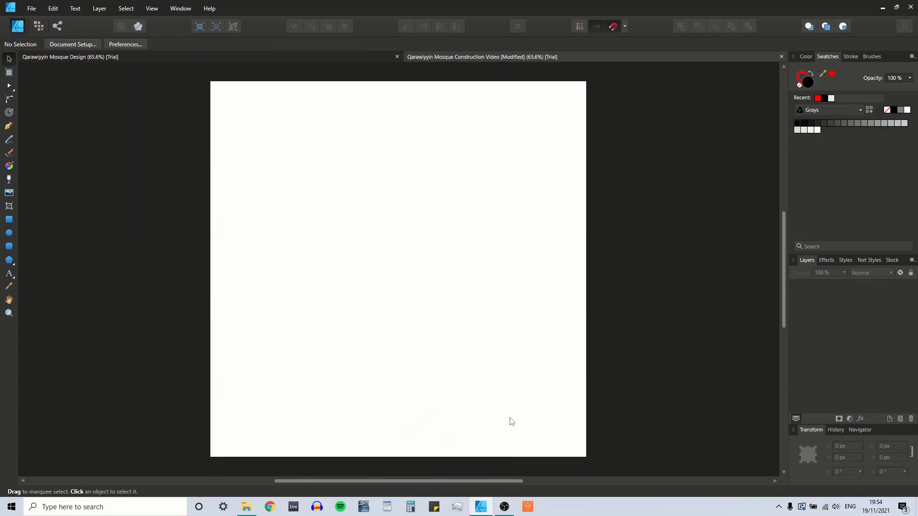
pyautogui.hotkey('ctrl', 'v')
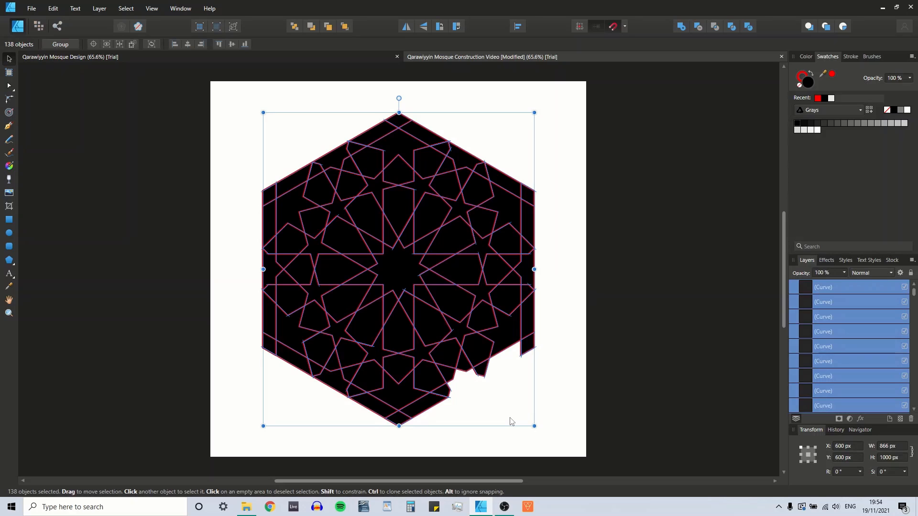
pyautogui.click(239, 121)
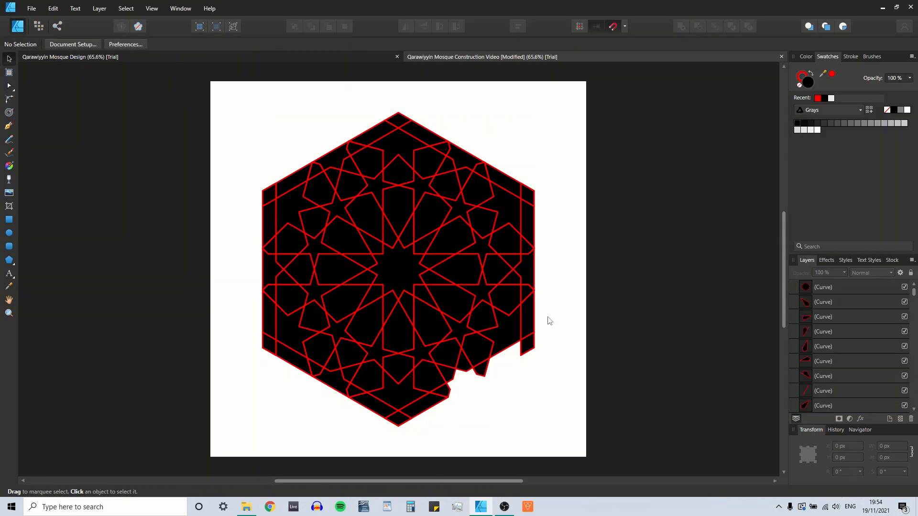
# Delete the diamond at the hexagon's bottom corner and the edge strip to its right, undoing the deletion of the strip to its left
pyautogui.click(529, 324)
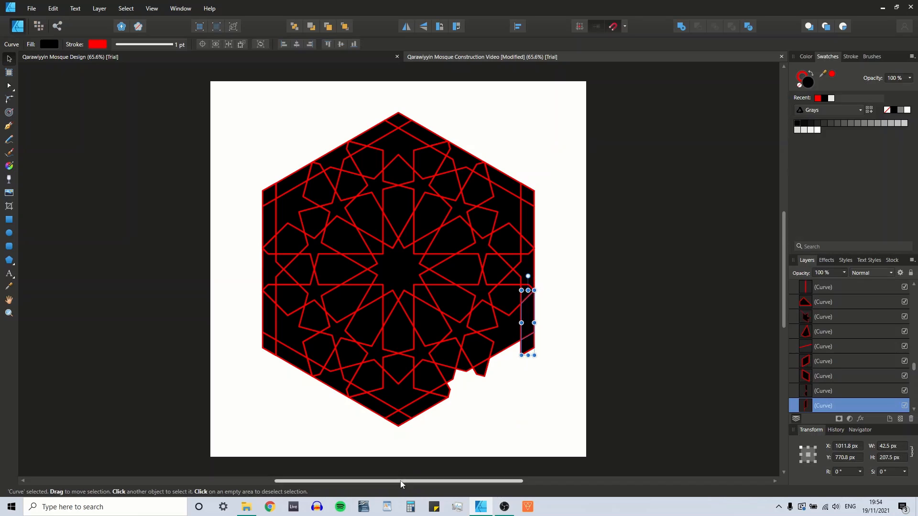
pyautogui.click(400, 423)
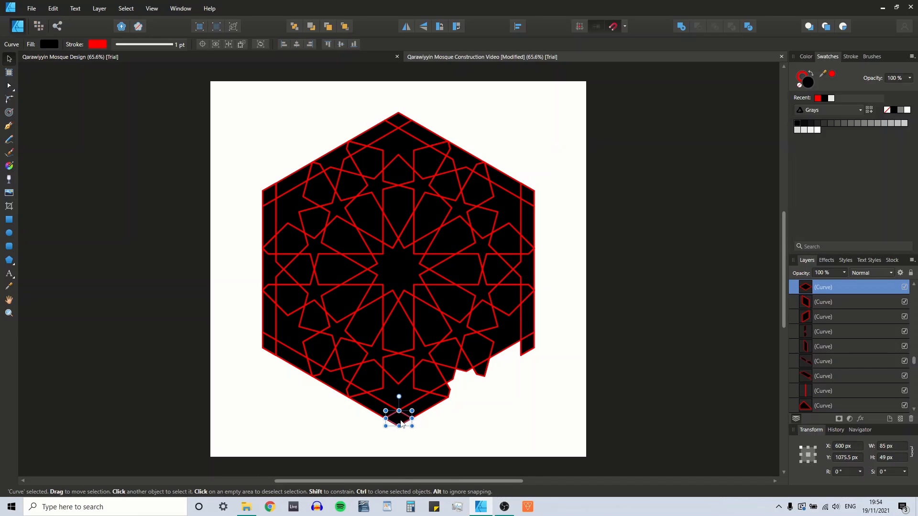
pyautogui.press('Delete')
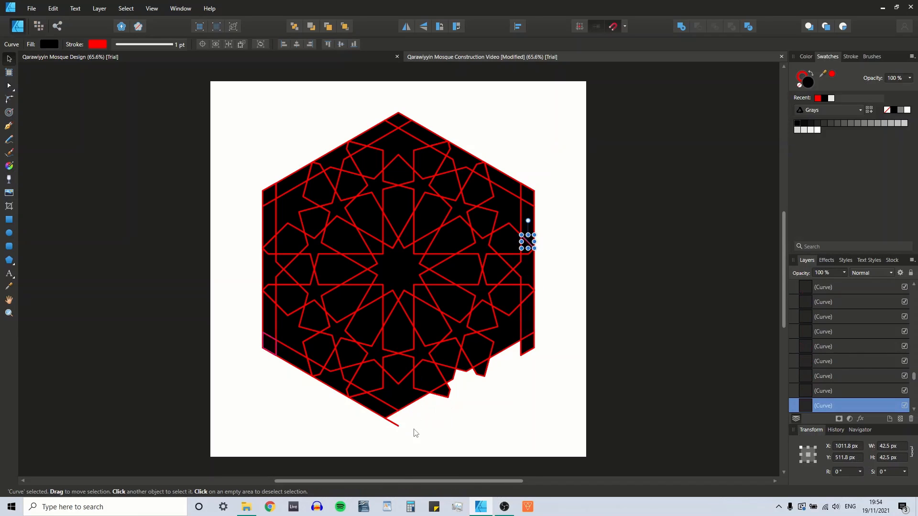
pyautogui.press('Delete')
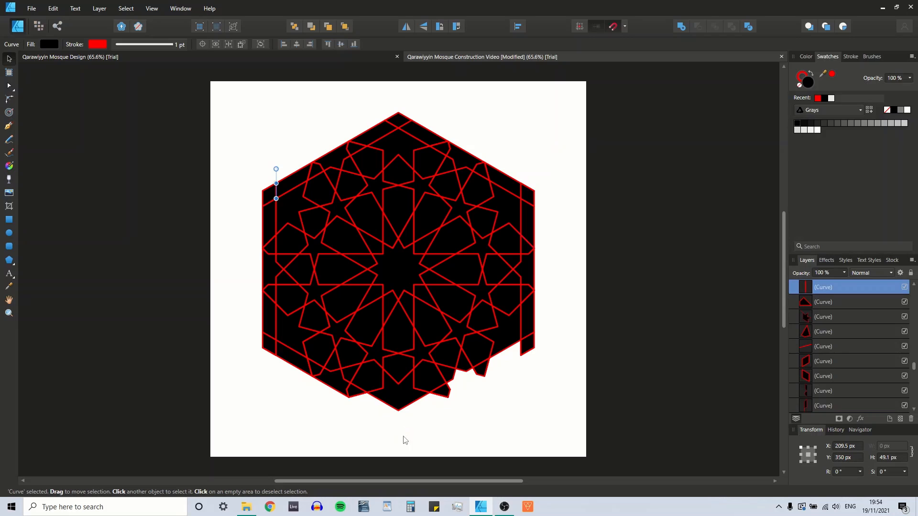
pyautogui.hotkey('ctrl', 'z')
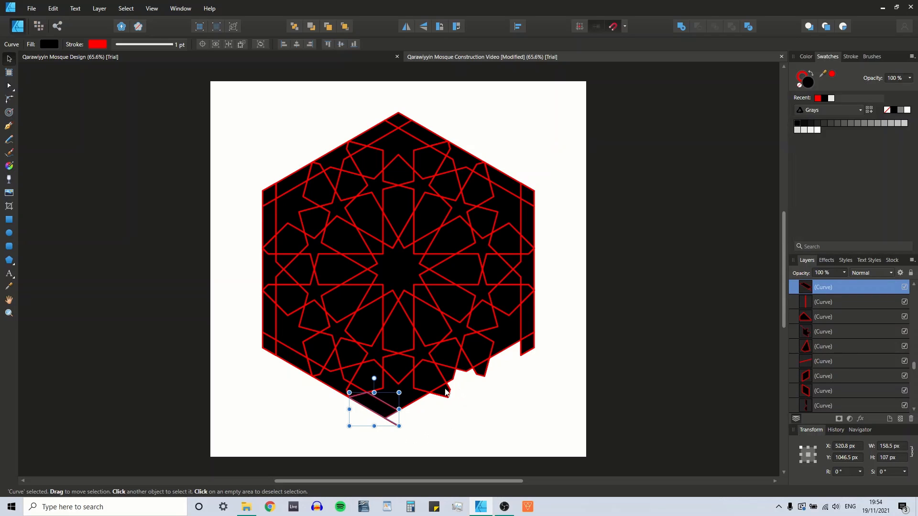
# Delete the three leftover black pieces protruding along the hexagon's lower-right edge
pyautogui.click(446, 393)
pyautogui.click(479, 371)
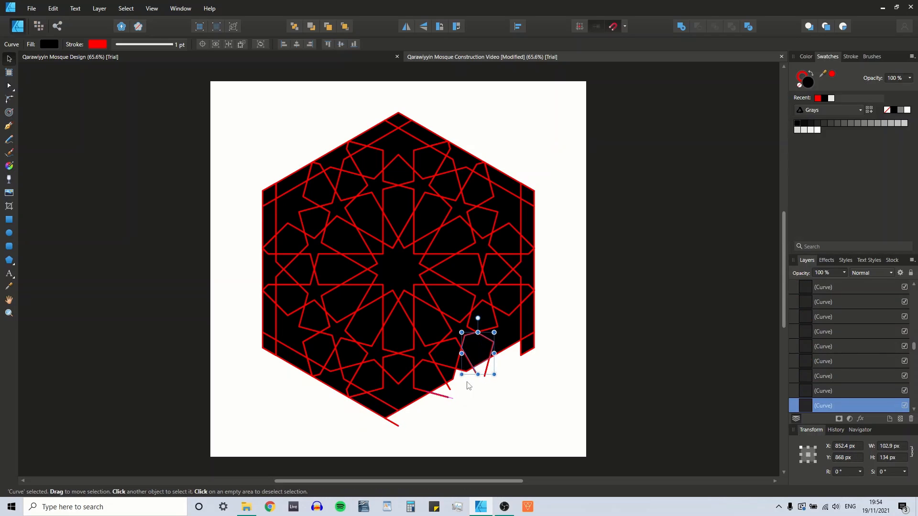
pyautogui.moveTo(528, 352); pyautogui.dragTo(528, 198)
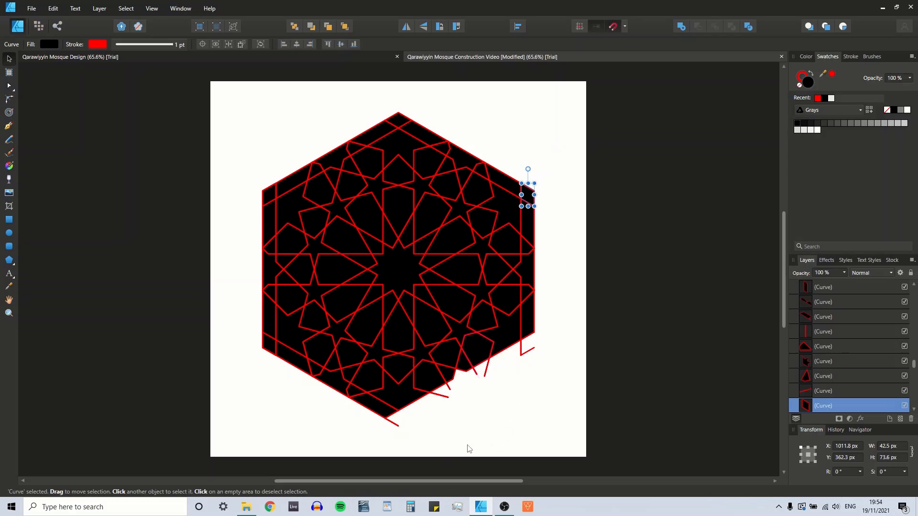
# Delete the stray end nodes protruding at the hexagon's bottom corner and just right of it, using the Node tool
pyautogui.click(9, 87)
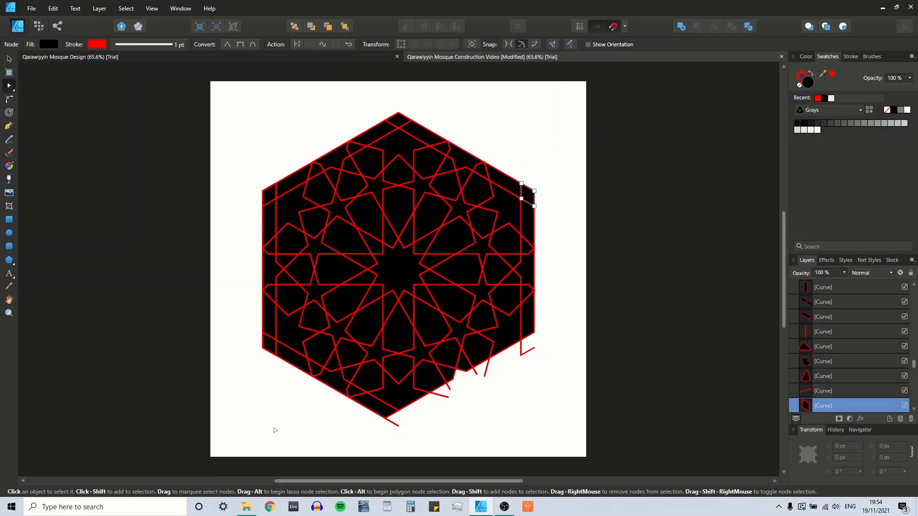
pyautogui.click(399, 426)
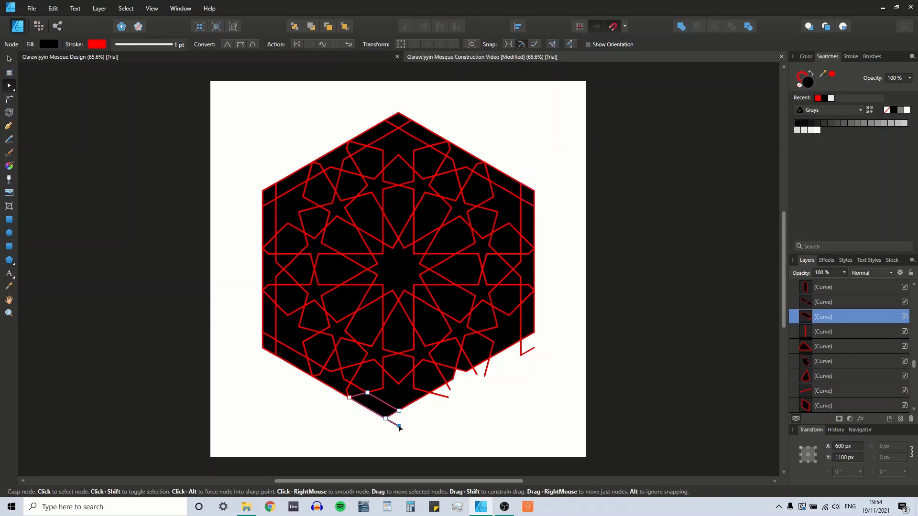
pyautogui.click(449, 395)
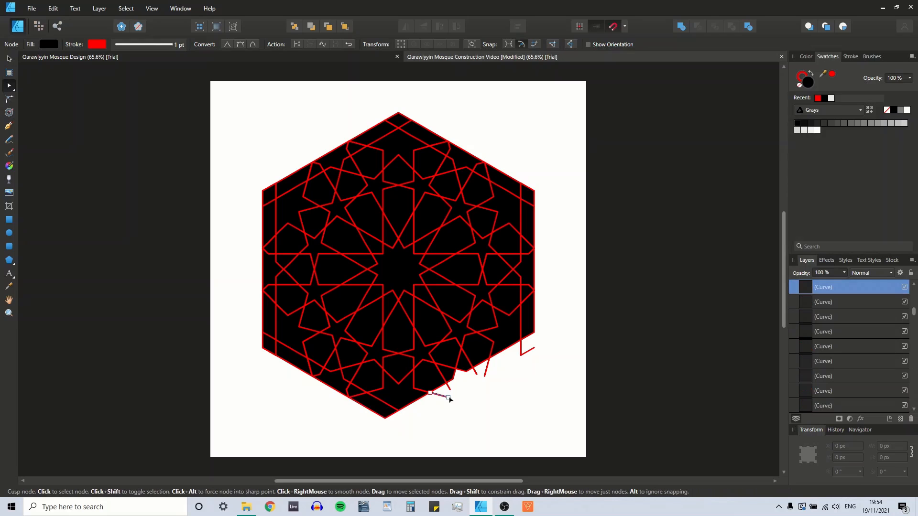
pyautogui.click(437, 395)
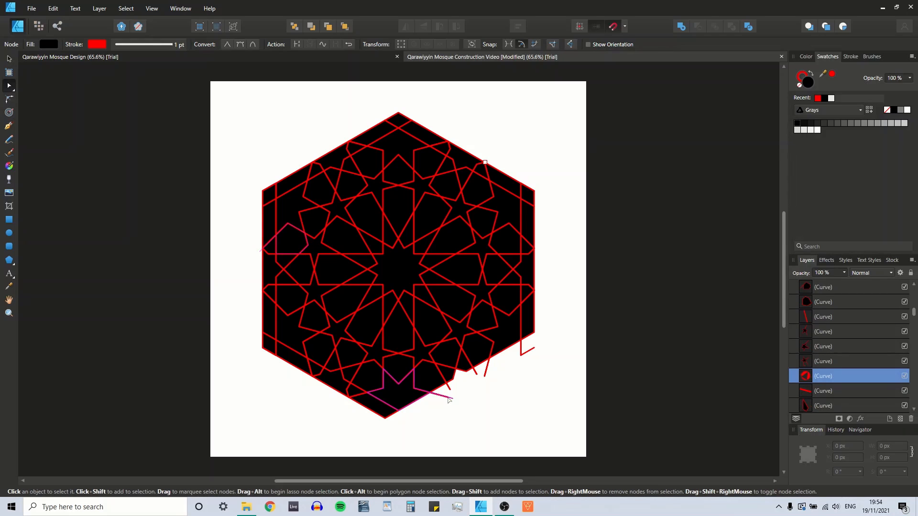
pyautogui.click(448, 399)
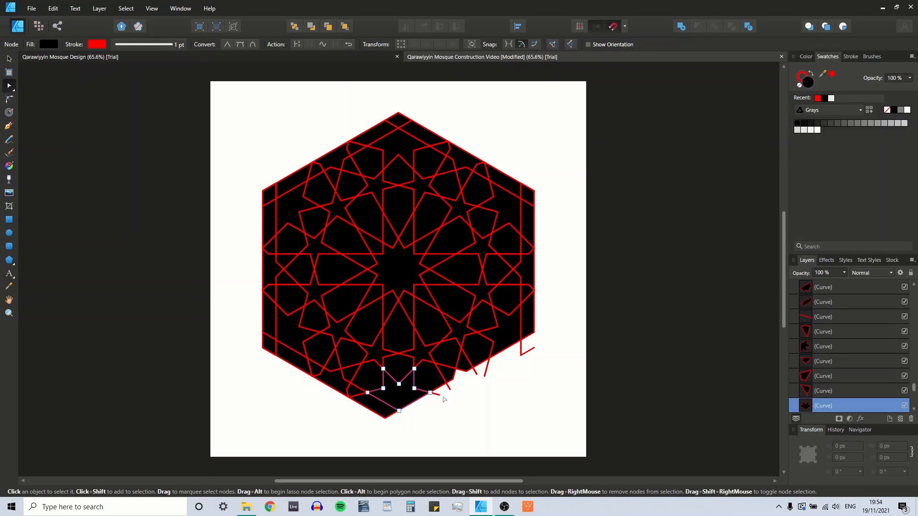
pyautogui.click(438, 395)
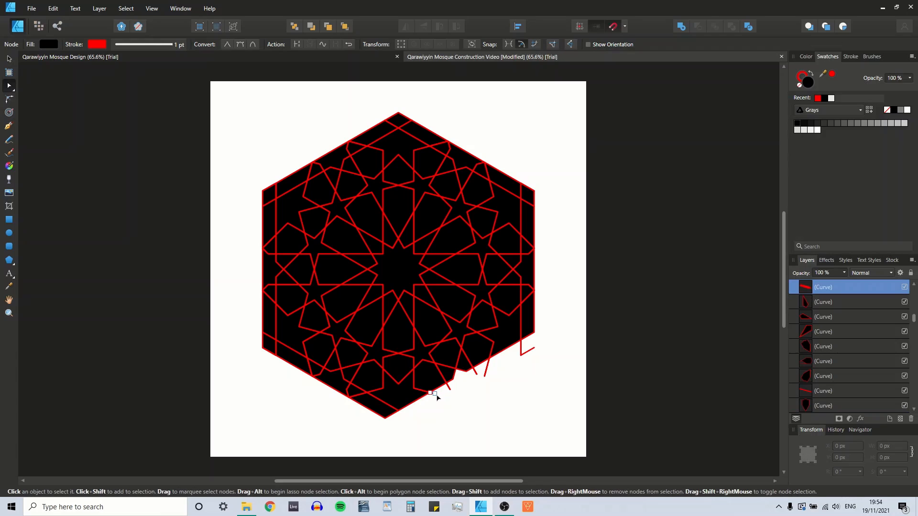
pyautogui.click(439, 398)
pyautogui.press('Delete')
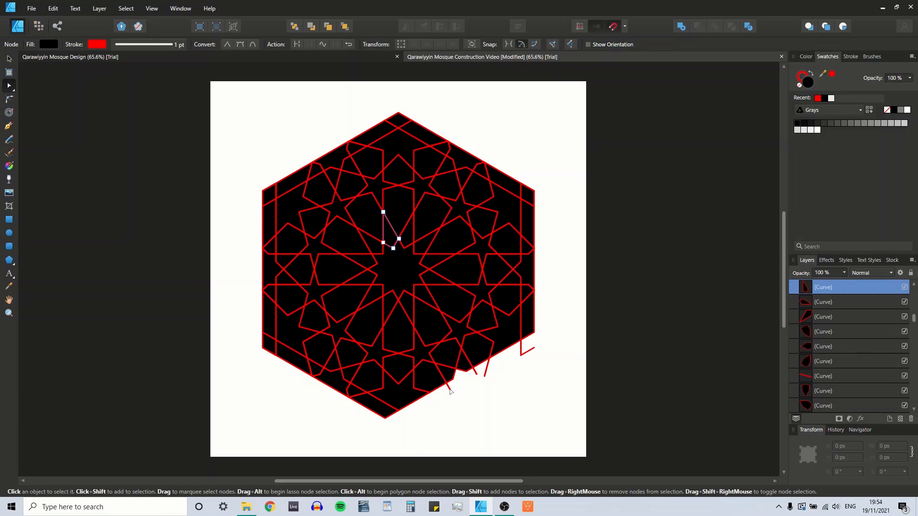
# Delete the nodes of the remaining stray line ends protruding along the hexagon's lower-right edge, including those near its right corner
pyautogui.click(445, 373)
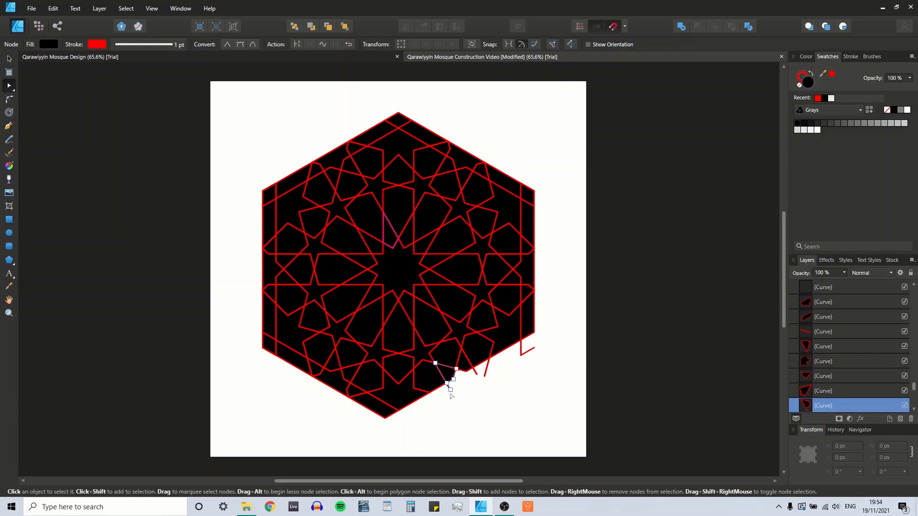
pyautogui.click(475, 376)
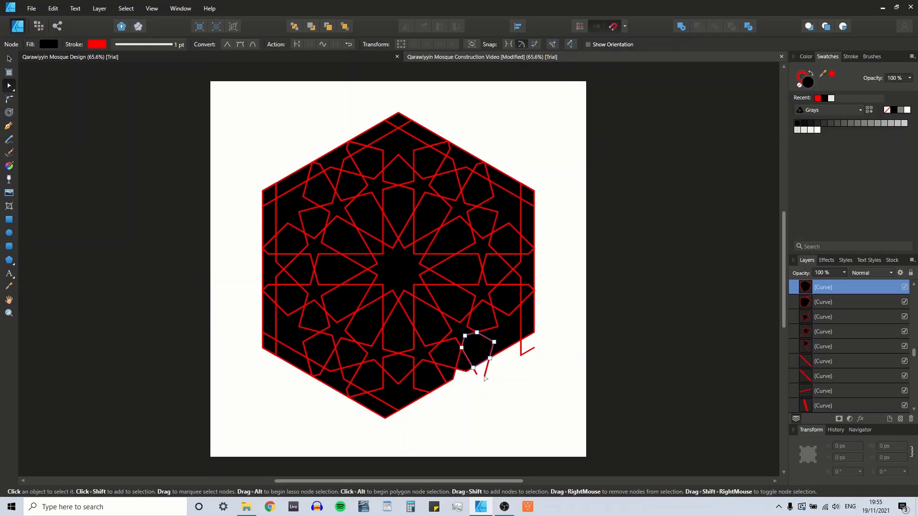
pyautogui.click(476, 376)
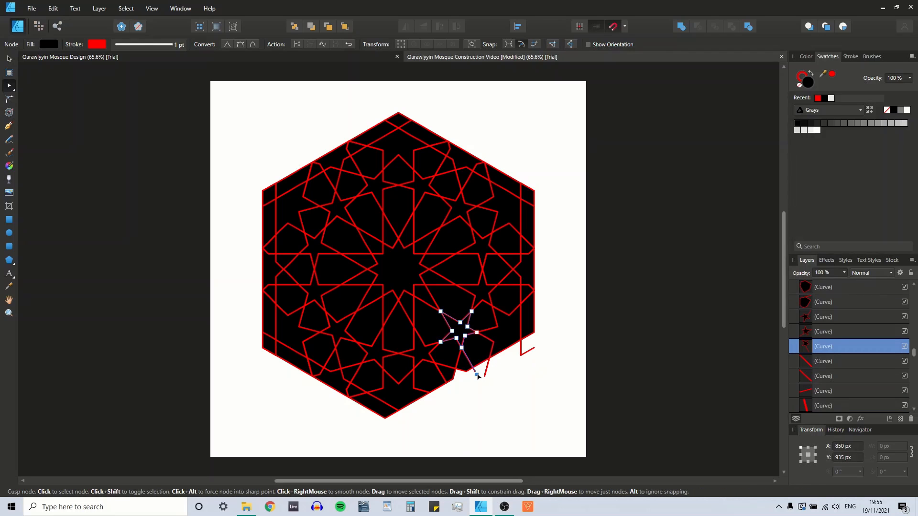
pyautogui.click(485, 376)
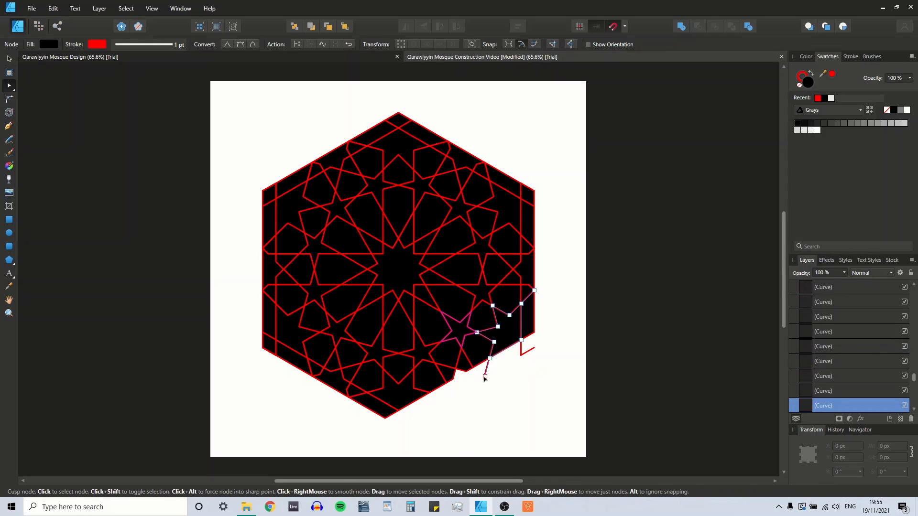
pyautogui.click(522, 355)
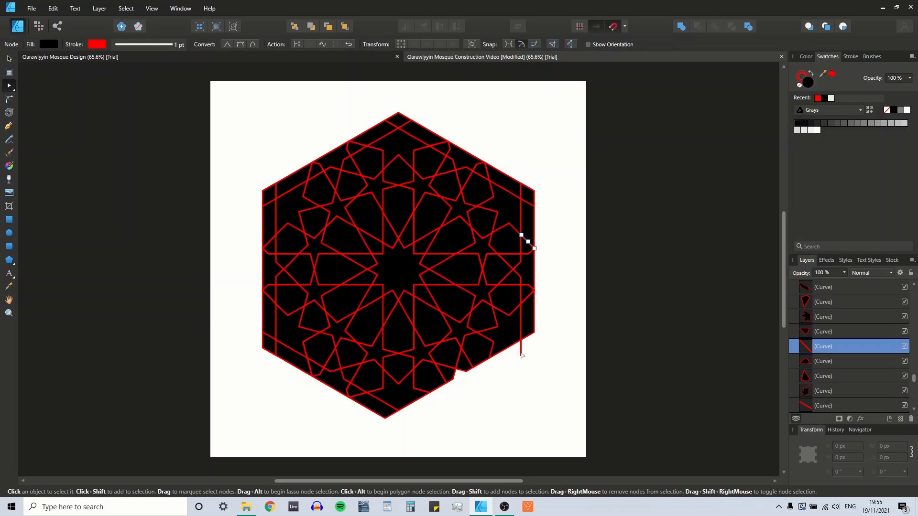
pyautogui.click(522, 356)
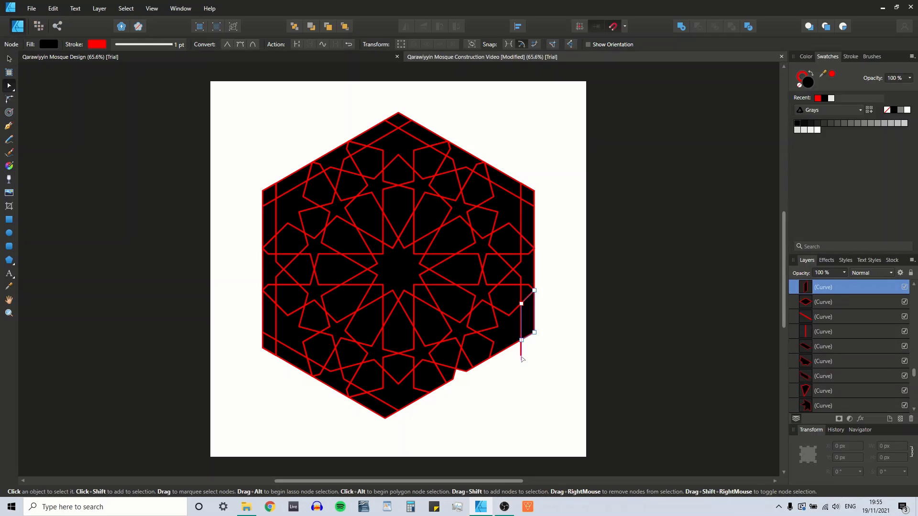
pyautogui.click(522, 356)
pyautogui.click(521, 352)
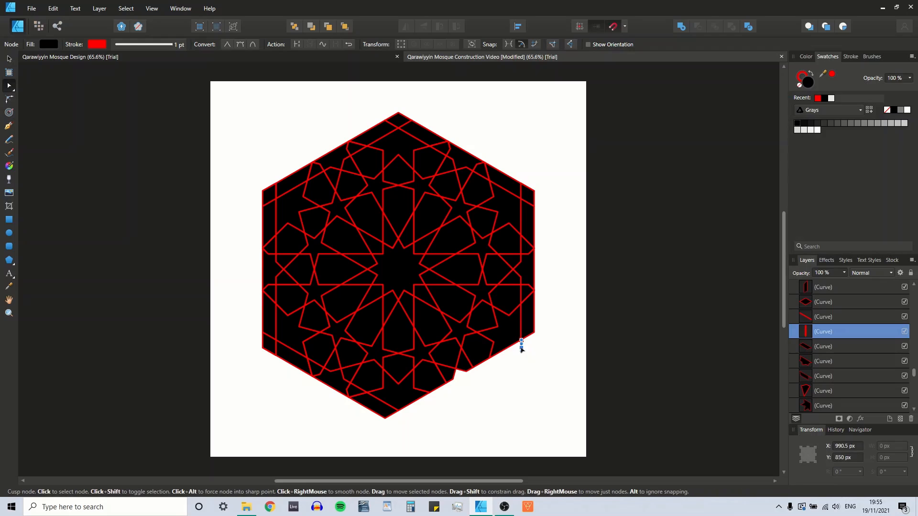
pyautogui.click(522, 352)
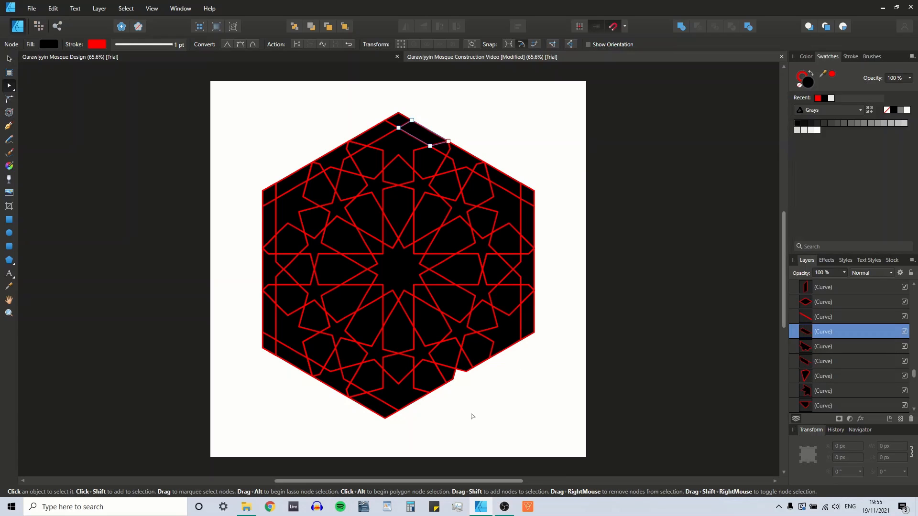
# Step back through the recent stray-node deletions on the lower-right edge and restore them
pyautogui.hotkey('ctrl', 'z')
pyautogui.hotkey('ctrl', 'z')
pyautogui.hotkey('ctrl', 'z')
pyautogui.hotkey('ctrl', 'z')
pyautogui.hotkey('ctrl', 'z')
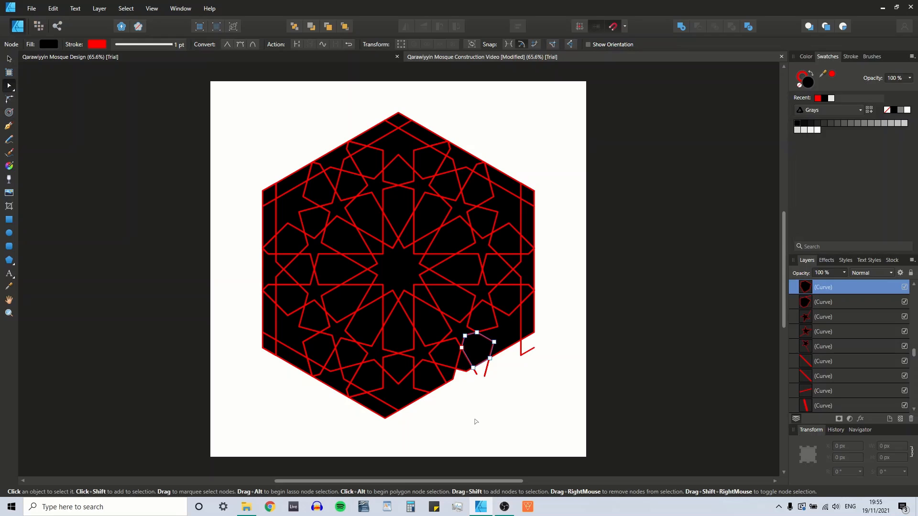
pyautogui.hotkey('ctrl', 'z')
pyautogui.hotkey('ctrl', 'z')
pyautogui.hotkey('ctrl', 'z')
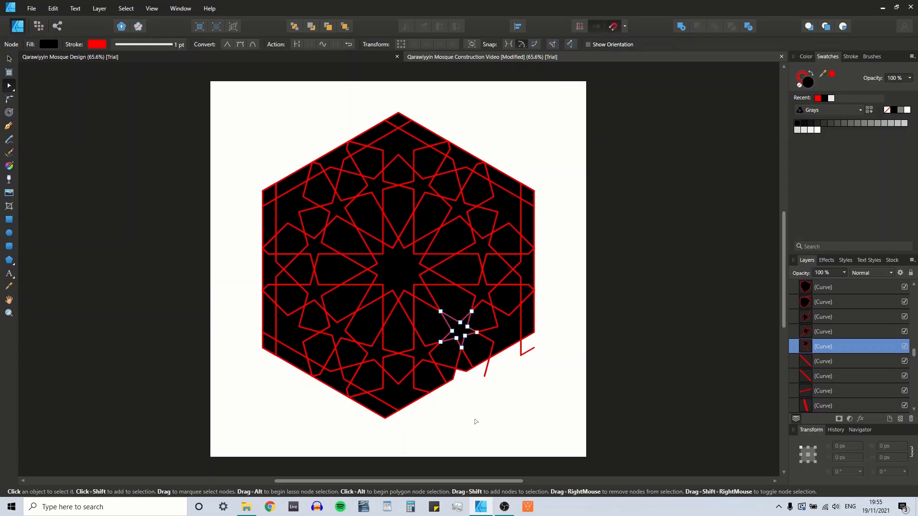
pyautogui.hotkey('ctrl', 'z')
pyautogui.hotkey('ctrl', 'z')
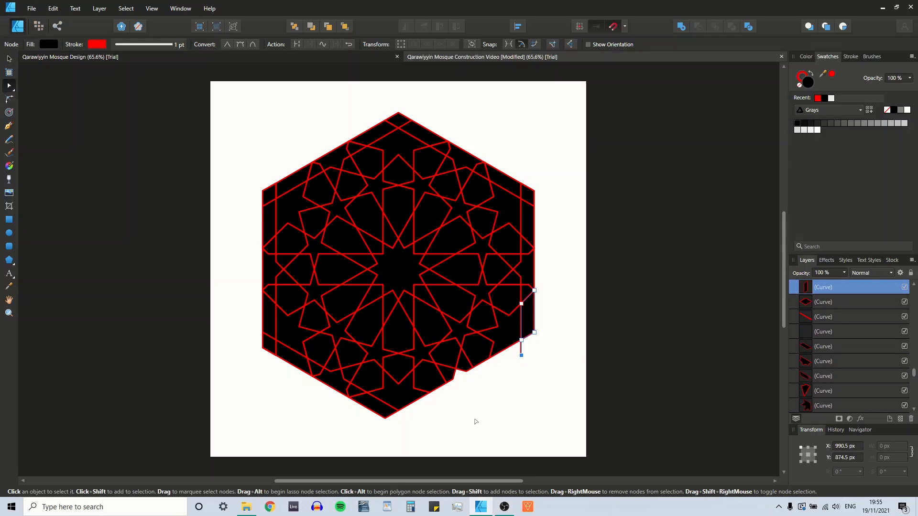
pyautogui.hotkey('ctrl', 'z')
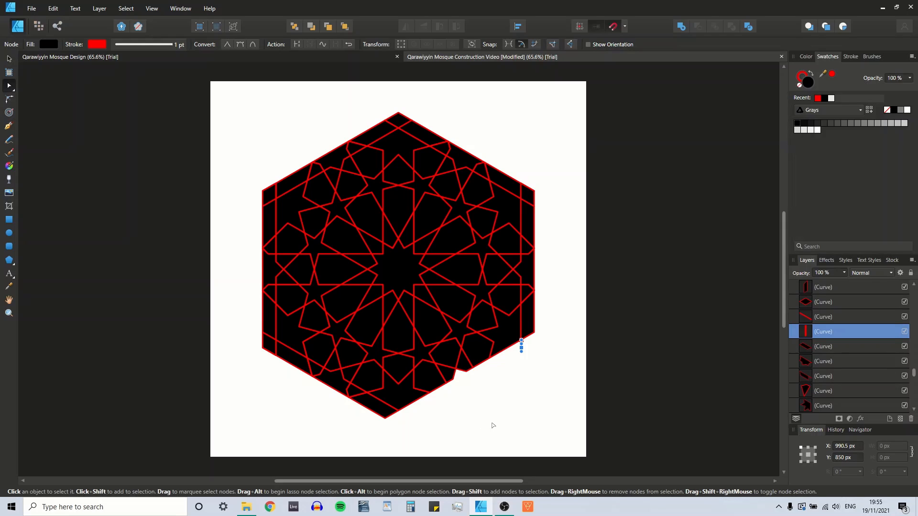
pyautogui.hotkey('ctrl', 'z')
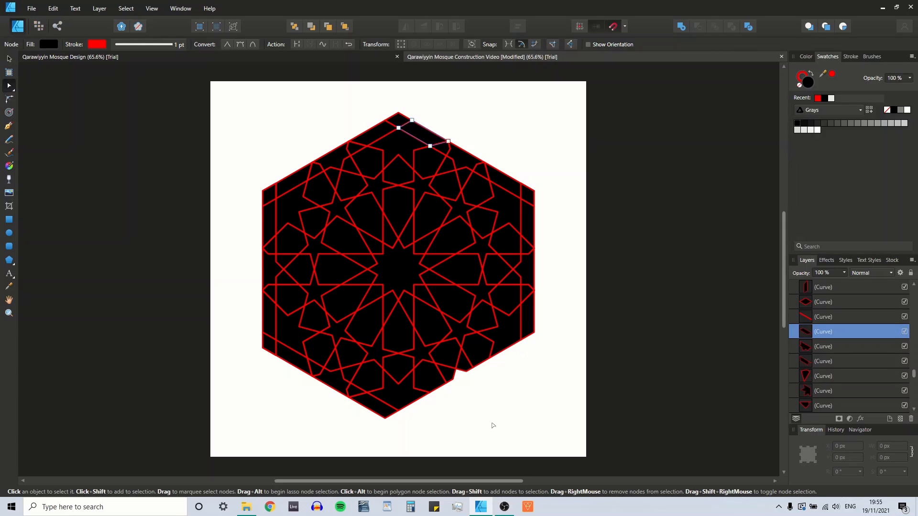
# Select the seven black edge pieces along the hexagon's upper-left side, from the top corner diamond to the upper-left corner
pyautogui.click(266, 137)
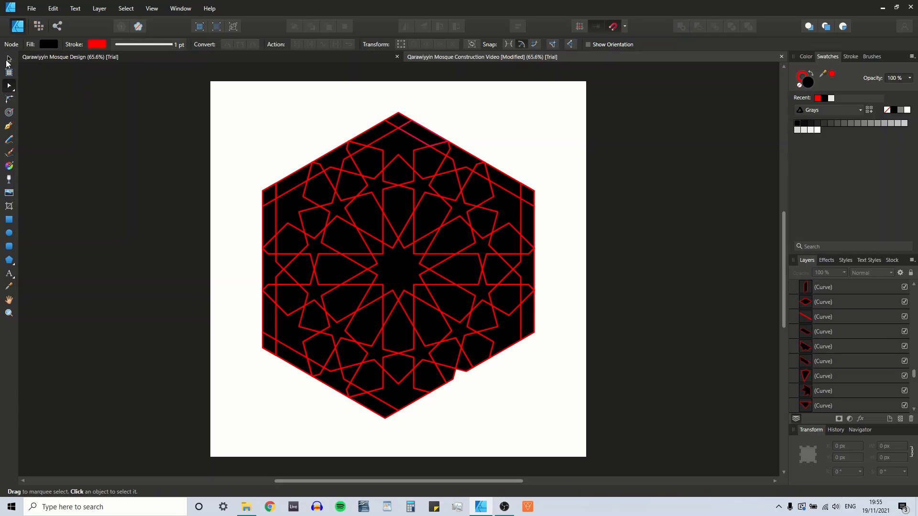
pyautogui.click(9, 59)
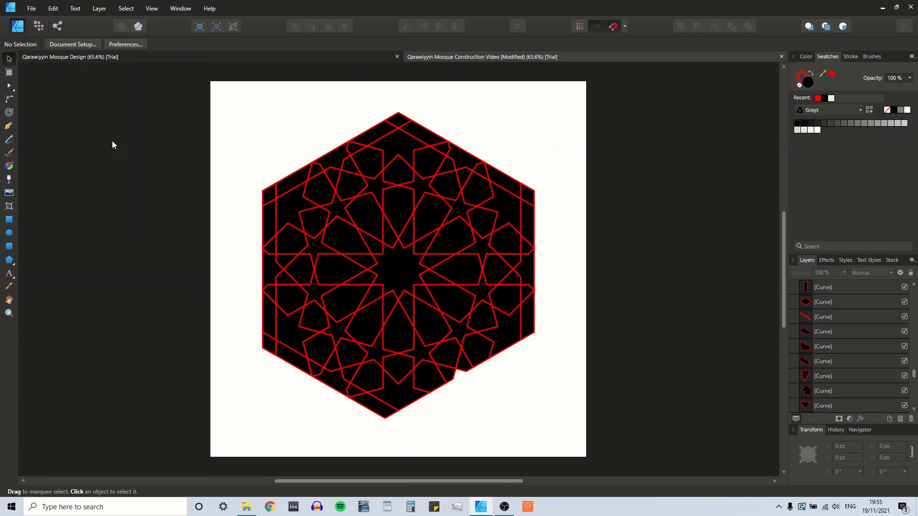
pyautogui.hotkey('ctrl', '1')
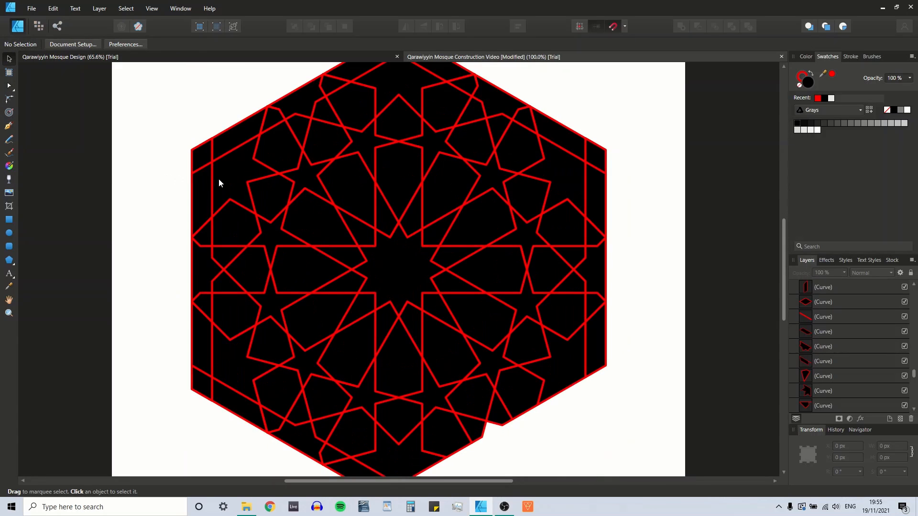
pyautogui.click(398, 99)
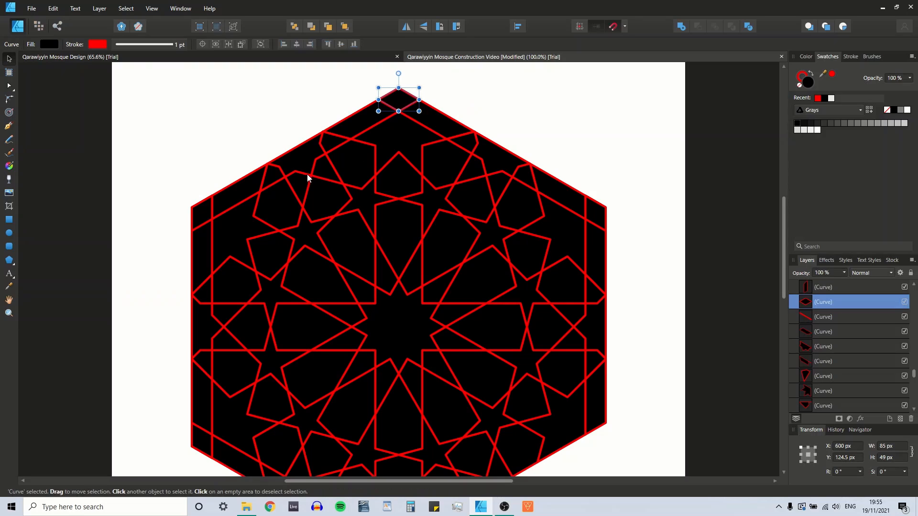
pyautogui.keyDown('shift'); pyautogui.click(358, 119); pyautogui.keyUp('shift')
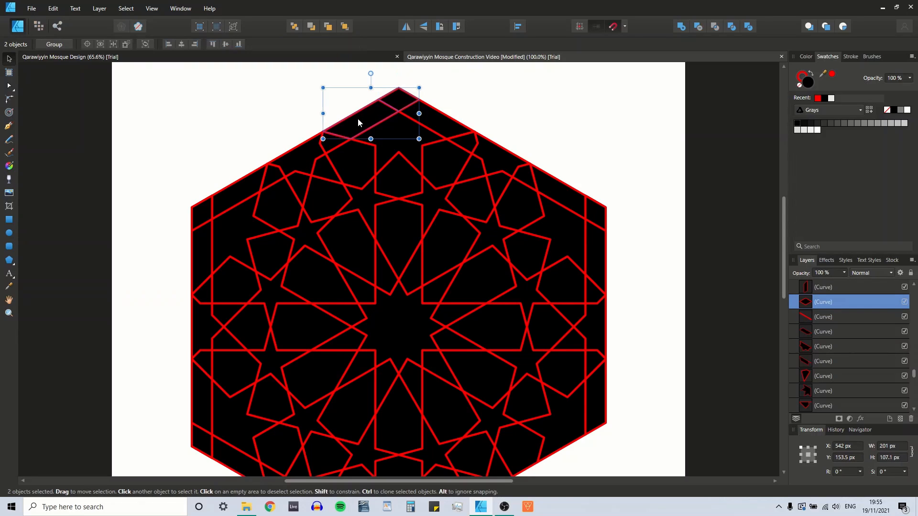
pyautogui.keyDown('shift'); pyautogui.click(327, 144); pyautogui.keyUp('shift')
pyautogui.keyDown('shift'); pyautogui.click(299, 152); pyautogui.keyUp('shift')
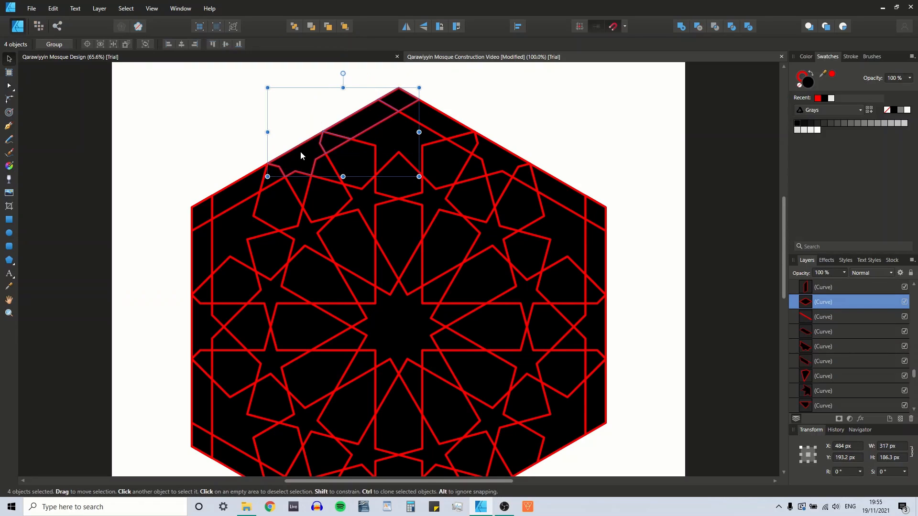
pyautogui.keyDown('shift'); pyautogui.click(272, 171); pyautogui.keyUp('shift')
pyautogui.keyDown('shift'); pyautogui.click(231, 190); pyautogui.keyUp('shift')
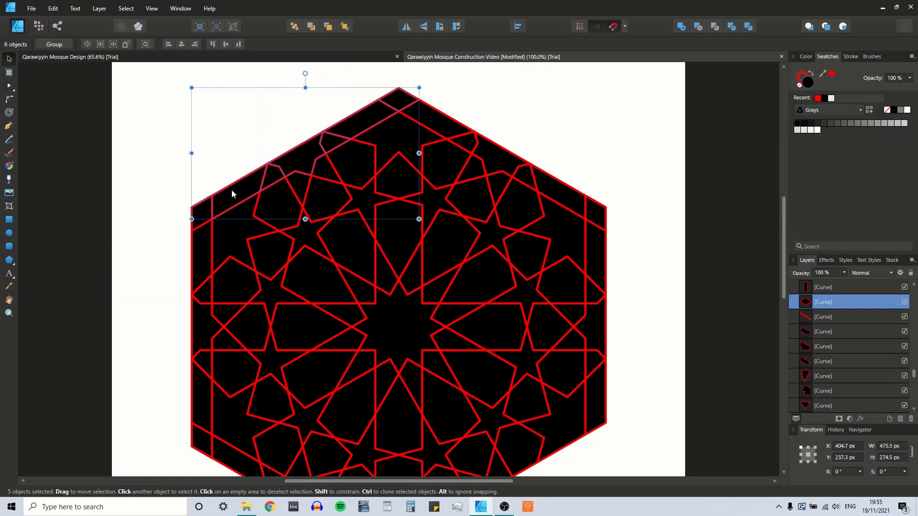
pyautogui.keyDown('shift'); pyautogui.click(203, 208); pyautogui.keyUp('shift')
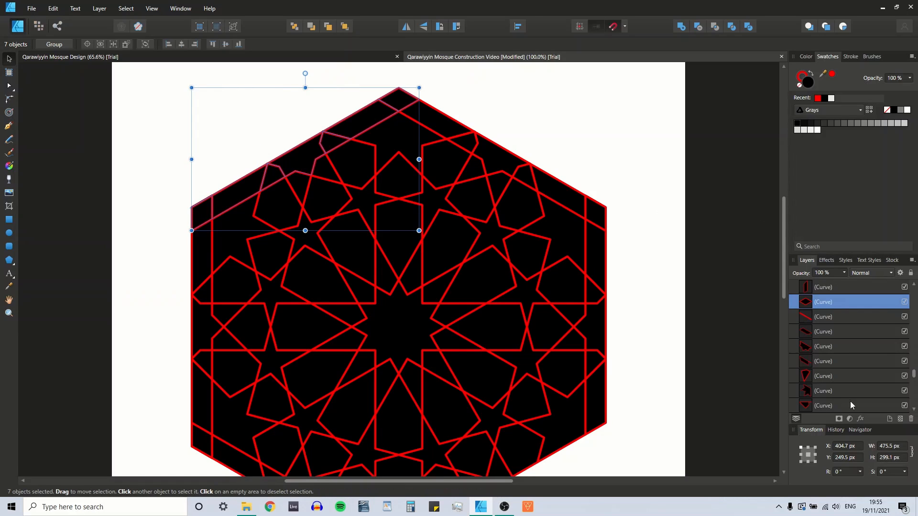
# Duplicate the selected edge pieces and flip the copy both vertically and horizontally
pyautogui.click(801, 447)
pyautogui.scroll(3, 819, 420)
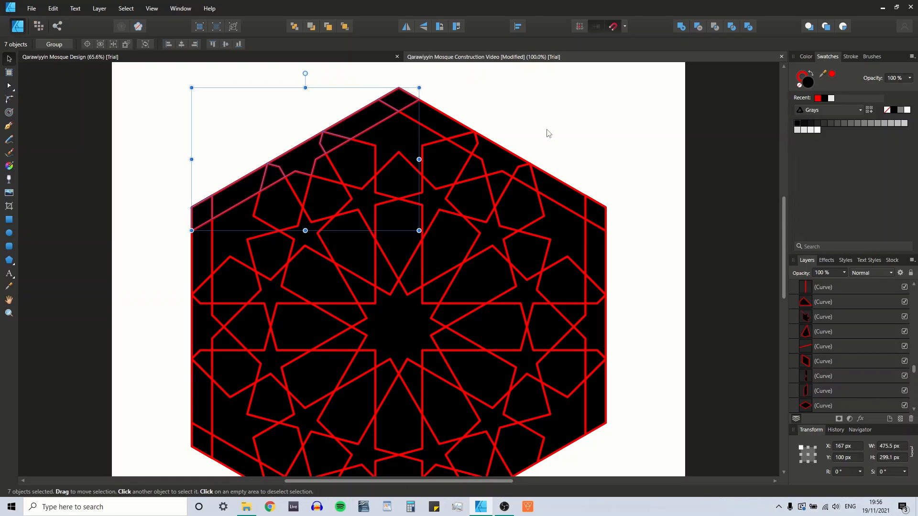
pyautogui.click(424, 28)
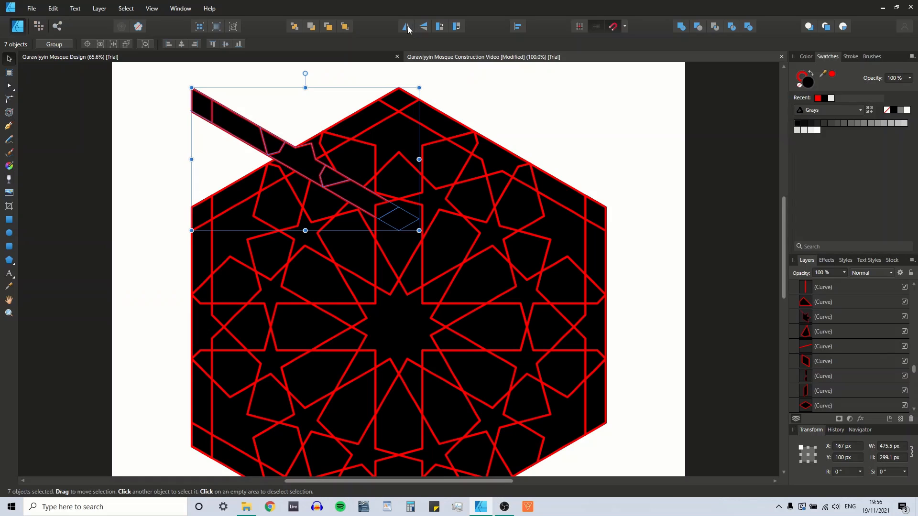
pyautogui.click(406, 27)
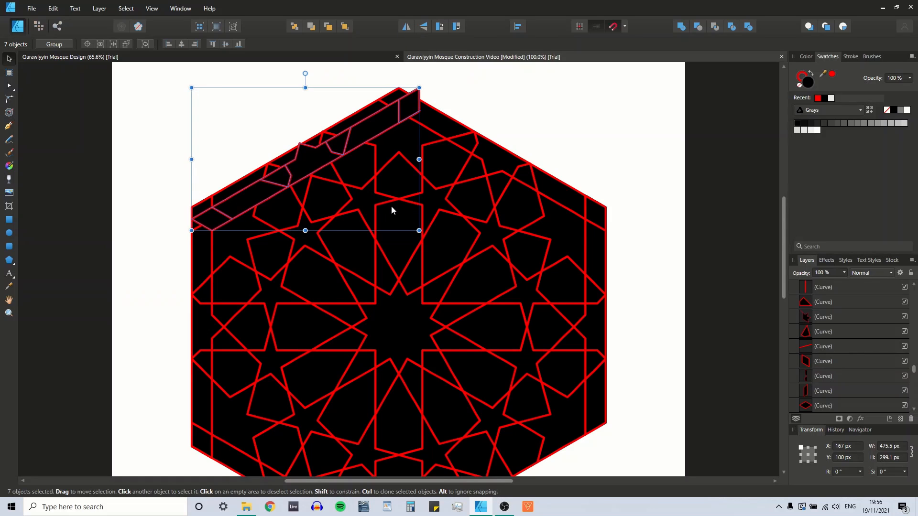
# Move the flipped copy next to the hexagon's damaged lower-right edge, and set its transform anchor to the bottom-right corner
pyautogui.scroll(-1, 341, 196)
pyautogui.moveTo(311, 119); pyautogui.dragTo(507, 343)
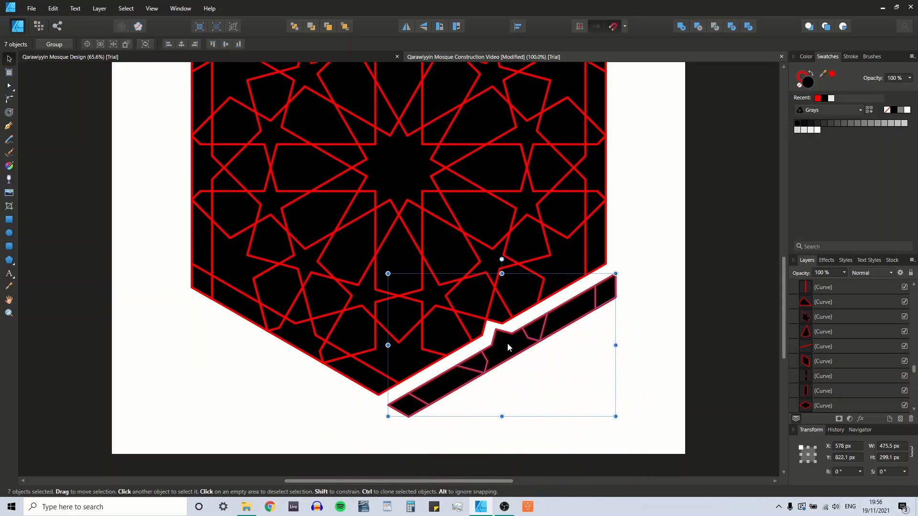
pyautogui.click(814, 462)
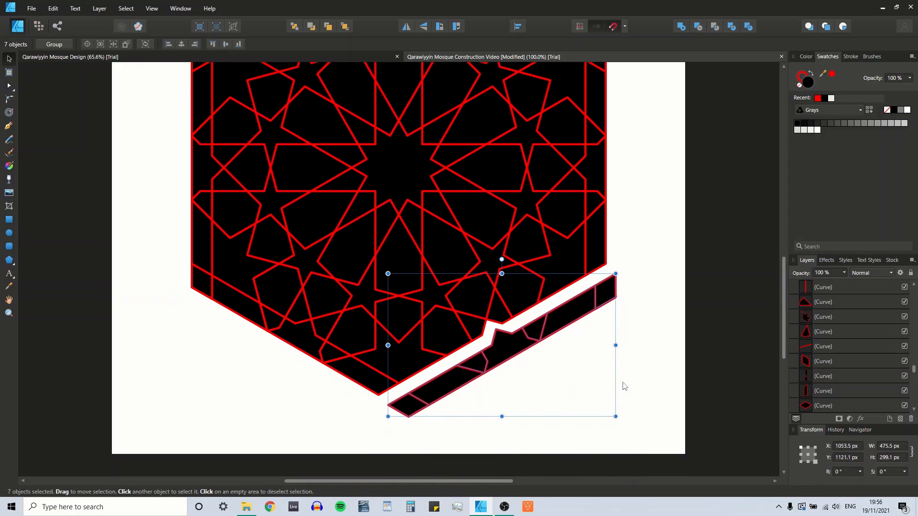
pyautogui.moveTo(517, 343); pyautogui.dragTo(508, 337)
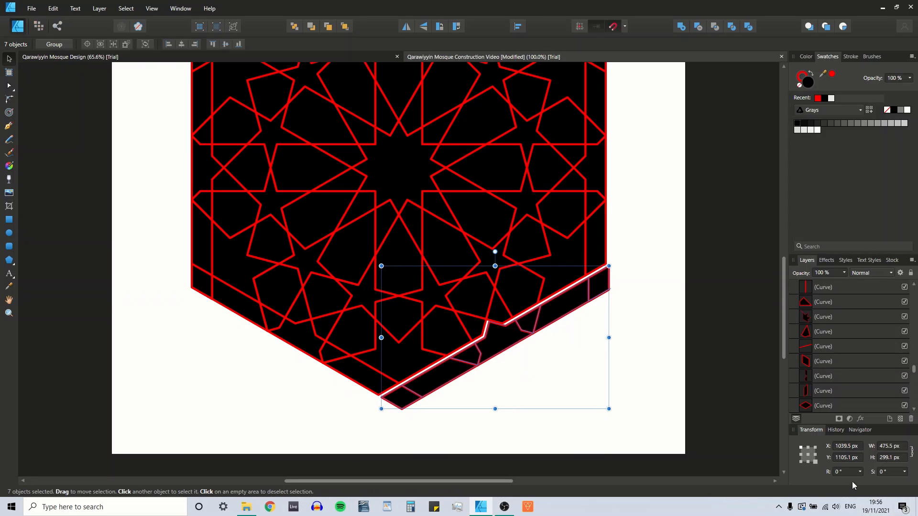
# Align the flipped strip with the lower-right edge by setting its position to X 1033 px and Y 1100 px, then deselect it
pyautogui.click(846, 457)
pyautogui.write('1100')
pyautogui.press('Return')
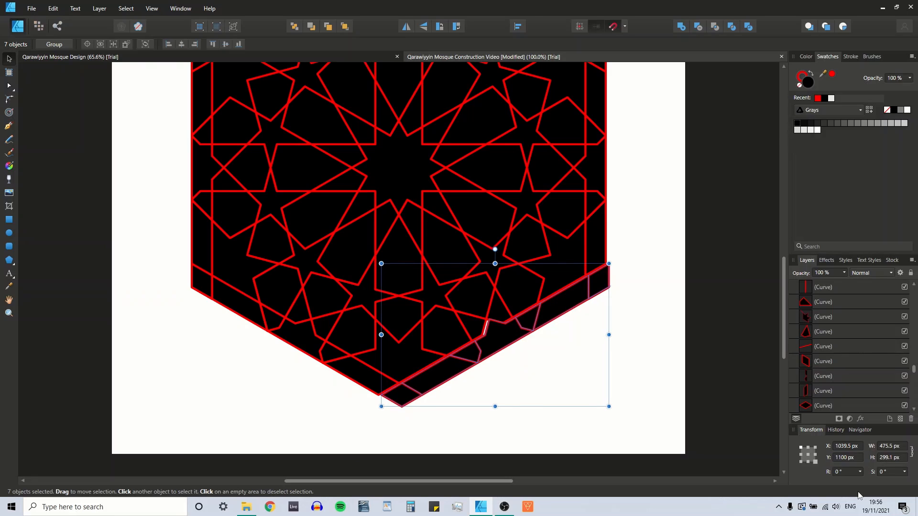
pyautogui.click(842, 448)
pyautogui.write('1033')
pyautogui.press('Return')
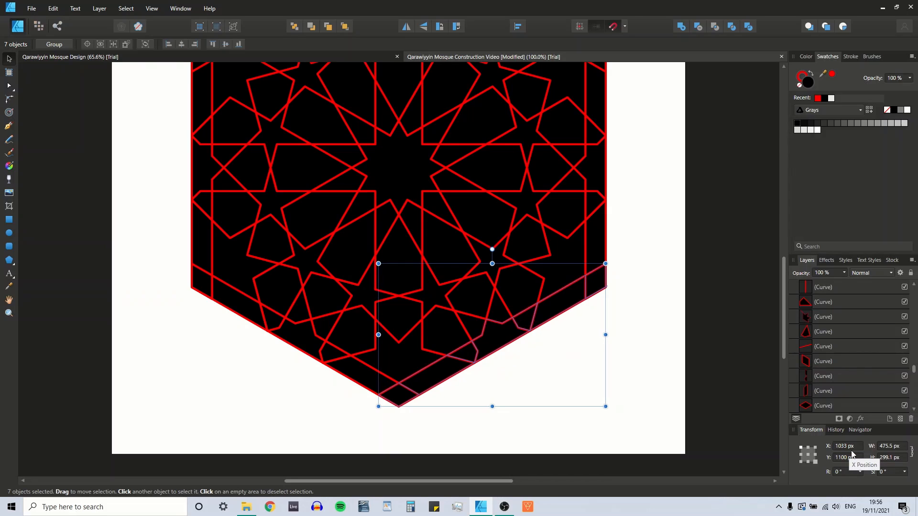
pyautogui.click(659, 329)
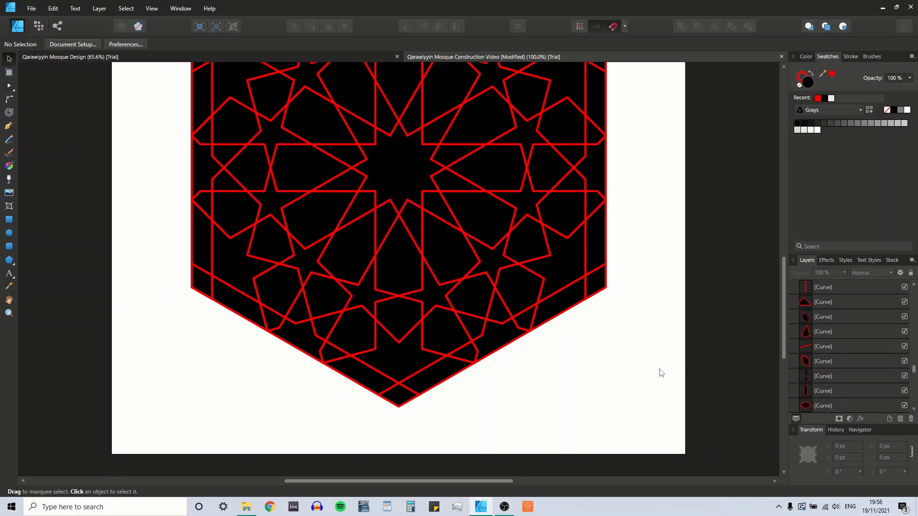
# Delete the two long black border pieces along the hexagon's right vertical edge, keeping the small corner pieces
pyautogui.scroll(4, 661, 372)
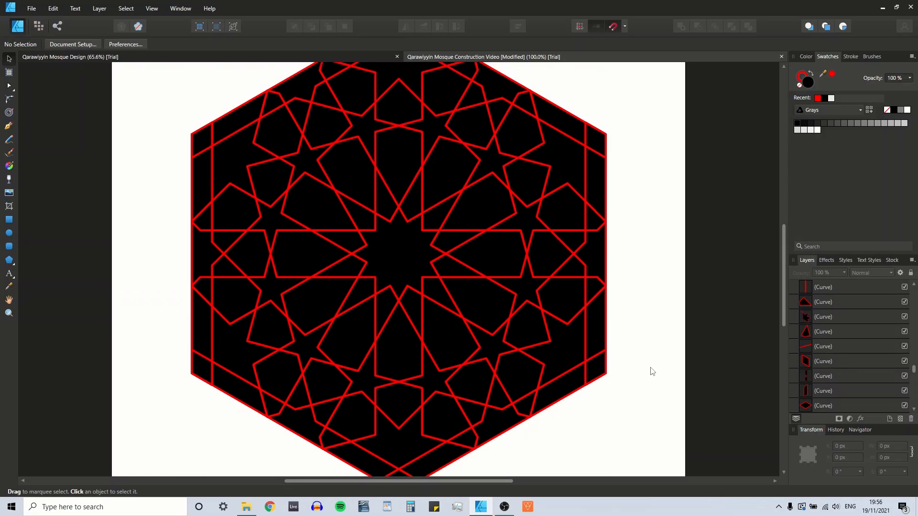
pyautogui.hotkey('ctrl', '0')
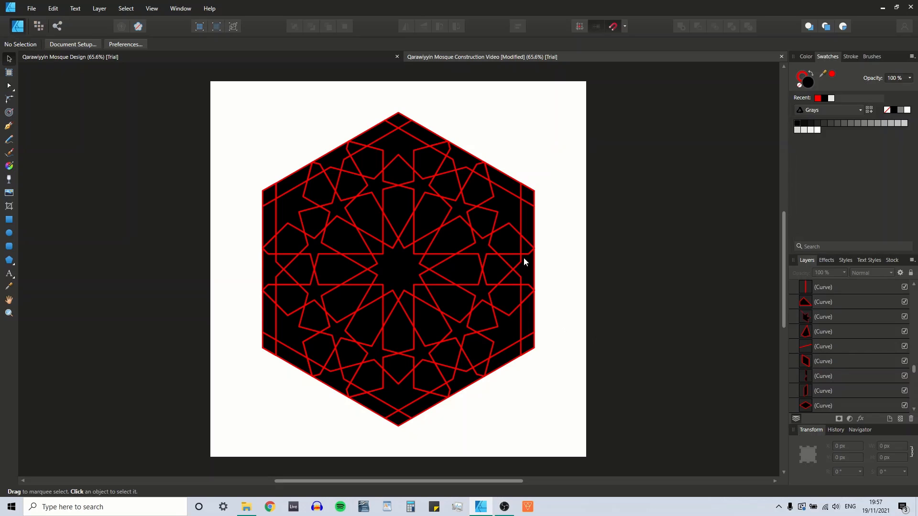
pyautogui.click(528, 217)
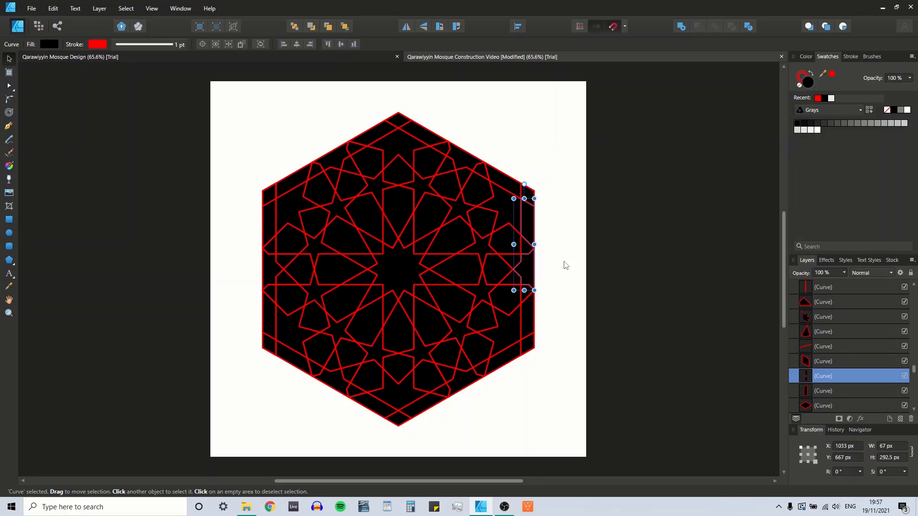
pyautogui.click(263, 262)
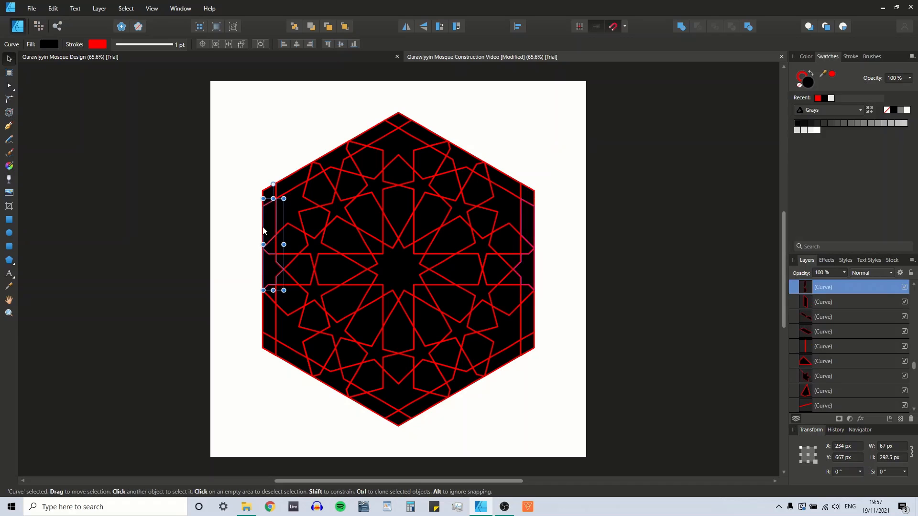
pyautogui.click(268, 197)
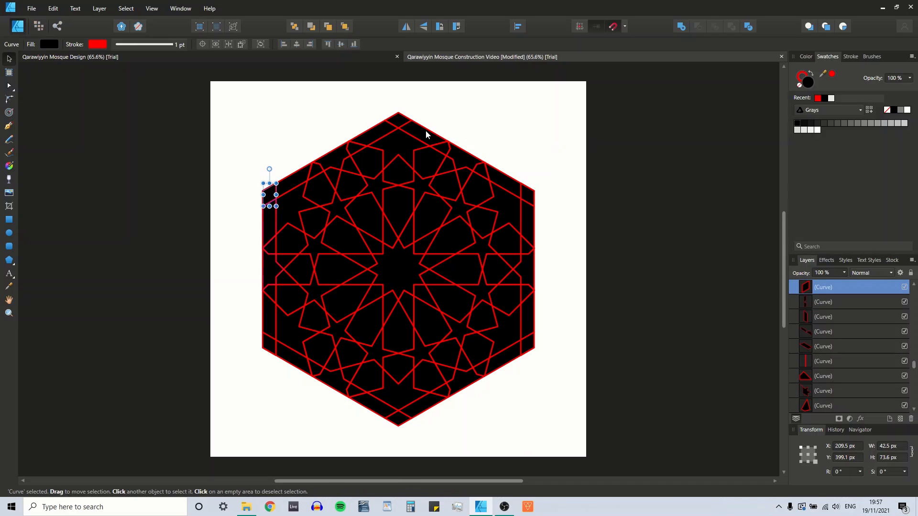
pyautogui.moveTo(426, 134); pyautogui.dragTo(506, 181)
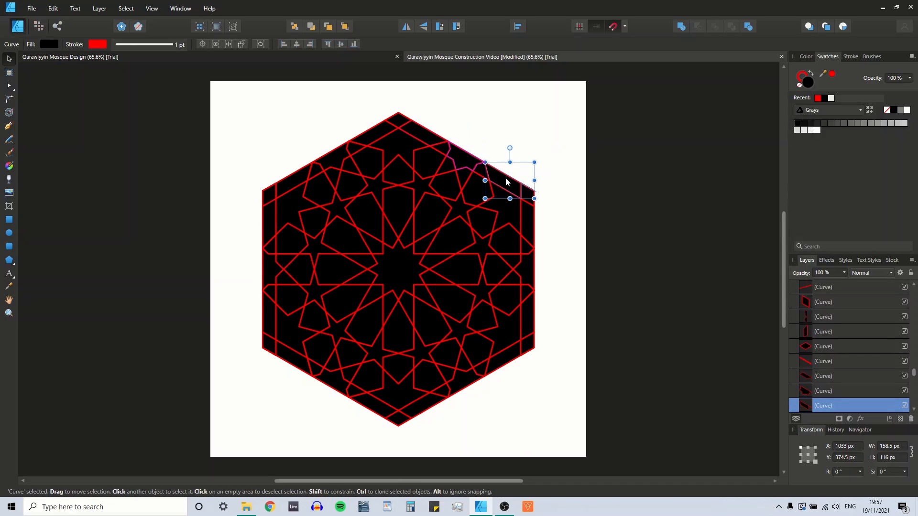
pyautogui.click(524, 221)
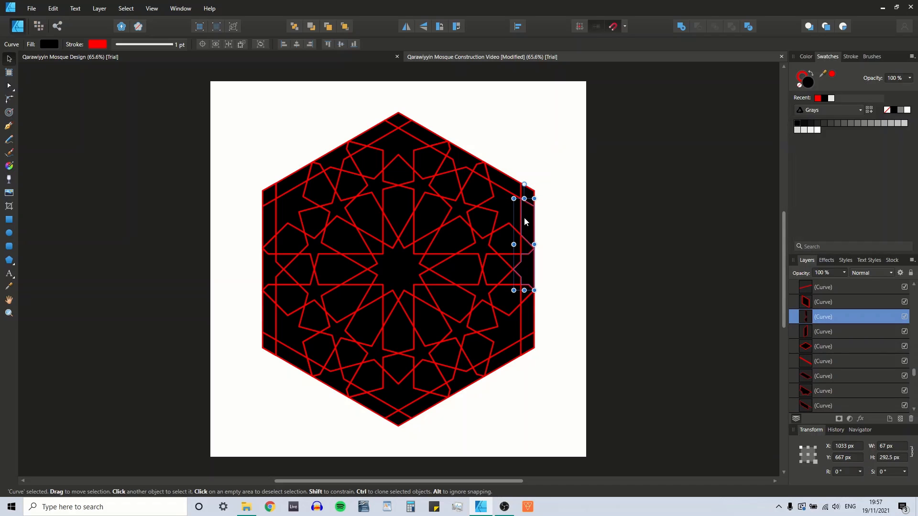
pyautogui.press('Delete')
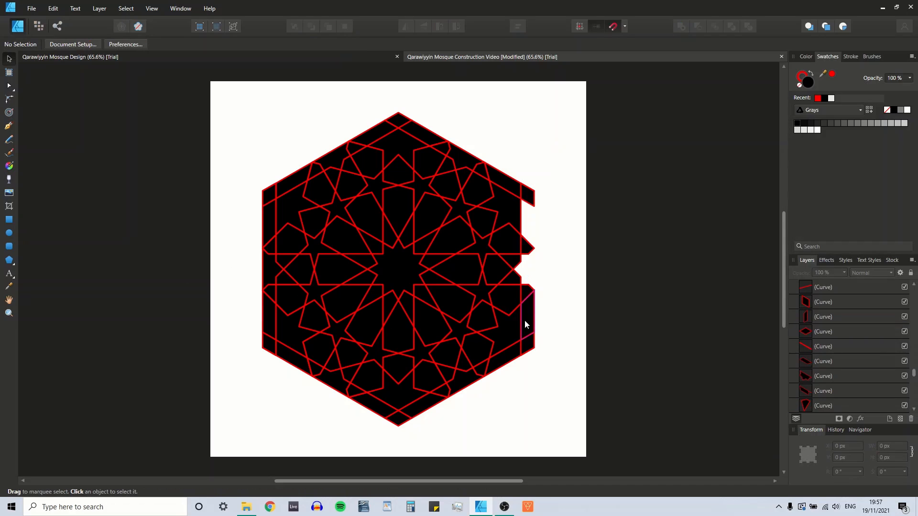
pyautogui.click(525, 324)
pyautogui.press('Delete')
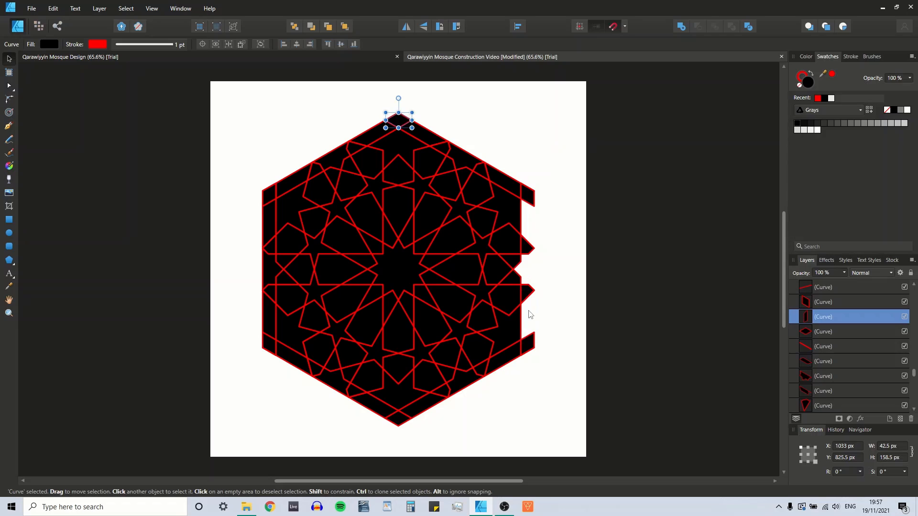
# Delete the two small black tips protruding midway along the hexagon's right edge
pyautogui.click(530, 294)
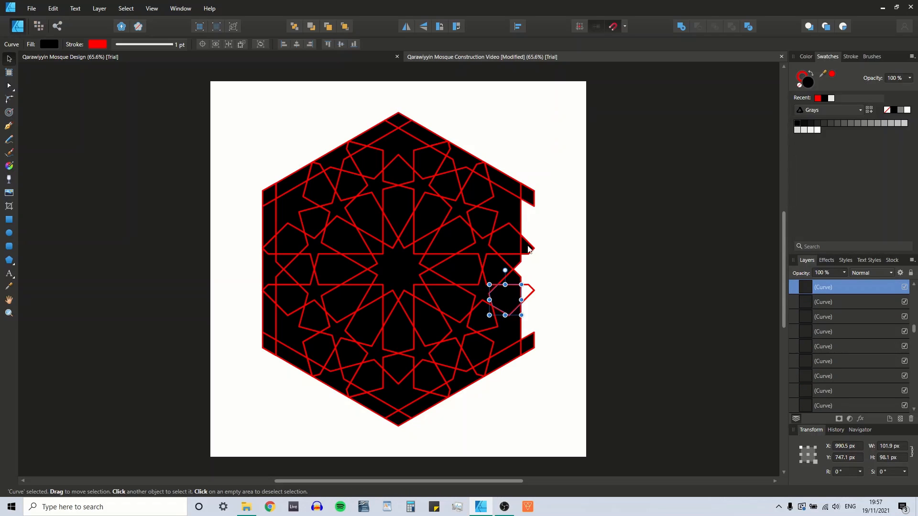
pyautogui.click(529, 247)
pyautogui.click(532, 290)
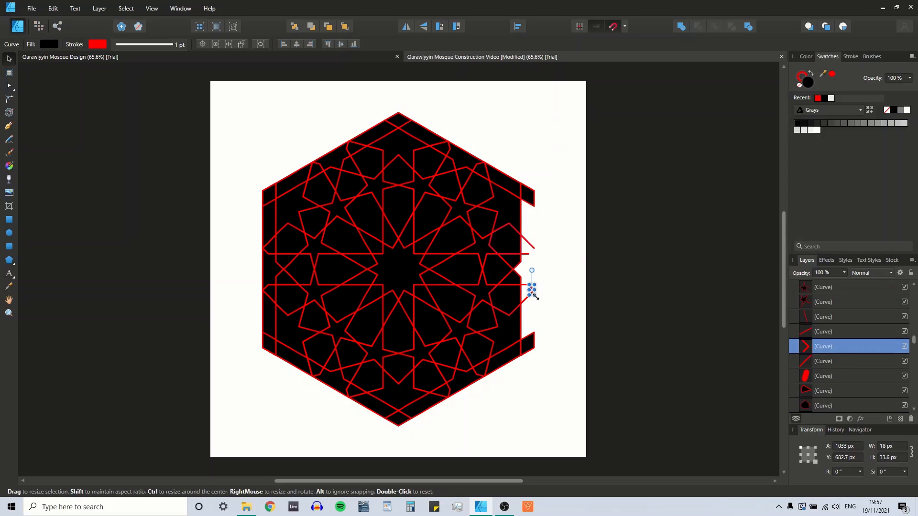
# Try deleting the diagonal stray line of the lower protruding tip on the right edge, and undo it
pyautogui.click(528, 293)
pyautogui.click(529, 302)
pyautogui.press('Delete')
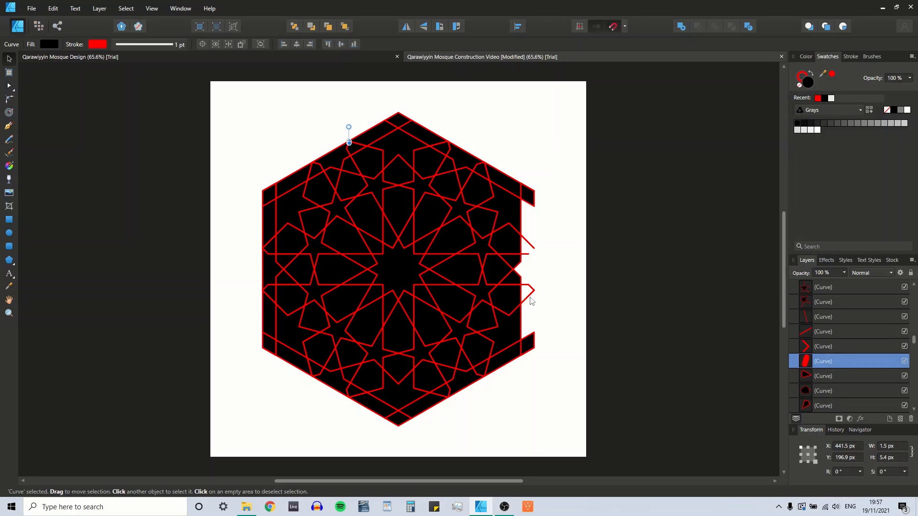
pyautogui.click(525, 304)
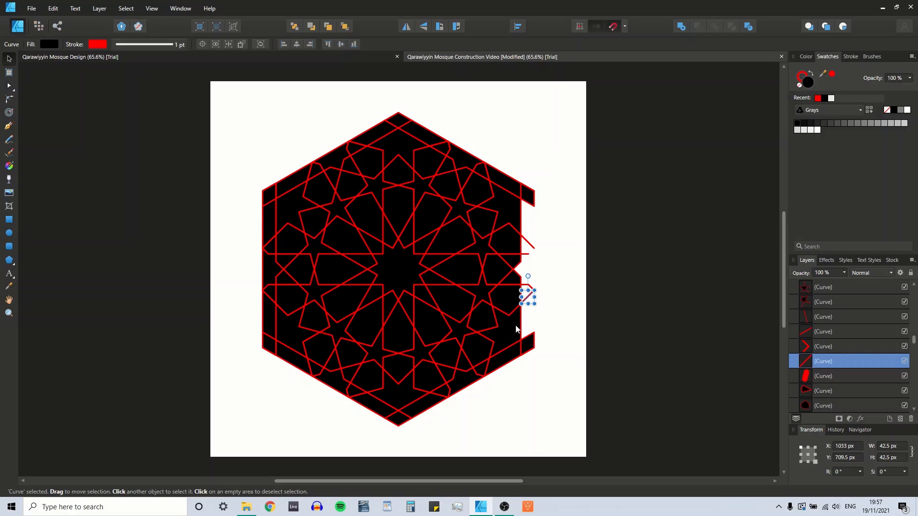
pyautogui.click(543, 302)
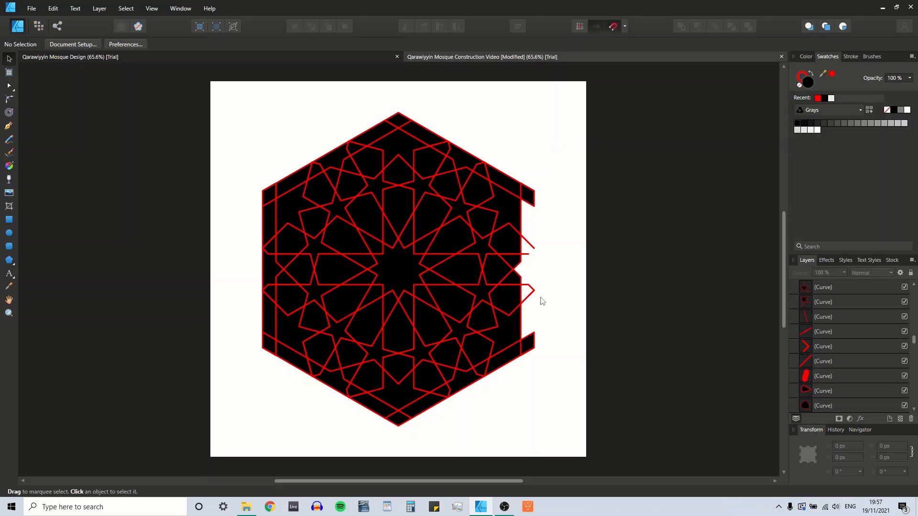
# Try deleting the small piece whose horizontal line end protrudes just above the right-edge notch, and undo it
pyautogui.click(528, 255)
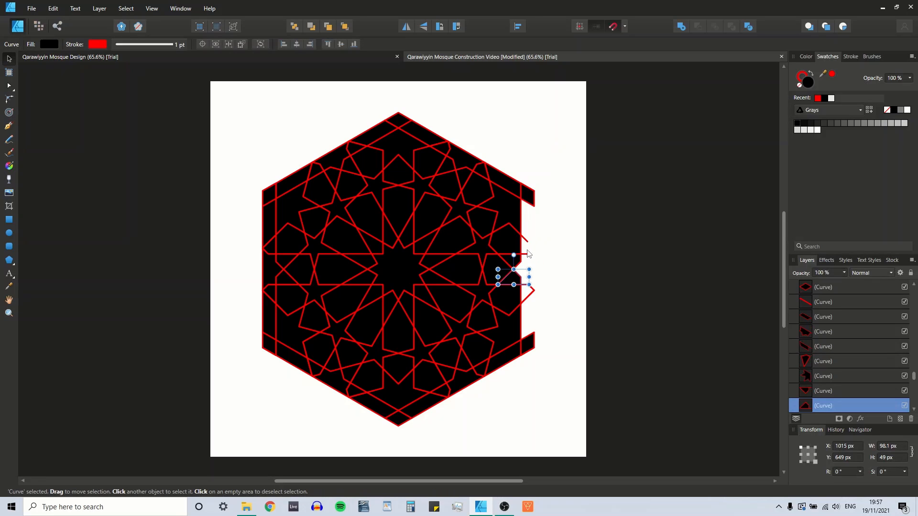
pyautogui.click(542, 255)
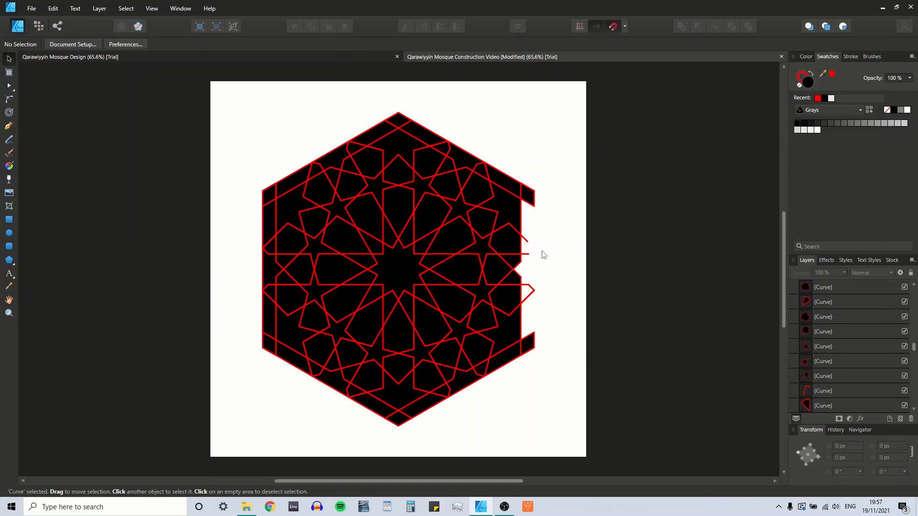
pyautogui.click(529, 259)
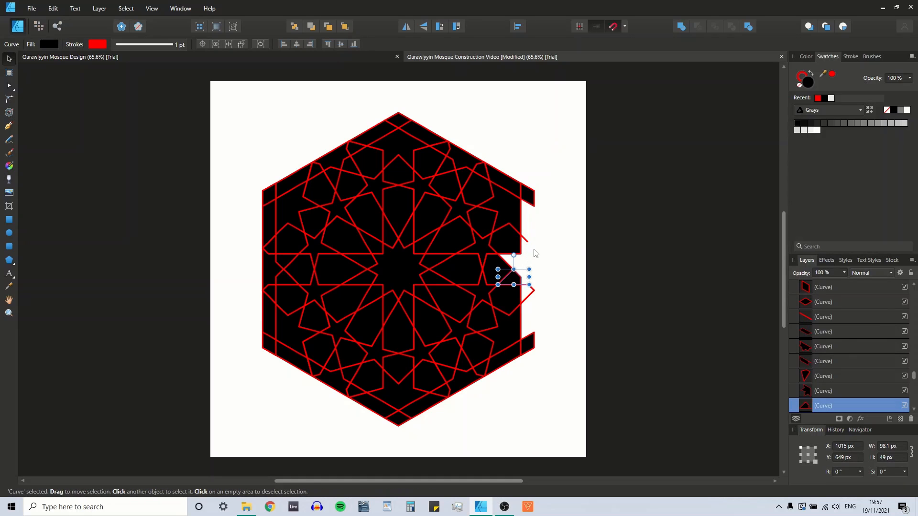
pyautogui.hotkey('ctrl', 'z')
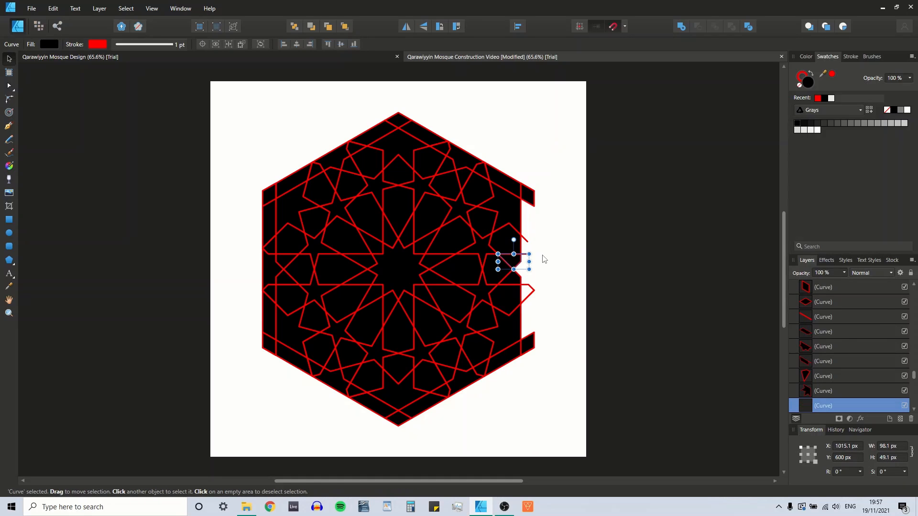
# Delete the small black corner piece at the hexagon's upper-right corner
pyautogui.click(534, 197)
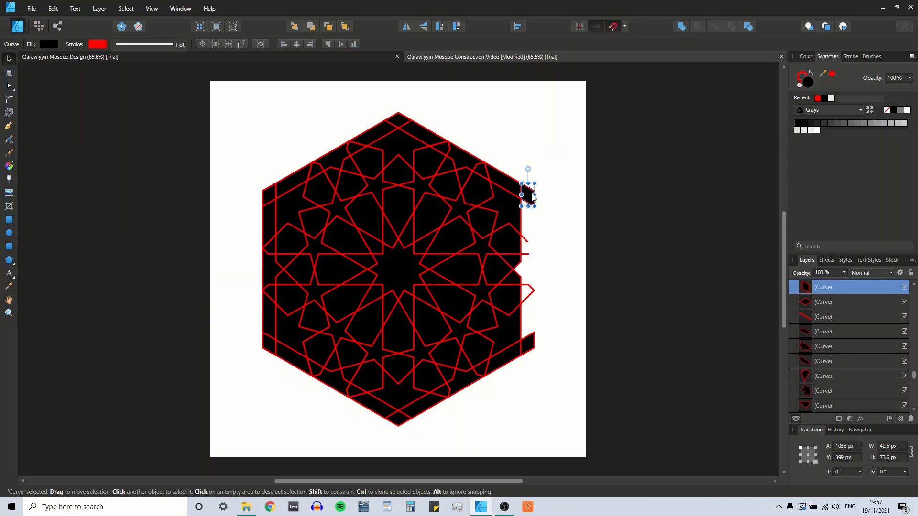
pyautogui.press('Delete')
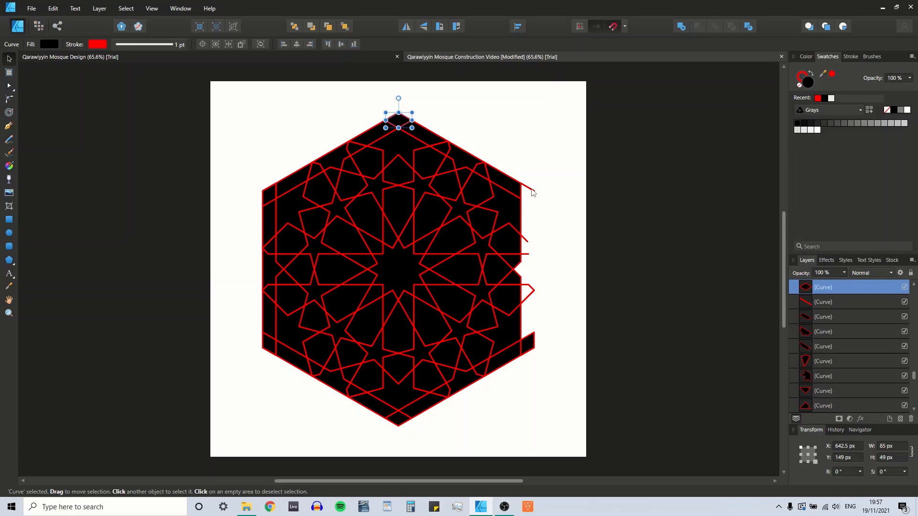
# Try deleting the piece whose stray diagonal line protrudes at the upper-right corner, and undo it
pyautogui.click(533, 194)
pyautogui.press('Delete')
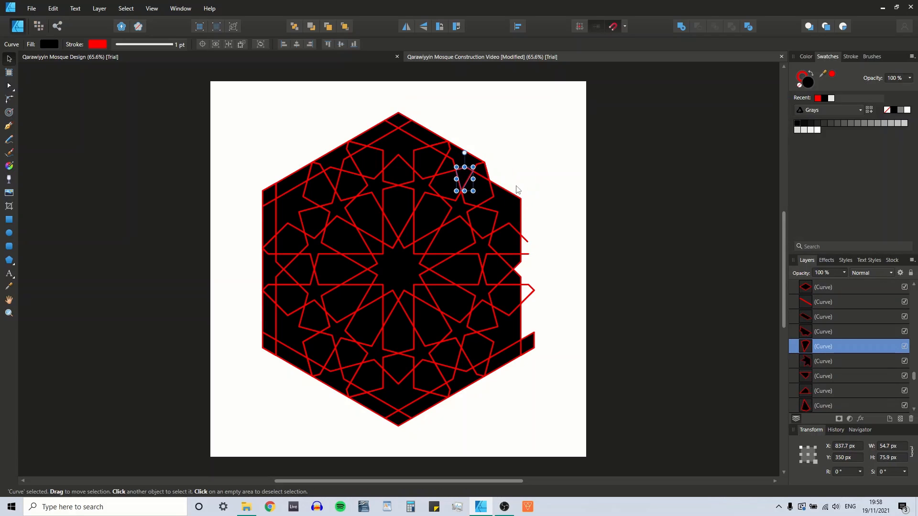
pyautogui.press('Delete')
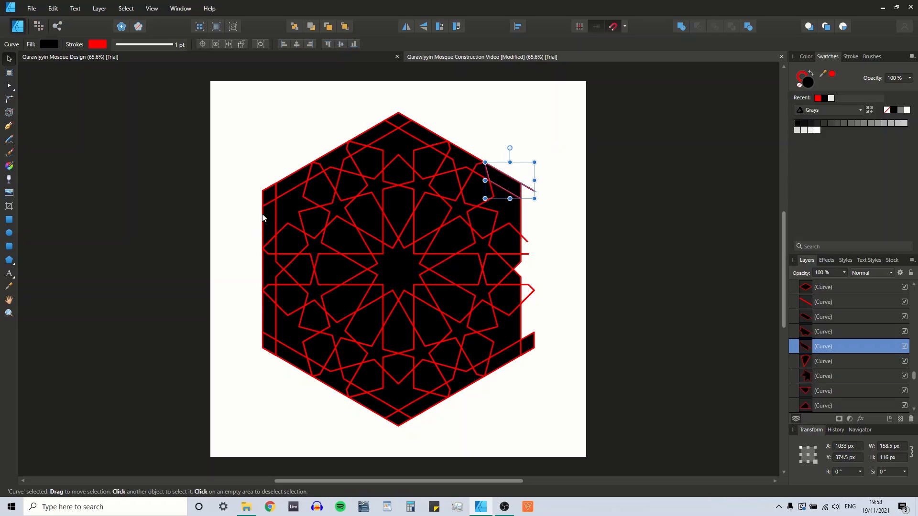
# Delete the long black border pieces and the notch piece along the hexagon's left vertical edge
pyautogui.click(265, 229)
pyautogui.press('Delete')
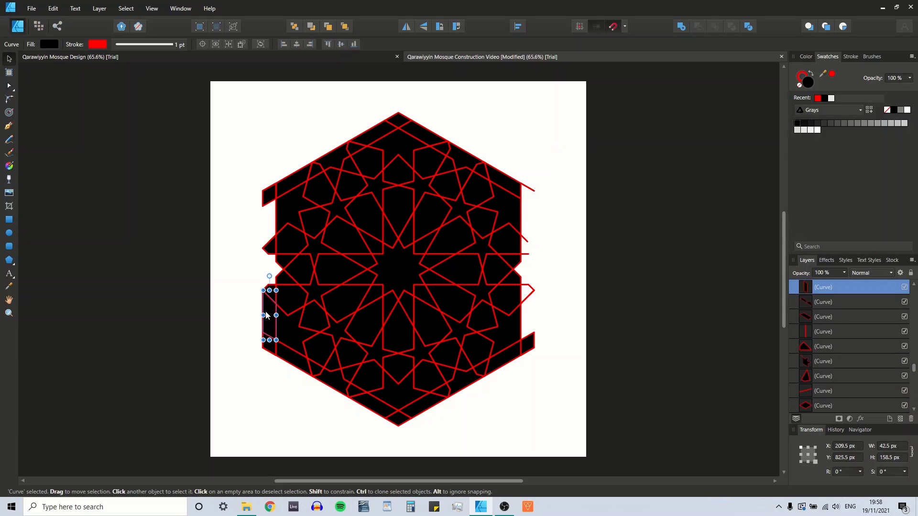
pyautogui.press('Delete')
# Delete the small protruding tips and the upper and lower corner pieces on the hexagon's left edge
pyautogui.click(267, 293)
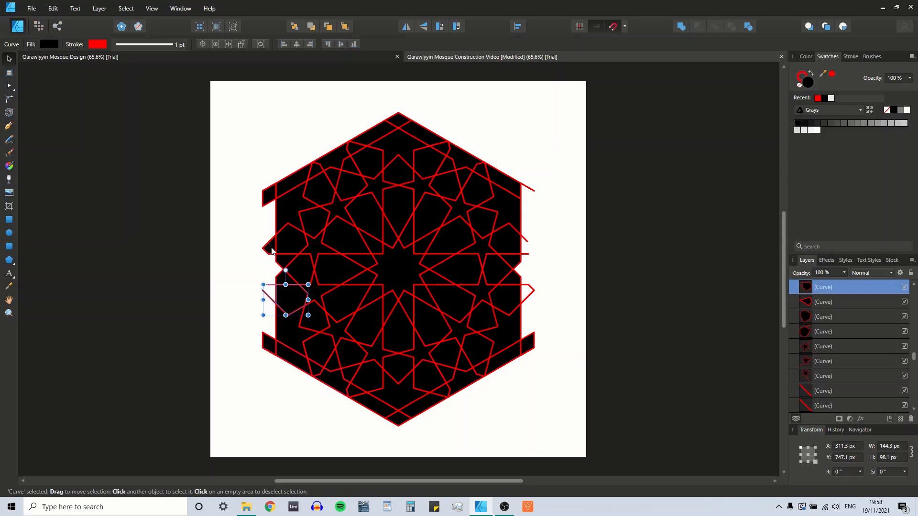
pyautogui.press('Delete')
pyautogui.click(267, 200)
pyautogui.press('Delete')
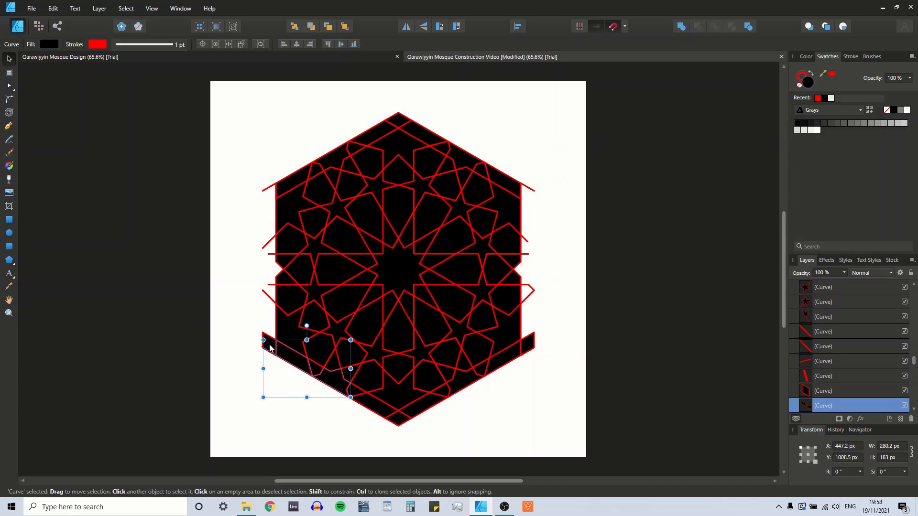
pyautogui.press('Delete')
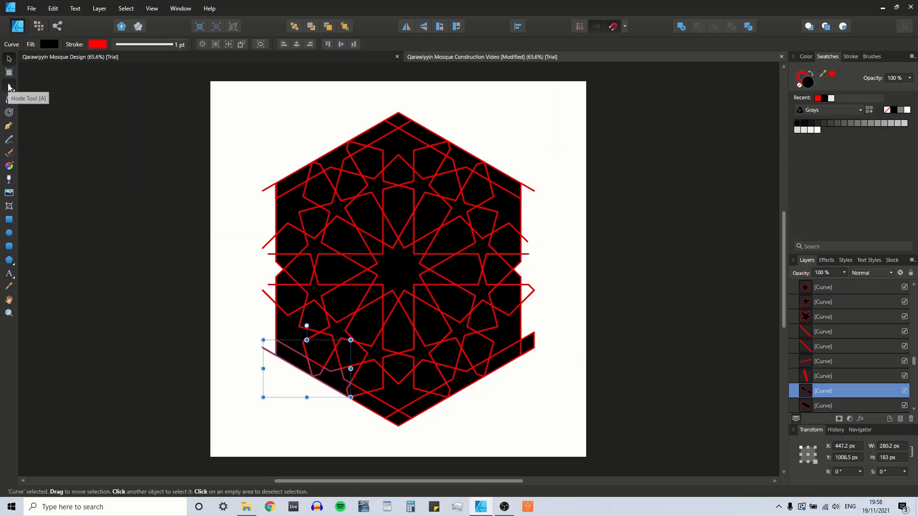
# With the Node tool, remove the protruding nodes of the two pieces just above the left-edge notch
pyautogui.click(9, 86)
pyautogui.click(263, 252)
pyautogui.click(263, 249)
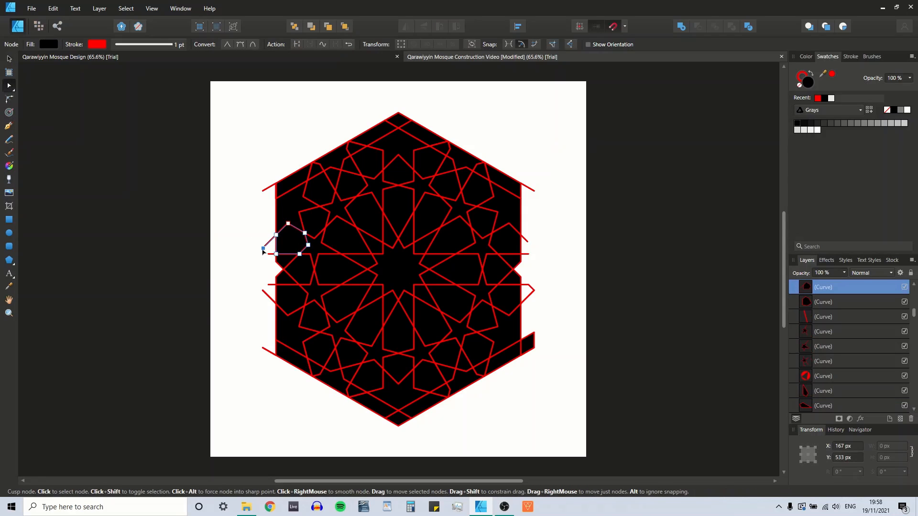
pyautogui.click(270, 257)
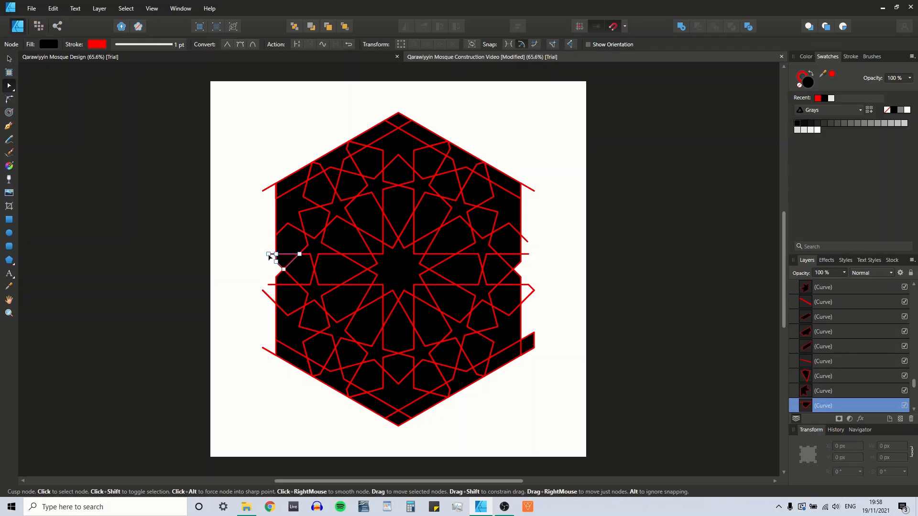
# Remove the protruding nodes and the leftover diagonal stray line just below the left-edge notch
pyautogui.click(267, 290)
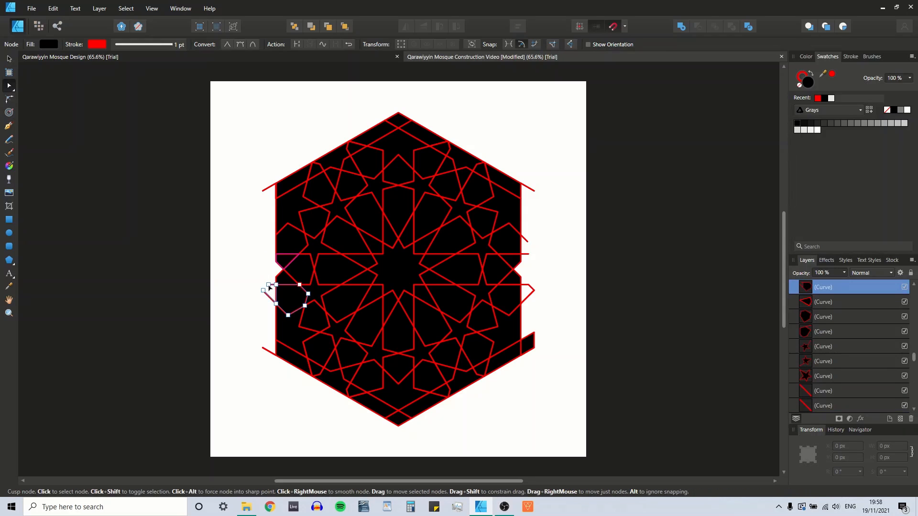
pyautogui.click(269, 285)
pyautogui.press('Delete')
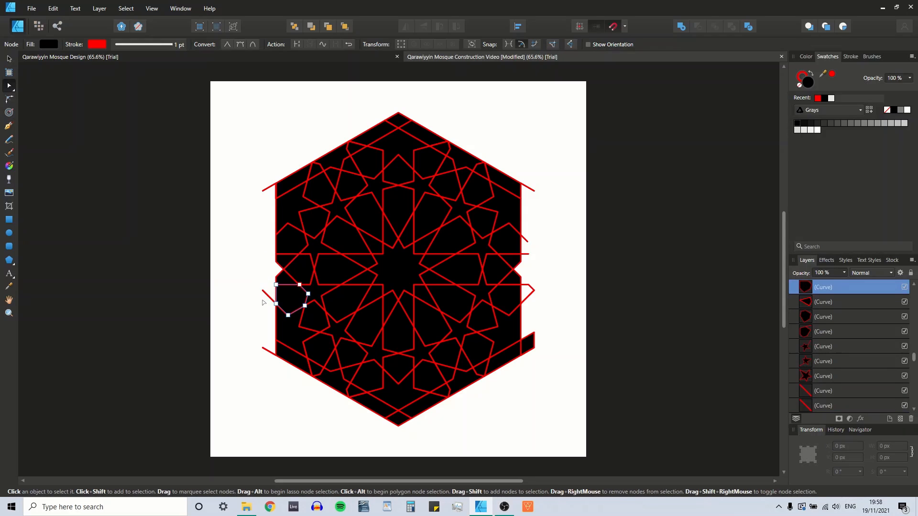
pyautogui.click(264, 295)
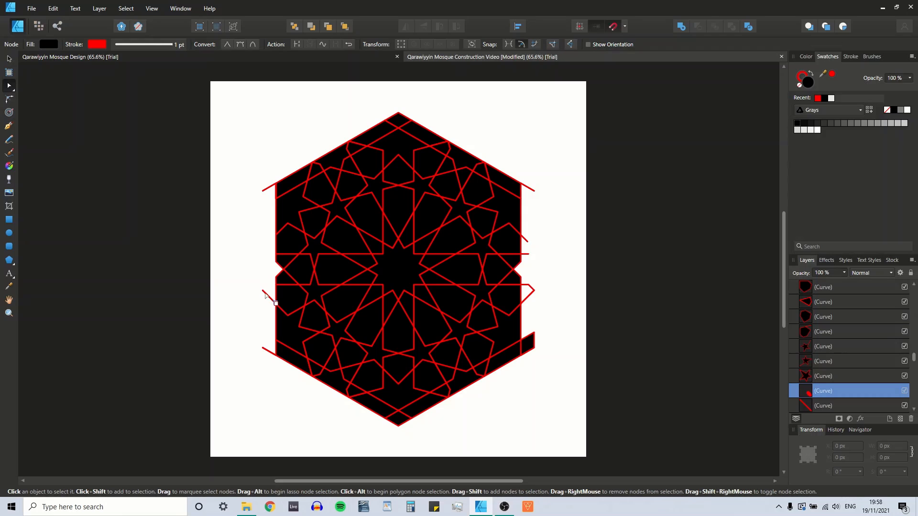
pyautogui.click(263, 293)
pyautogui.press('Delete')
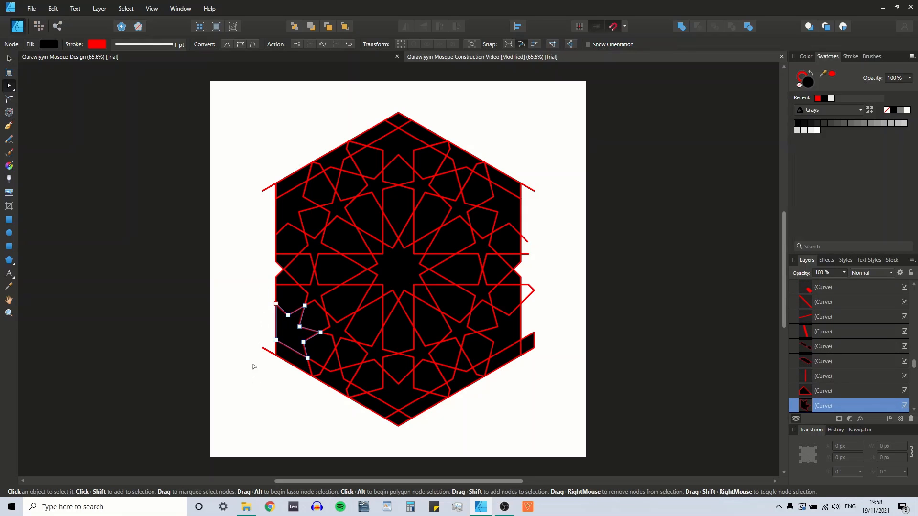
# Remove the stray line ends protruding at the hexagon's lower-left and upper-left corners
pyautogui.click(264, 351)
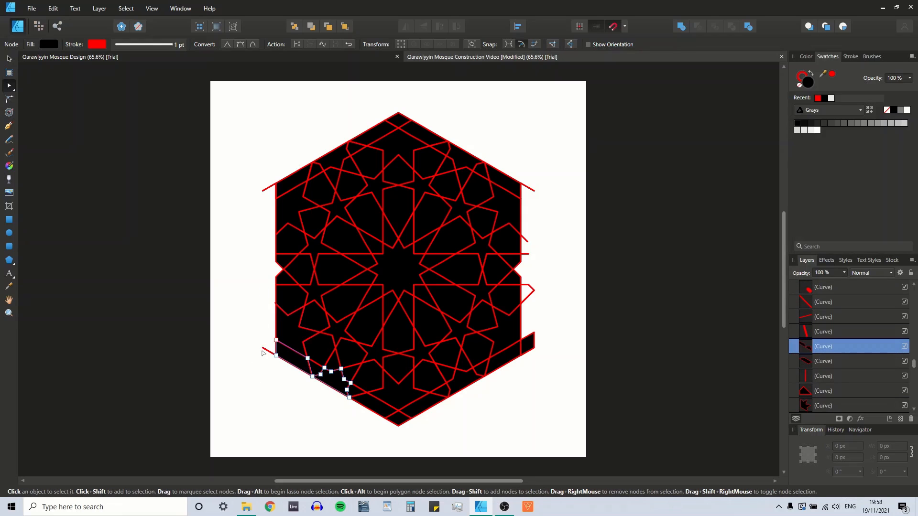
pyautogui.click(264, 352)
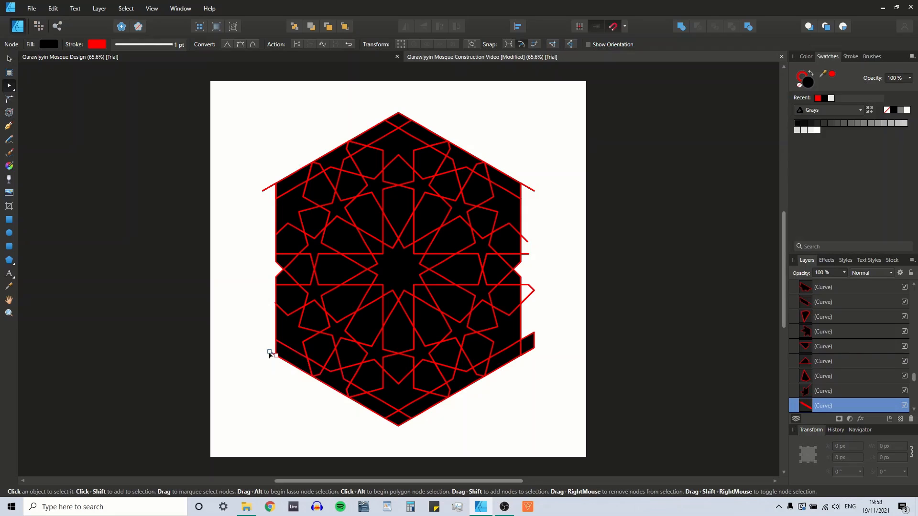
pyautogui.press('Delete')
pyautogui.click(266, 190)
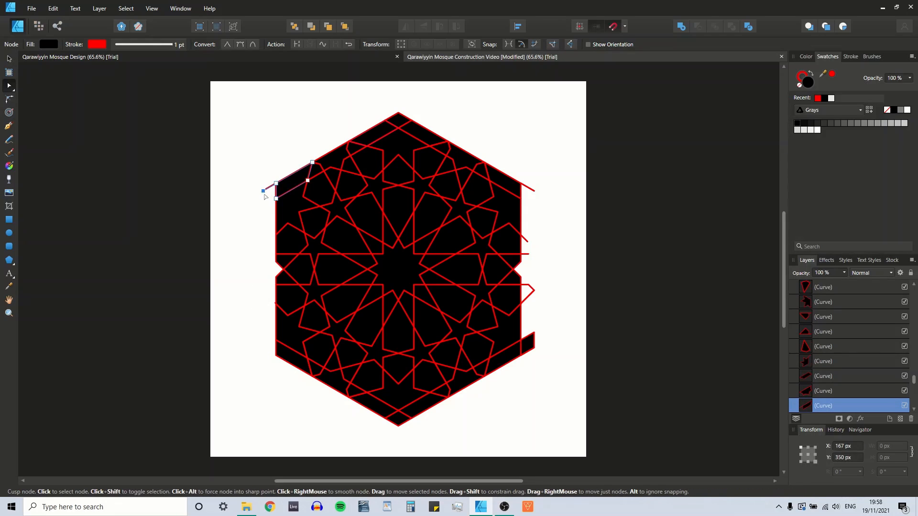
# Remove the protruding nodes at the upper-right corner and on the two pieces above the right-edge notch
pyautogui.click(530, 191)
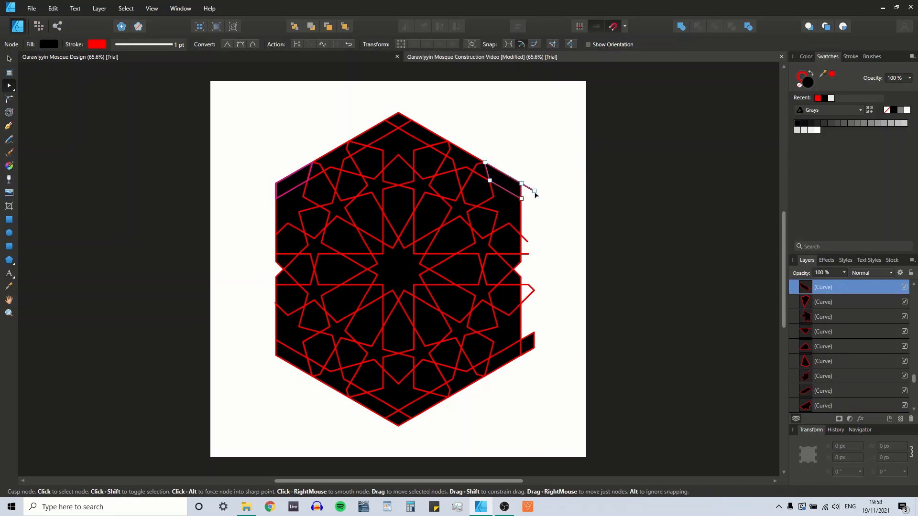
pyautogui.click(528, 243)
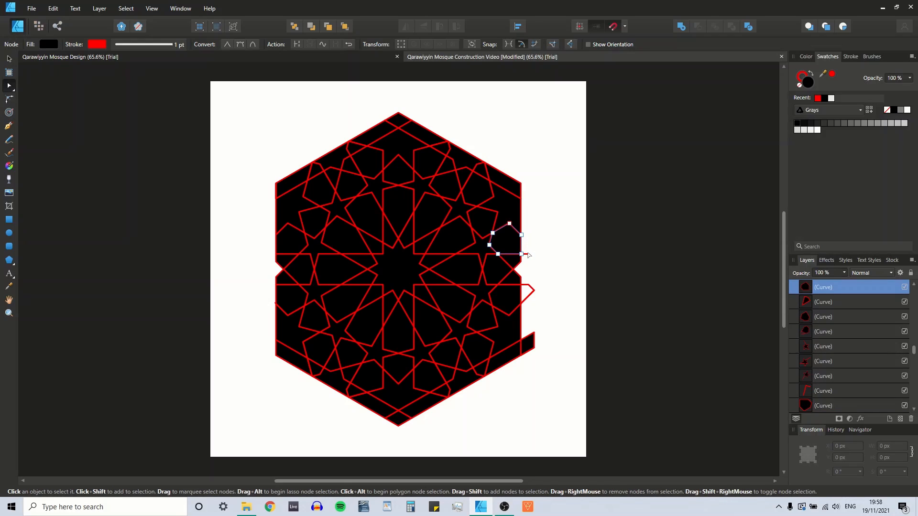
pyautogui.click(528, 256)
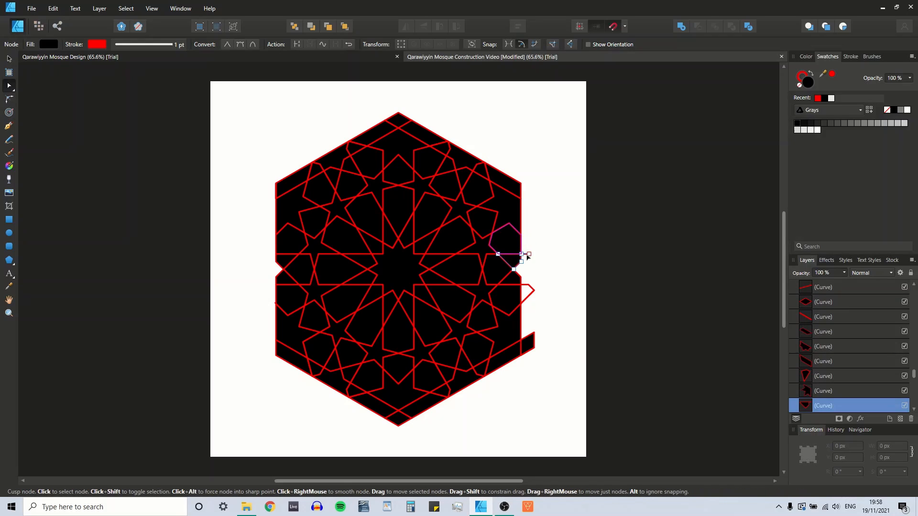
# Delete the protruding red tip outline and the stray horizontal line end below the right-edge notch
pyautogui.click(528, 287)
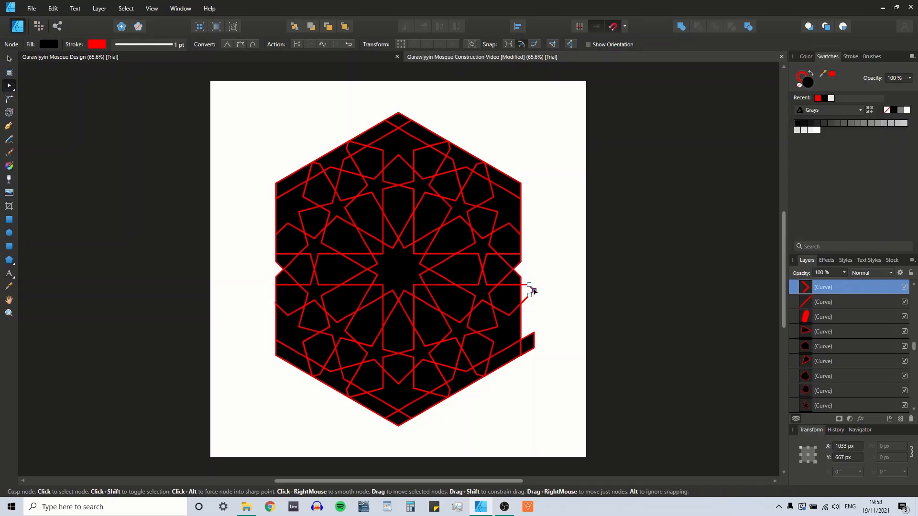
pyautogui.click(529, 285)
pyautogui.press('Delete')
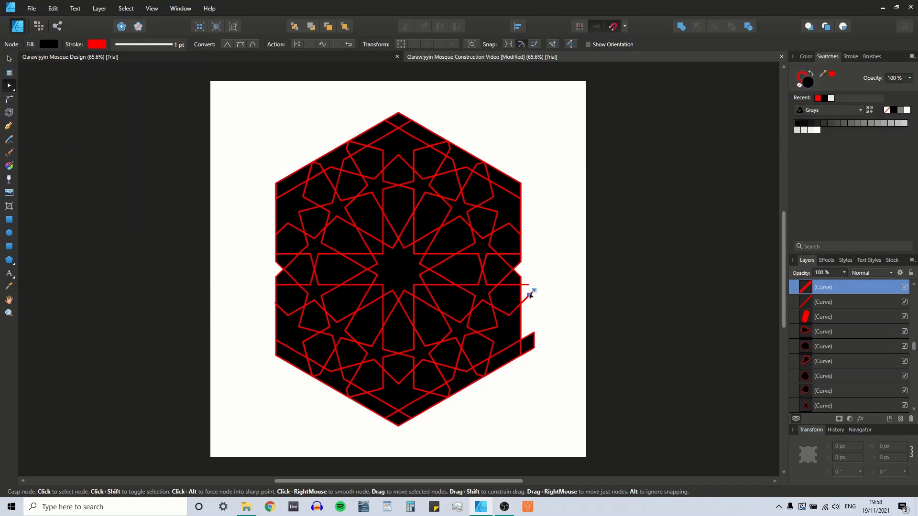
pyautogui.click(530, 295)
pyautogui.press('Delete')
pyautogui.click(533, 291)
pyautogui.press('Delete')
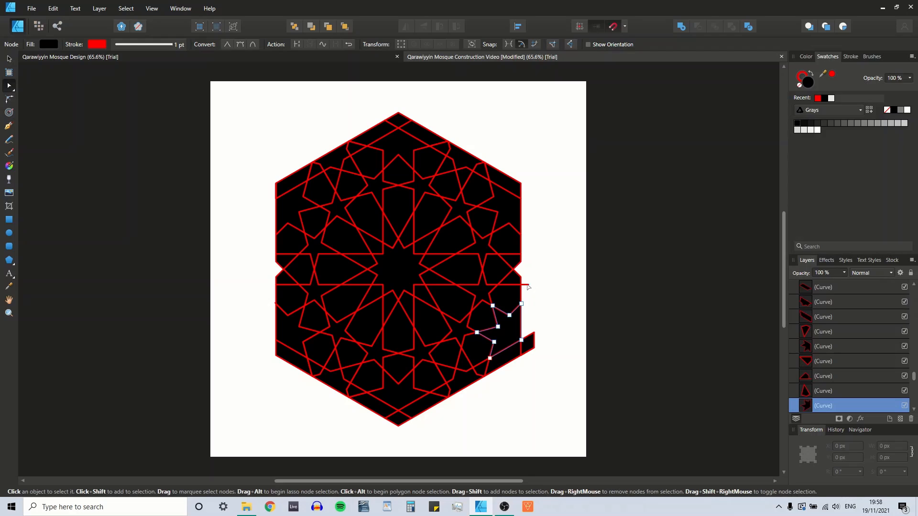
pyautogui.click(529, 285)
pyautogui.press('Delete')
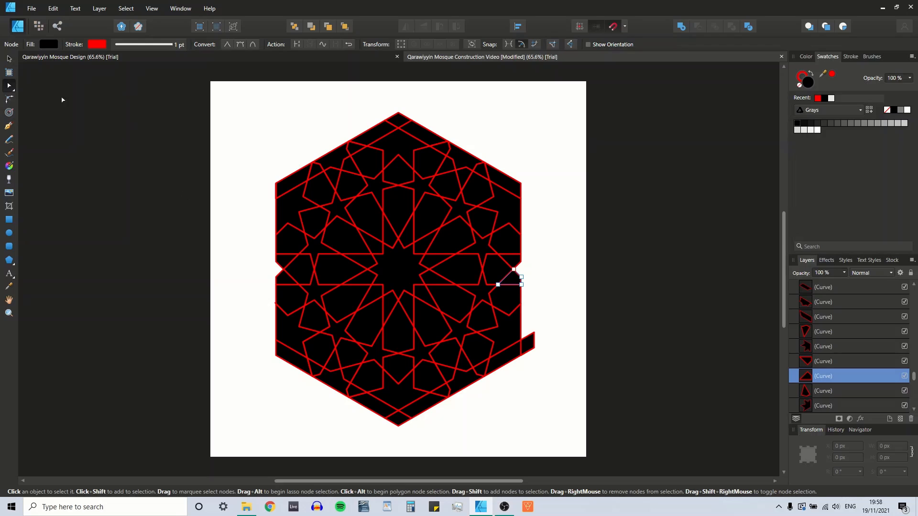
# Paste the copied upper-left border strip and move it clear of the hexagon's upper-left side
pyautogui.press('v')
pyautogui.click(228, 129)
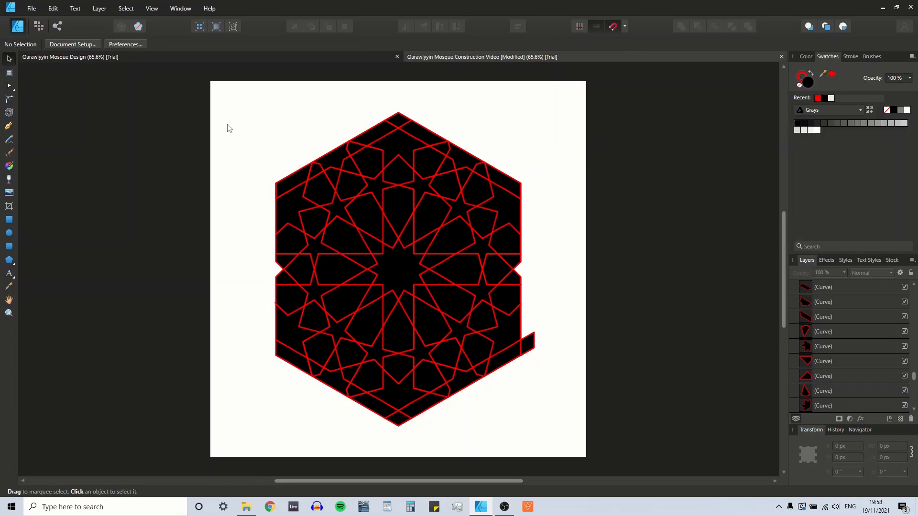
pyautogui.hotkey('ctrl', 'v')
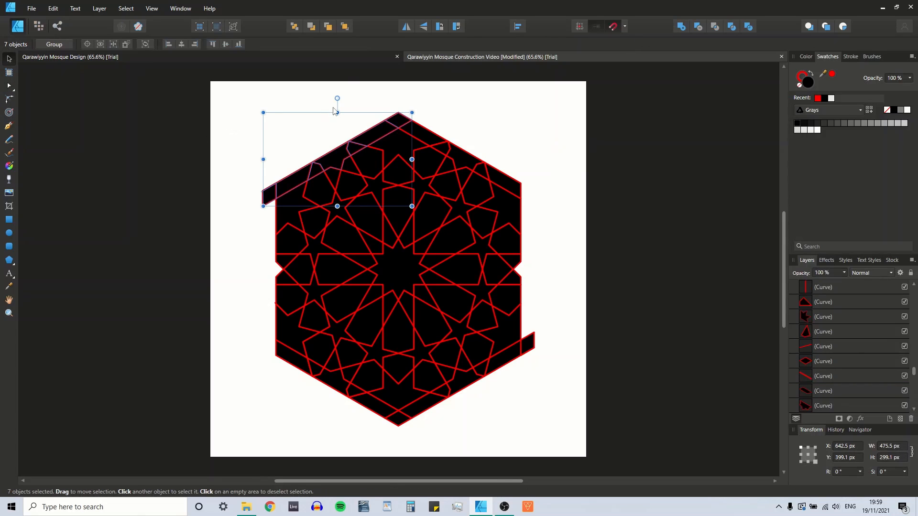
pyautogui.moveTo(332, 160); pyautogui.dragTo(285, 143)
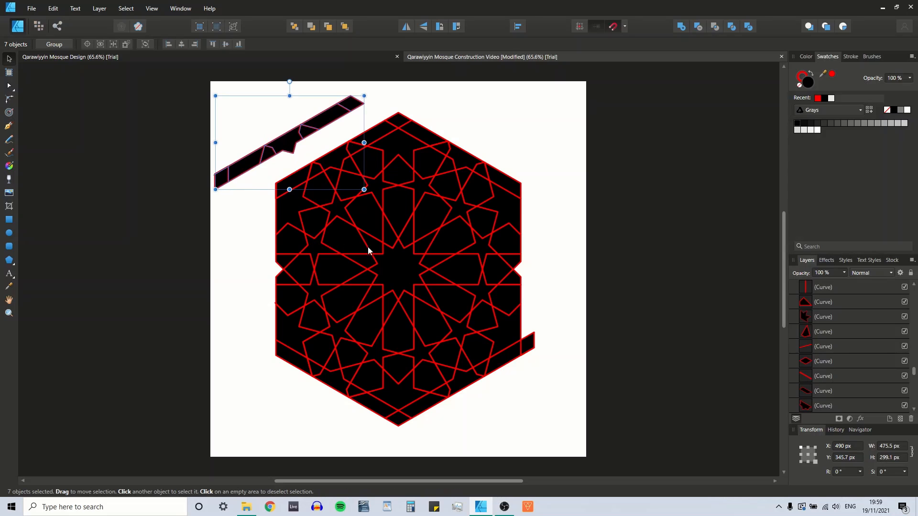
# Rotate the pasted border strip by 60° and move it alongside the hexagon's left vertical edge
pyautogui.click(844, 472)
pyautogui.write('60')
pyautogui.press('Return')
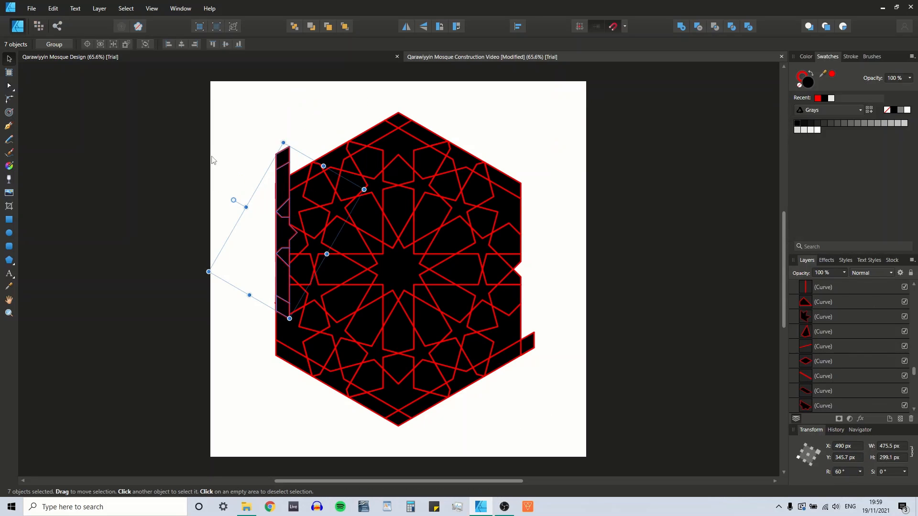
pyautogui.moveTo(284, 230); pyautogui.dragTo(269, 268)
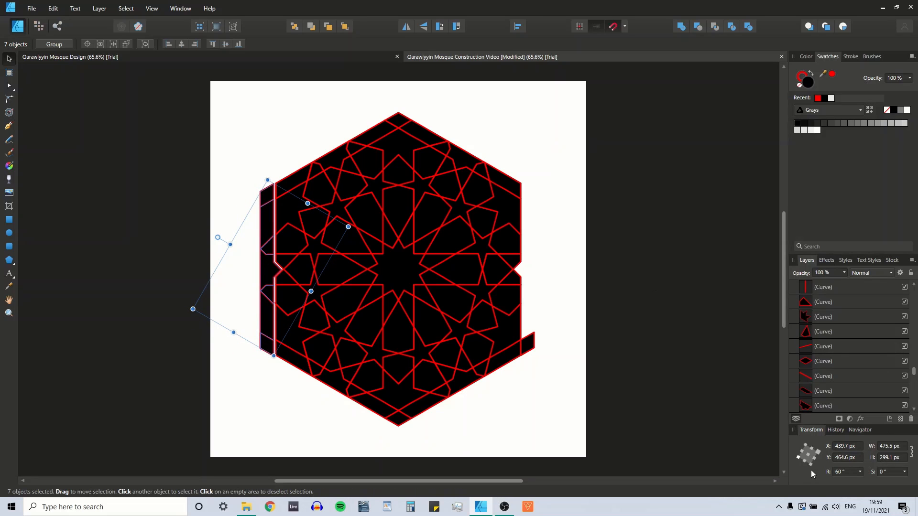
# Check the rotated strip's coordinates from its different transform anchor points
pyautogui.click(798, 458)
pyautogui.click(808, 453)
pyautogui.click(806, 446)
pyautogui.click(801, 454)
pyautogui.click(812, 458)
pyautogui.click(816, 458)
pyautogui.click(817, 458)
pyautogui.click(811, 465)
pyautogui.click(804, 461)
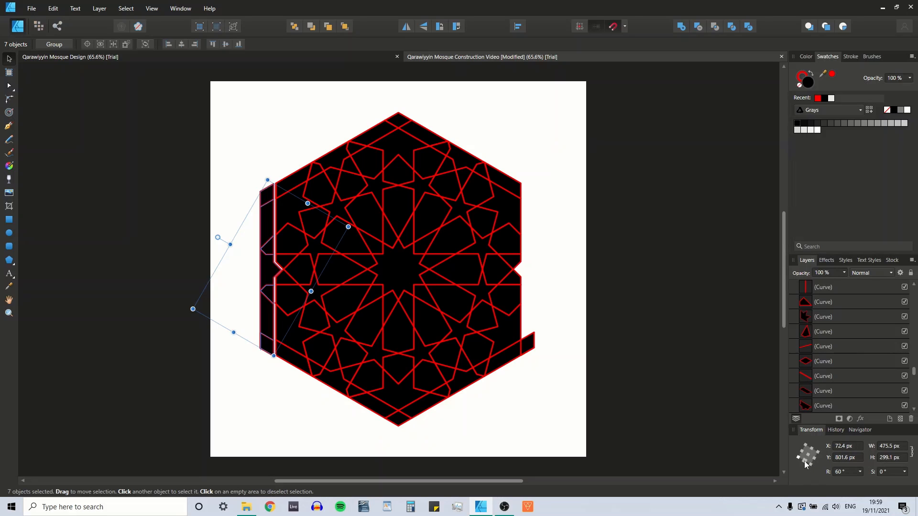
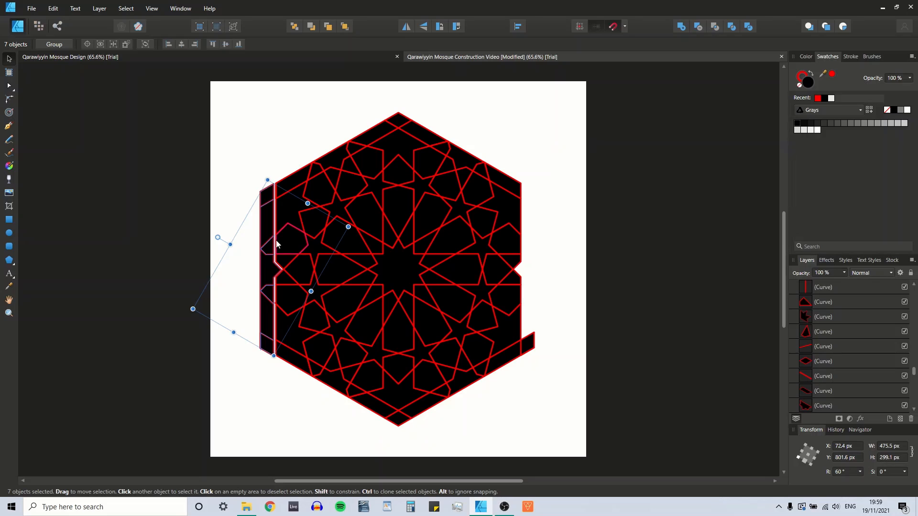
# Move the rotated strip farther away from the hexagon's left edge and select its border pieces
pyautogui.moveTo(265, 265); pyautogui.dragTo(244, 271)
pyautogui.moveTo(225, 168); pyautogui.dragTo(257, 371)
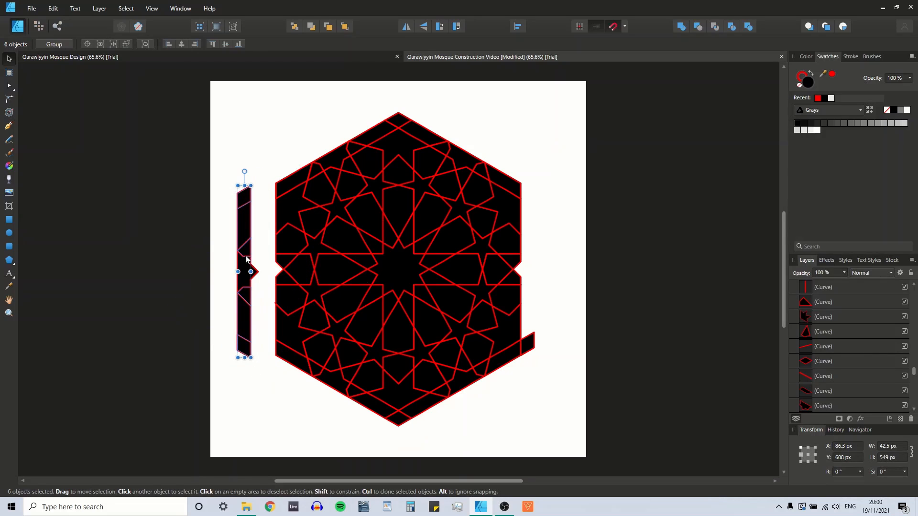
pyautogui.hotkey('ctrl', '1')
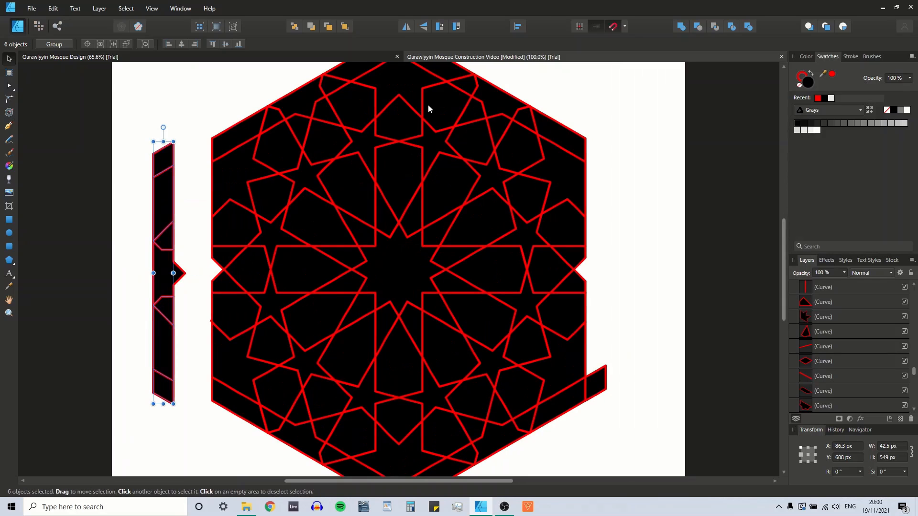
# Turn off snapping to the spread
pyautogui.click(624, 26)
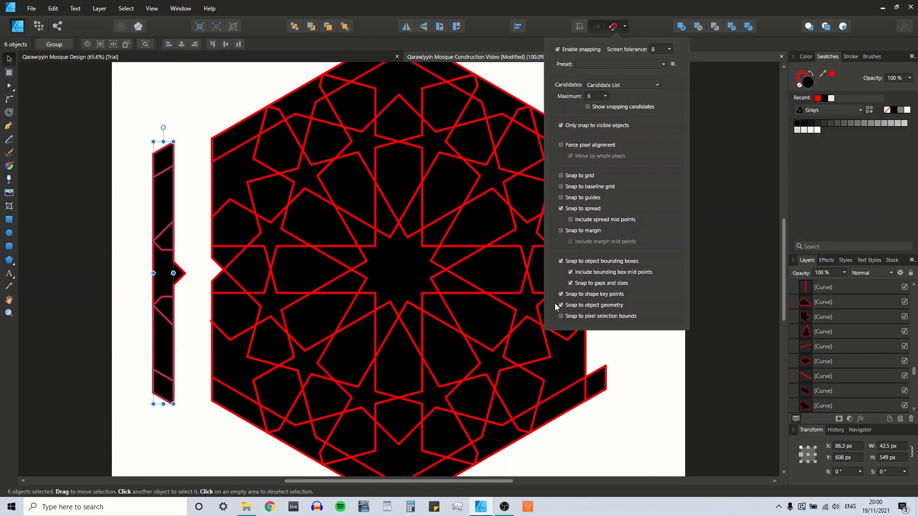
pyautogui.click(561, 209)
pyautogui.click(150, 234)
# Select all seven pieces of the left border strip and move them closer to the hexagon's left edge
pyautogui.moveTo(167, 238); pyautogui.dragTo(199, 233)
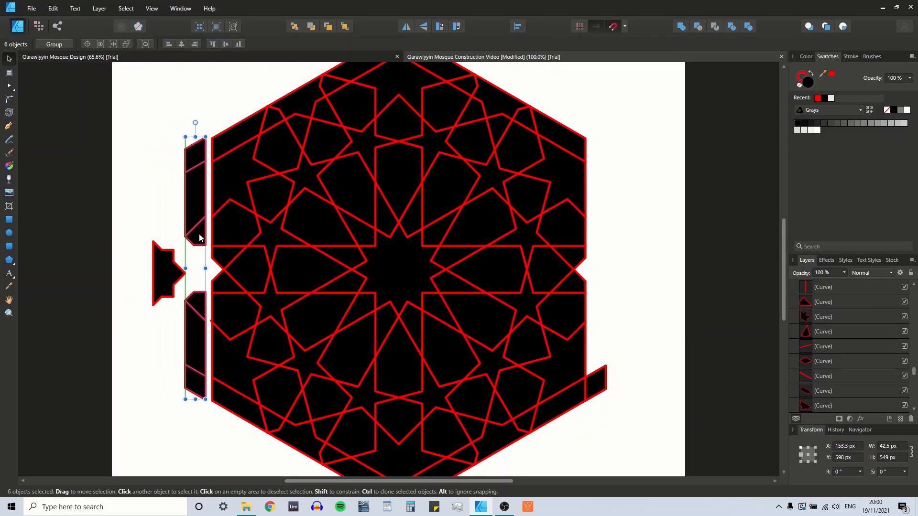
pyautogui.hotkey('ctrl', 'z')
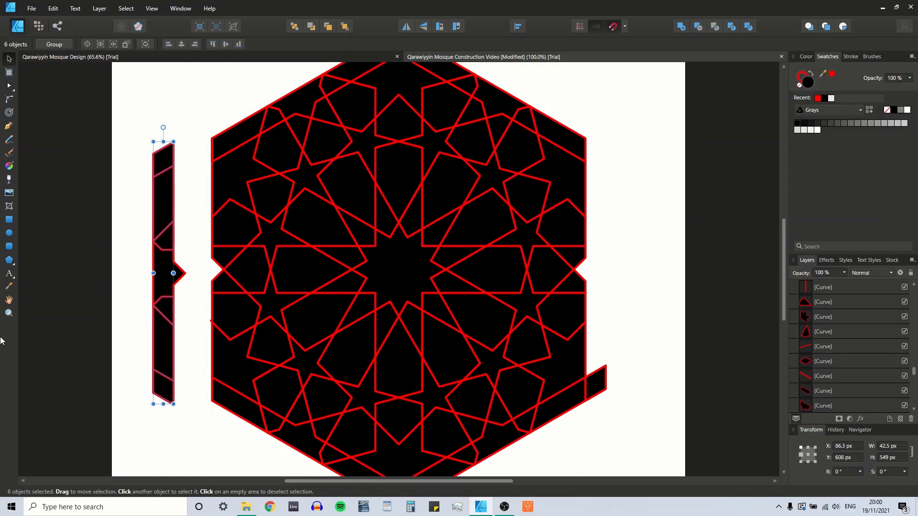
pyautogui.moveTo(131, 127); pyautogui.dragTo(194, 466)
pyautogui.moveTo(171, 276); pyautogui.dragTo(209, 277)
pyautogui.moveTo(211, 269); pyautogui.dragTo(191, 271)
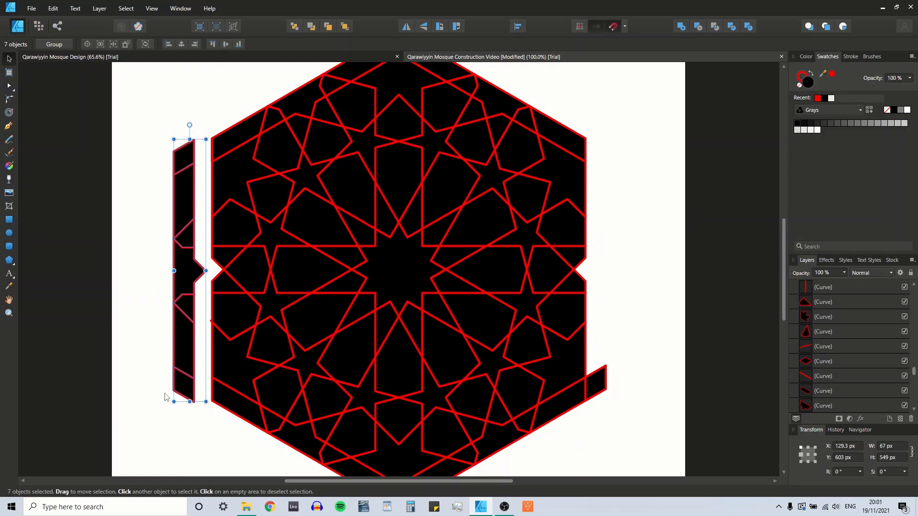
# Save the document under the new name "Qarawiyyin Mosque Design Video"
pyautogui.hotkey('ctrl', 'shift', 's')
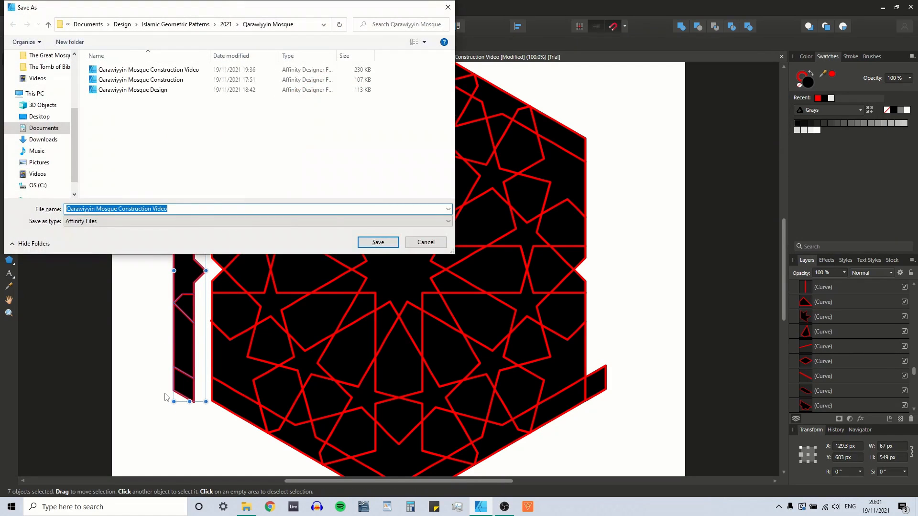
pyautogui.doubleClick(147, 210)
pyautogui.write('Design')
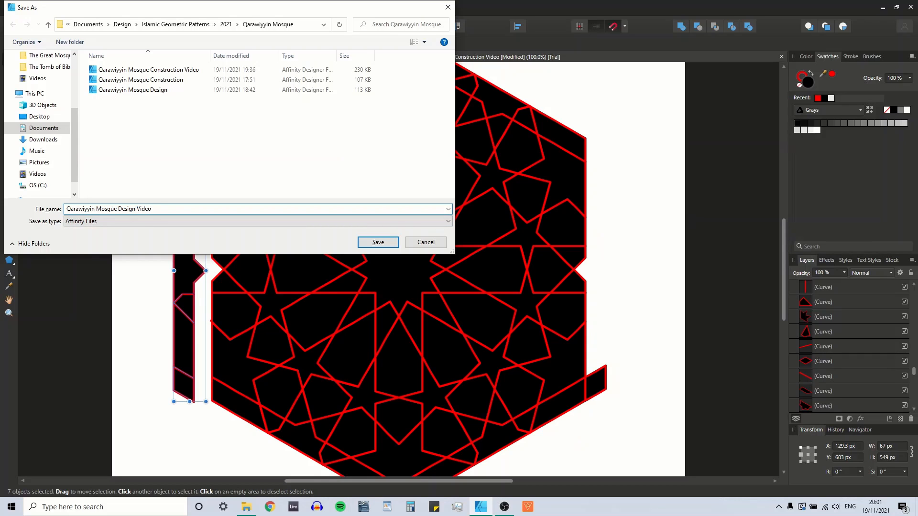
pyautogui.press('Return')
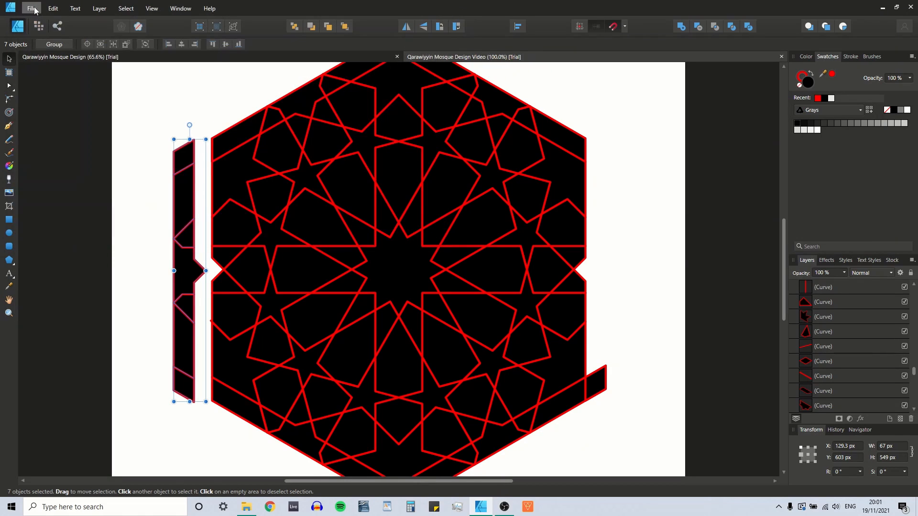
pyautogui.click(33, 9)
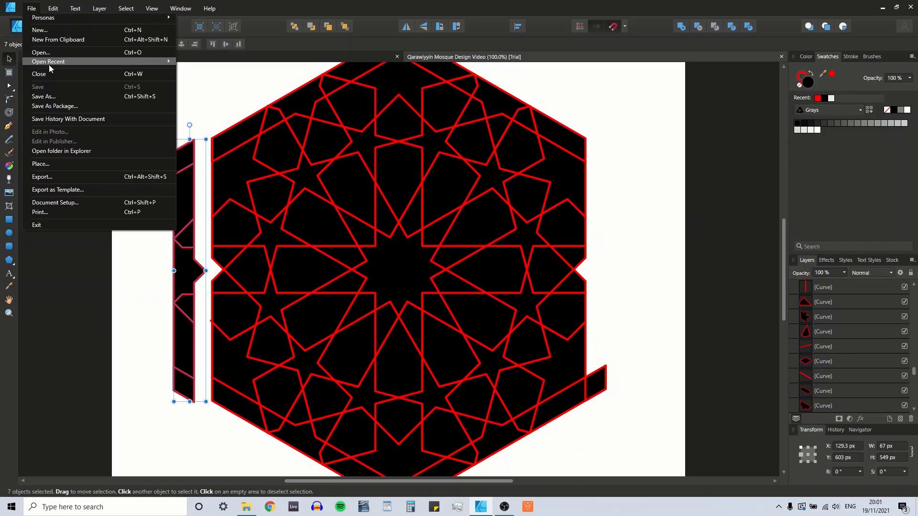
pyautogui.moveTo(50, 63)
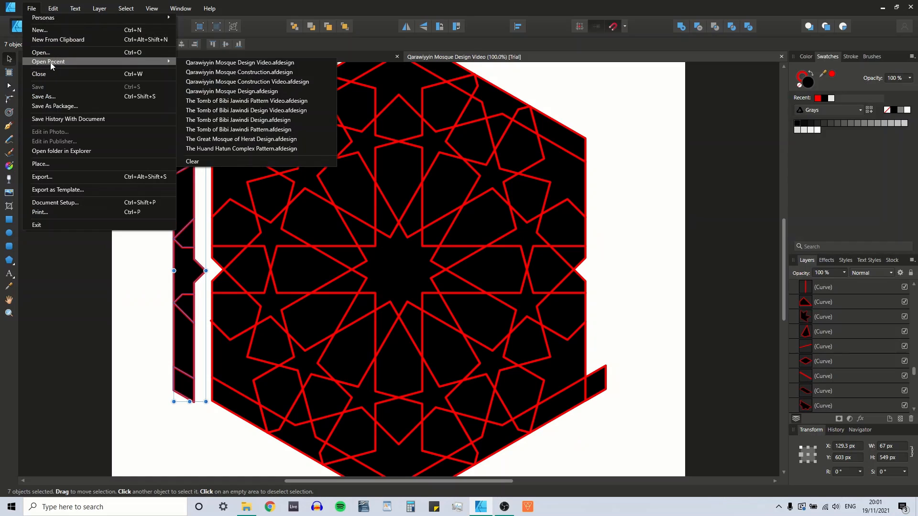
pyautogui.click(206, 72)
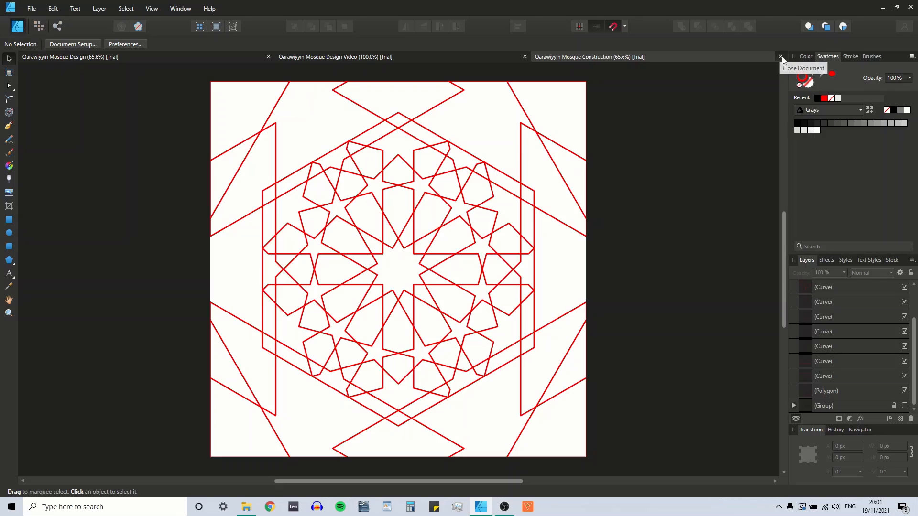
pyautogui.click(826, 406)
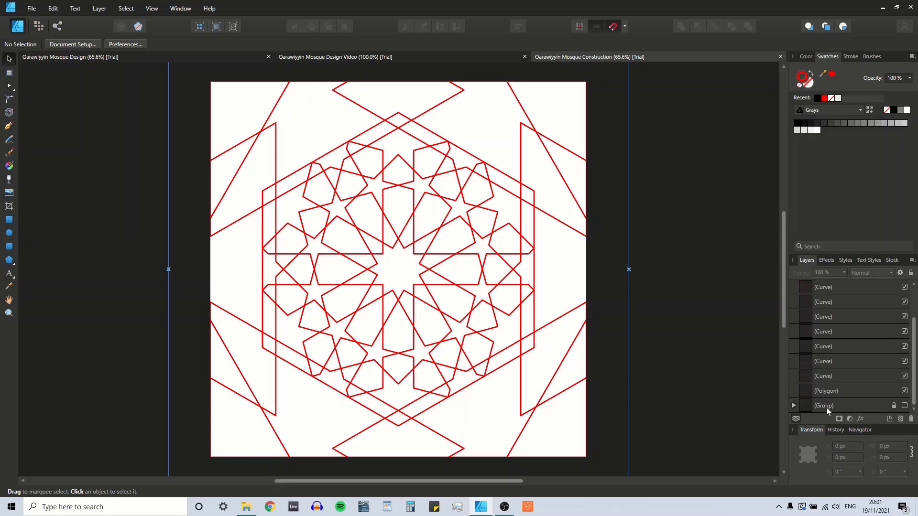
pyautogui.click(780, 57)
# Open the recent file "Qarawiyyin Mosque Construction Video" and copy its group of construction lines
pyautogui.click(40, 8)
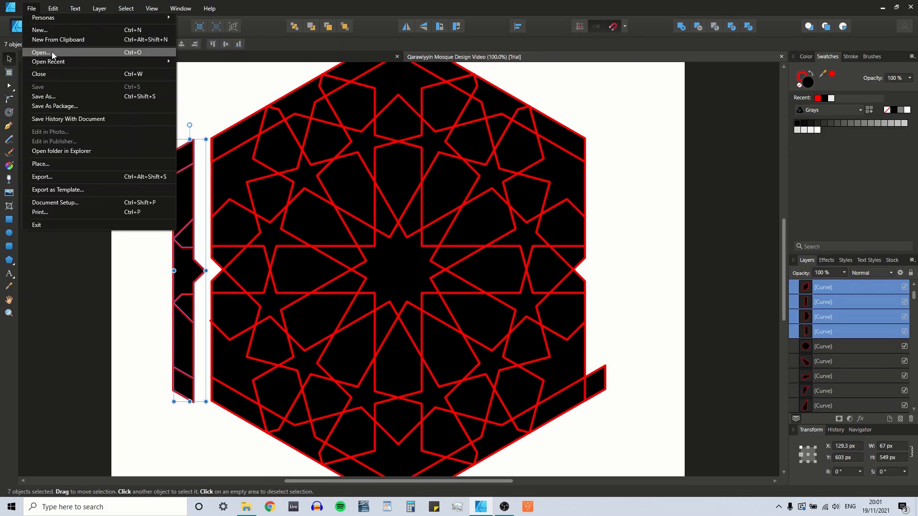
pyautogui.moveTo(74, 63)
pyautogui.click(223, 91)
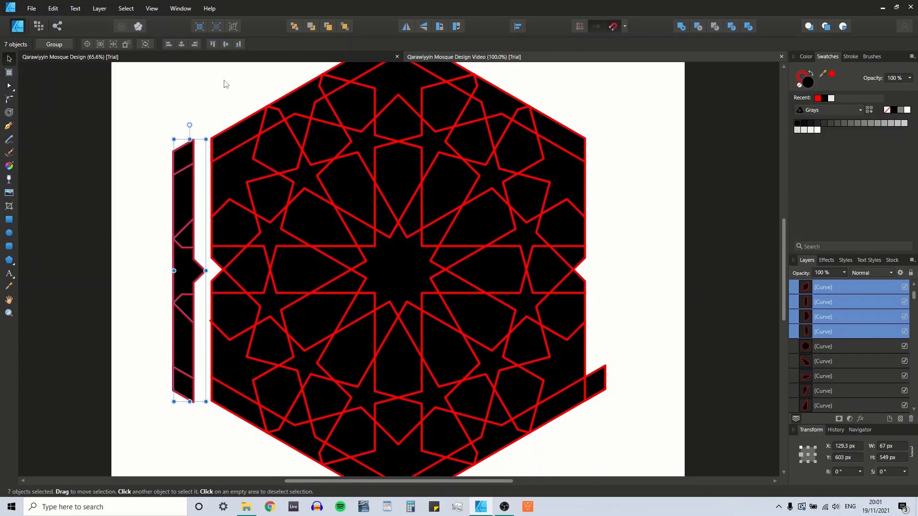
pyautogui.click(833, 288)
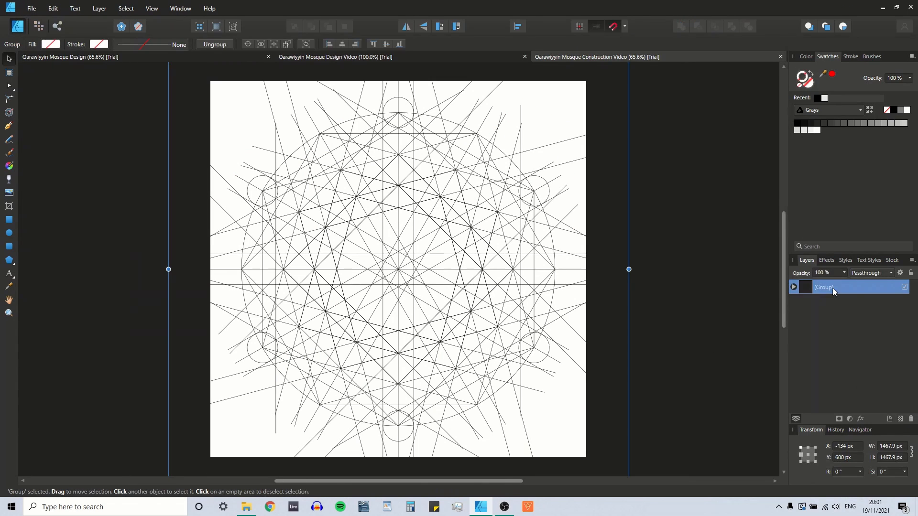
pyautogui.rightClick(832, 288)
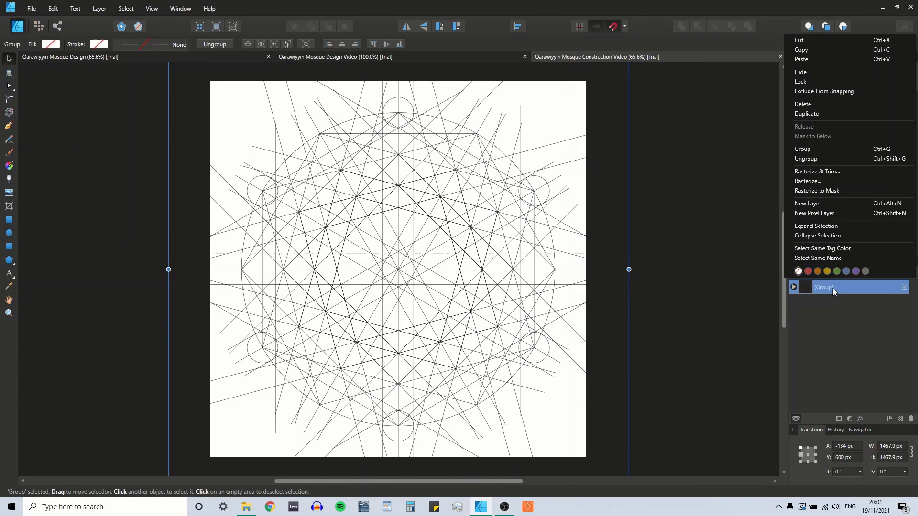
pyautogui.click(796, 50)
# Paste the copied construction-line group into the Qarawiyyin Mosque Design Video document near the end of the layer stack
pyautogui.click(282, 58)
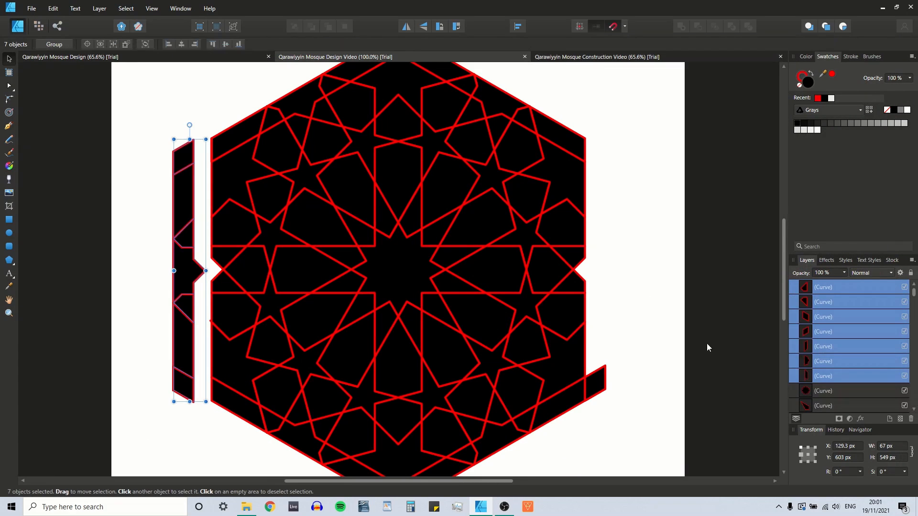
pyautogui.scroll(-5, 811, 375)
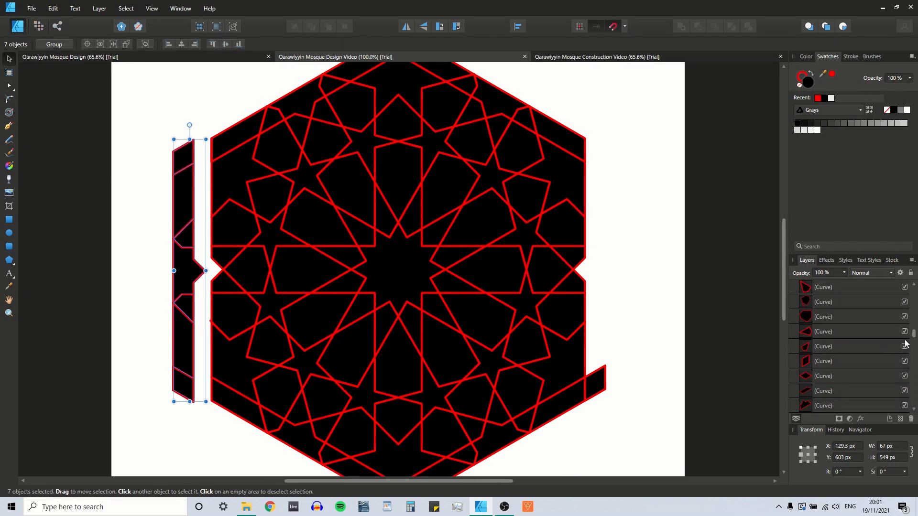
pyautogui.moveTo(915, 337); pyautogui.dragTo(878, 419)
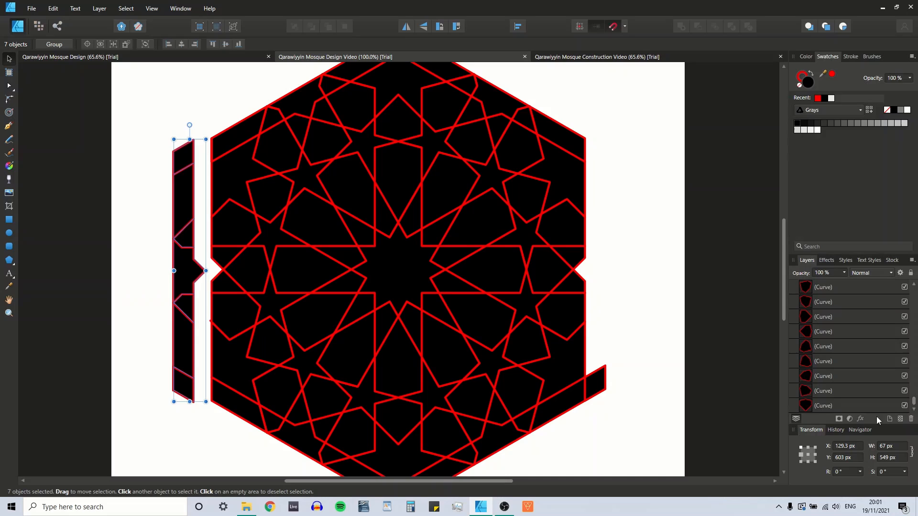
pyautogui.click(827, 406)
pyautogui.rightClick(828, 407)
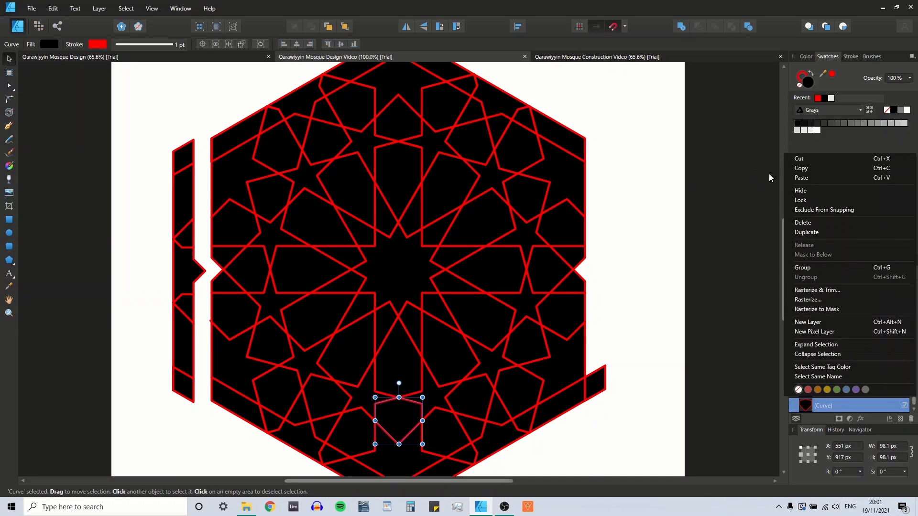
pyautogui.click(798, 178)
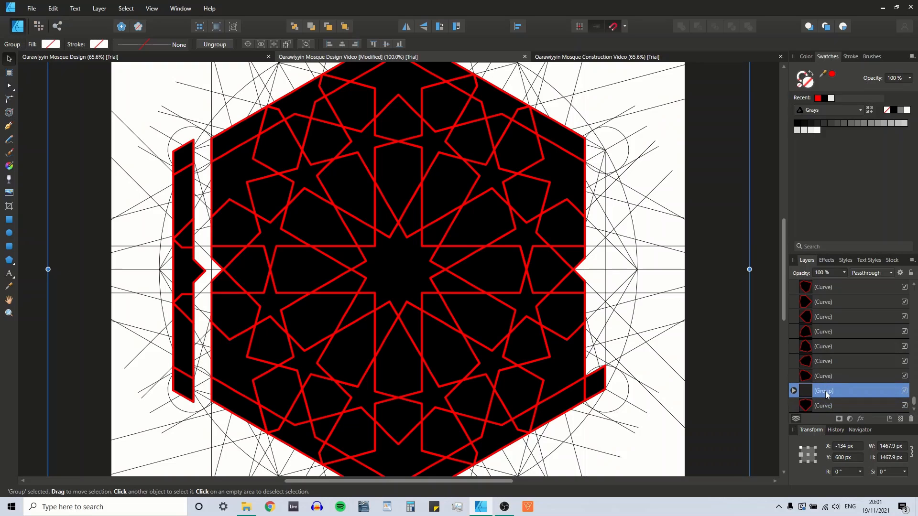
# Place the construction-line group below all pattern pieces in the layer stack and lock it
pyautogui.moveTo(824, 394); pyautogui.dragTo(800, 410)
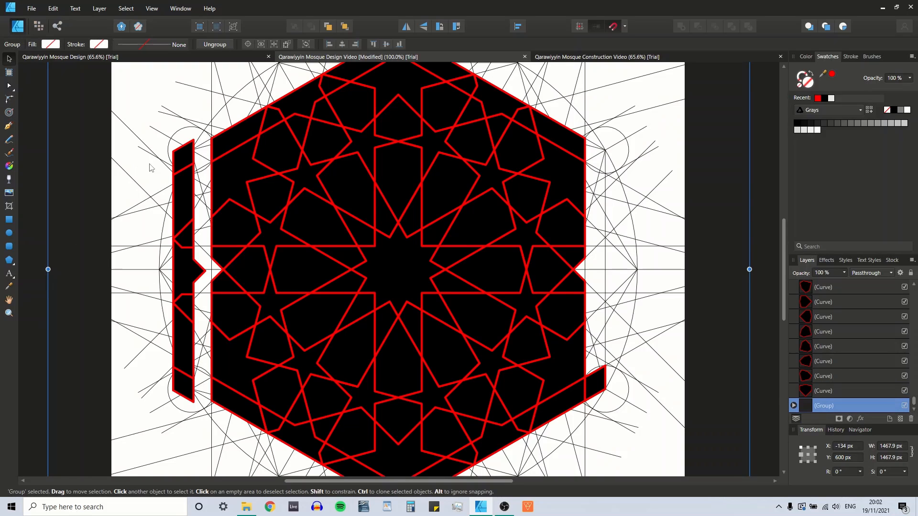
pyautogui.doubleClick(873, 405)
pyautogui.click(911, 272)
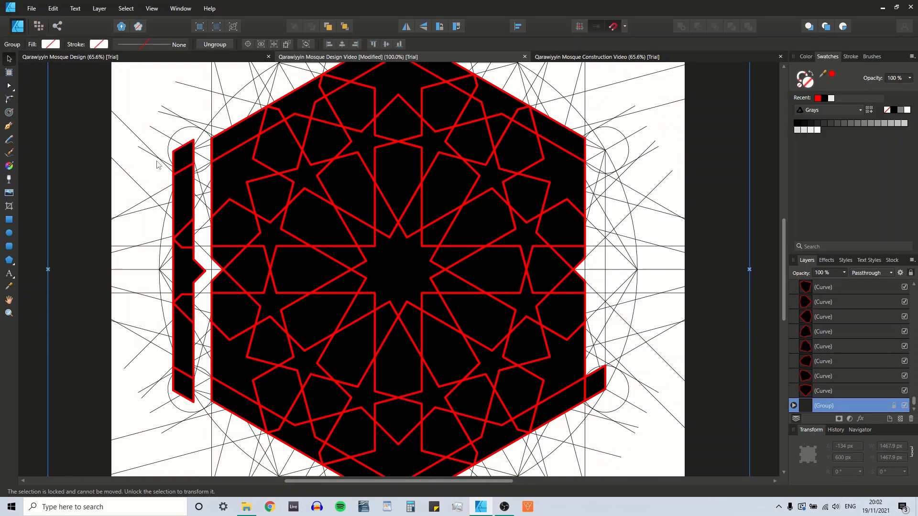
# Move the whole left border strip closer to the hexagon, centred on the horizontal construction line at Y 600 px
pyautogui.moveTo(146, 130); pyautogui.dragTo(207, 420)
pyautogui.moveTo(187, 275)
pyautogui.mouseDown()
pyautogui.moveTo(207, 270)
pyautogui.moveTo(194, 272)
pyautogui.mouseUp()
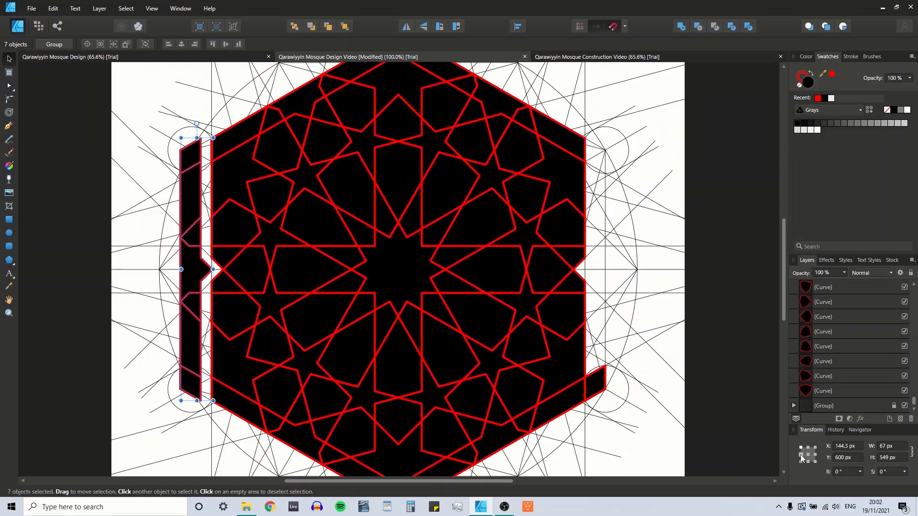
# Check the coordinates of the remaining border piece at the hexagon's lower-right corner from its transform anchor points
pyautogui.click(596, 381)
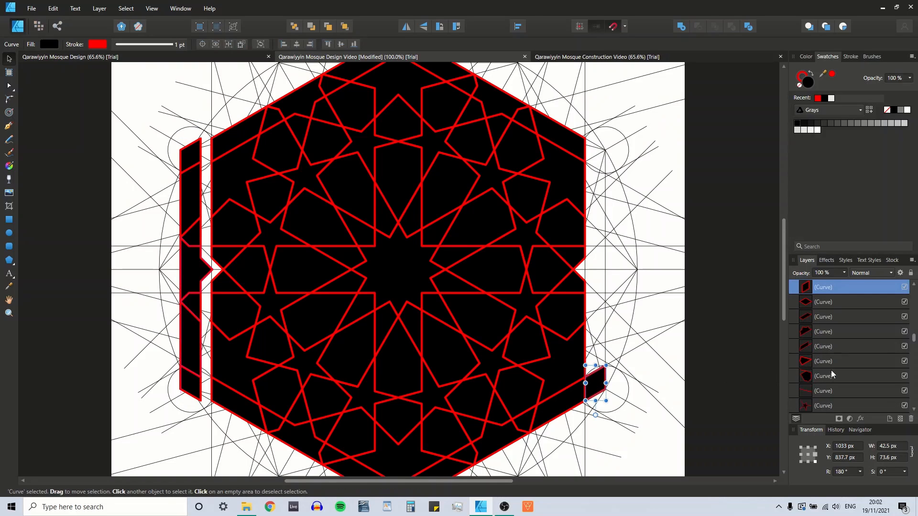
pyautogui.click(815, 458)
pyautogui.click(815, 457)
pyautogui.click(816, 457)
# Fit the seven-piece left border strip against the hexagon by setting its X position to 167 px
pyautogui.moveTo(161, 129); pyautogui.dragTo(206, 428)
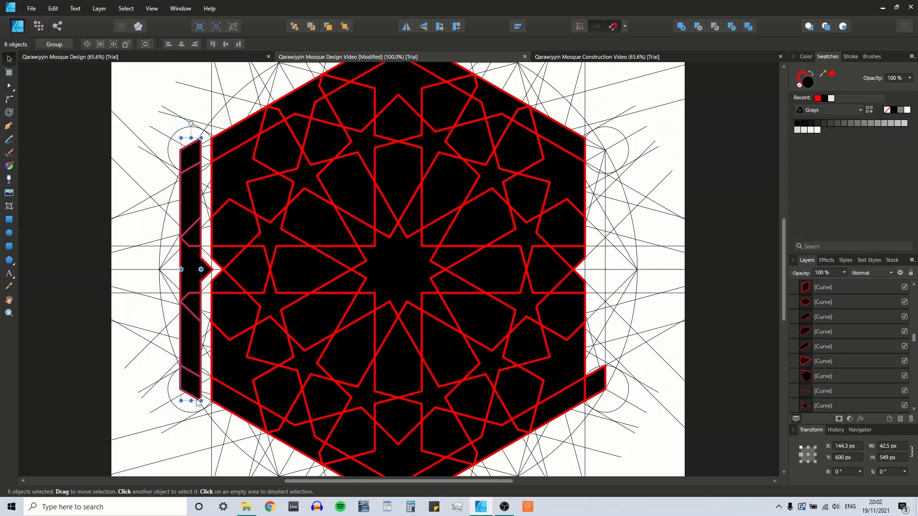
pyautogui.keyDown('shift'); pyautogui.click(192, 268); pyautogui.keyUp('shift')
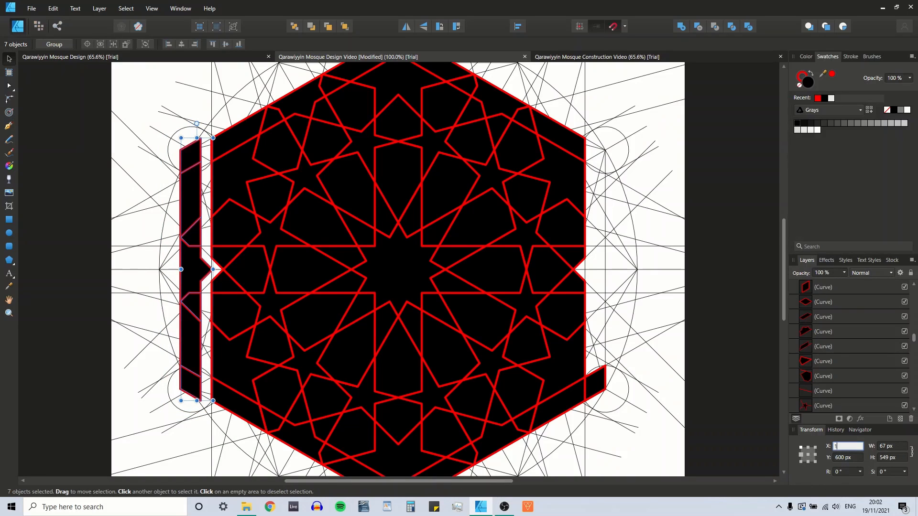
pyautogui.write('167')
pyautogui.press('Return')
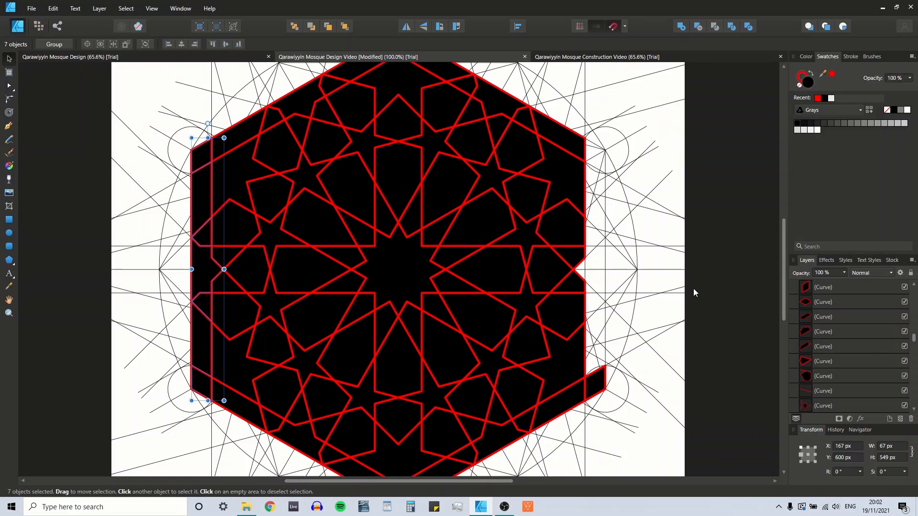
pyautogui.click(648, 273)
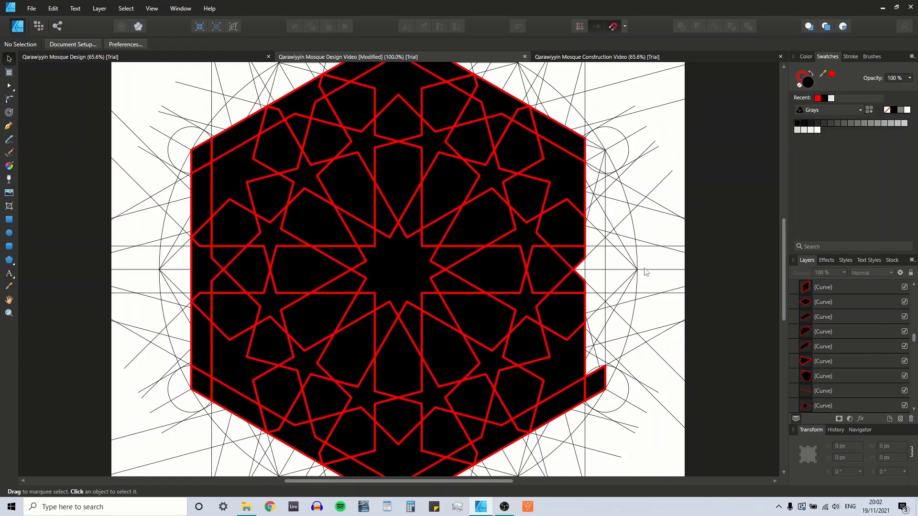
# Delete the leftover border piece at the hexagon's lower-right corner
pyautogui.hotkey('ctrl', '0')
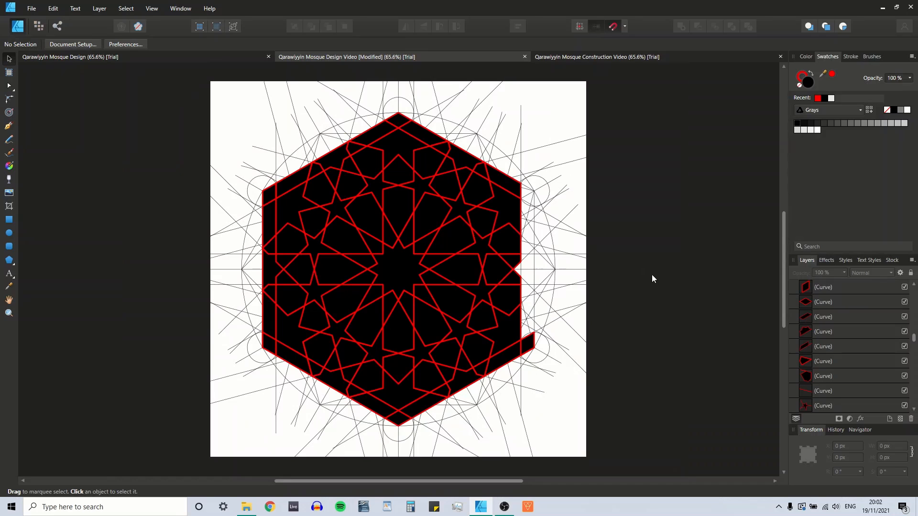
pyautogui.click(529, 347)
pyautogui.press('Delete')
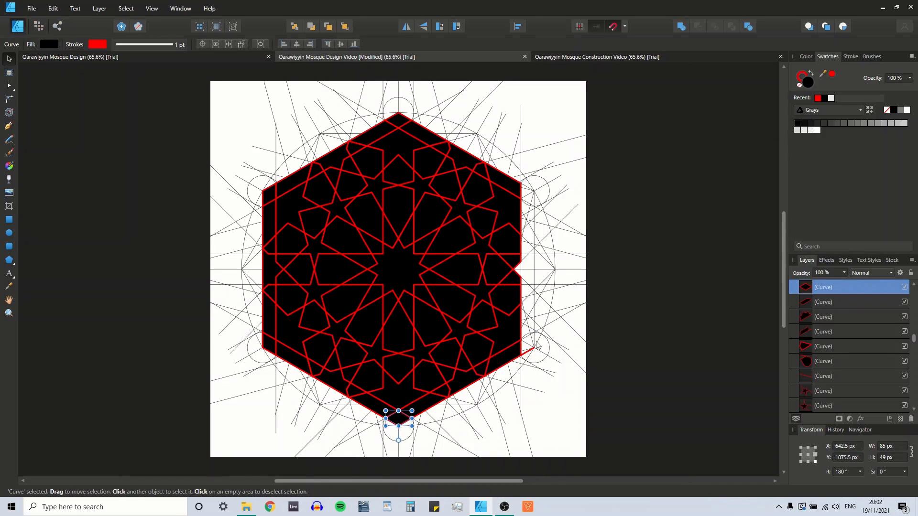
pyautogui.click(536, 345)
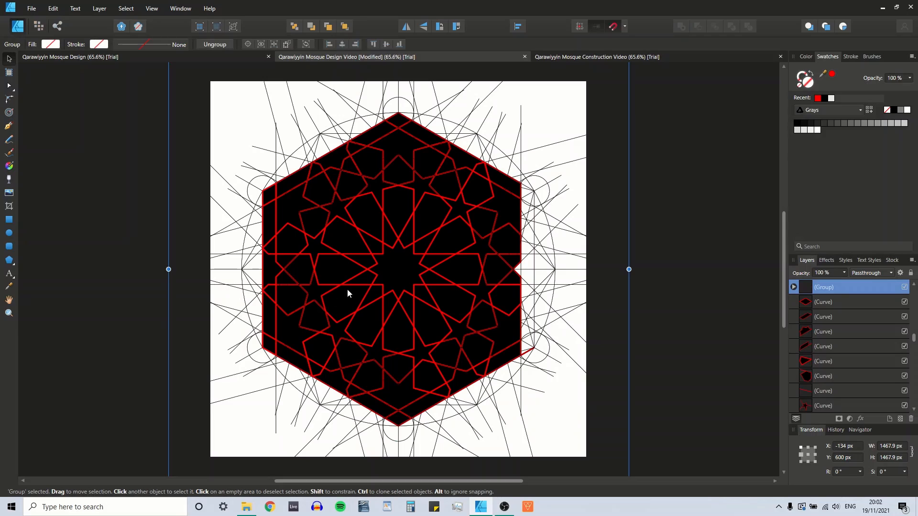
pyautogui.doubleClick(835, 287)
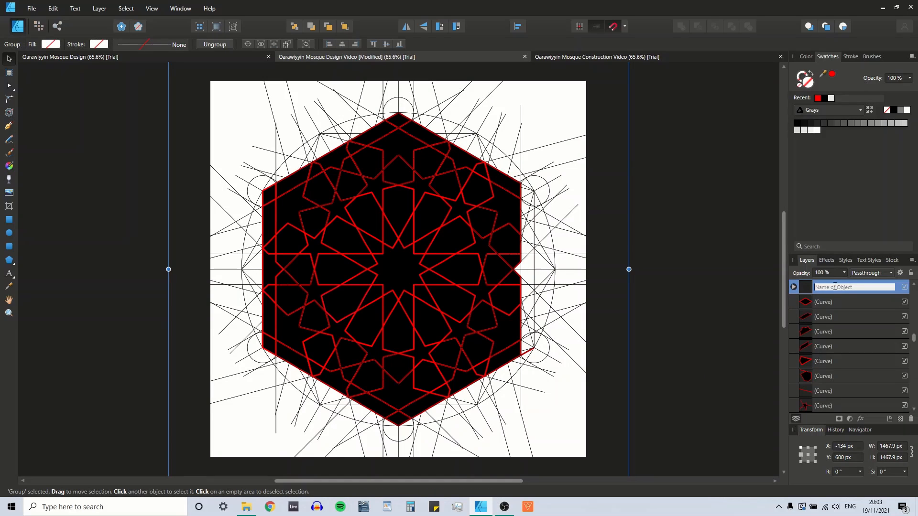
pyautogui.click(807, 289)
pyautogui.click(804, 287)
# Hide the locked construction-line group
pyautogui.scroll(-3, 839, 349)
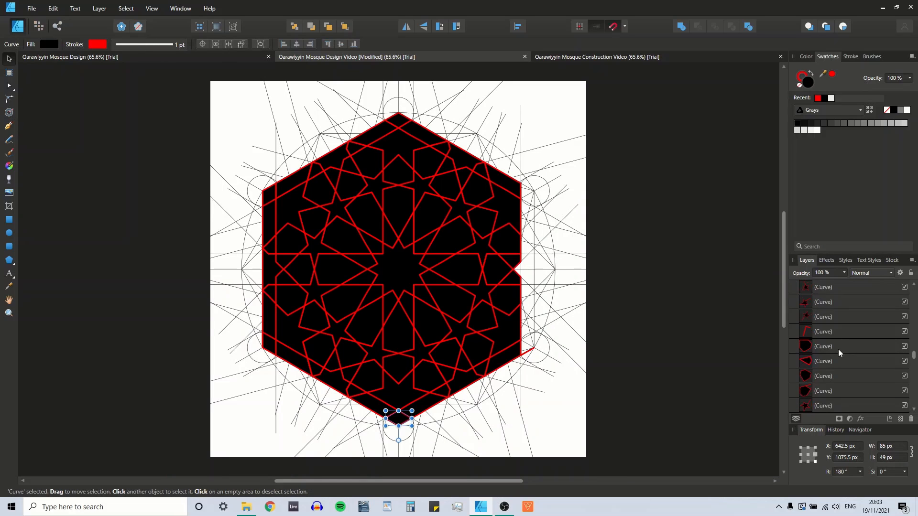
pyautogui.scroll(-3, 826, 371)
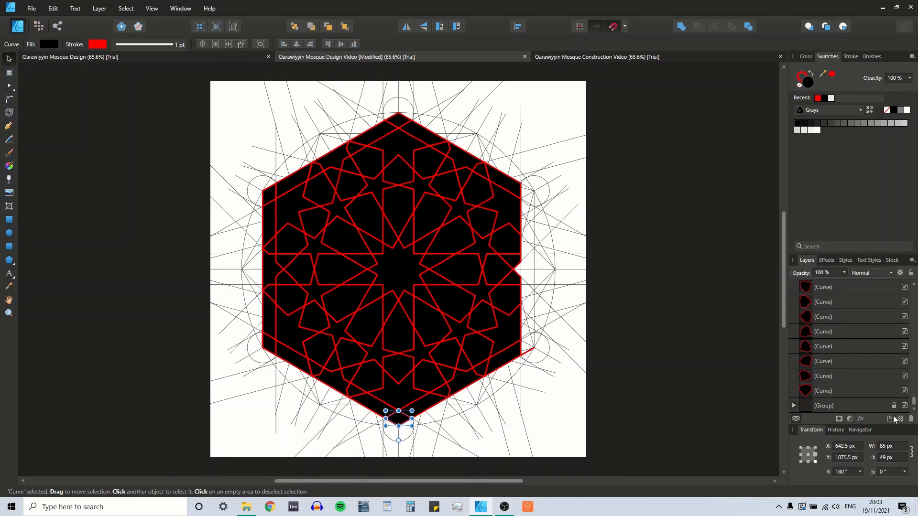
pyautogui.click(905, 406)
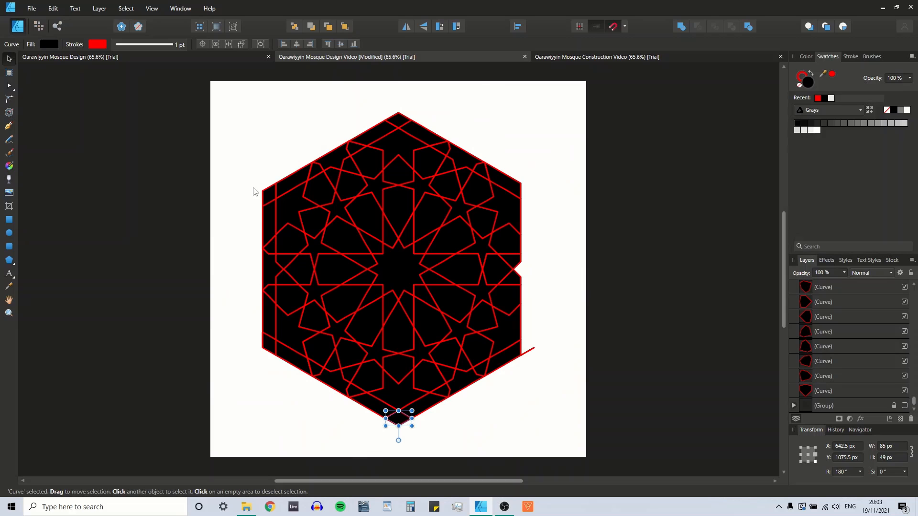
pyautogui.click(268, 199)
pyautogui.click(220, 291)
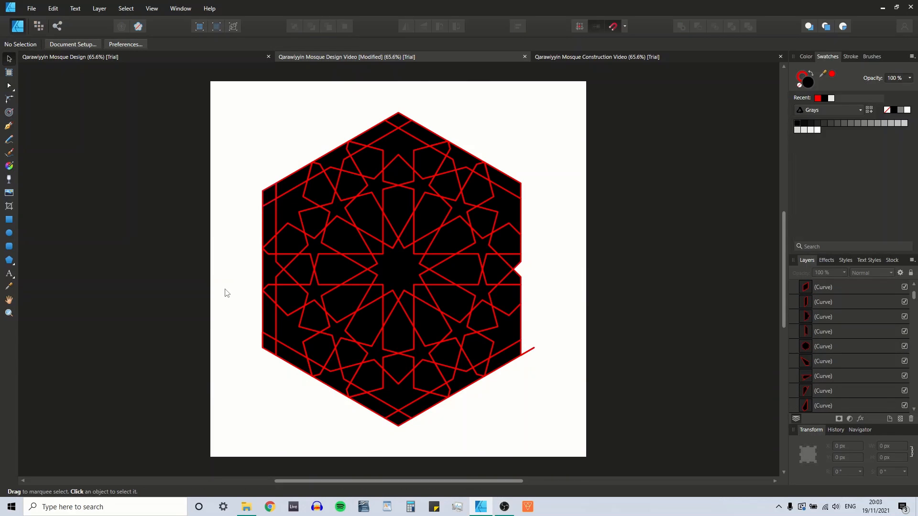
pyautogui.hotkey('ctrl', 'z')
pyautogui.hotkey('ctrl', 'shift', 'z')
pyautogui.click(271, 266)
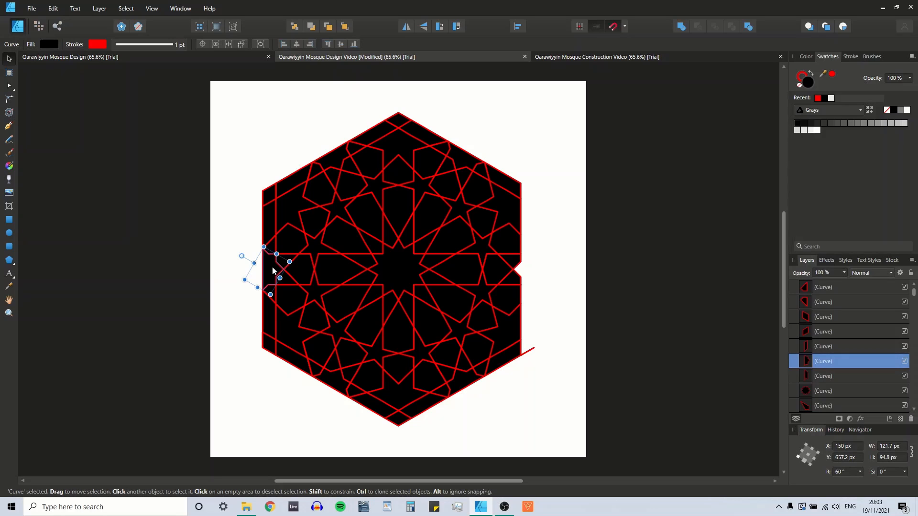
pyautogui.click(232, 194)
# Duplicate the left border strip with its middle arrow piece beside the hexagon's right edge and rotate the copy 180°
pyautogui.moveTo(247, 170); pyautogui.dragTo(282, 377)
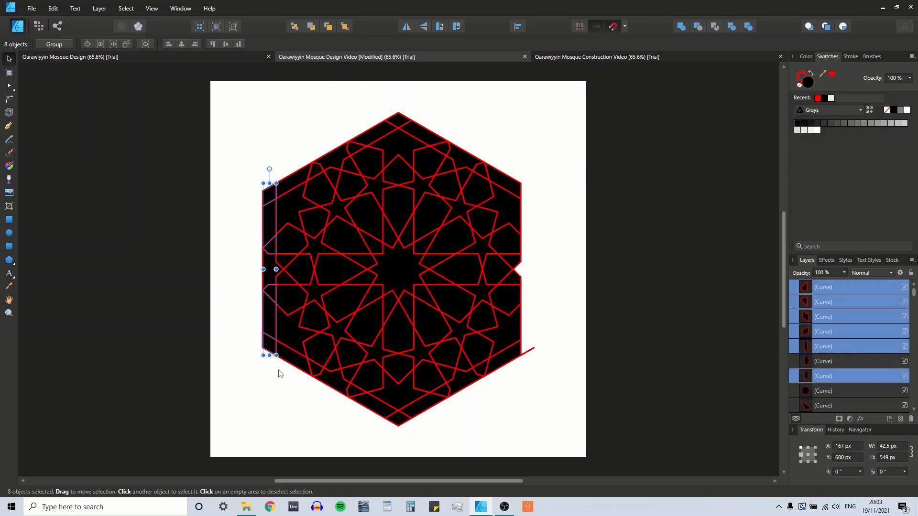
pyautogui.keyDown('shift'); pyautogui.click(270, 266); pyautogui.keyUp('shift')
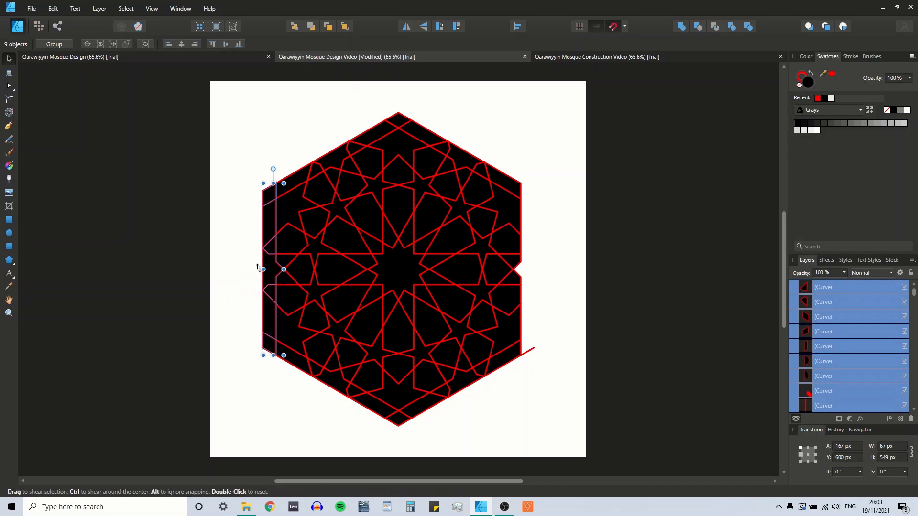
pyautogui.moveTo(268, 268); pyautogui.dragTo(591, 265)
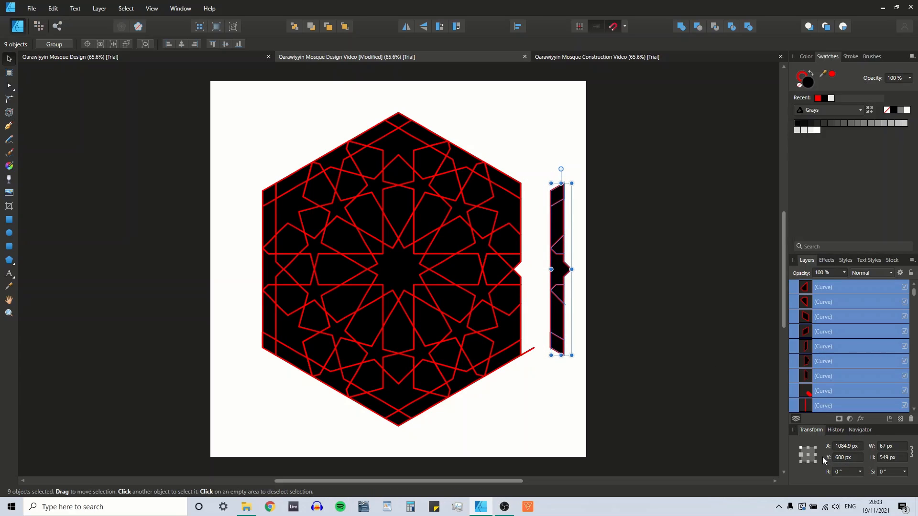
pyautogui.click(844, 471)
pyautogui.write('180')
pyautogui.press('Return')
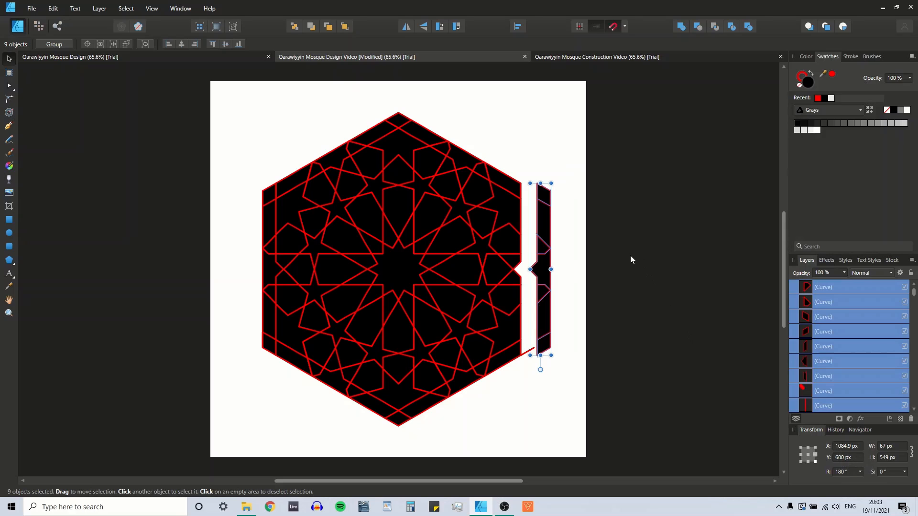
# Fit the rotated border strip into the hexagon's right side by placing its right-edge anchor at X 1033 px
pyautogui.moveTo(559, 170); pyautogui.dragTo(528, 378)
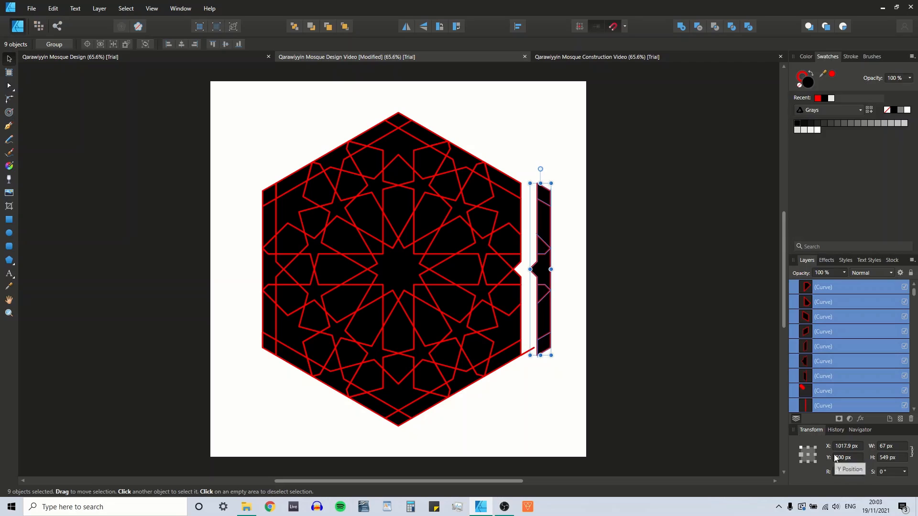
pyautogui.click(846, 446)
pyautogui.write('10')
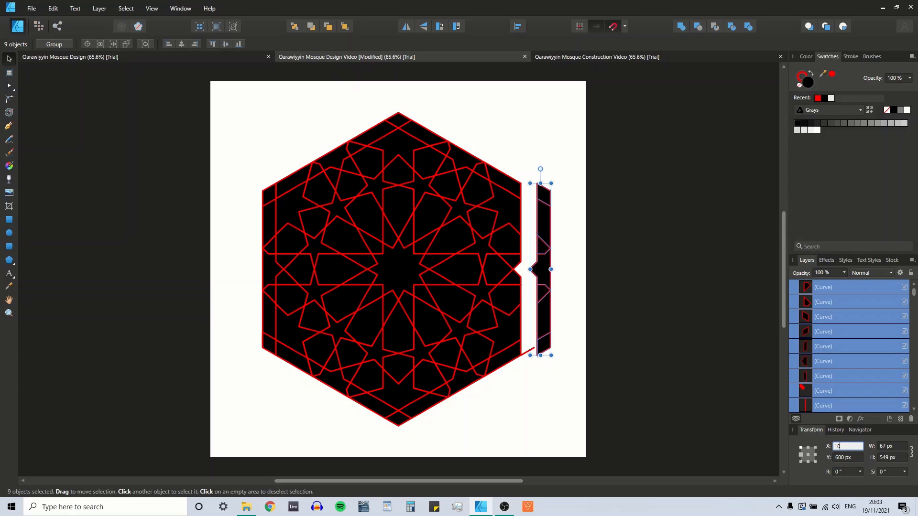
pyautogui.write('33')
pyautogui.press('Return')
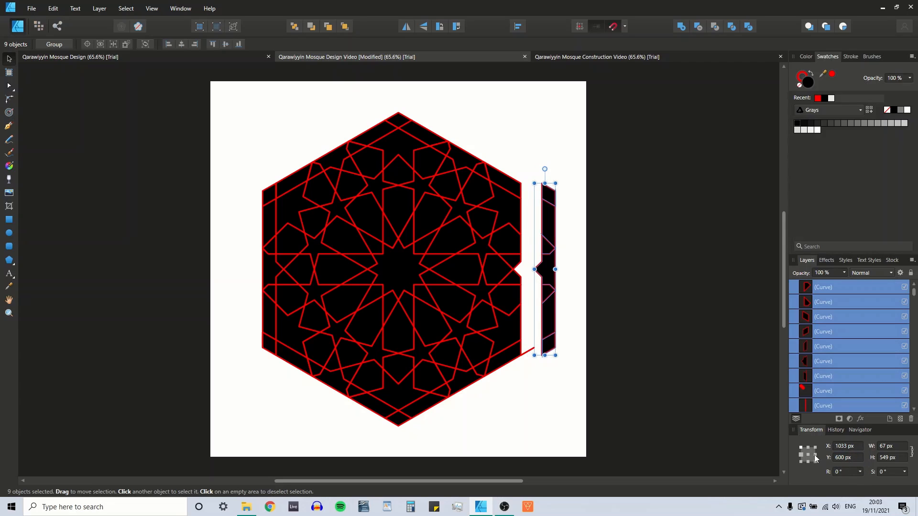
pyautogui.click(856, 446)
pyautogui.write('1100')
pyautogui.press('Return')
pyautogui.write('1033')
pyautogui.press('Return')
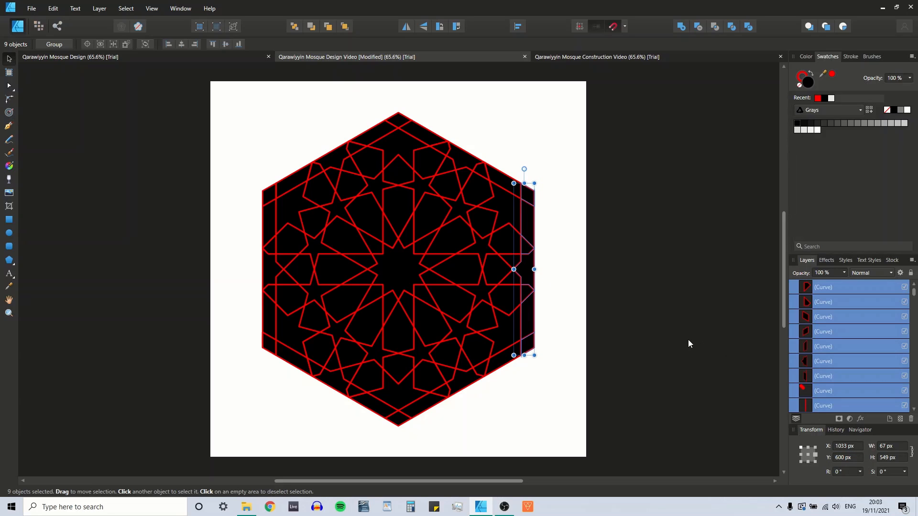
pyautogui.click(556, 371)
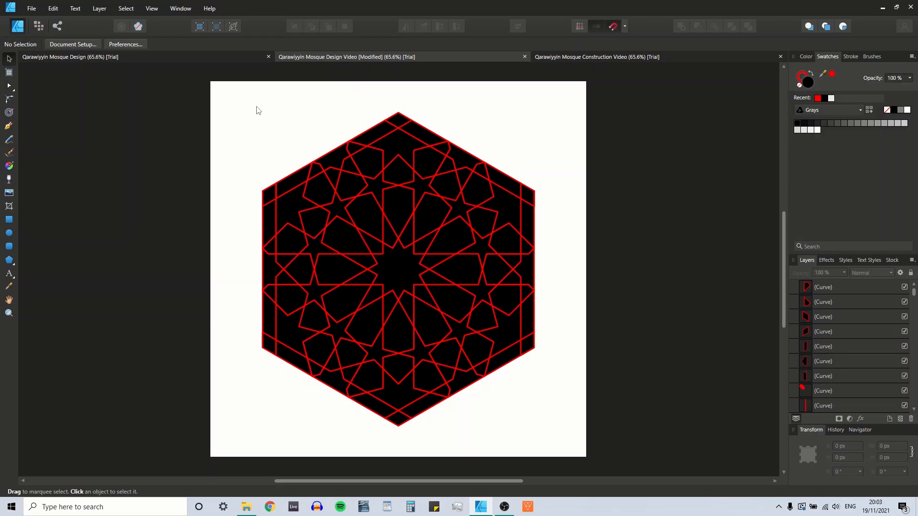
# Change the stroke colour of all pattern pieces to white
pyautogui.hotkey('ctrl', 'a')
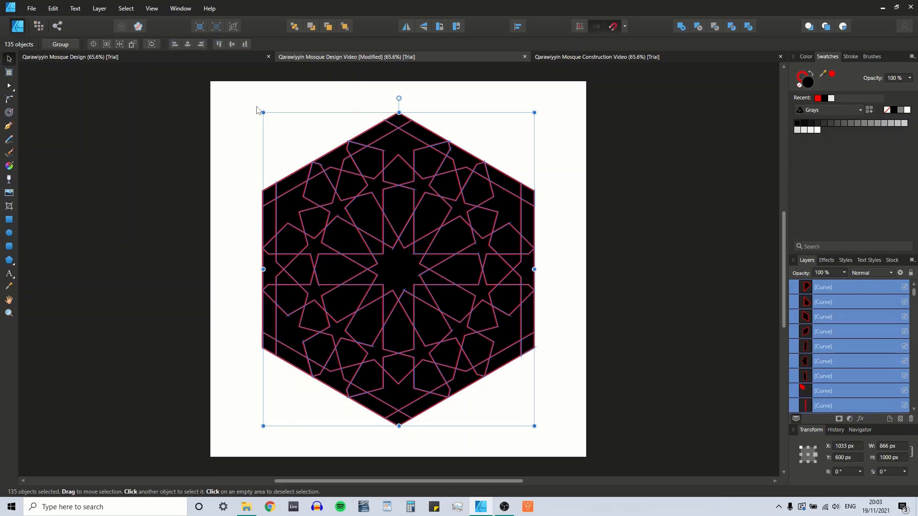
pyautogui.click(801, 83)
pyautogui.click(831, 98)
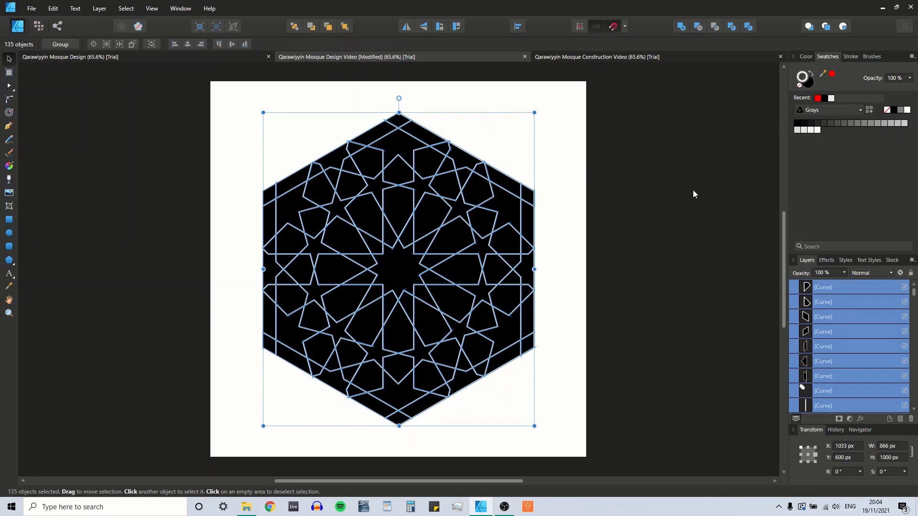
pyautogui.click(664, 200)
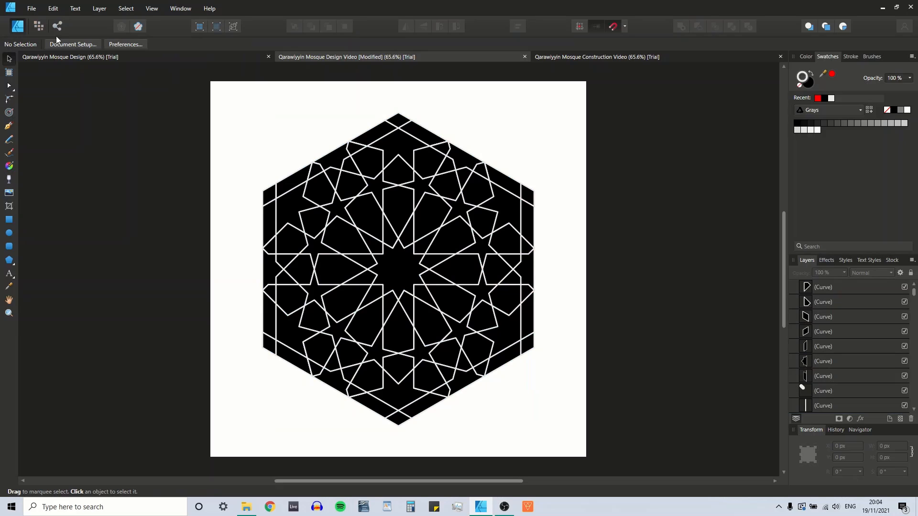
# Check the CMYK fill values of the central star in the finished Qarawiyyin Mosque Design document
pyautogui.click(75, 58)
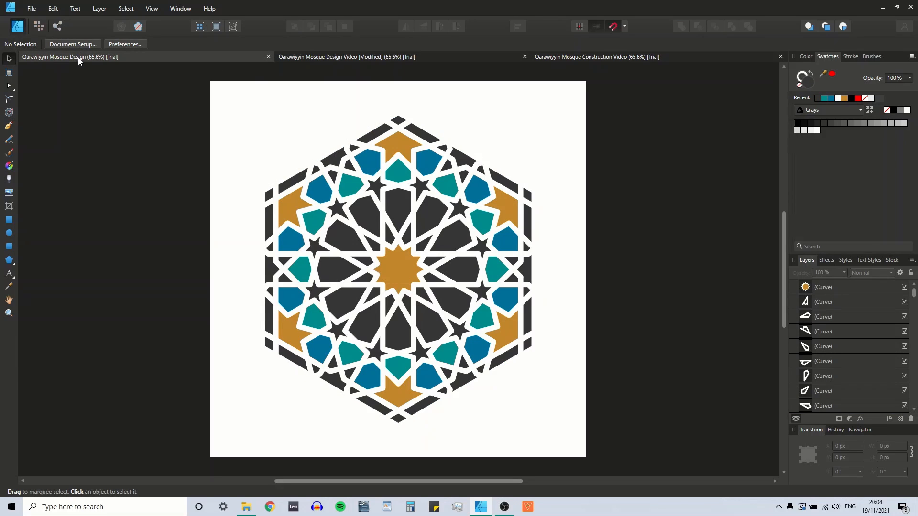
pyautogui.click(398, 268)
pyautogui.click(805, 57)
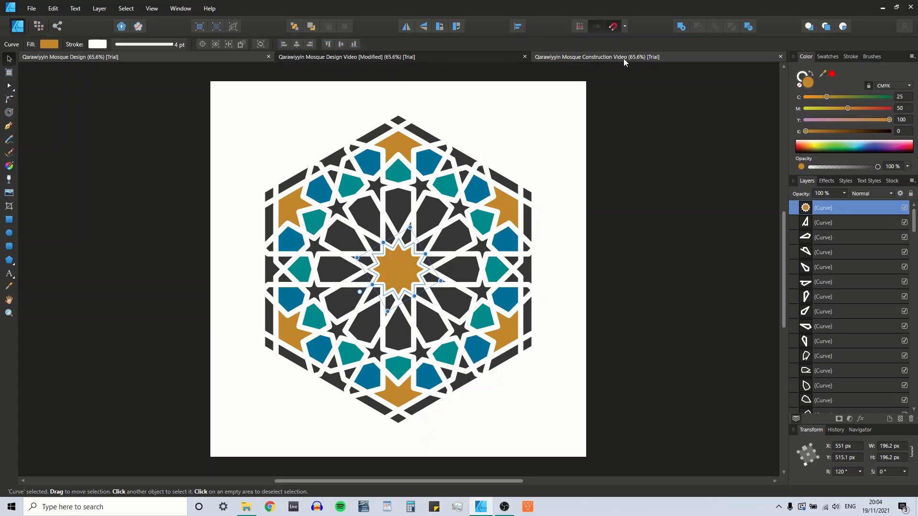
# Close the Qarawiyyin Mosque Construction Video document and recheck the central star's colour in the finished design
pyautogui.click(597, 60)
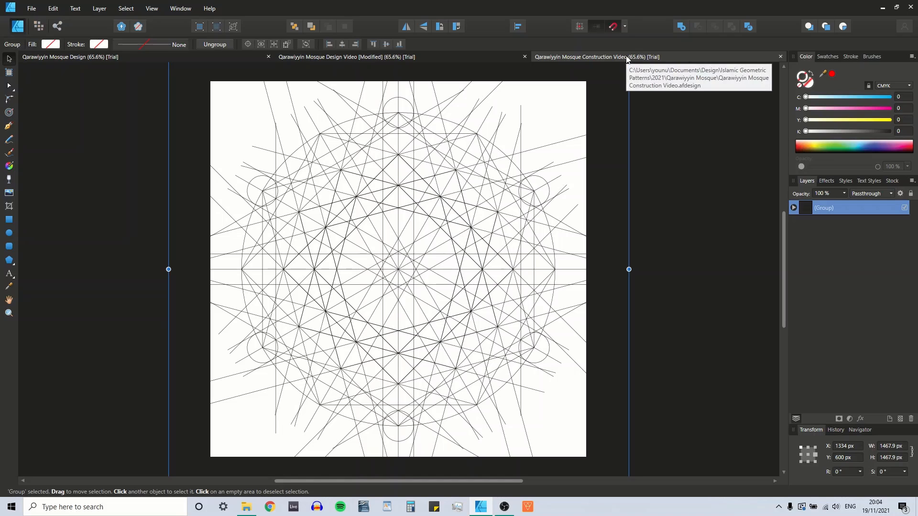
pyautogui.click(781, 56)
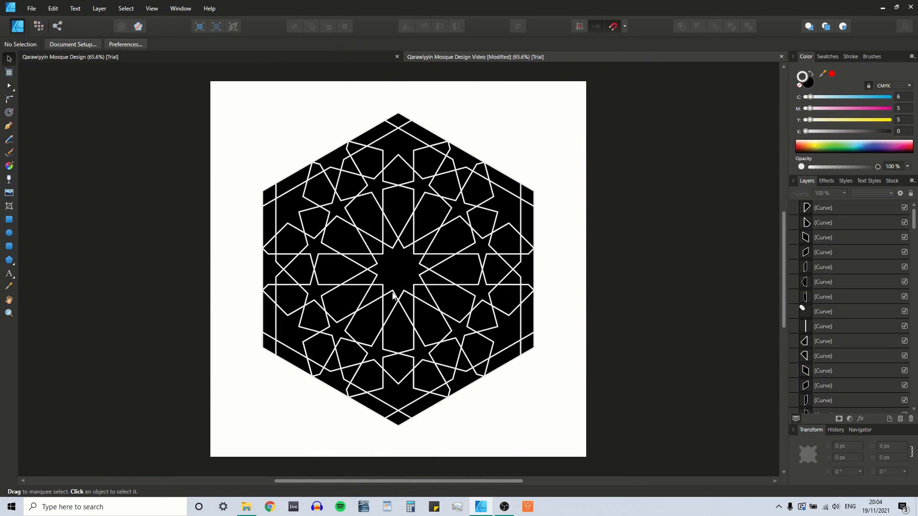
pyautogui.click(398, 269)
pyautogui.click(120, 57)
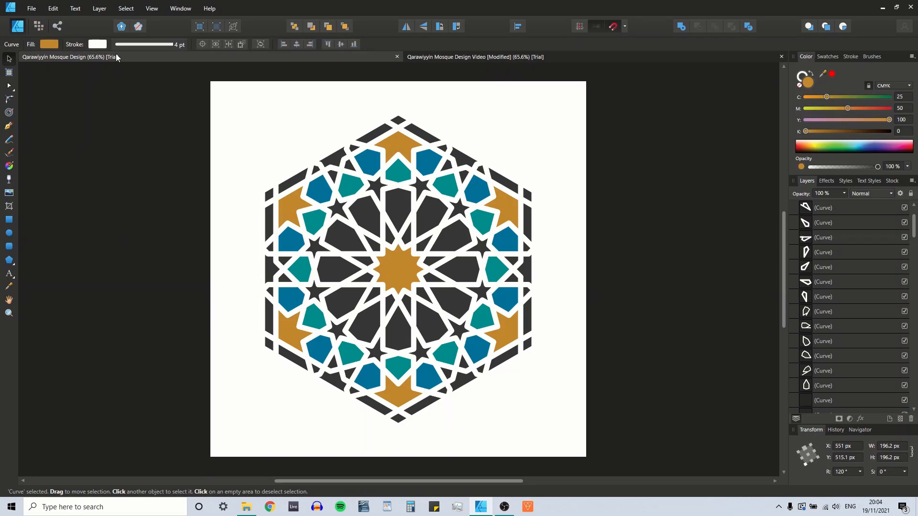
pyautogui.click(630, 57)
# Fill the central star and the six star-like pieces inside the hexagon's corners with gold, CMYK 24, 50, 100, 0
pyautogui.click(395, 269)
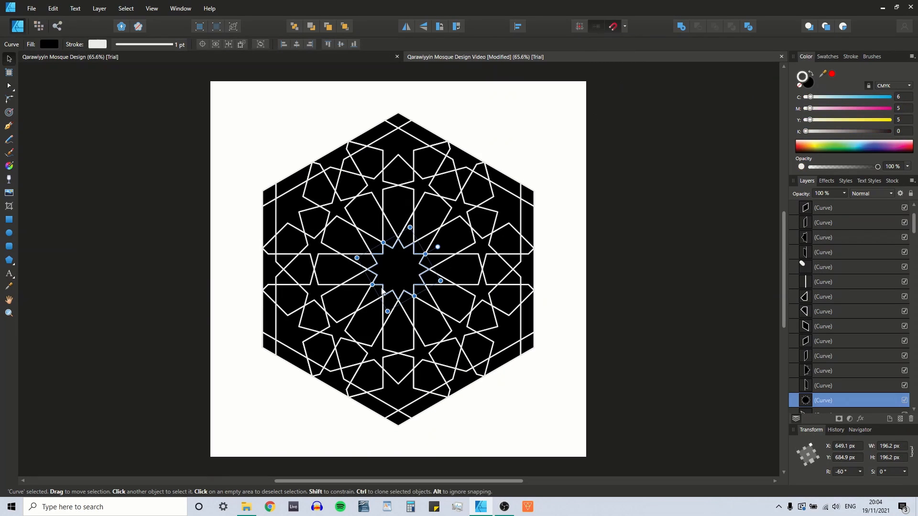
pyautogui.keyDown('shift'); pyautogui.click(394, 142); pyautogui.keyUp('shift')
pyautogui.keyDown('shift'); pyautogui.click(507, 201); pyautogui.keyUp('shift')
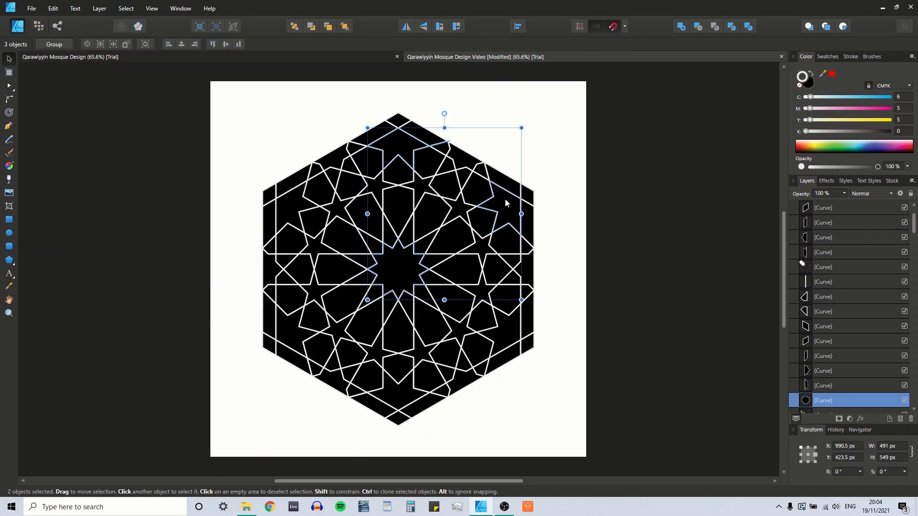
pyautogui.keyDown('shift'); pyautogui.click(511, 323); pyautogui.keyUp('shift')
pyautogui.keyDown('shift'); pyautogui.click(404, 408); pyautogui.keyUp('shift')
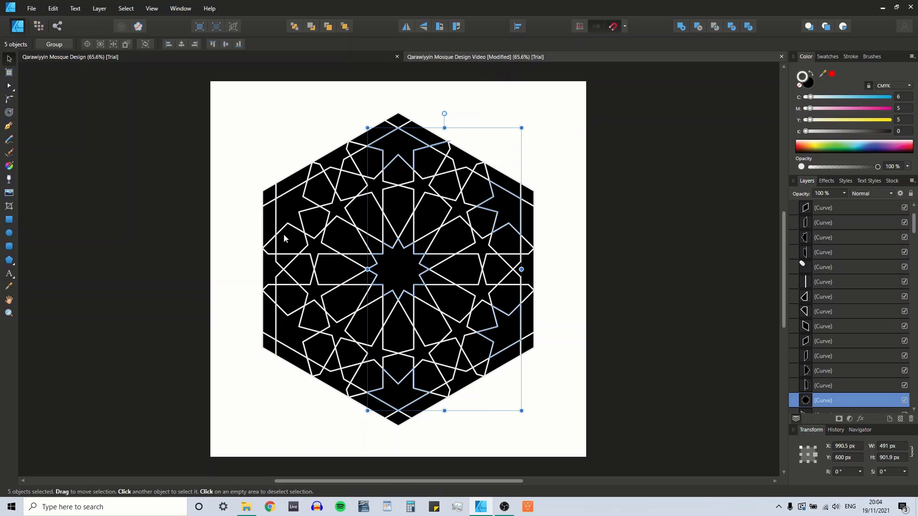
pyautogui.keyDown('shift'); pyautogui.click(289, 331); pyautogui.keyUp('shift')
pyautogui.keyDown('shift'); pyautogui.click(300, 212); pyautogui.keyUp('shift')
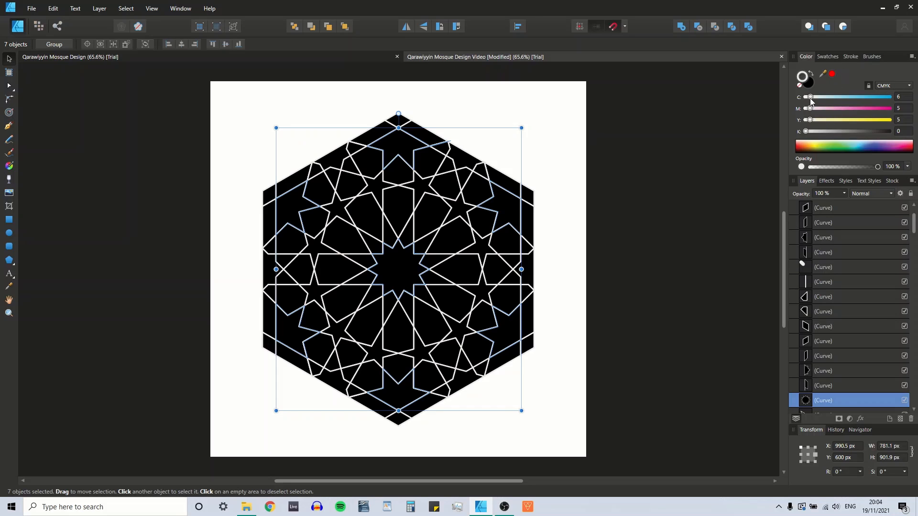
pyautogui.moveTo(810, 109); pyautogui.dragTo(898, 121)
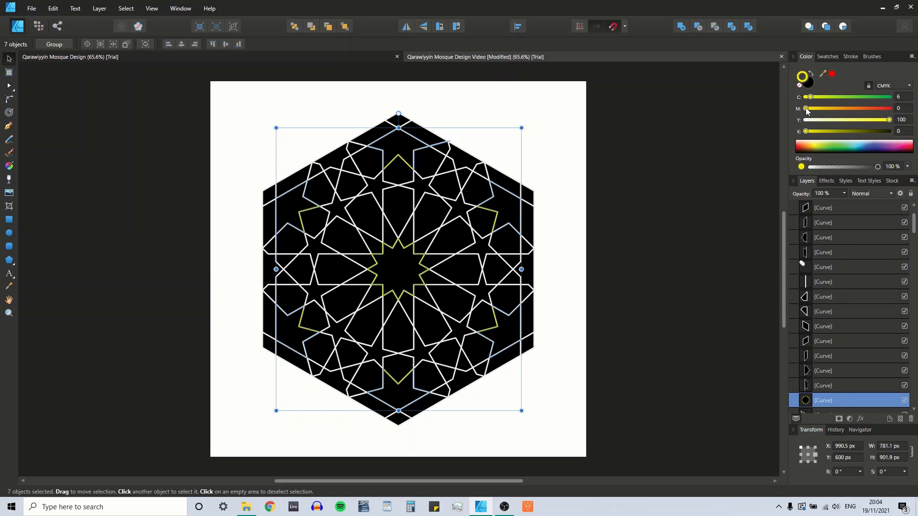
pyautogui.moveTo(807, 108); pyautogui.dragTo(851, 109)
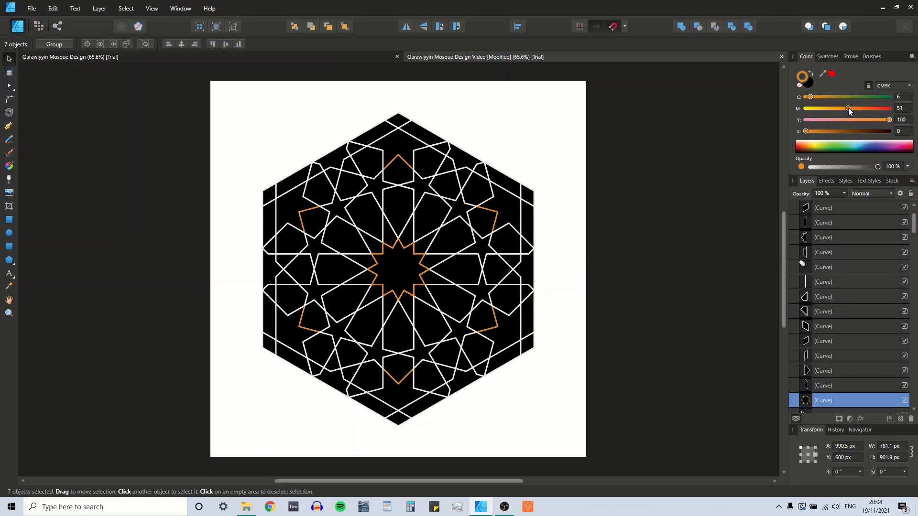
pyautogui.moveTo(810, 97); pyautogui.dragTo(817, 98)
pyautogui.click(811, 74)
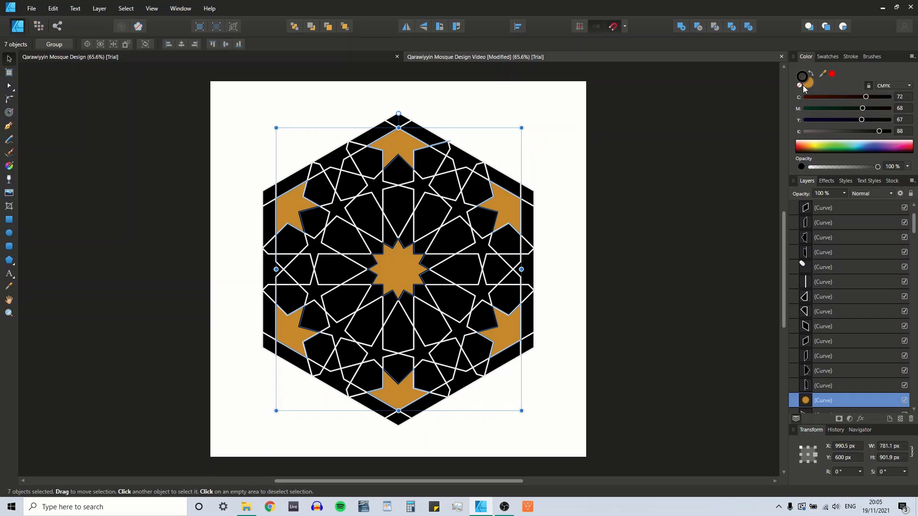
# Set the stroke of the seven gold pieces back to white
pyautogui.click(823, 56)
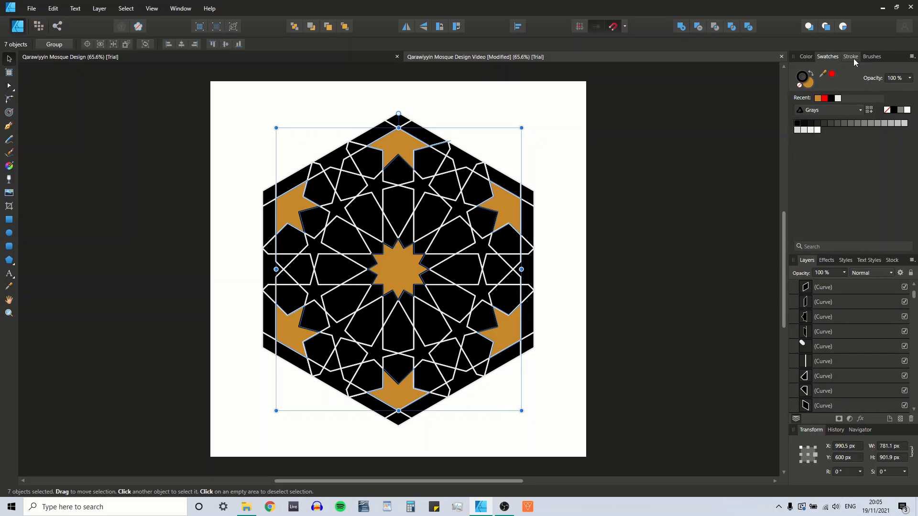
pyautogui.click(838, 99)
pyautogui.click(806, 57)
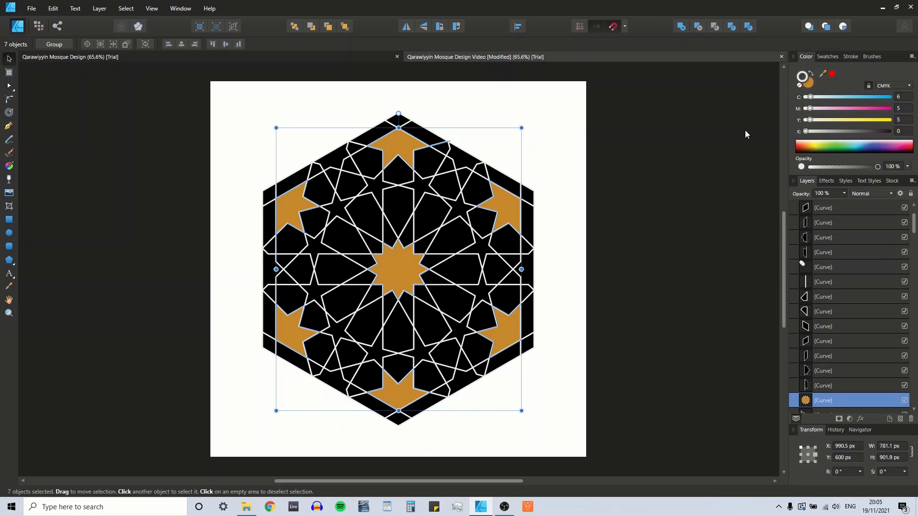
pyautogui.click(684, 201)
pyautogui.click(809, 83)
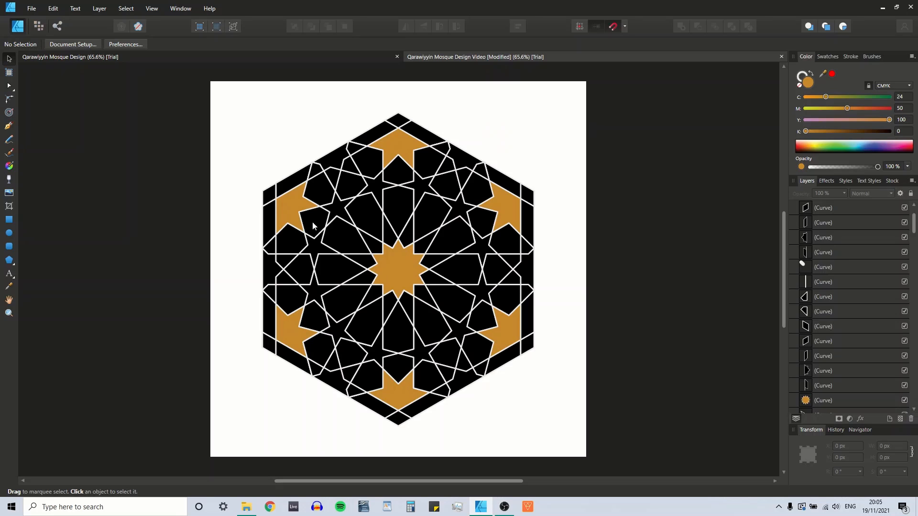
# Check the CMYK fill values of the teal piece below the top gold star in the finished design document
pyautogui.click(77, 59)
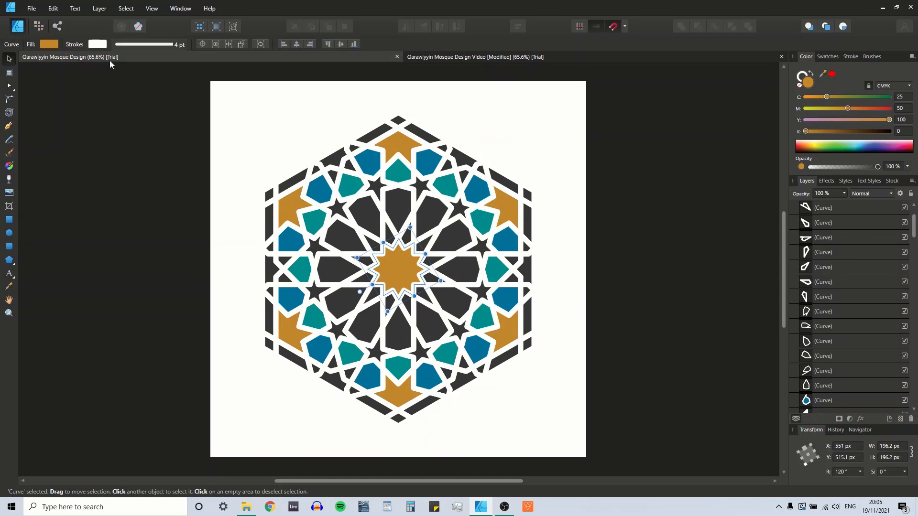
pyautogui.click(402, 176)
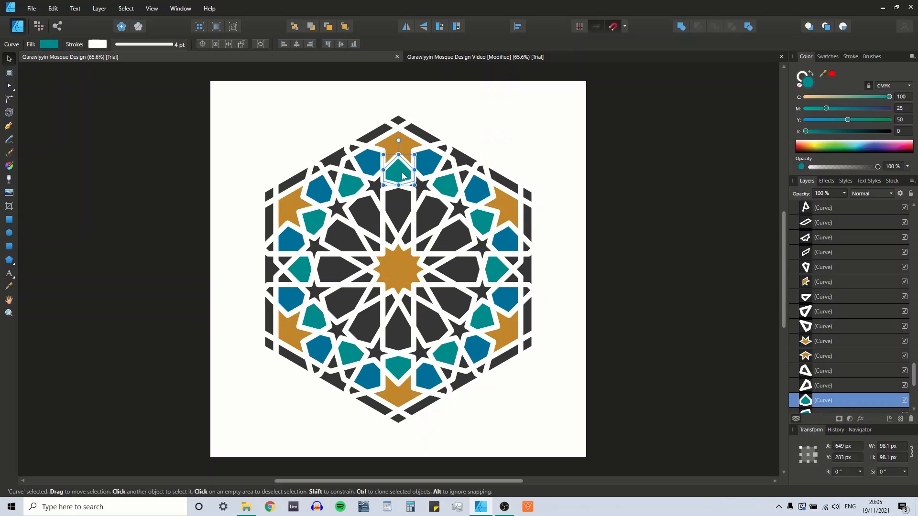
pyautogui.click(473, 57)
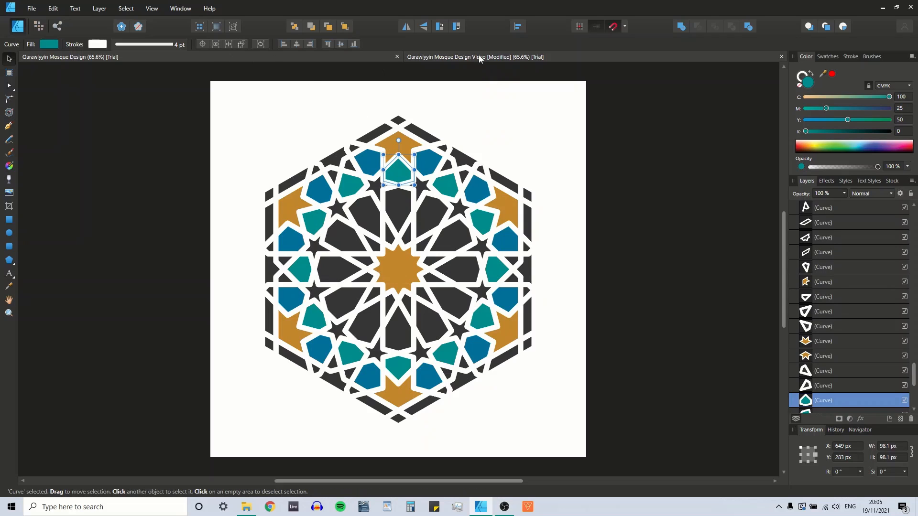
# Fill the twelve five-sided pieces in the inner ring around the central rosette with teal, CMYK 100, 25, 50, 0
pyautogui.click(400, 165)
pyautogui.keyDown('shift'); pyautogui.click(444, 184); pyautogui.keyUp('shift')
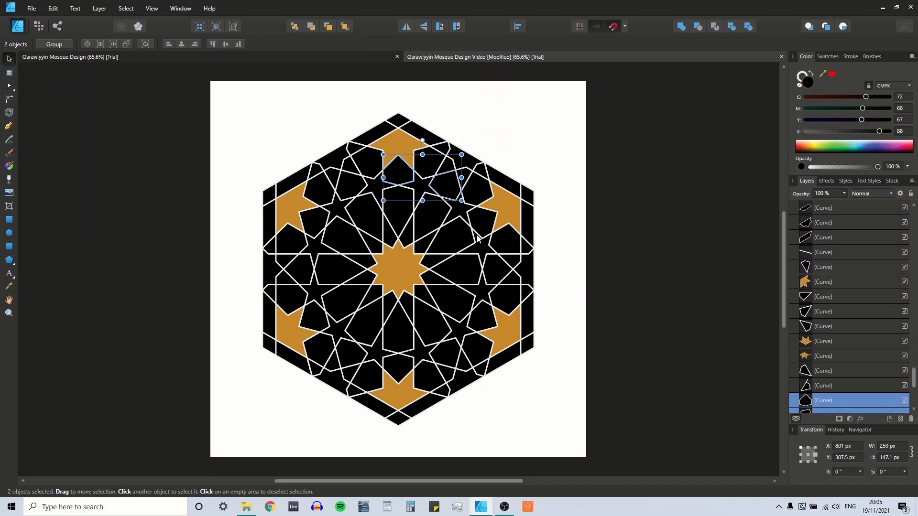
pyautogui.keyDown('shift'); pyautogui.click(481, 225); pyautogui.keyUp('shift')
pyautogui.keyDown('shift'); pyautogui.click(493, 266); pyautogui.keyUp('shift')
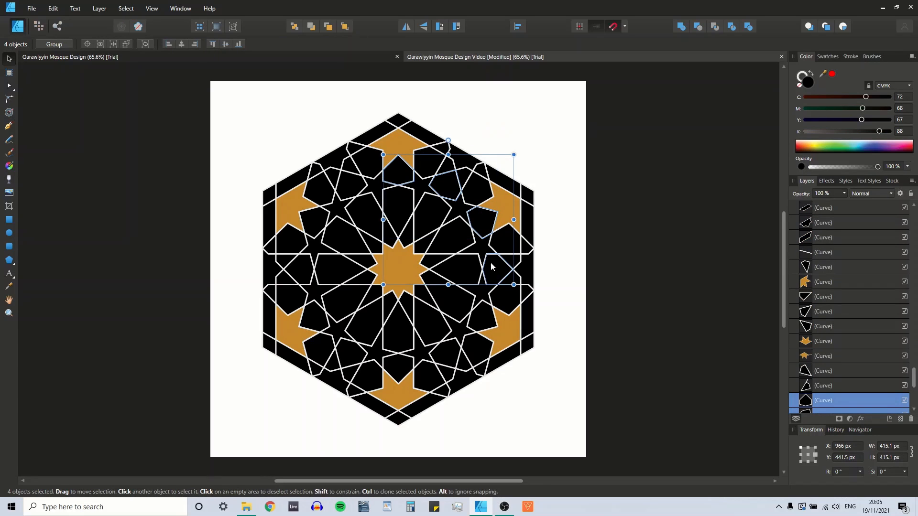
pyautogui.keyDown('shift'); pyautogui.click(490, 316); pyautogui.keyUp('shift')
pyautogui.keyDown('shift'); pyautogui.click(441, 360); pyautogui.keyUp('shift')
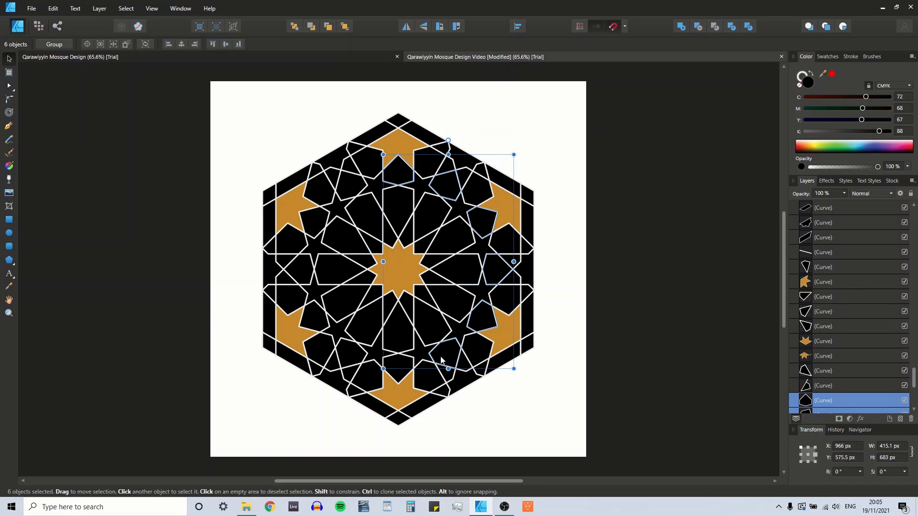
pyautogui.keyDown('shift'); pyautogui.click(399, 366); pyautogui.keyUp('shift')
pyautogui.keyDown('shift'); pyautogui.click(353, 353); pyautogui.keyUp('shift')
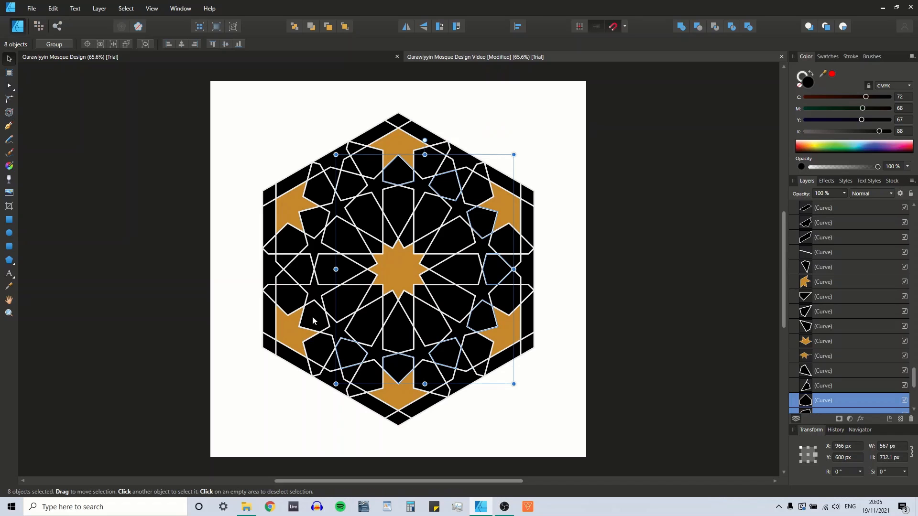
pyautogui.keyDown('shift'); pyautogui.click(312, 317); pyautogui.keyUp('shift')
pyautogui.keyDown('shift'); pyautogui.click(308, 268); pyautogui.keyUp('shift')
pyautogui.keyDown('shift'); pyautogui.click(313, 223); pyautogui.keyUp('shift')
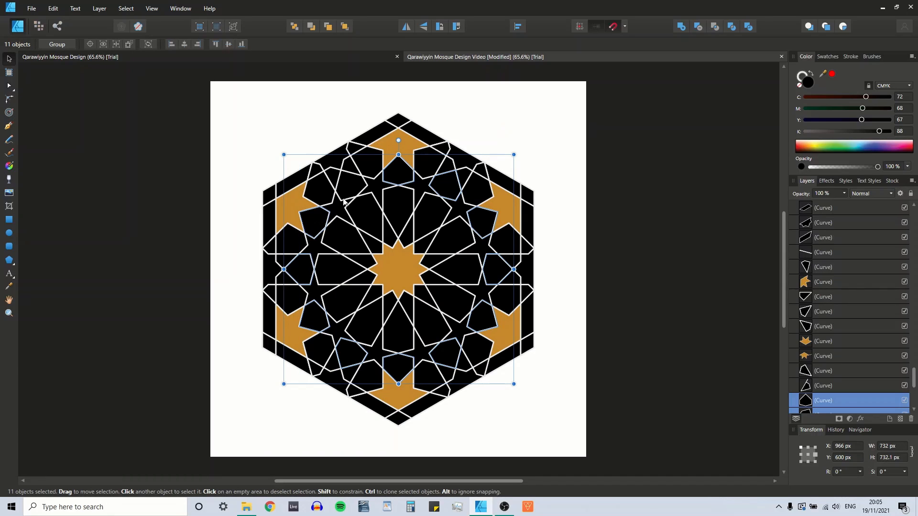
pyautogui.keyDown('shift'); pyautogui.click(345, 181); pyautogui.keyUp('shift')
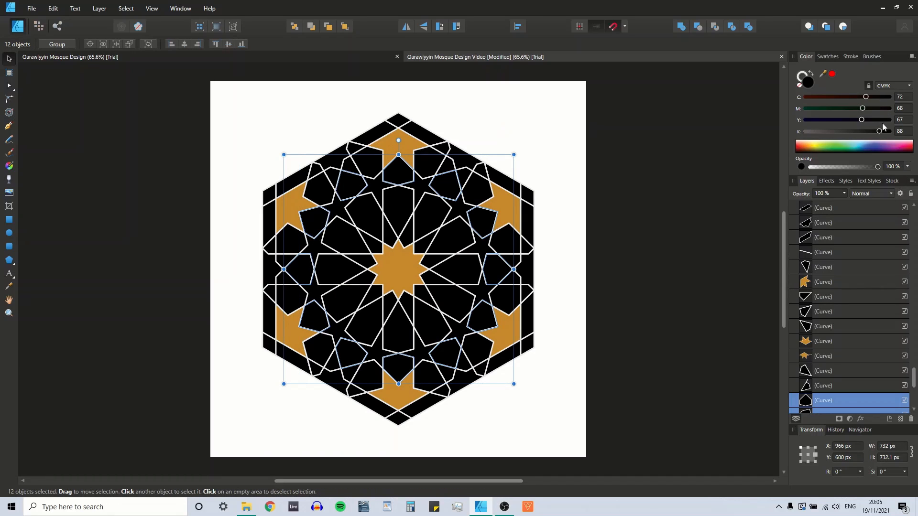
pyautogui.moveTo(879, 131); pyautogui.dragTo(750, 137)
pyautogui.moveTo(865, 97); pyautogui.dragTo(824, 110)
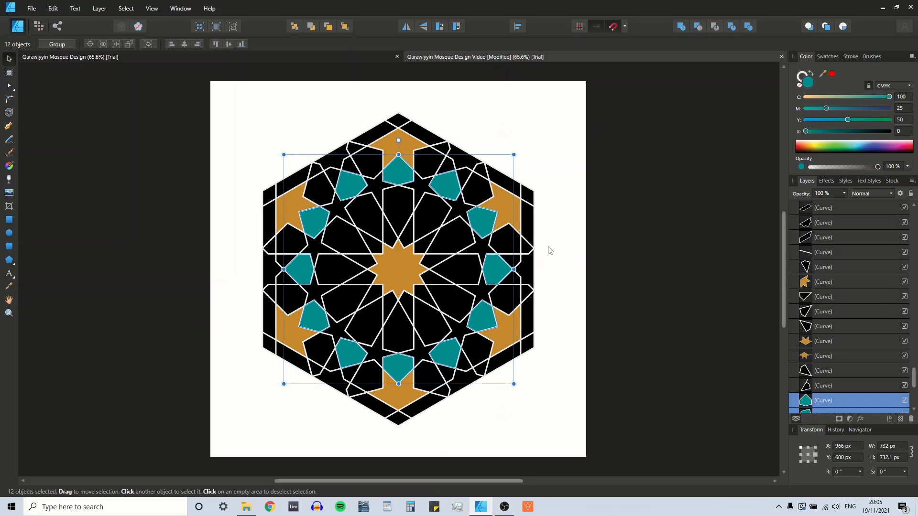
pyautogui.click(665, 220)
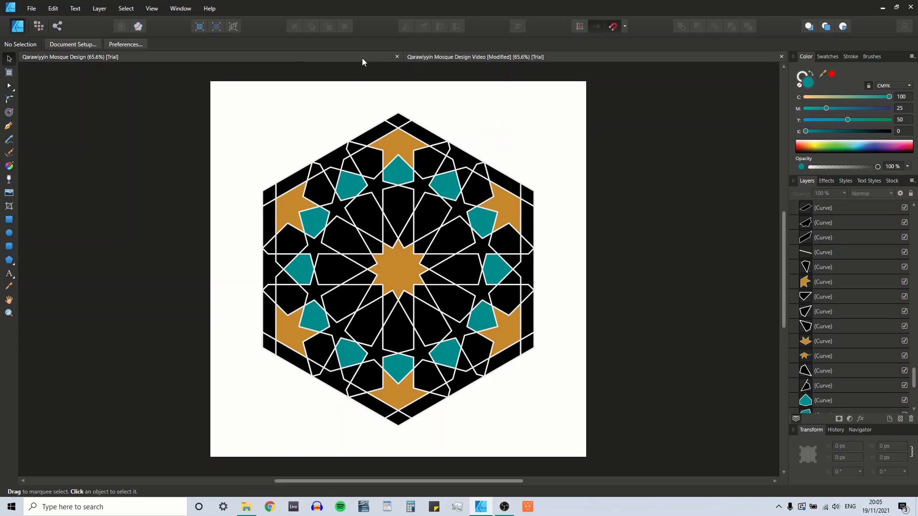
# After comparing with the finished design, select the twelve black pieces flanking the six outer gold stars and set their fill's black value to 0
pyautogui.click(295, 59)
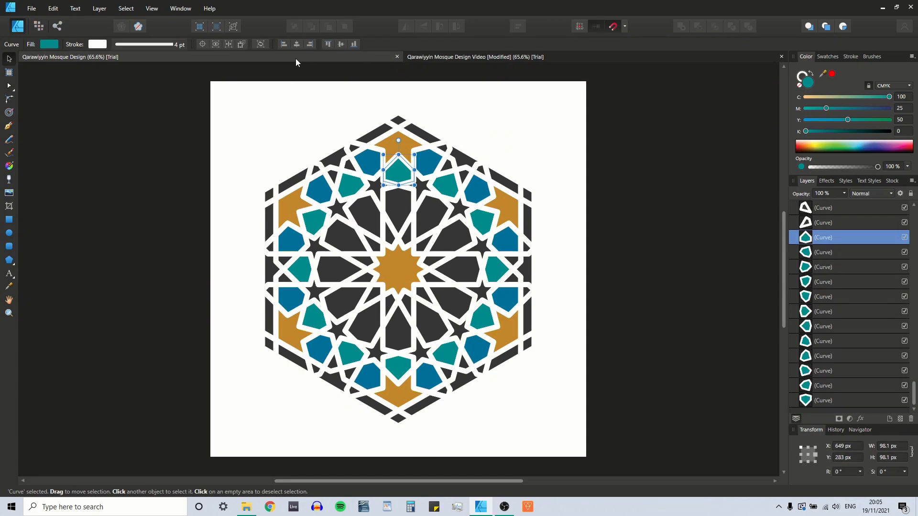
pyautogui.click(488, 57)
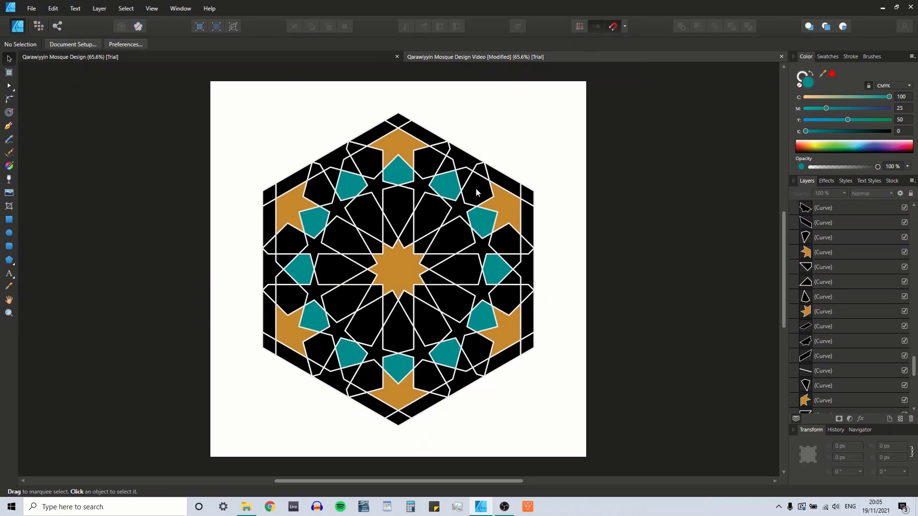
pyautogui.click(475, 188)
pyautogui.keyDown('shift'); pyautogui.click(428, 159); pyautogui.keyUp('shift')
pyautogui.keyDown('shift'); pyautogui.click(365, 162); pyautogui.keyUp('shift')
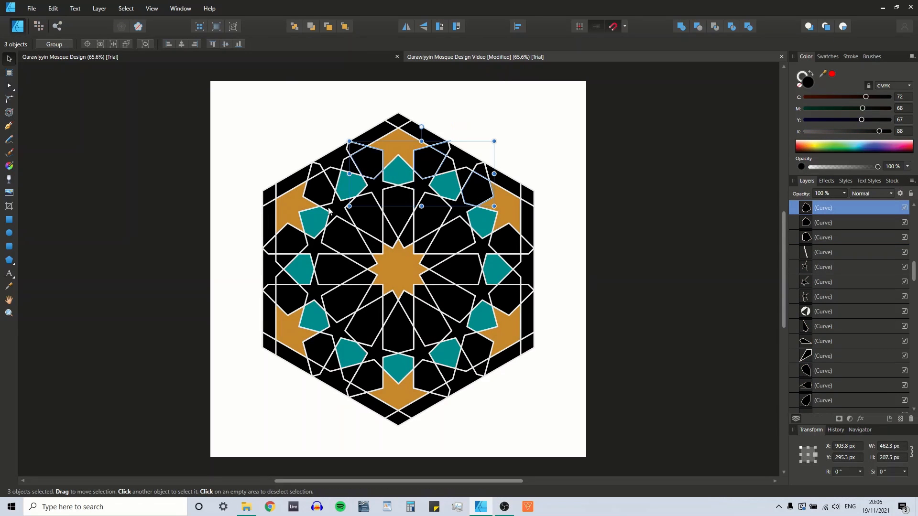
pyautogui.keyDown('shift'); pyautogui.click(316, 186); pyautogui.keyUp('shift')
pyautogui.keyDown('shift'); pyautogui.click(290, 234); pyautogui.keyUp('shift')
pyautogui.keyDown('shift'); pyautogui.click(287, 297); pyautogui.keyUp('shift')
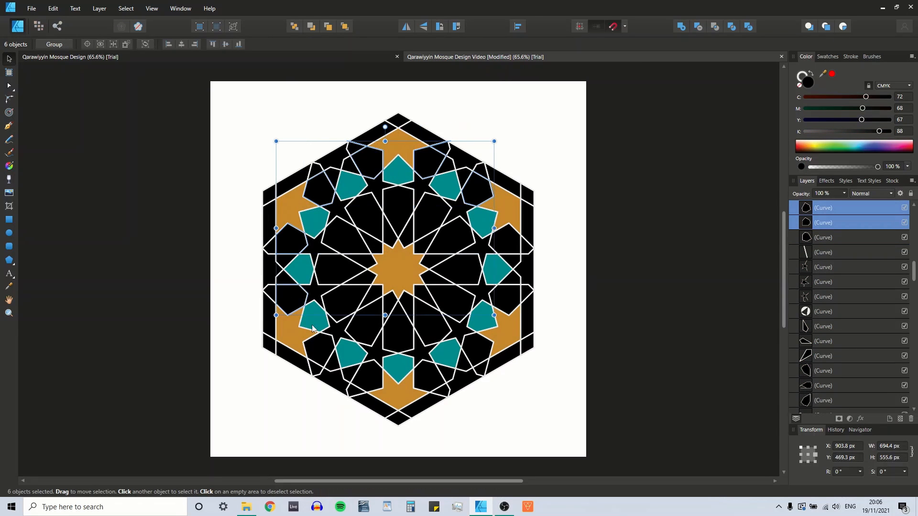
pyautogui.keyDown('shift'); pyautogui.click(319, 353); pyautogui.keyUp('shift')
pyautogui.keyDown('shift'); pyautogui.click(373, 384); pyautogui.keyUp('shift')
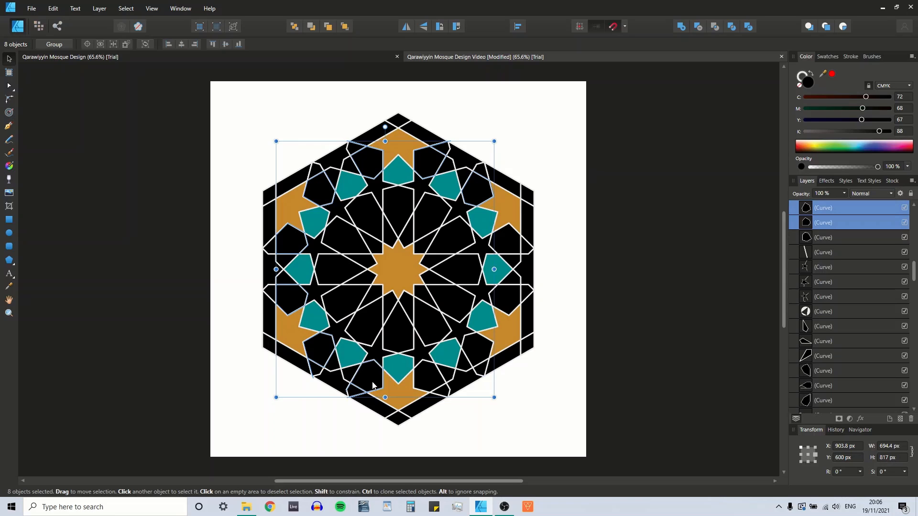
pyautogui.keyDown('shift'); pyautogui.click(429, 384); pyautogui.keyUp('shift')
pyautogui.keyDown('shift'); pyautogui.click(472, 349); pyautogui.keyUp('shift')
pyautogui.keyDown('shift'); pyautogui.click(501, 296); pyautogui.keyUp('shift')
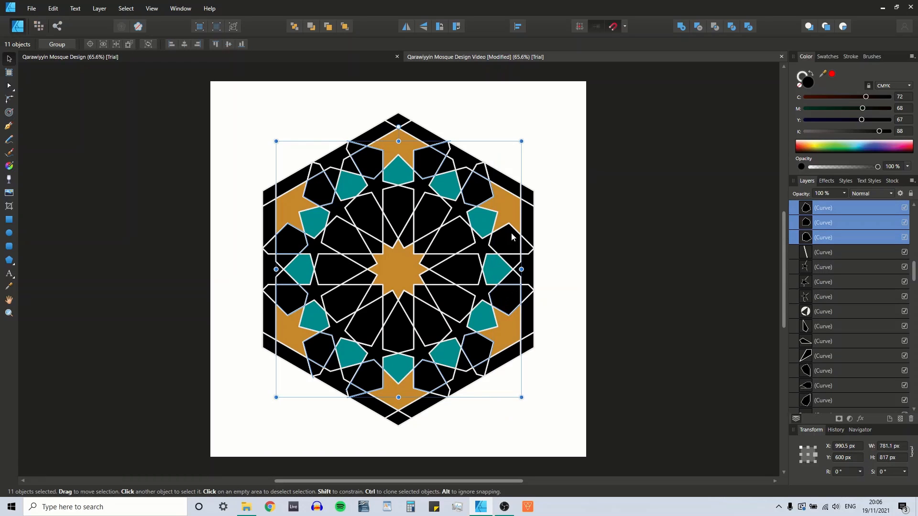
pyautogui.keyDown('shift'); pyautogui.click(501, 242); pyautogui.keyUp('shift')
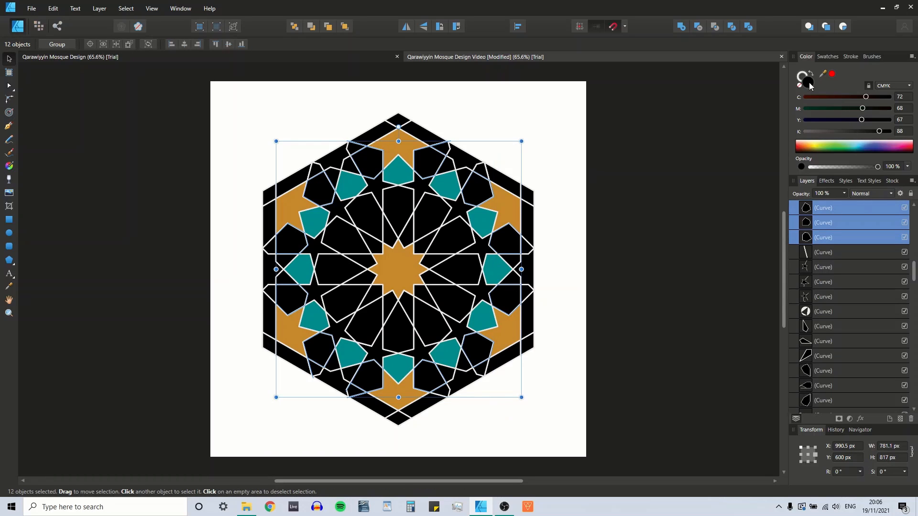
pyautogui.moveTo(880, 132); pyautogui.dragTo(775, 135)
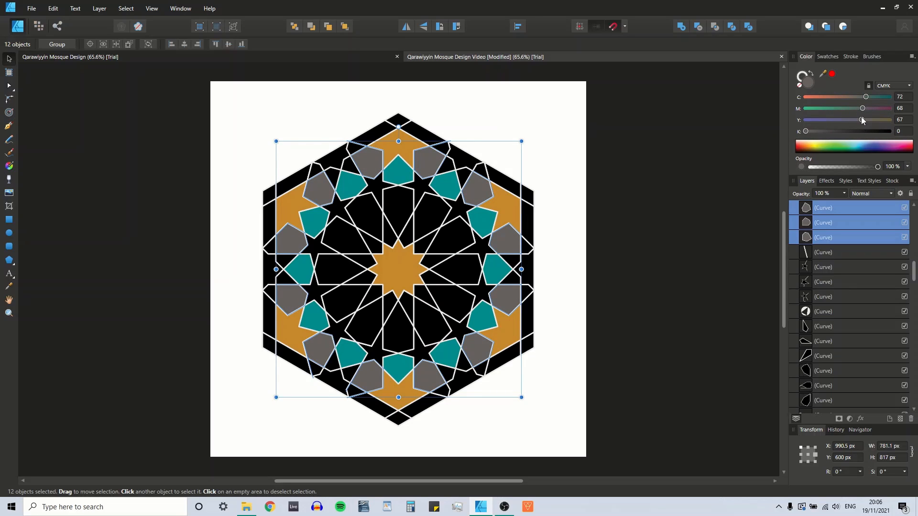
# Check the CMYK fill values of the blue piece beside the top gold star in the finished design document
pyautogui.click(182, 59)
pyautogui.click(398, 170)
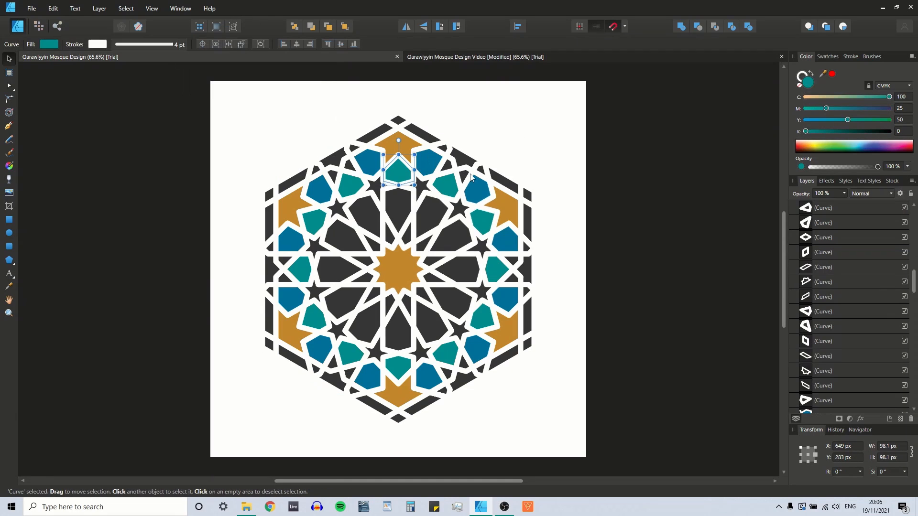
pyautogui.click(428, 163)
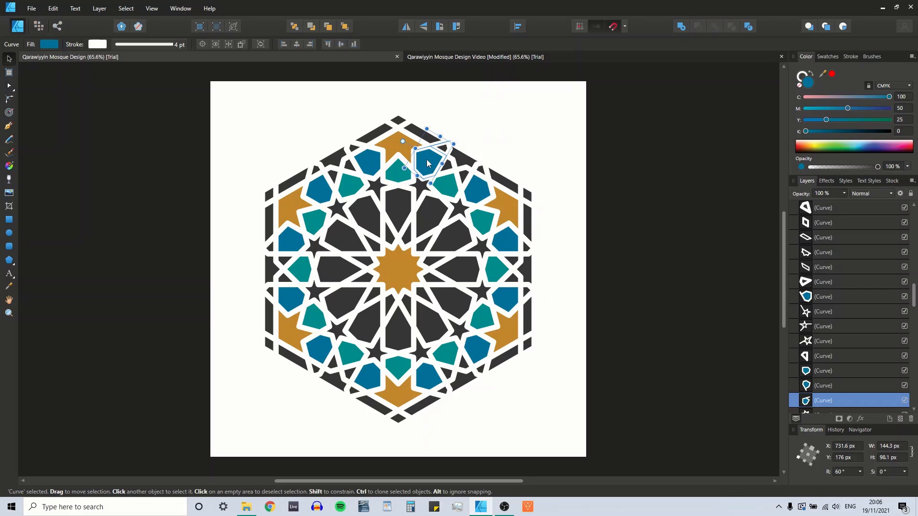
pyautogui.click(462, 59)
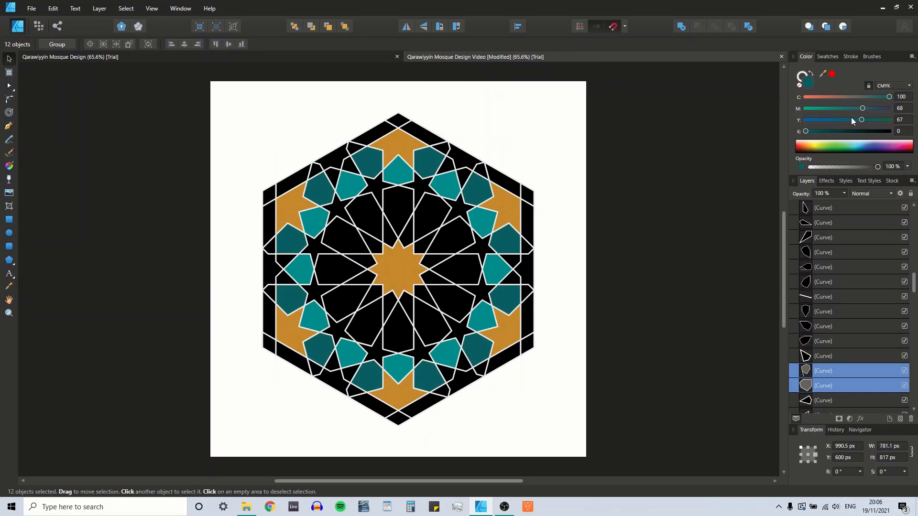
# Set the fill of the twelve selected pieces to blue, CMYK 100, 50, 25, 0
pyautogui.moveTo(852, 117); pyautogui.dragTo(852, 120)
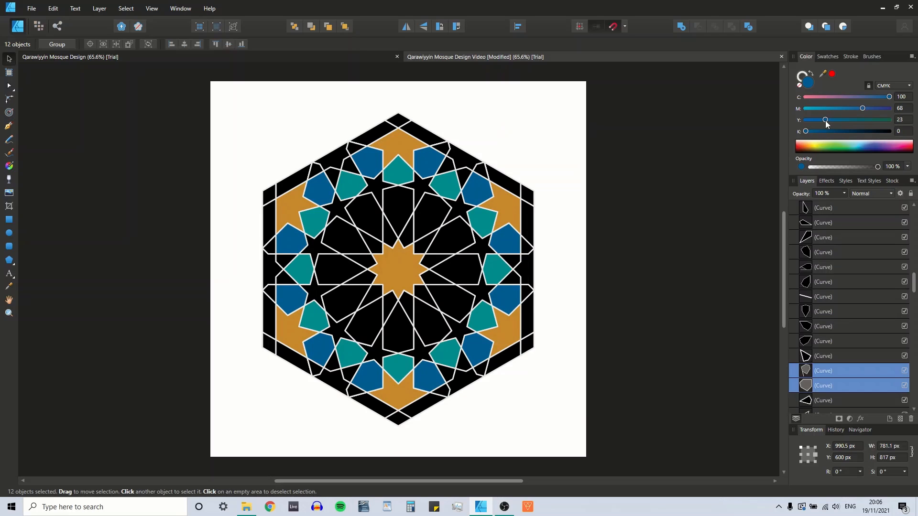
pyautogui.moveTo(825, 120); pyautogui.dragTo(847, 113)
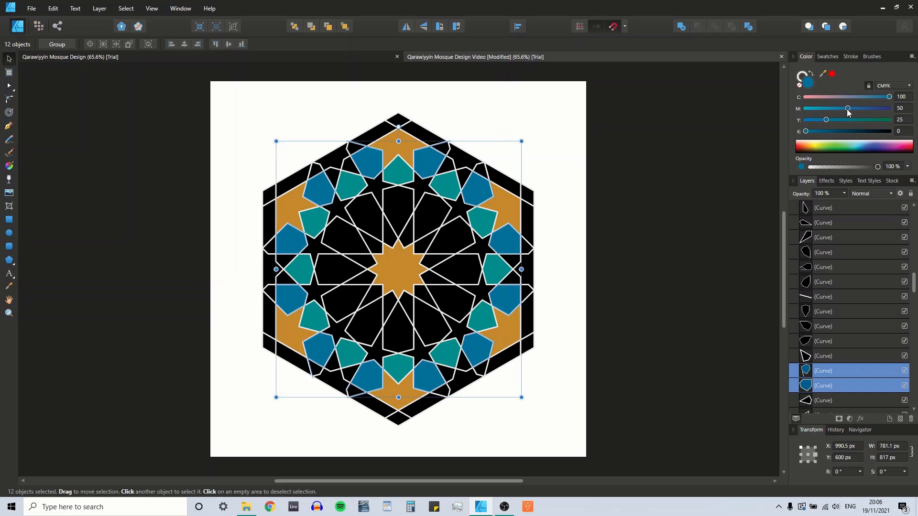
pyautogui.click(661, 131)
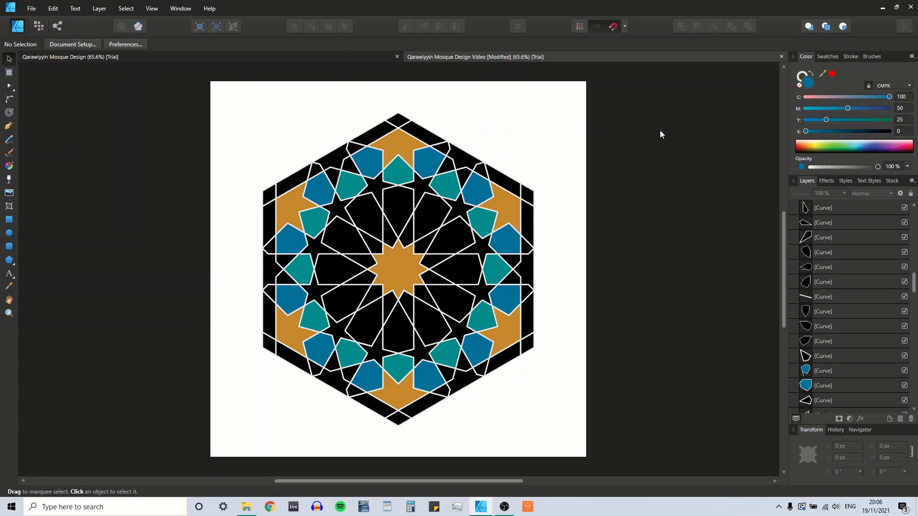
# Set the stroke width of all the pattern's pieces to 4 pt
pyautogui.hotkey('ctrl', 'a')
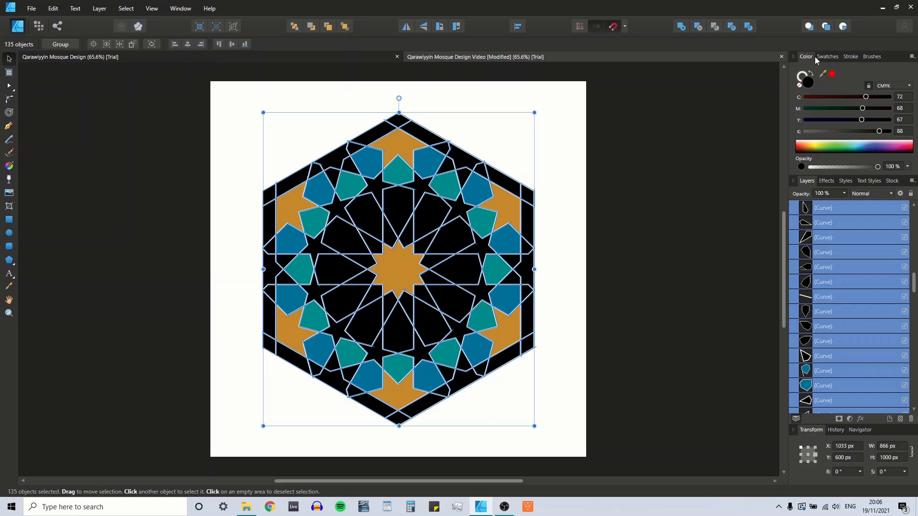
pyautogui.click(851, 56)
pyautogui.click(883, 86)
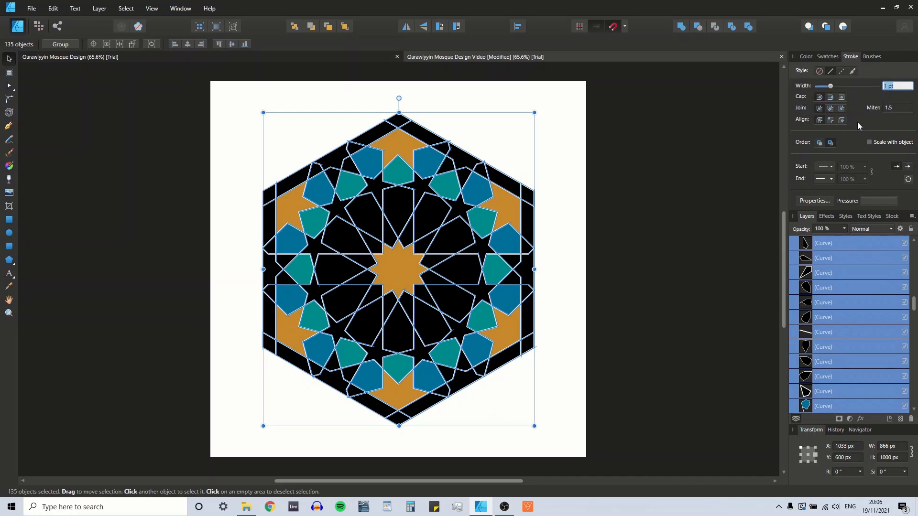
pyautogui.write('4')
pyautogui.press('Return')
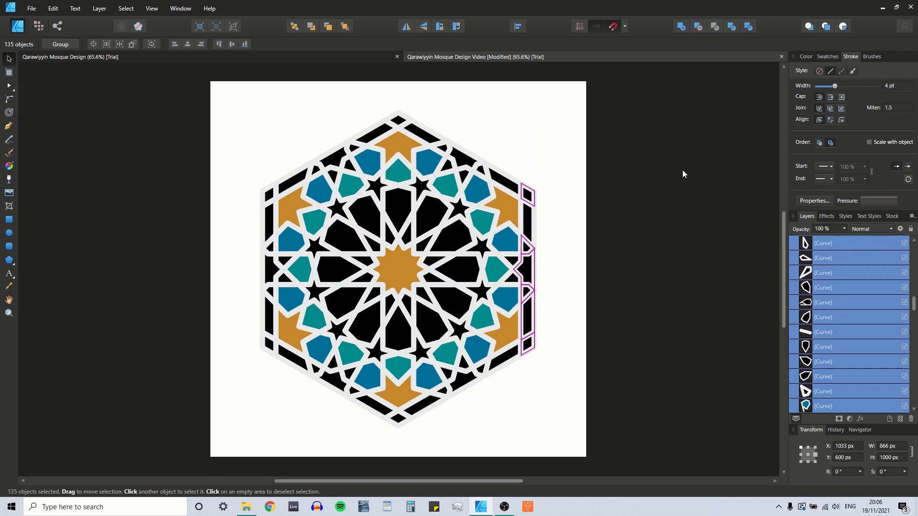
pyautogui.click(682, 170)
# Fill the black petal directly above the central gold star with dark grey, CMYK 100, 100, 100, 0
pyautogui.click(402, 213)
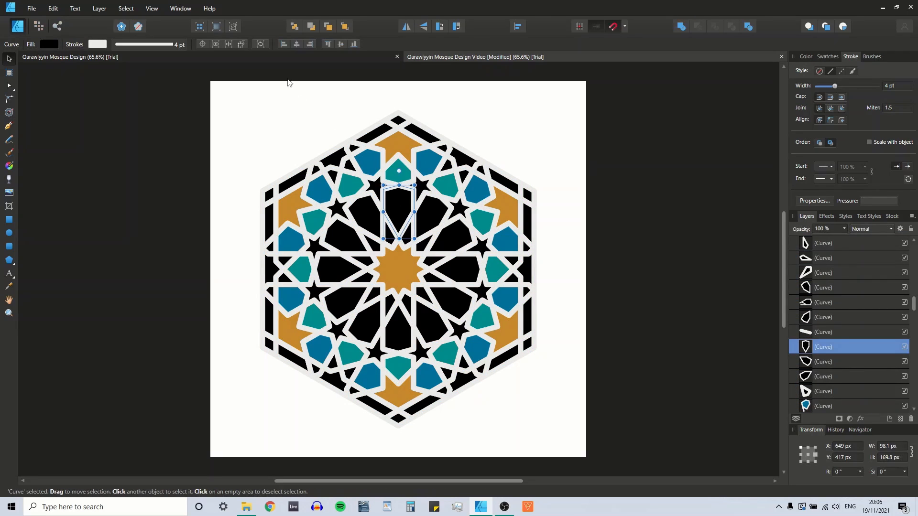
pyautogui.click(811, 58)
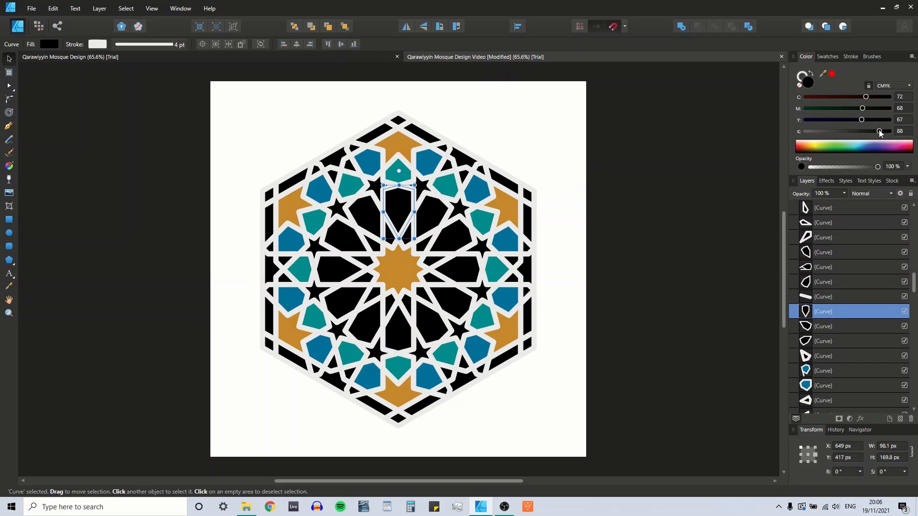
pyautogui.moveTo(879, 131); pyautogui.dragTo(759, 132)
pyautogui.moveTo(862, 120); pyautogui.dragTo(899, 123)
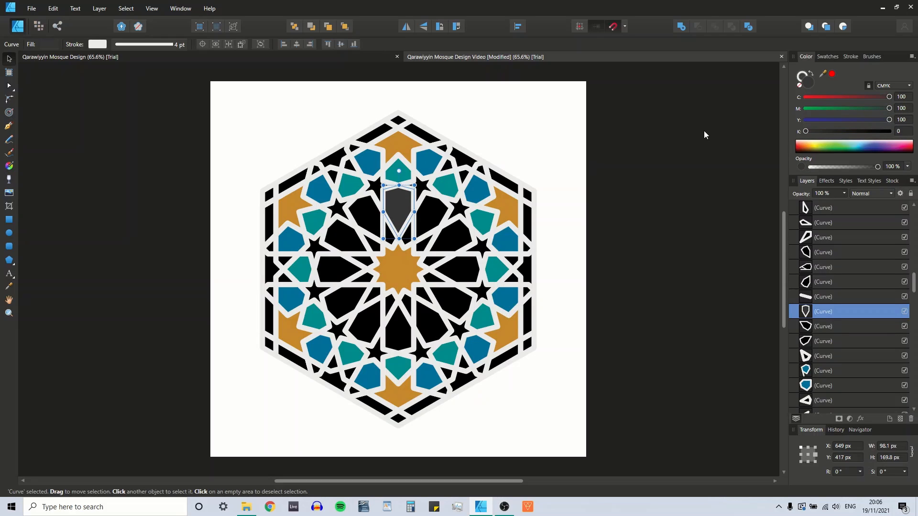
# Select all remaining pieces sharing the black fill and recolour them by sampling the dark grey petal above the central star
pyautogui.click(372, 211)
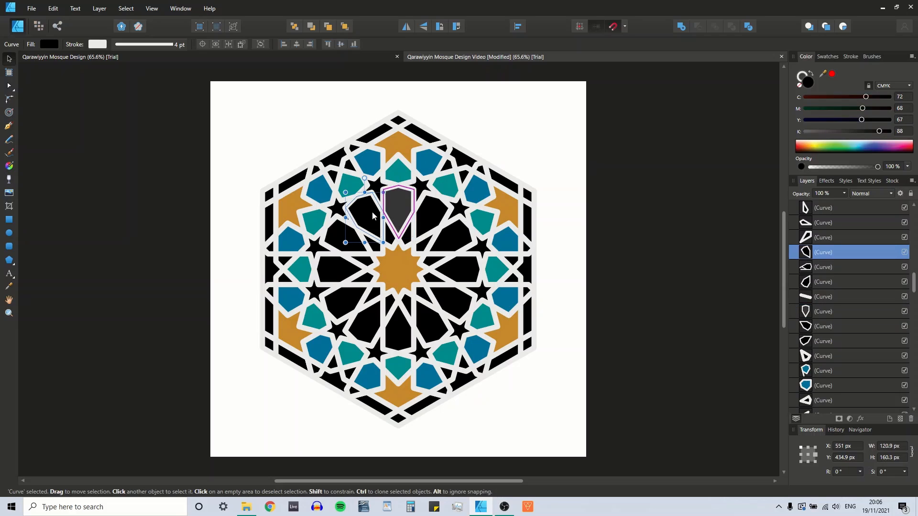
pyautogui.click(126, 8)
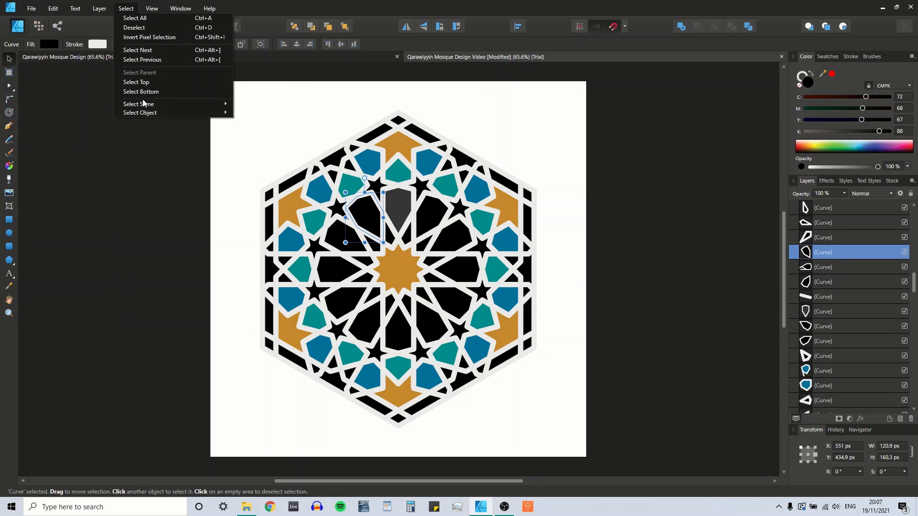
pyautogui.moveTo(144, 104)
pyautogui.click(247, 105)
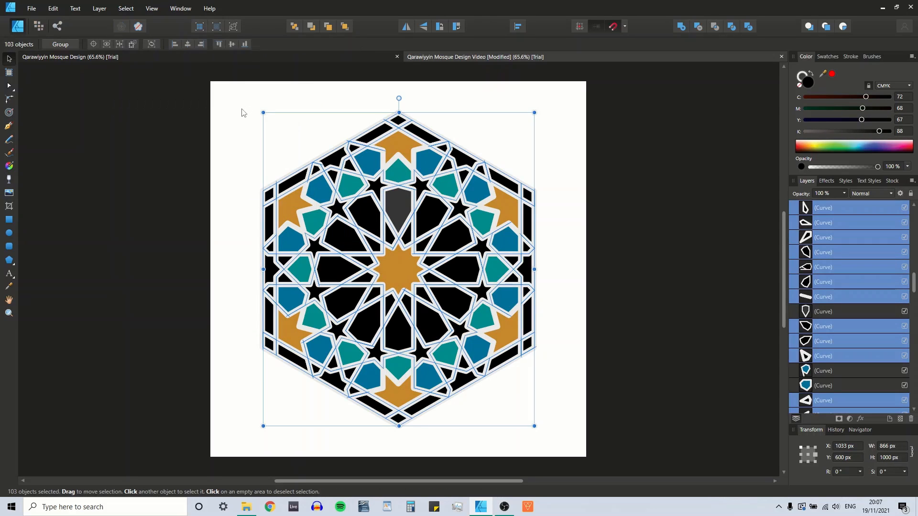
pyautogui.click(9, 289)
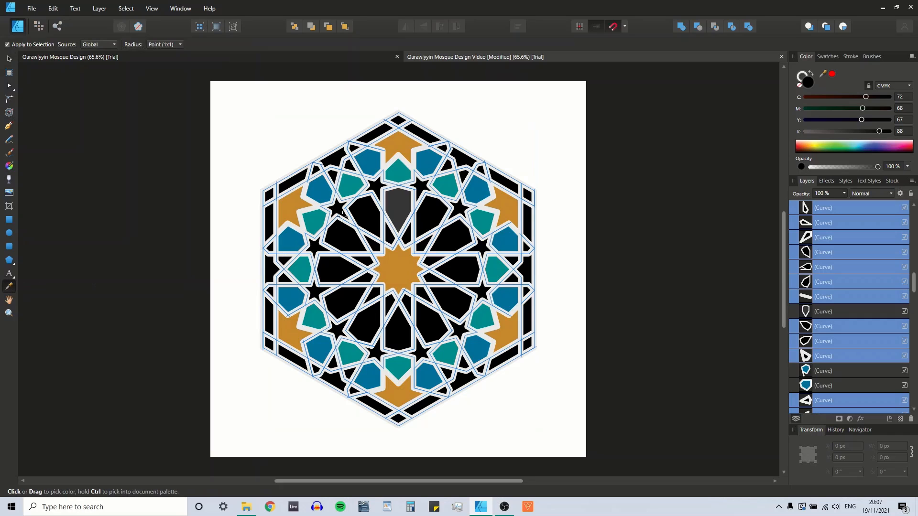
pyautogui.click(396, 214)
pyautogui.click(9, 59)
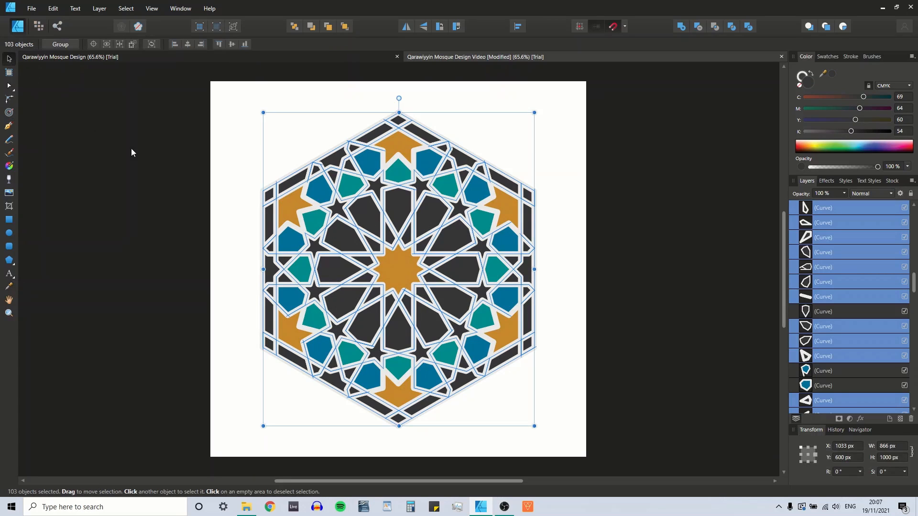
pyautogui.click(213, 139)
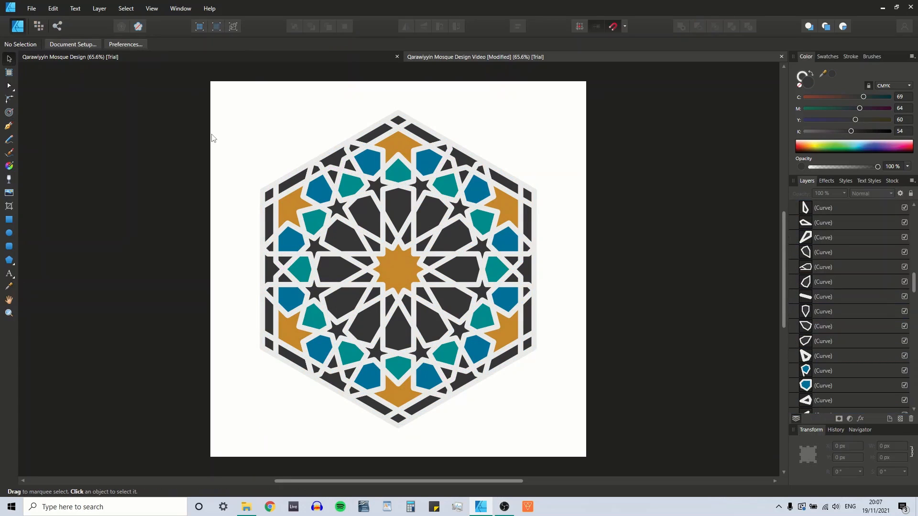